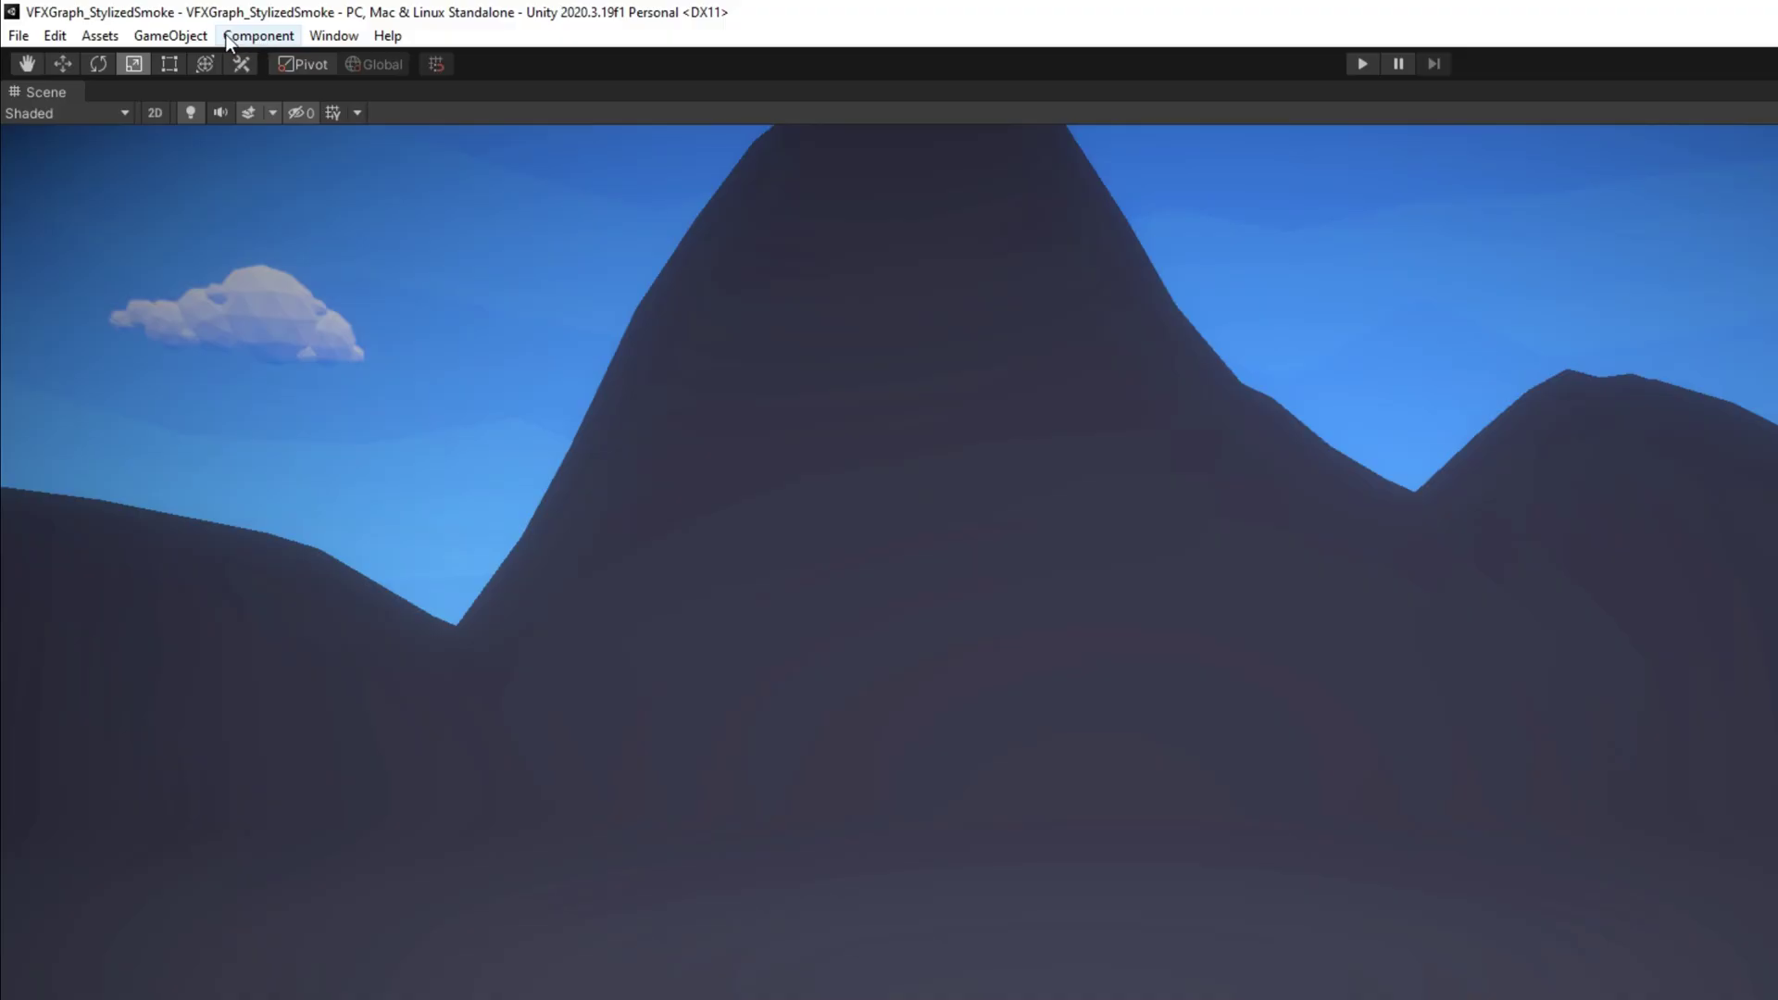
Step: Verify Visual Effect Graph in Package Manager and enable Experimental Operators/Blocks in Visual Effects preferences
left_click(333, 35)
left_click(385, 238)
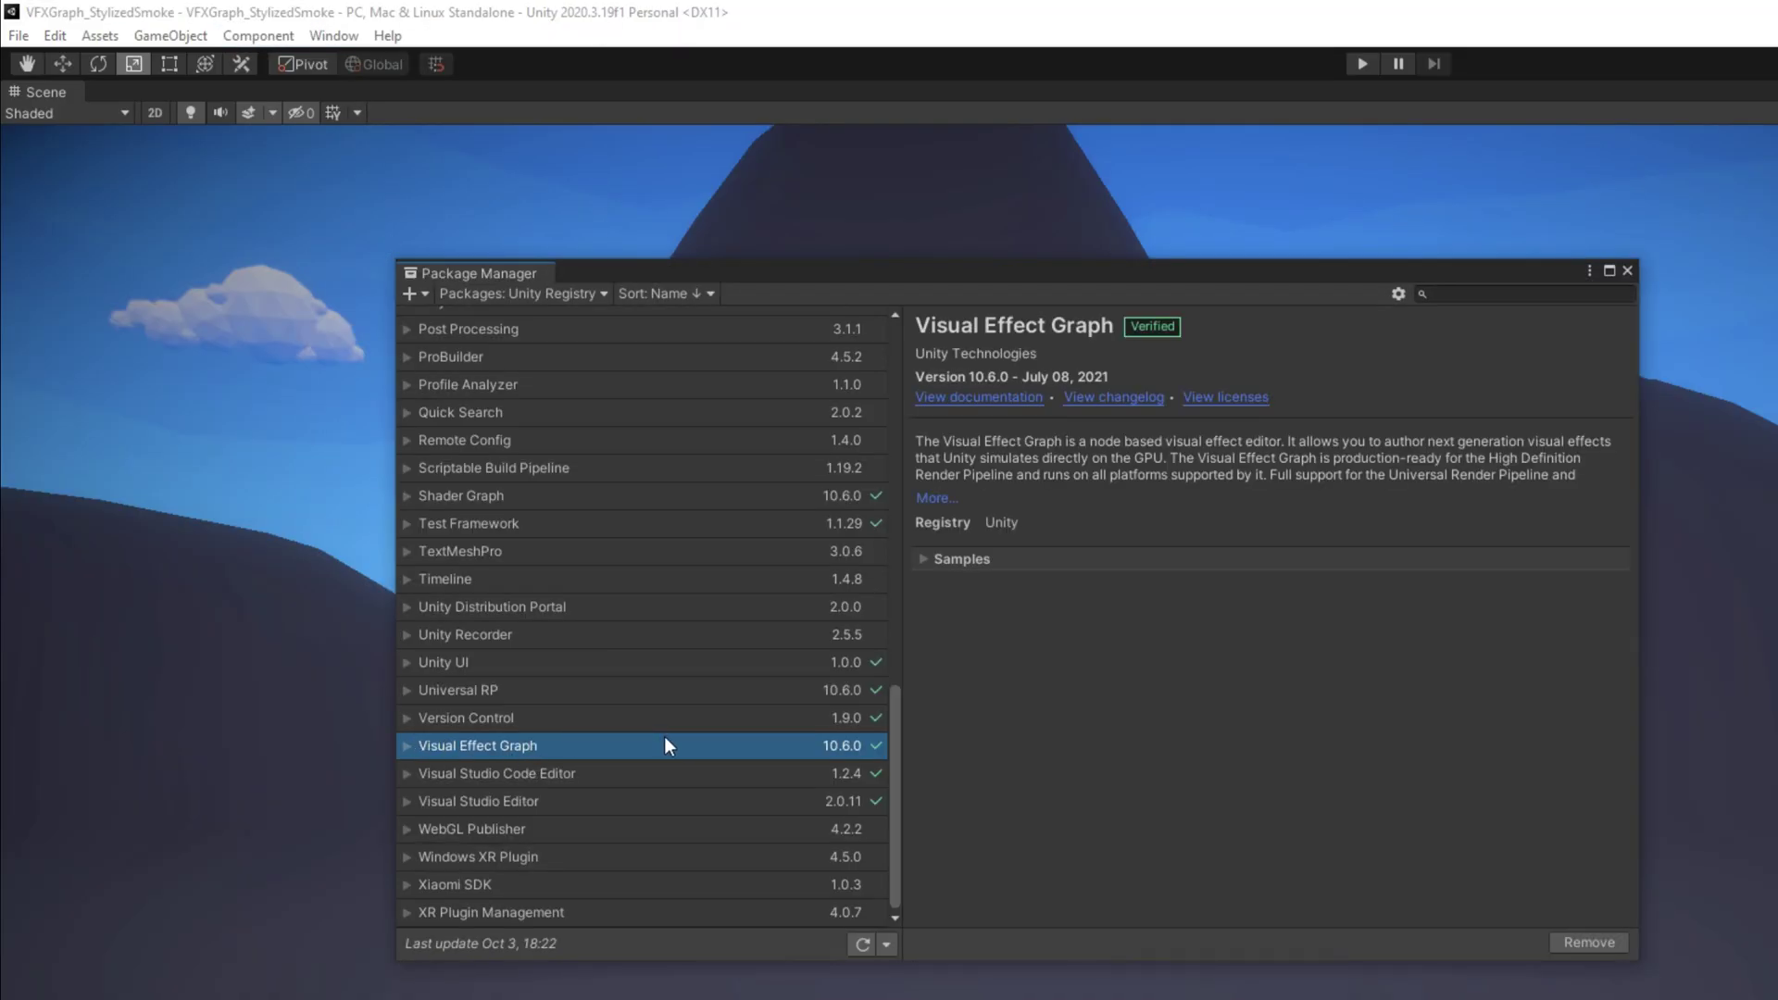
left_click(55, 36)
left_click(148, 591)
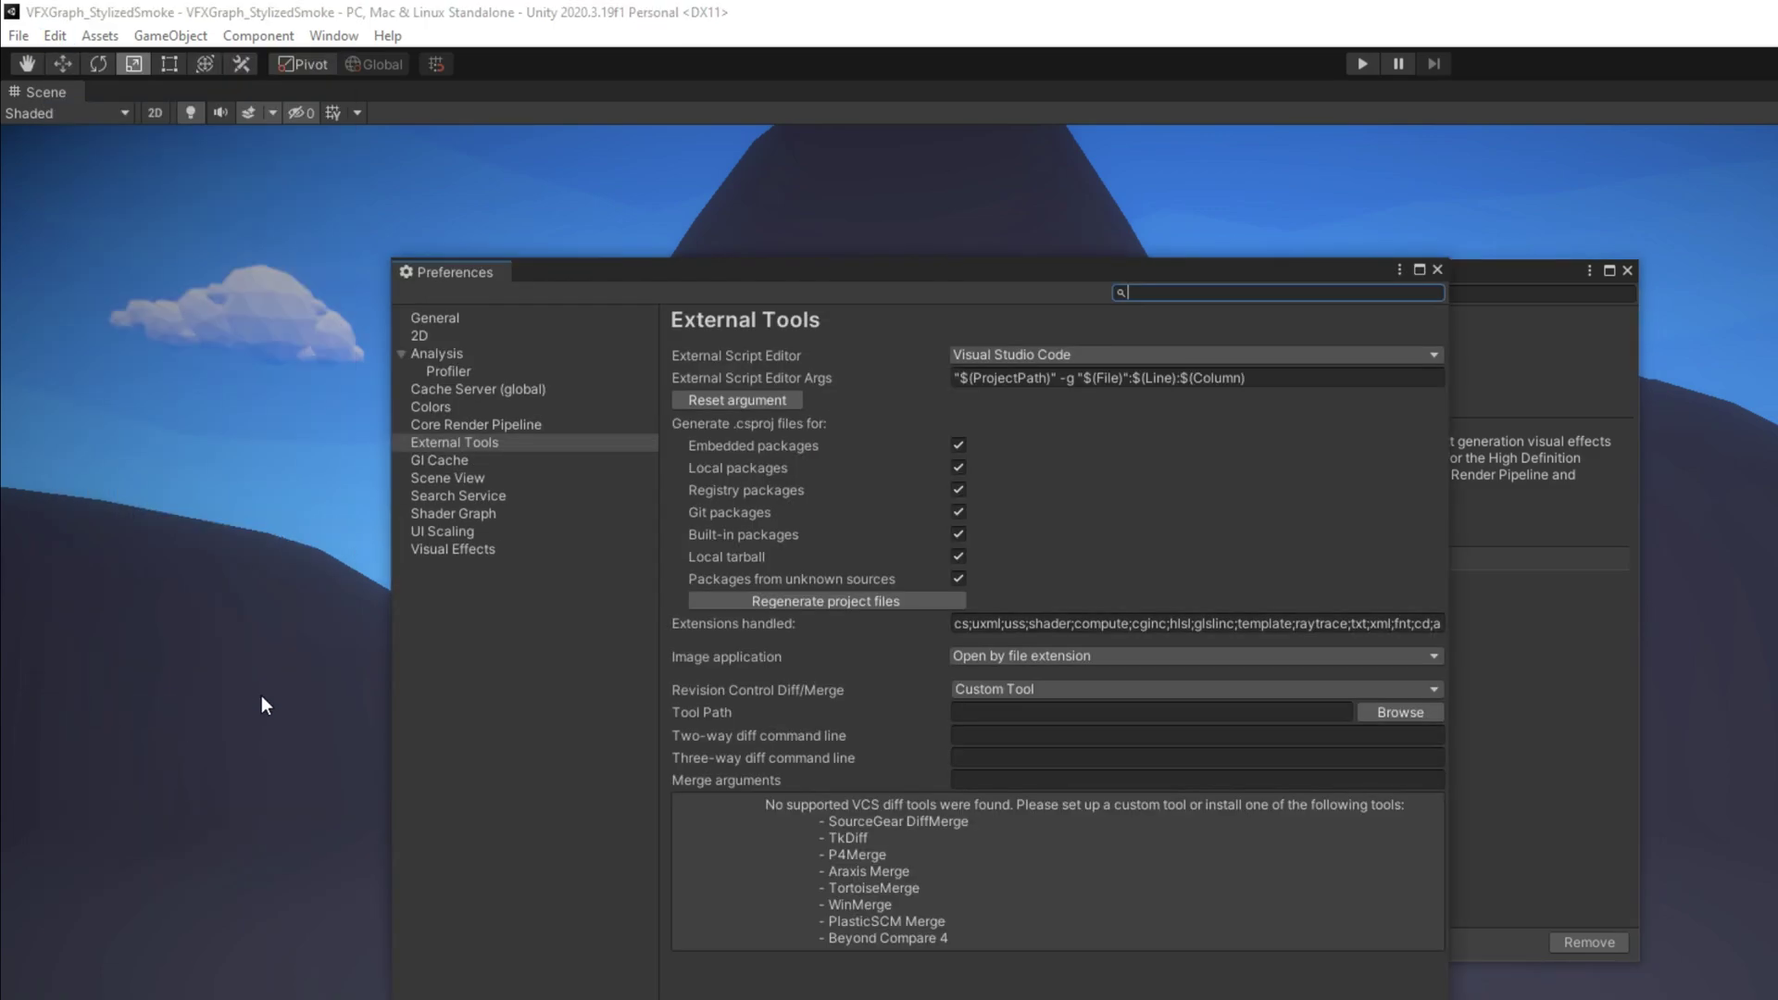
left_click(463, 551)
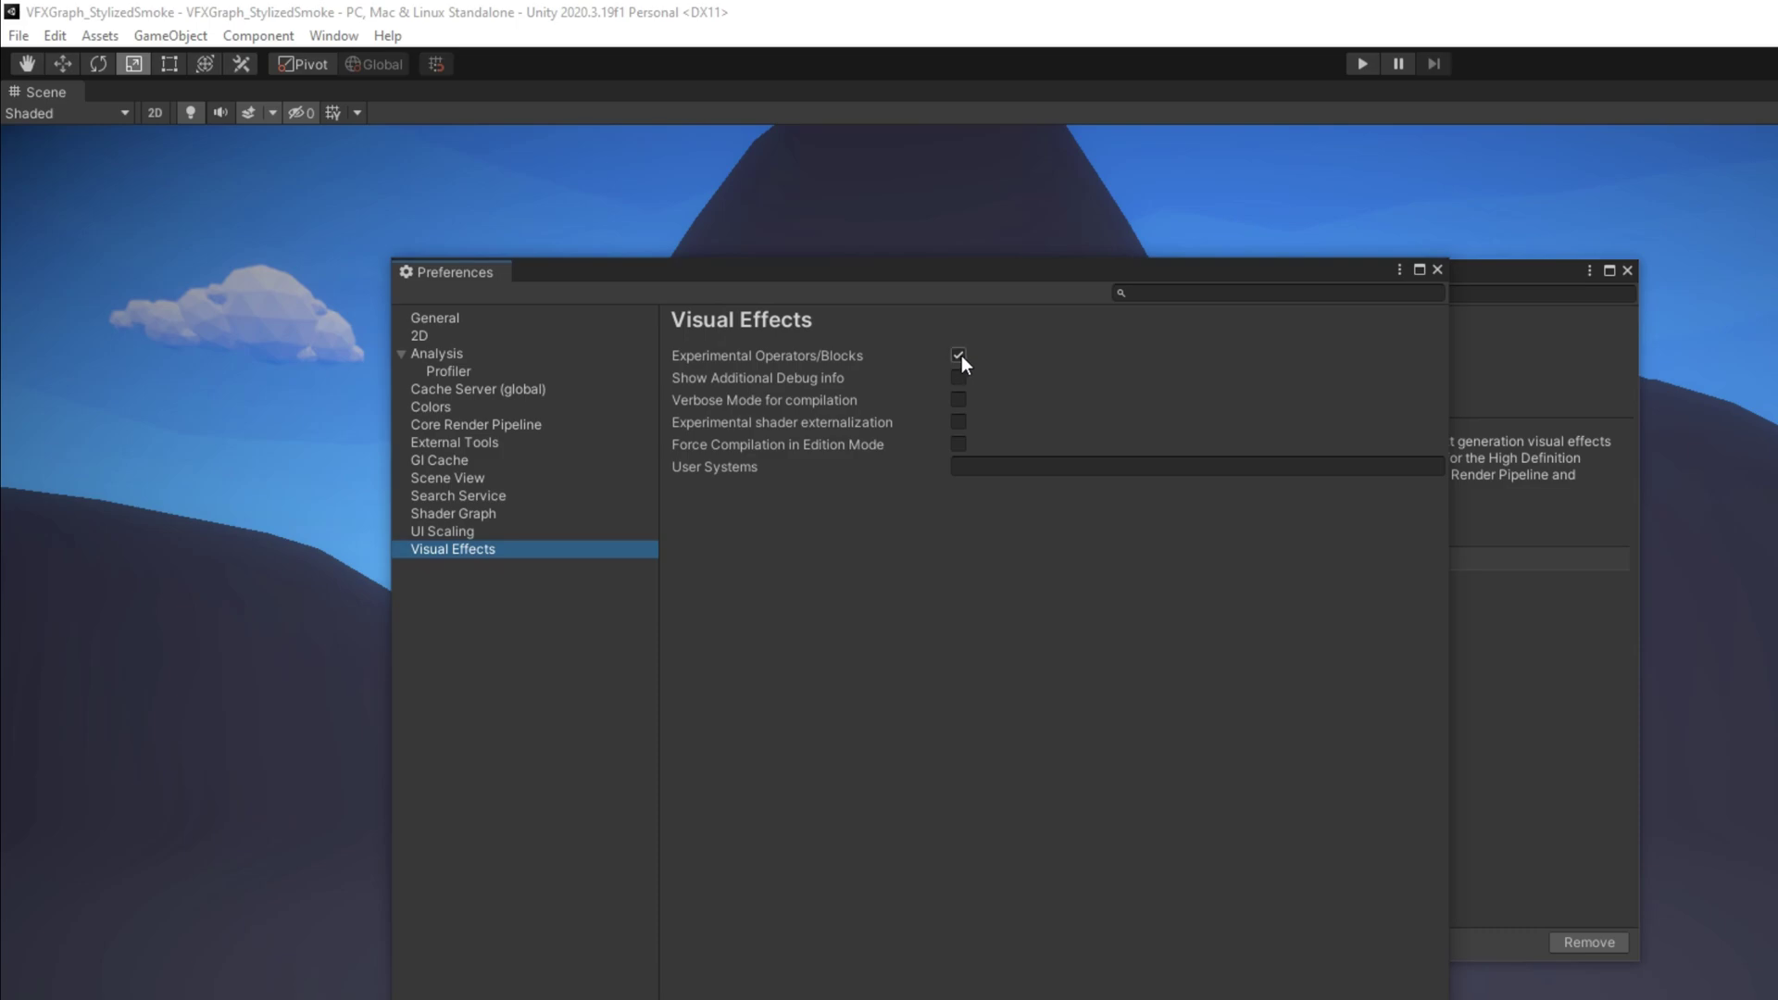
left_click(1438, 270)
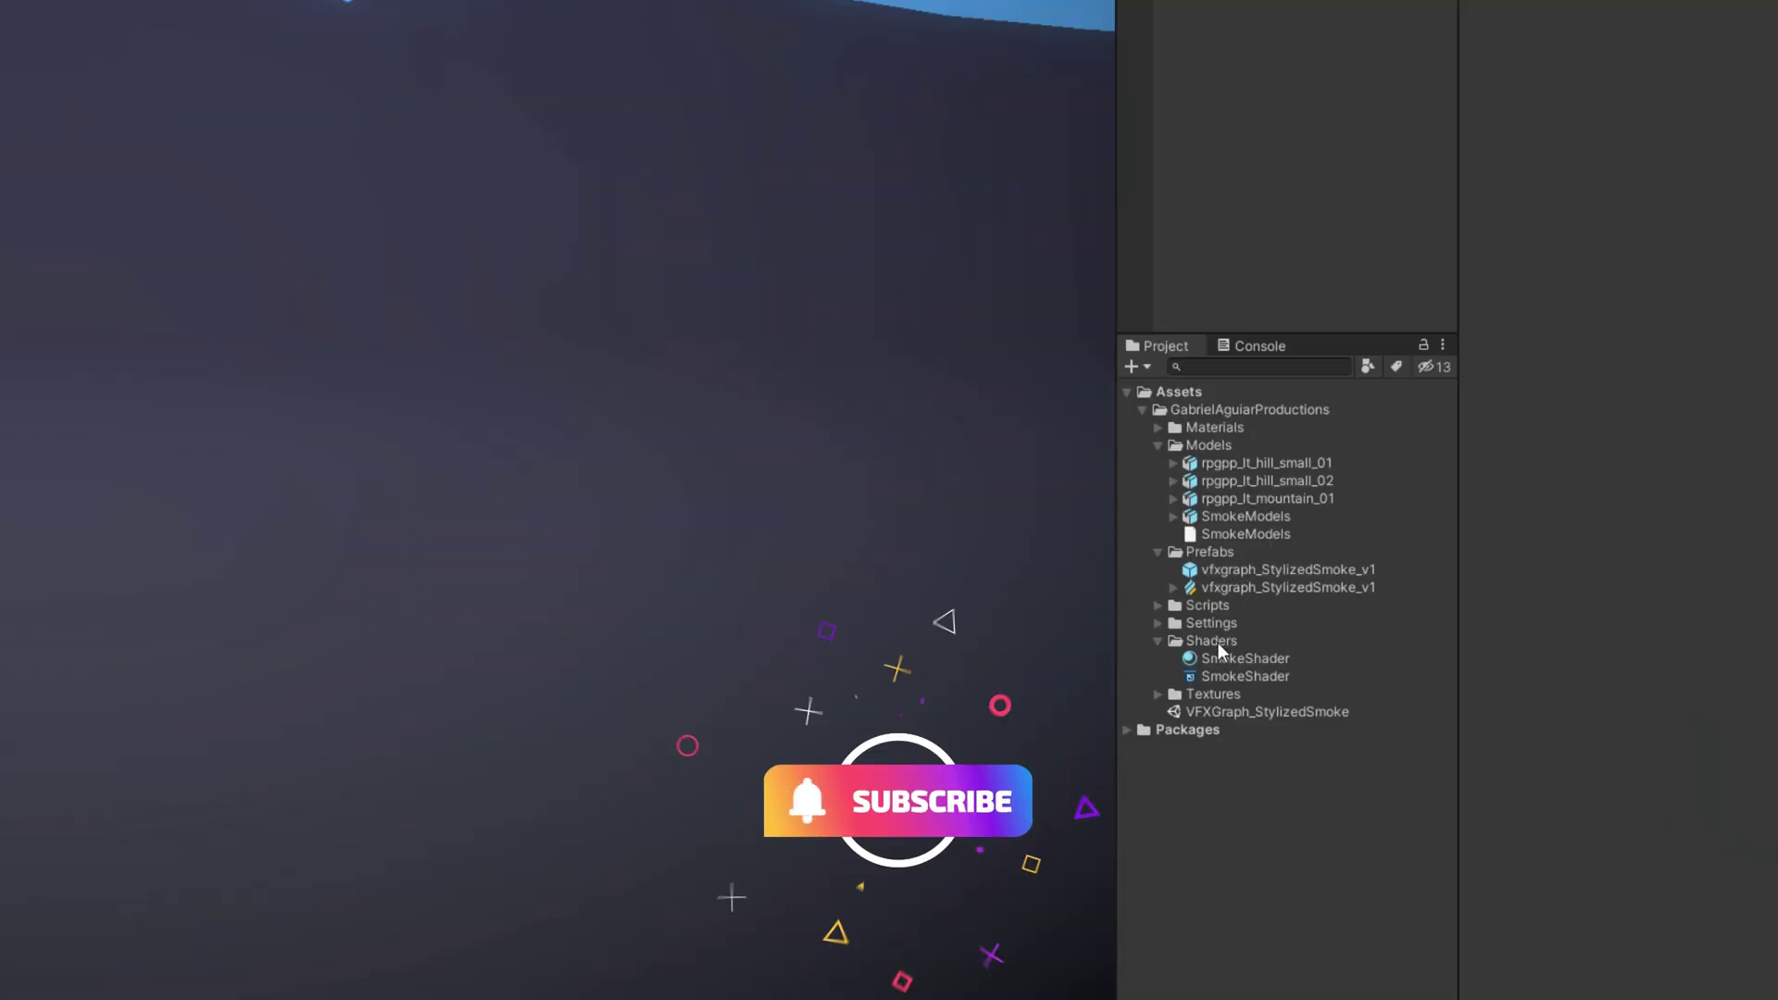
Step: Create a blank shader graph named SmokeShader_Tut in the Shaders folder
right_click(1218, 641)
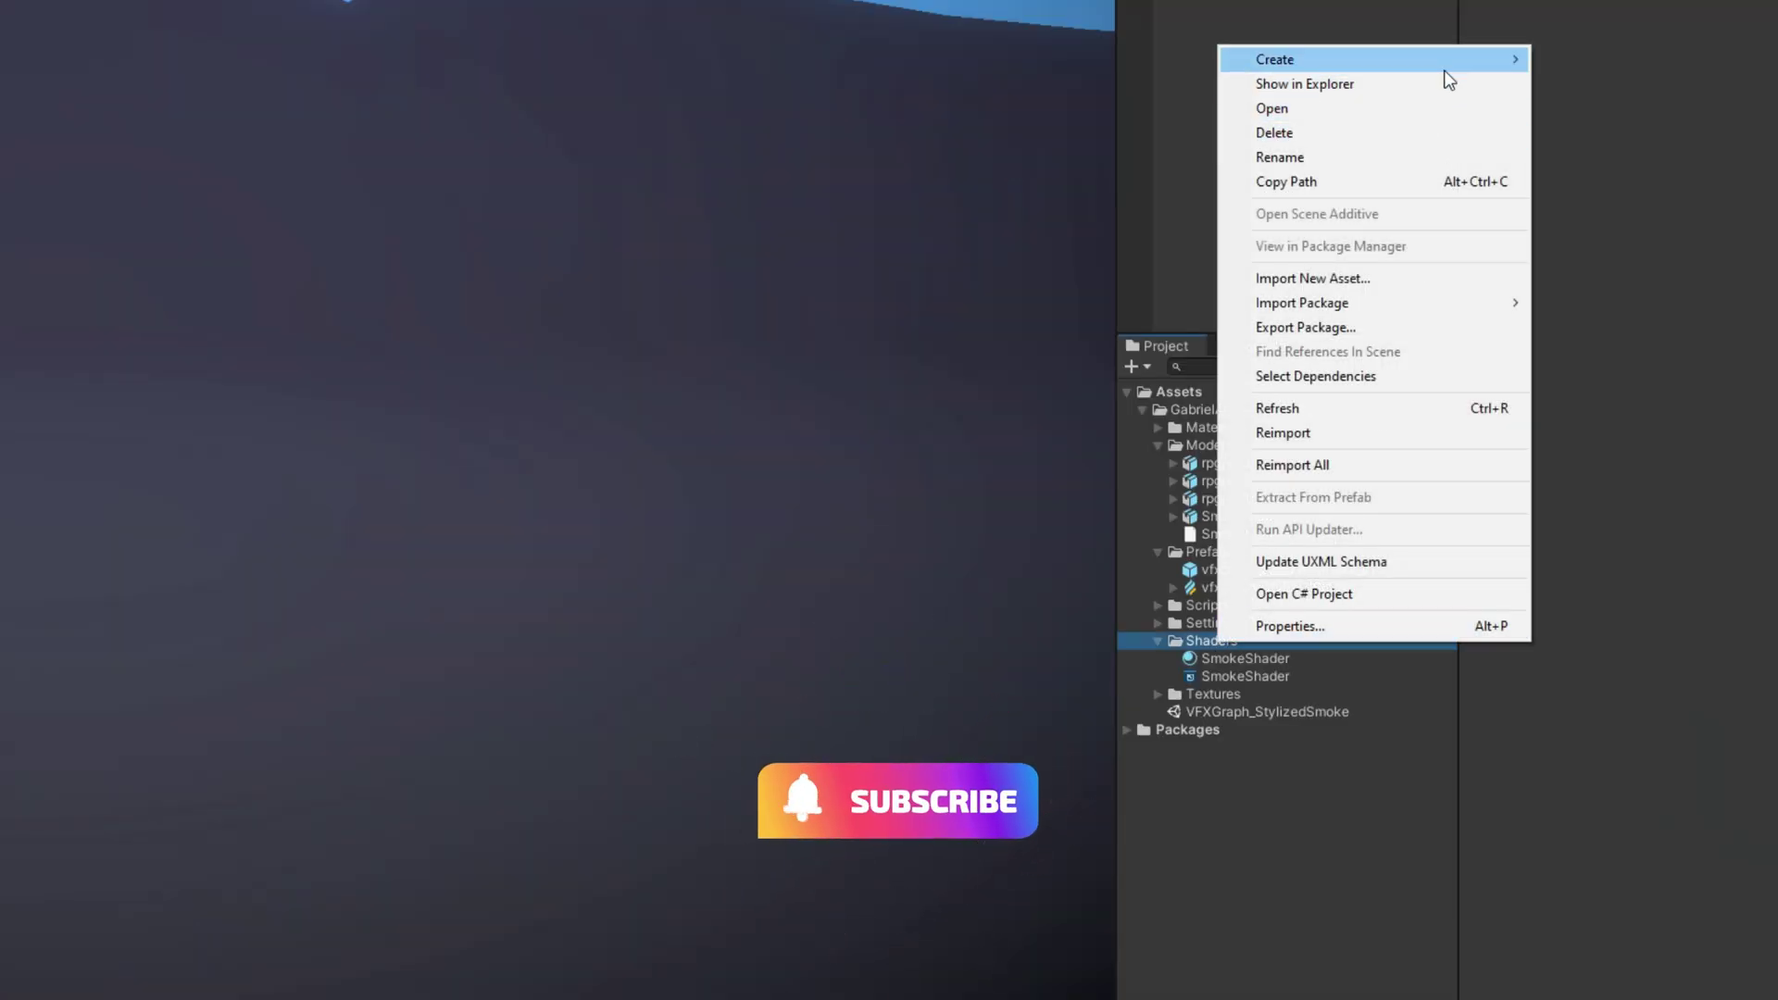
mouse_move(1461, 63)
mouse_move(1159, 141)
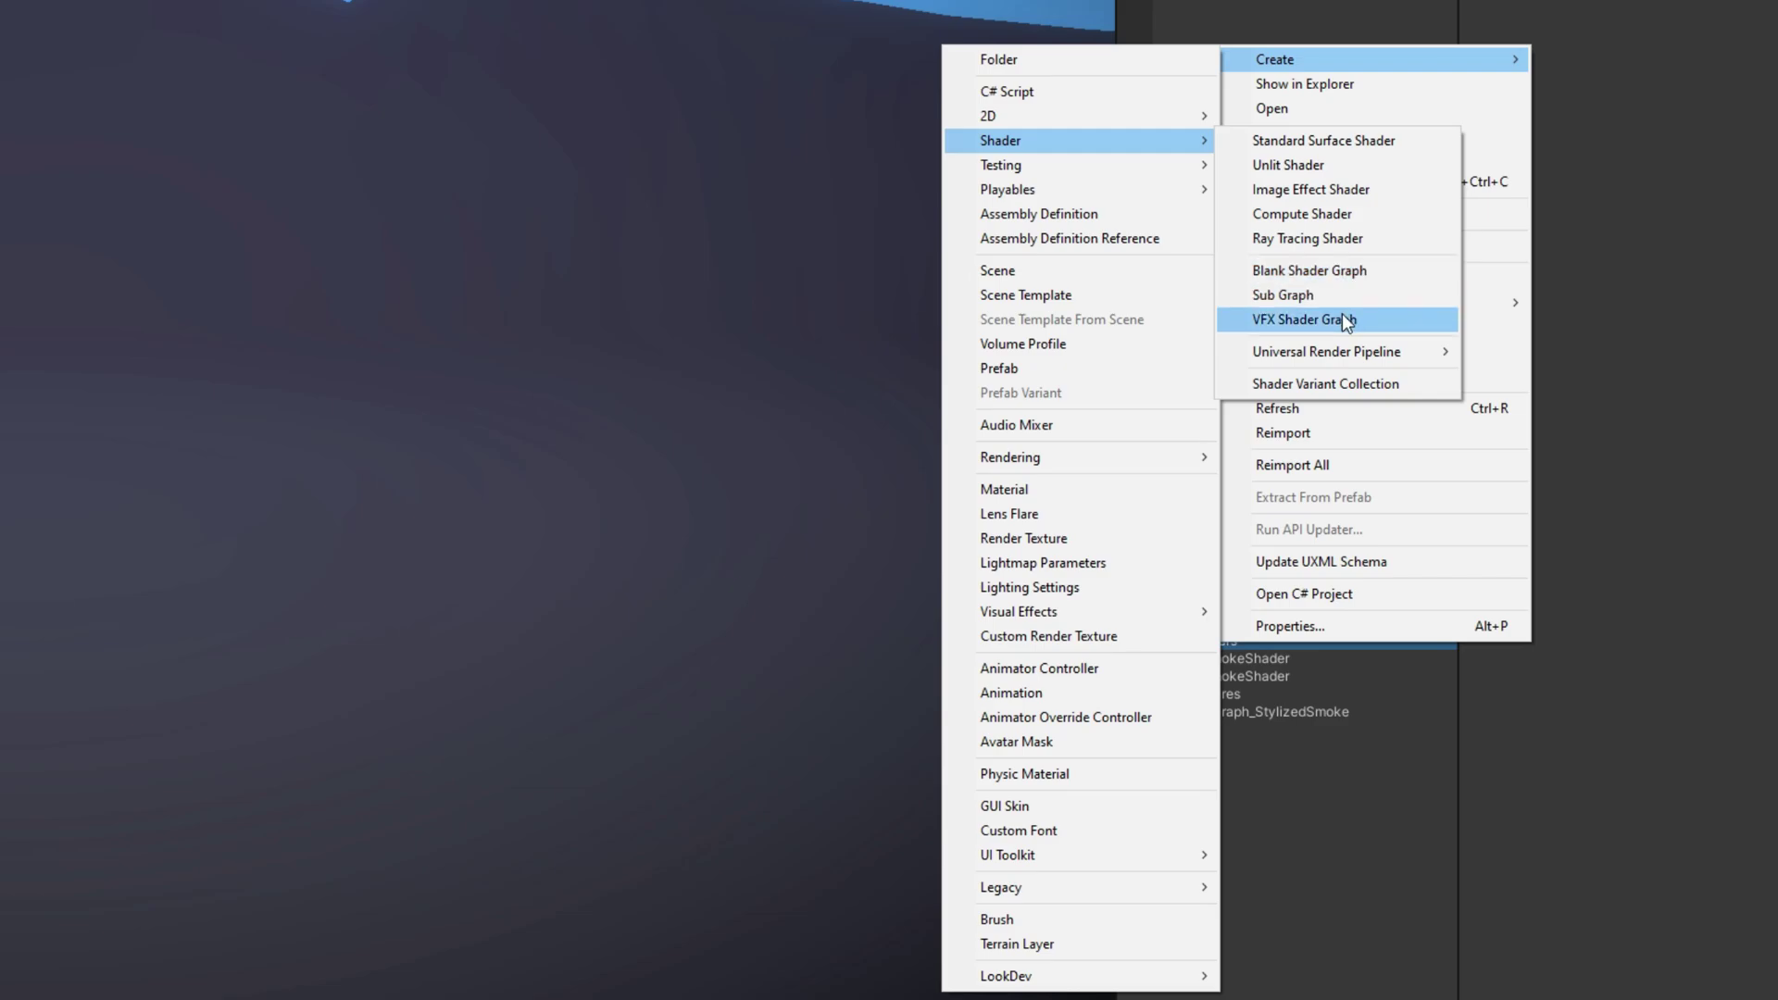
left_click(1363, 270)
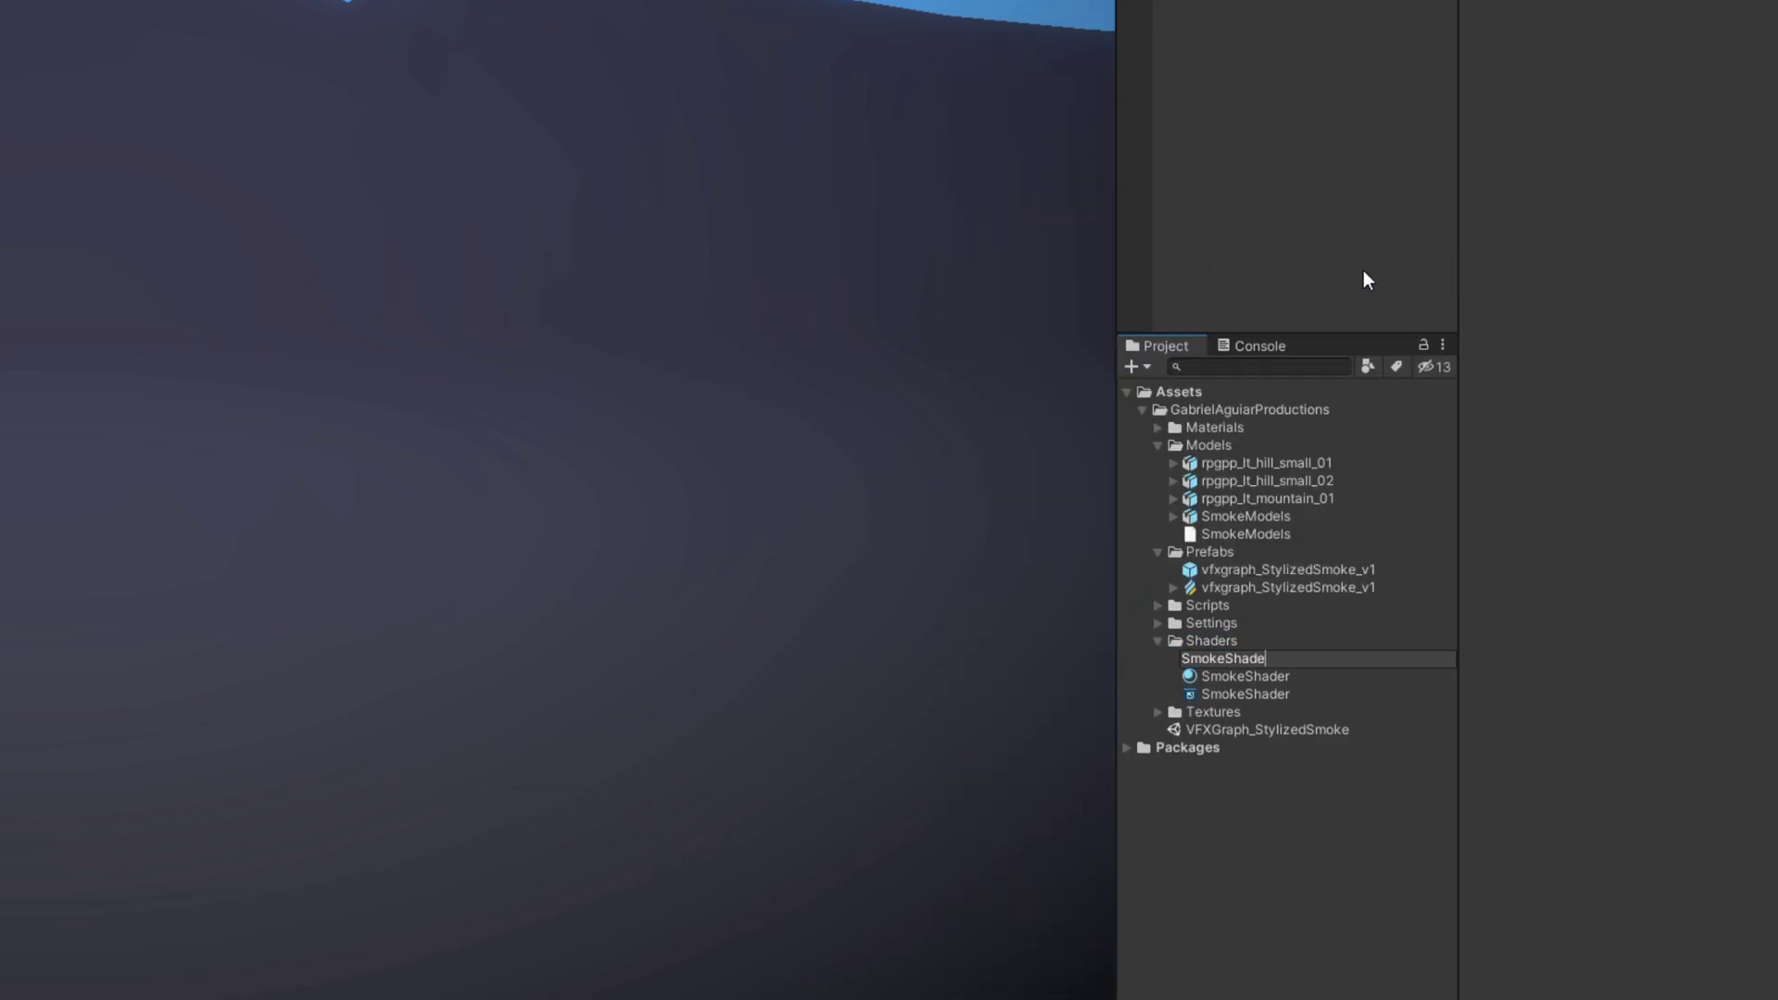
type("SmokeShader_Tut")
key("Return")
Step: Open SmokeShader_Tut and set its target to Visual Effect with Alpha Clipping enabled
double_click(1247, 696)
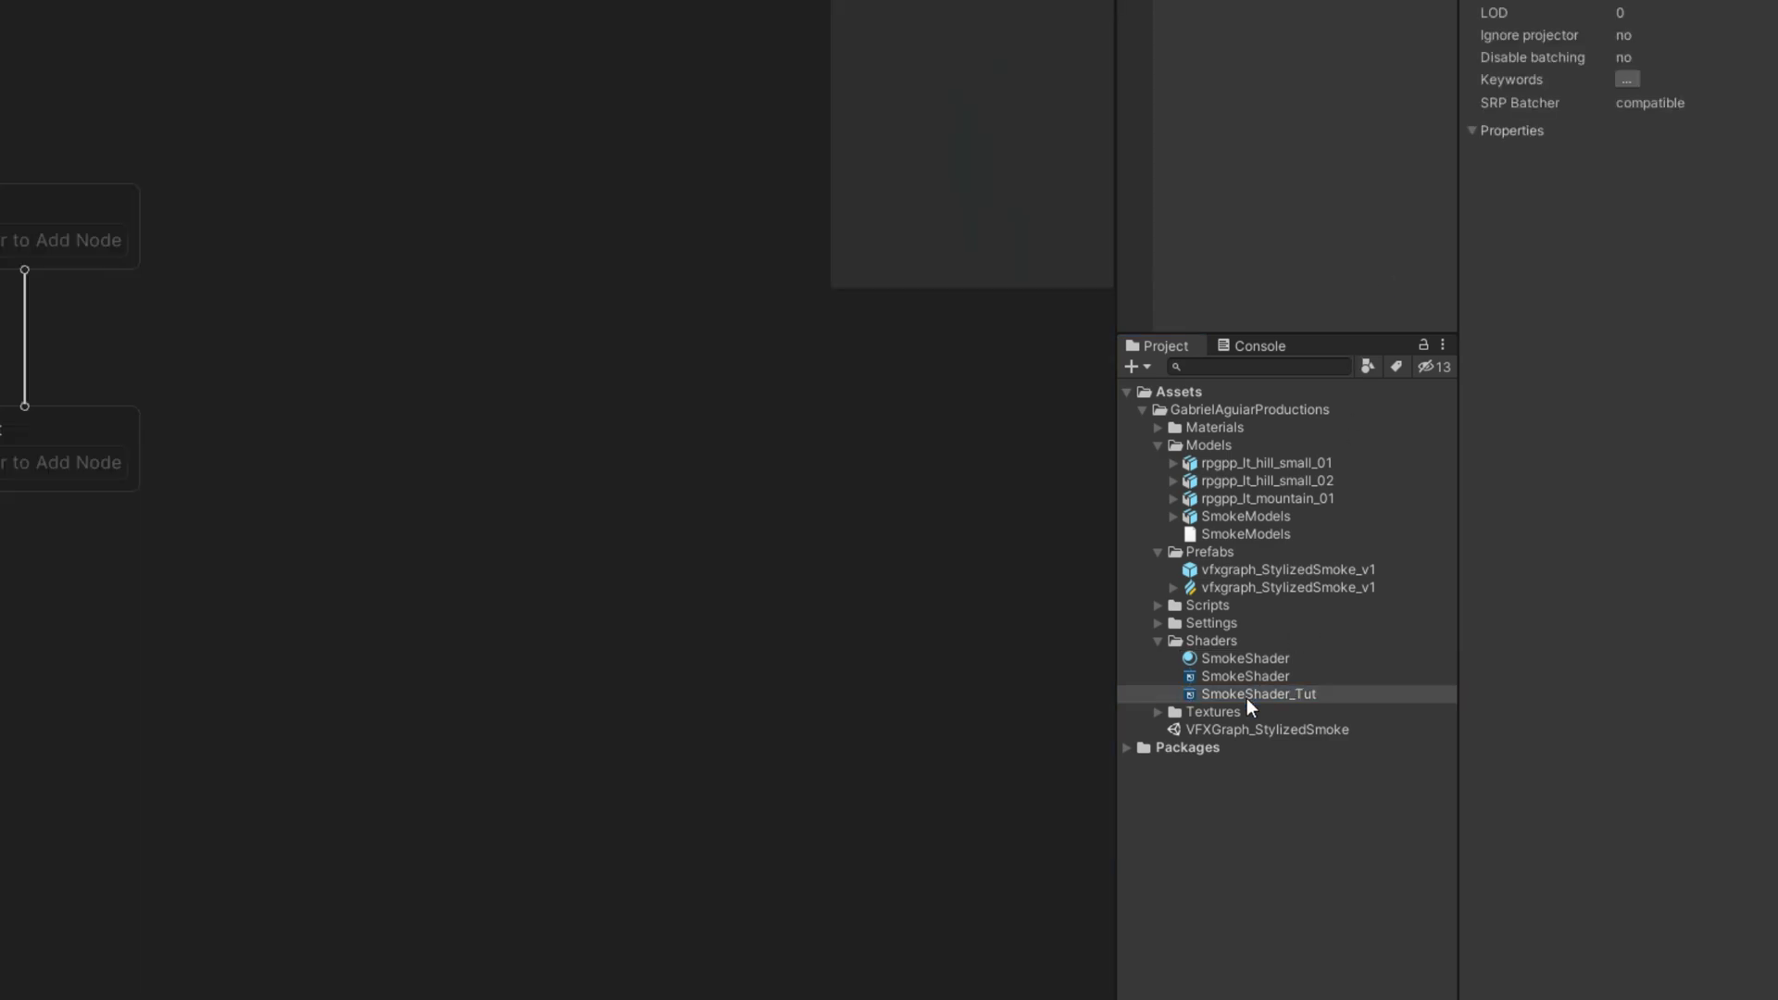
left_click(1586, 25)
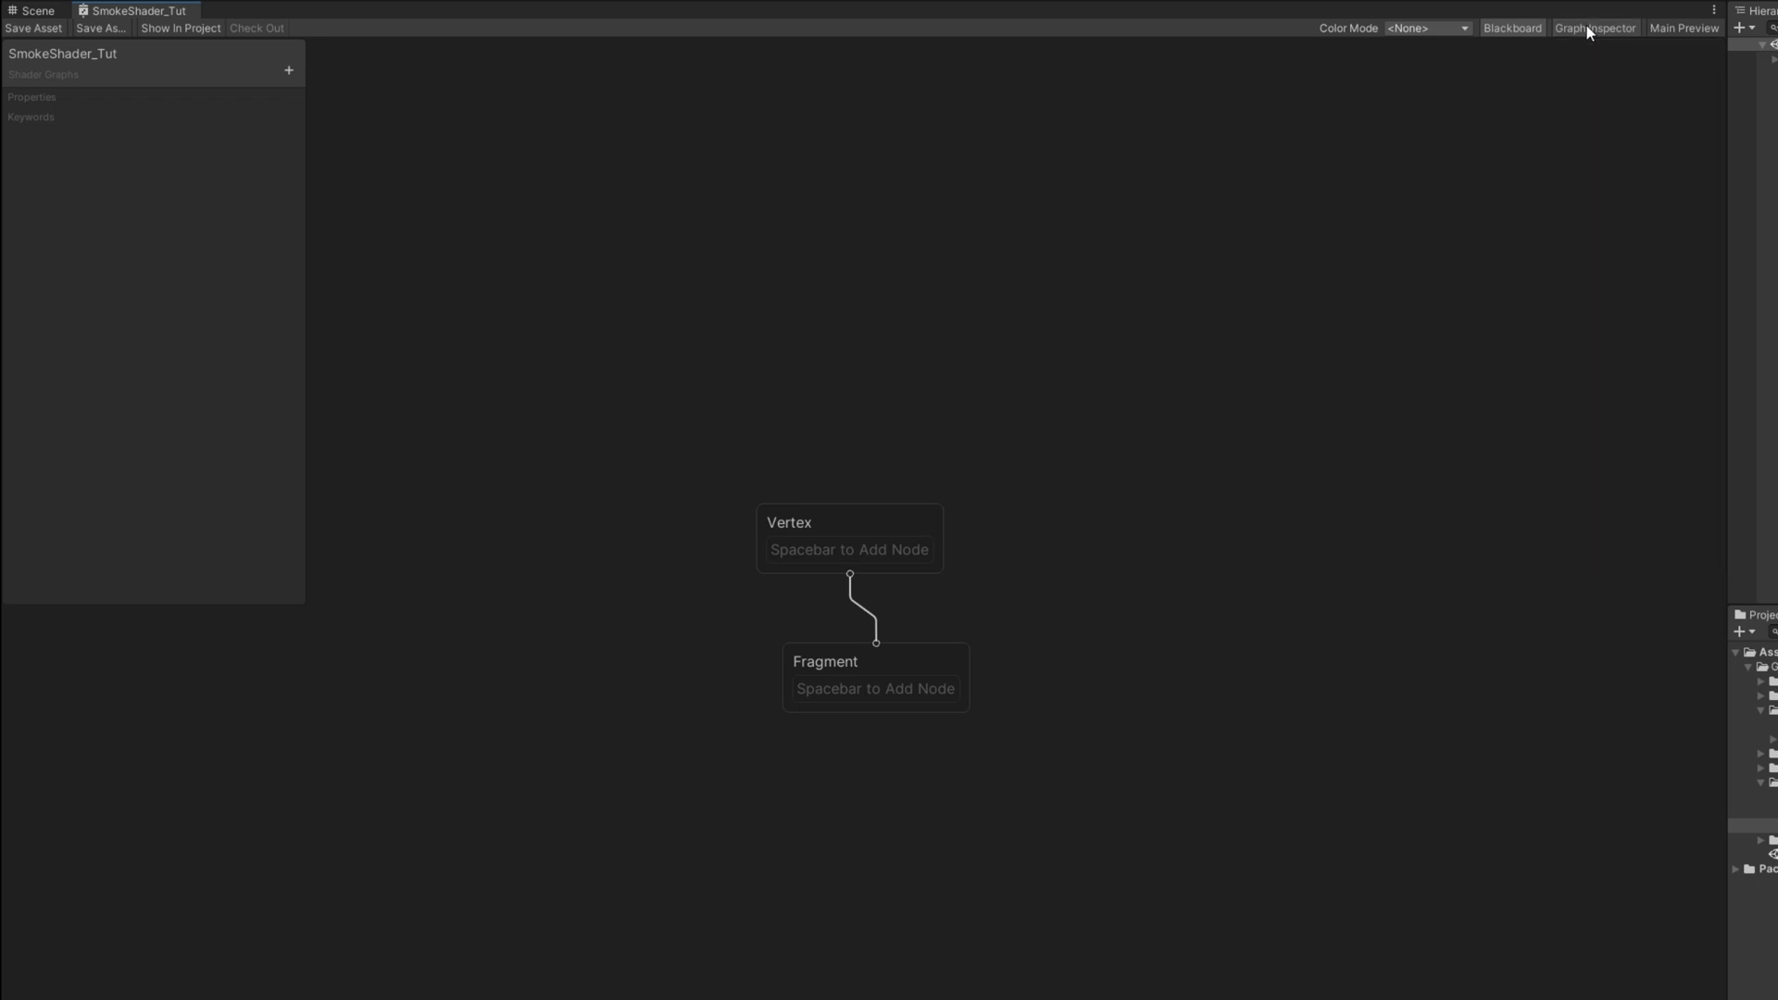
left_click(1586, 25)
left_click(1603, 202)
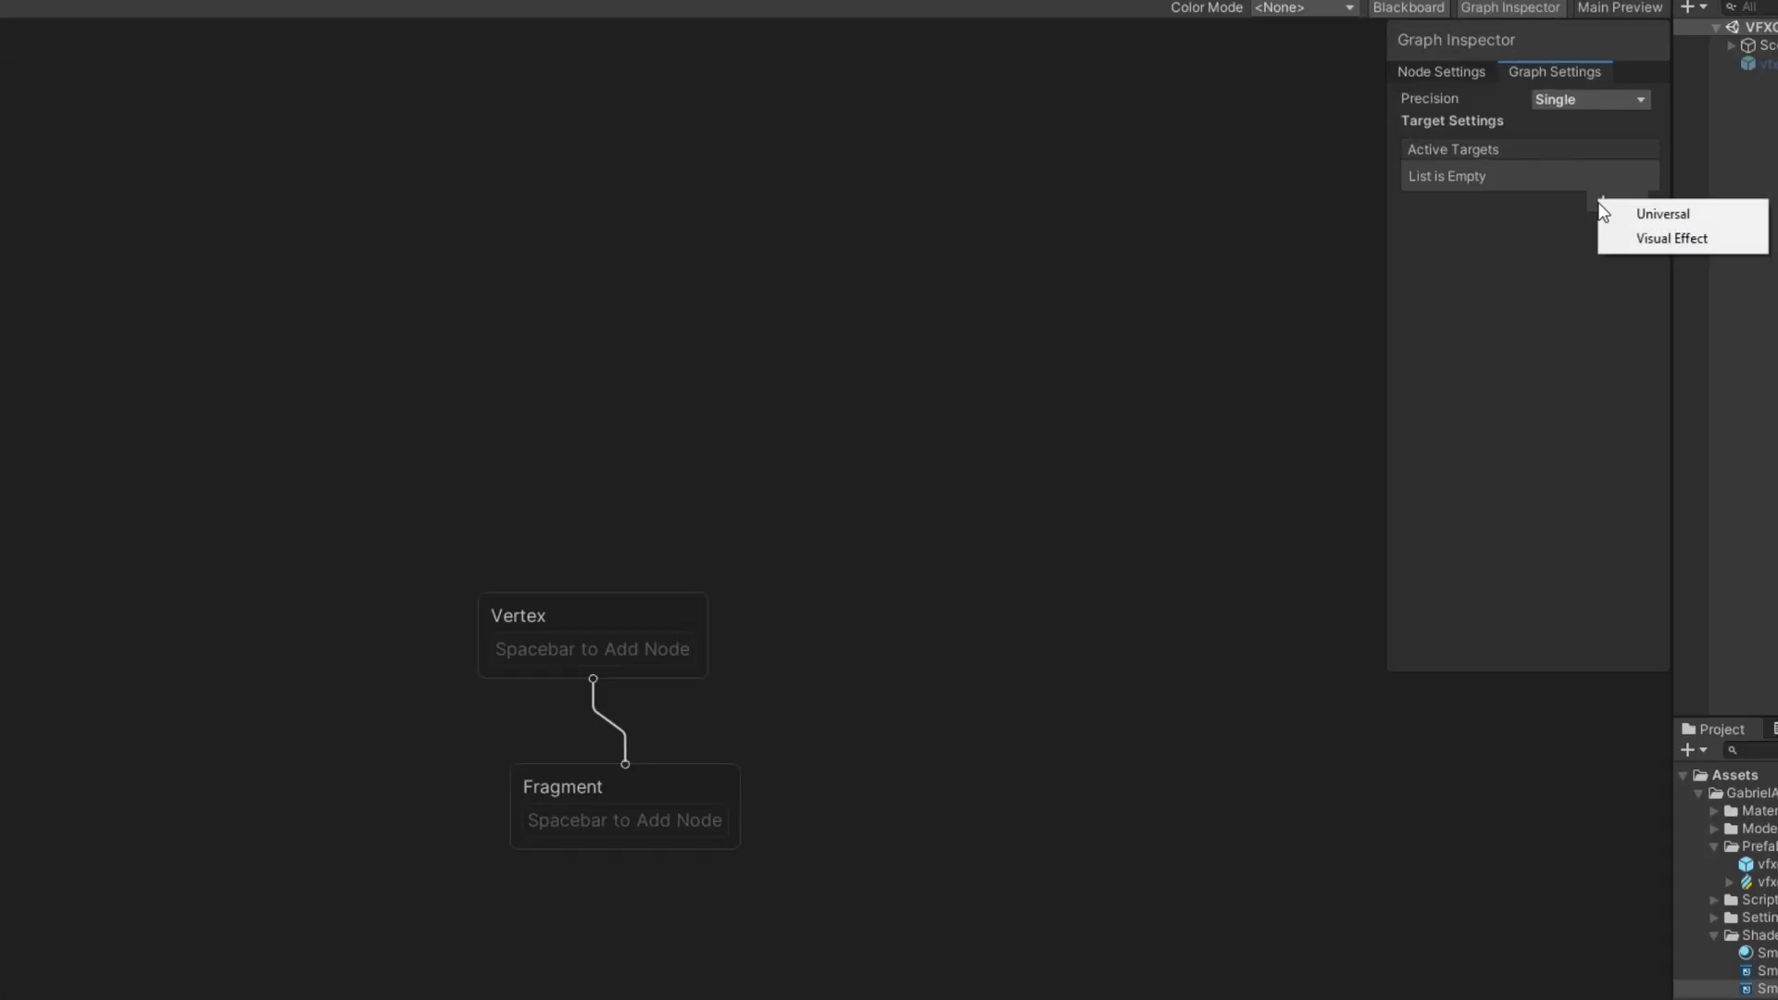
left_click(1668, 238)
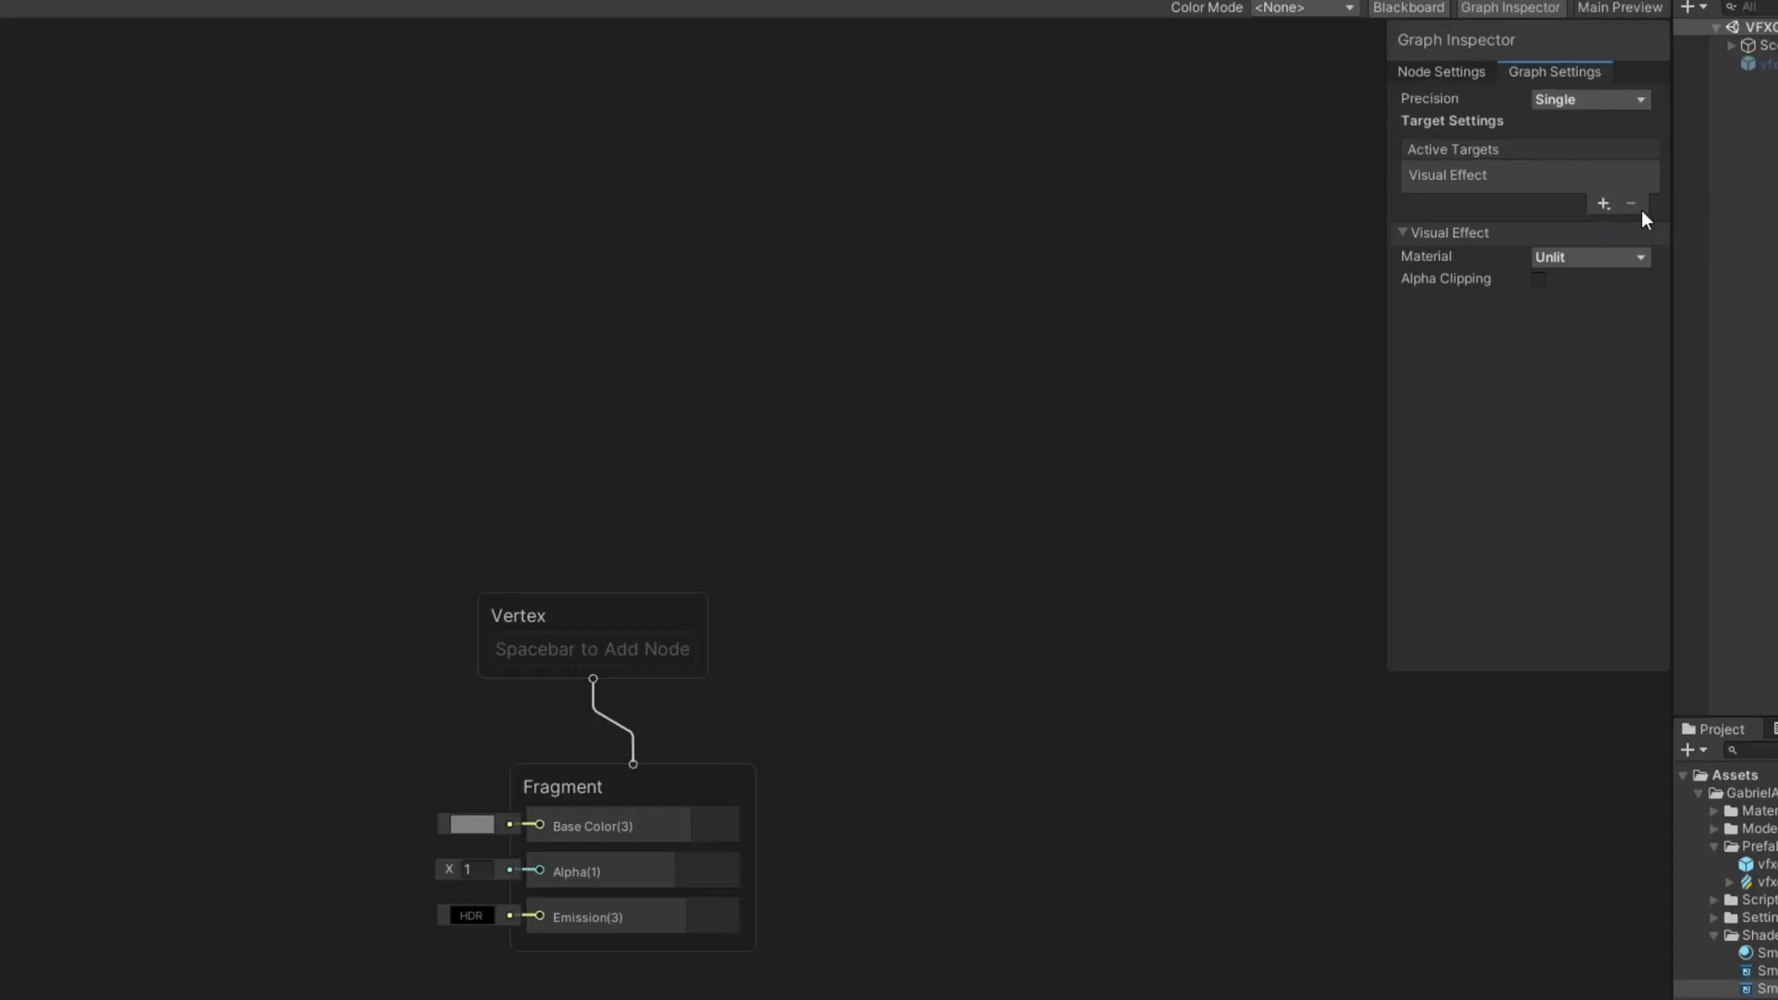
left_click(1538, 279)
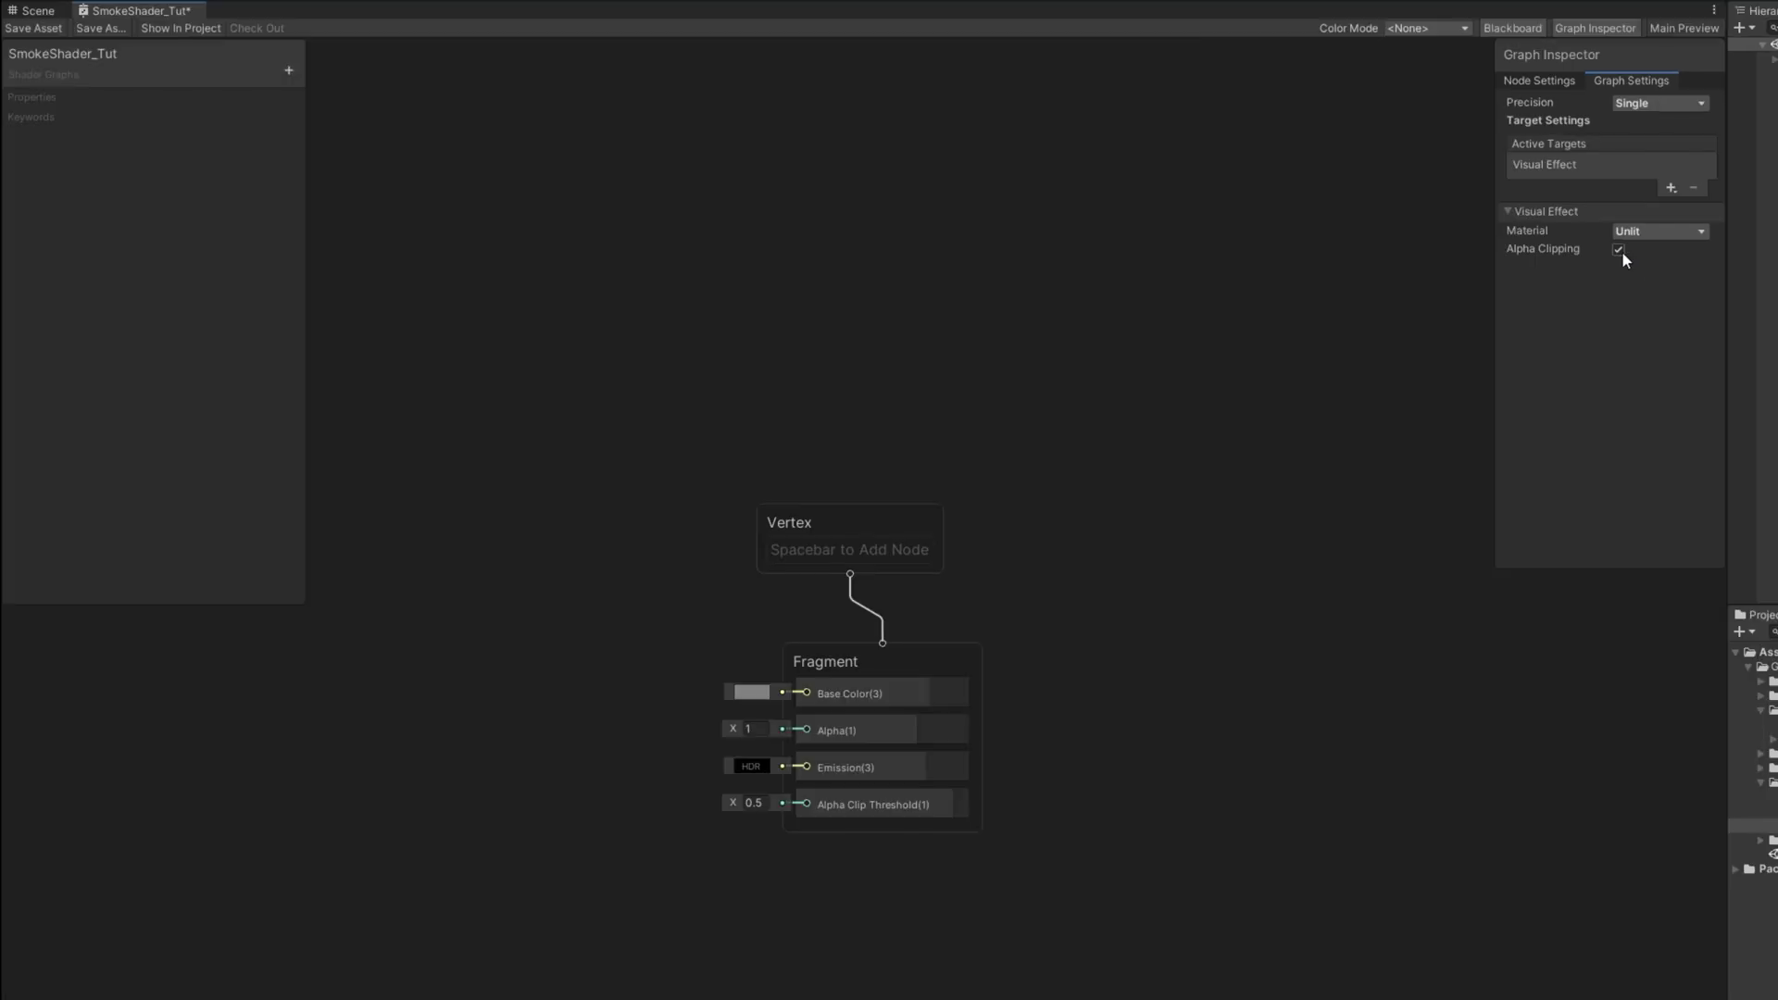
Step: Add a Color property and a Float property named FresnelPower to the shader
left_click(1498, 24)
left_click(1498, 22)
left_click(288, 70)
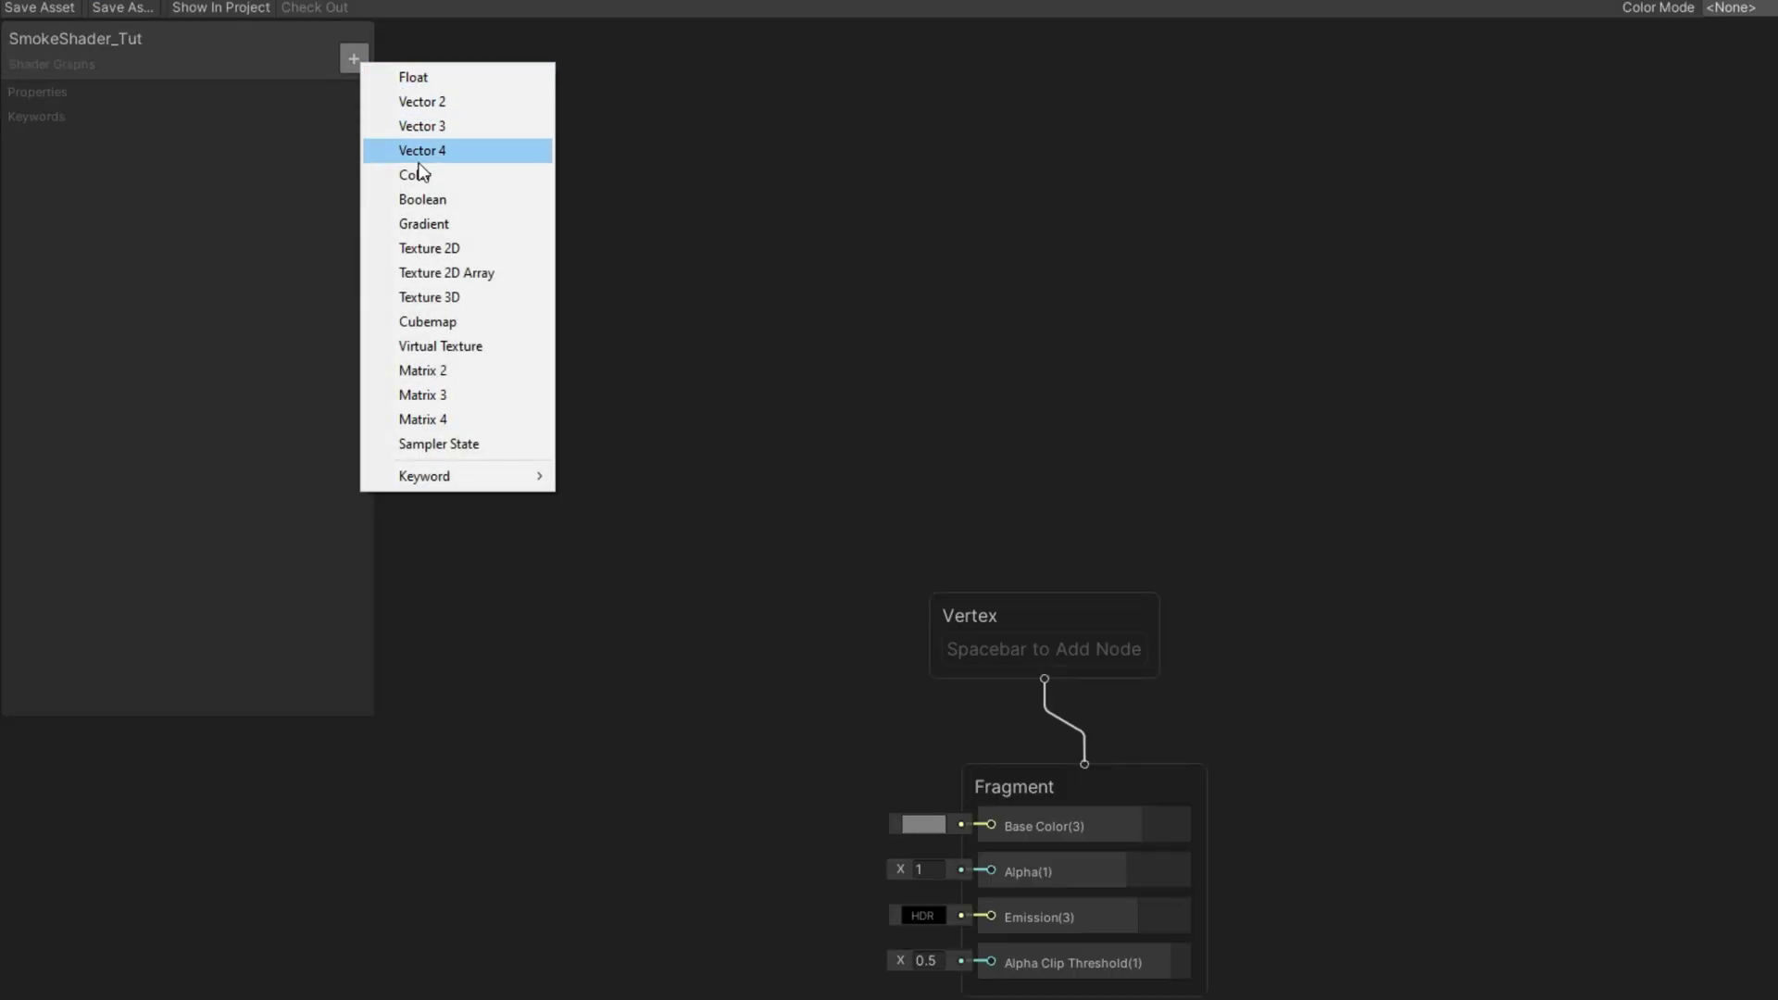
left_click(419, 174)
left_click(353, 59)
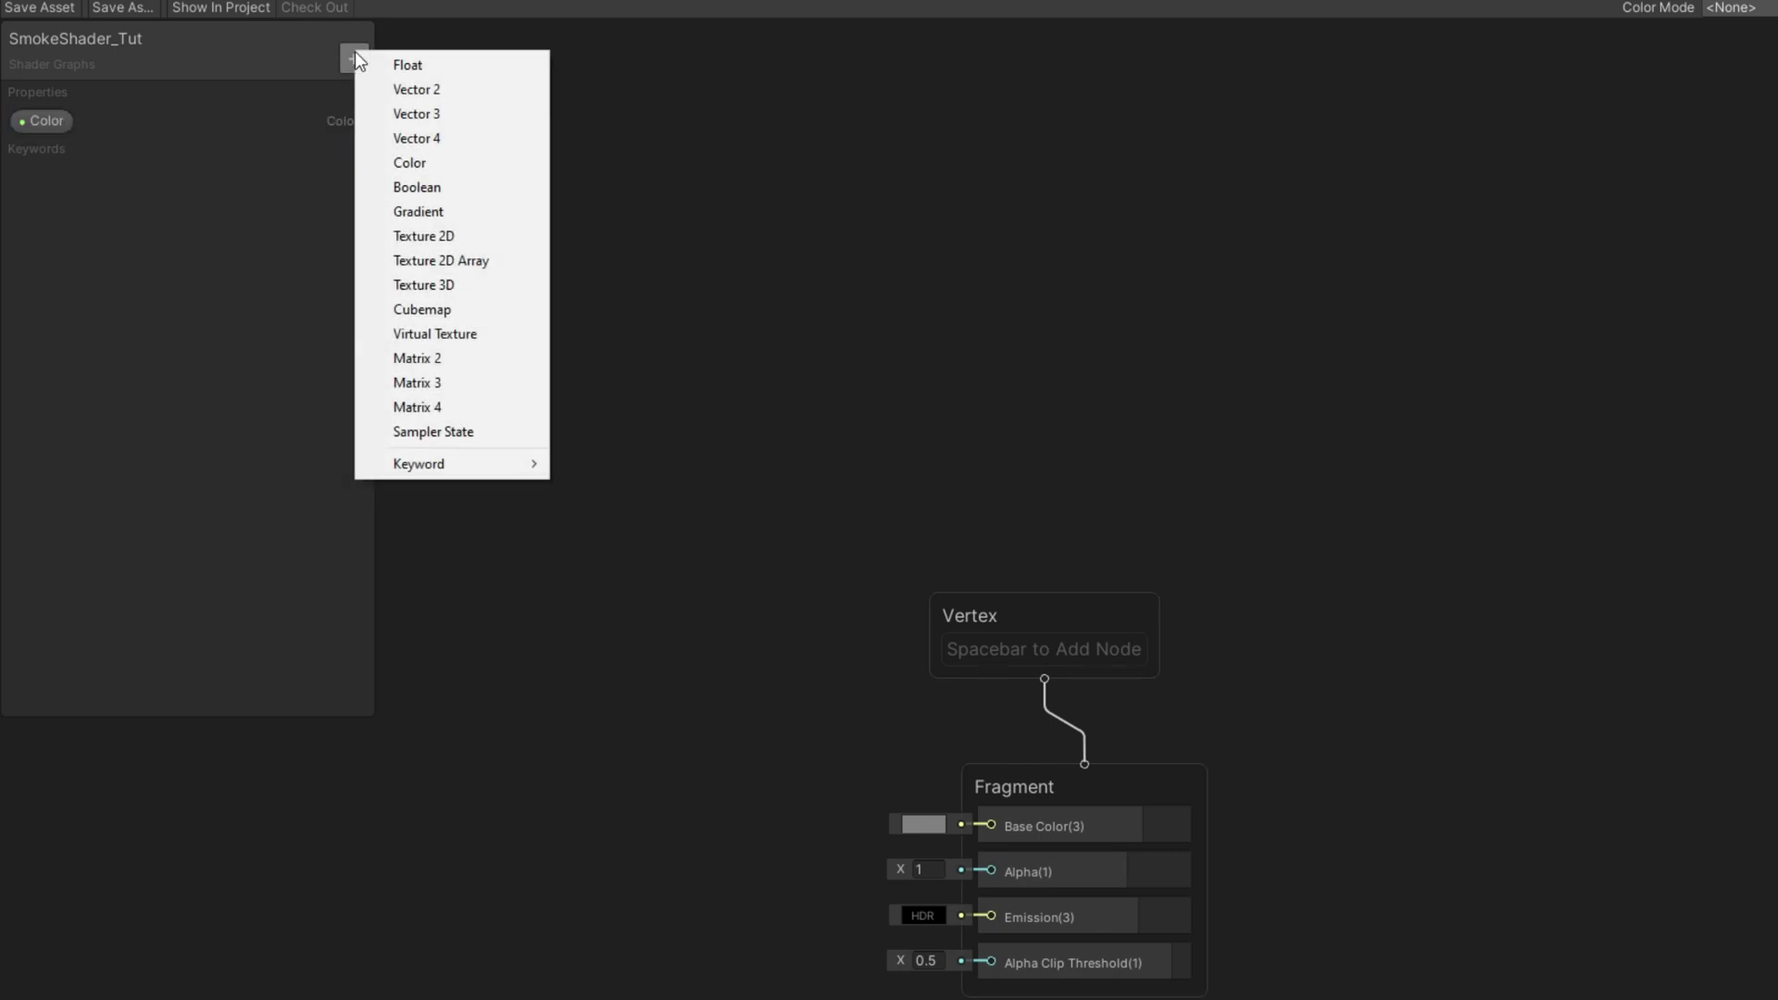
left_click(390, 61)
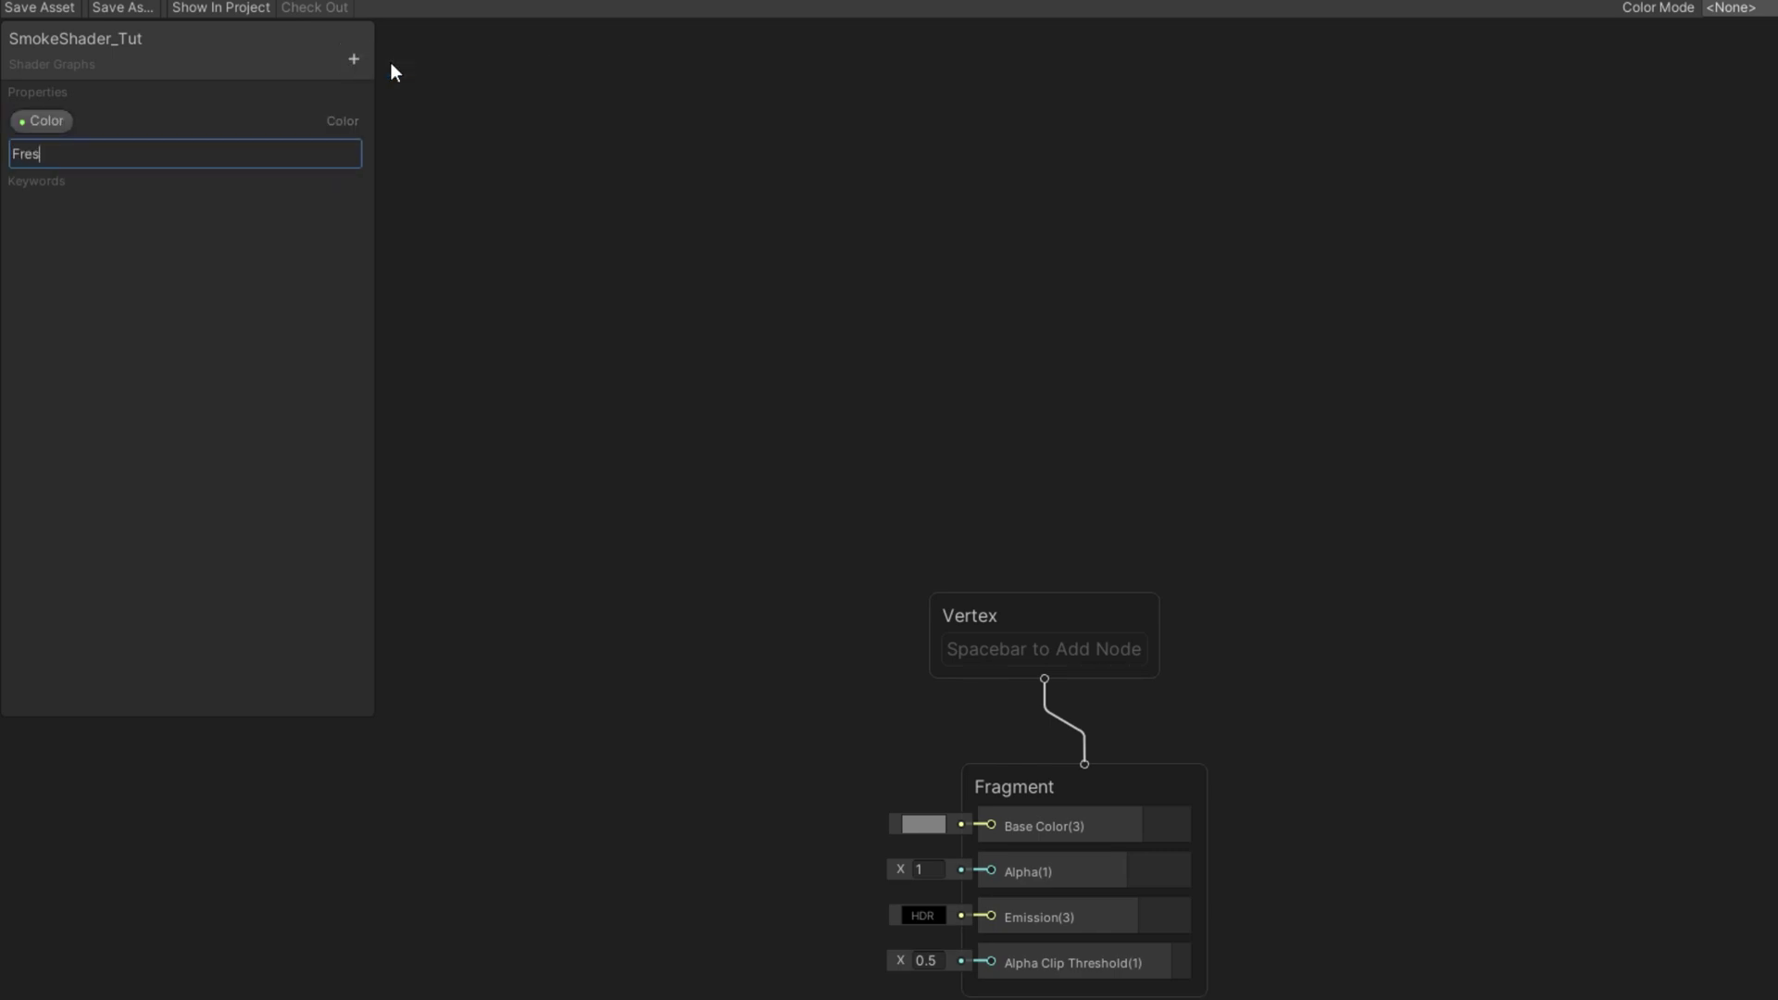
type("FresnelP")
type("ower")
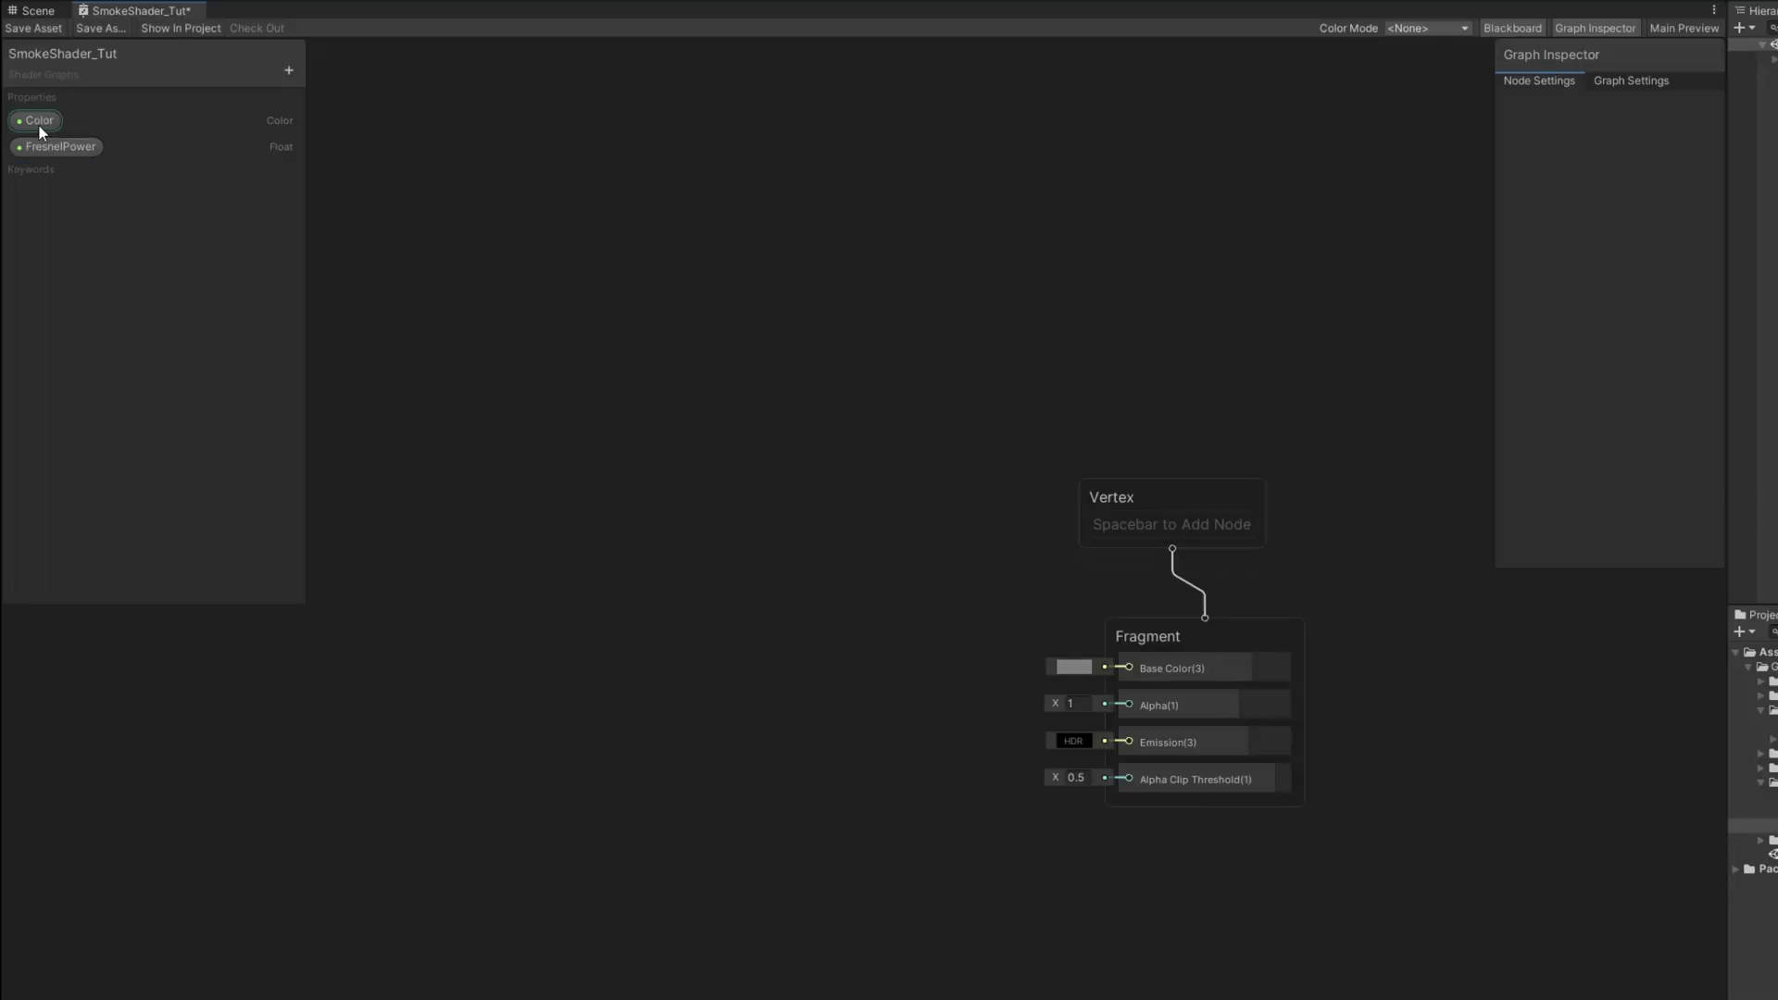
Step: Multiply the Color property by a Fresnel Effect node
left_click_drag(43, 123, 819, 484)
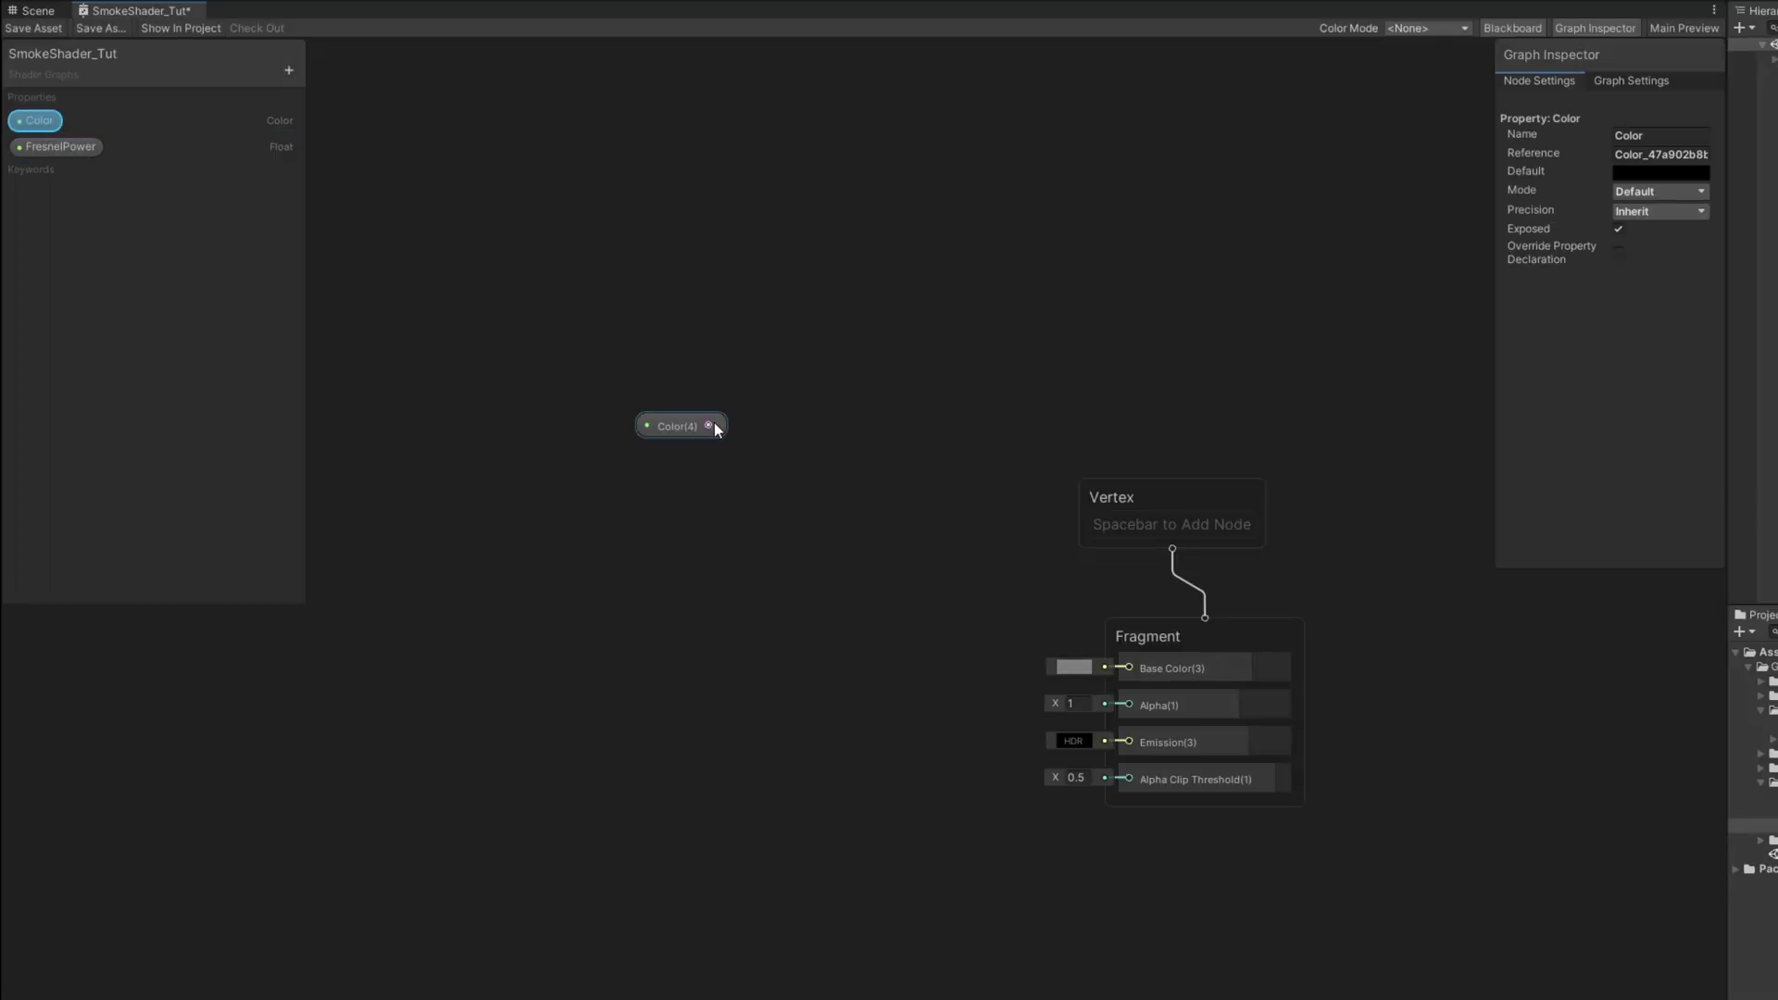
type("mu")
left_click(910, 592)
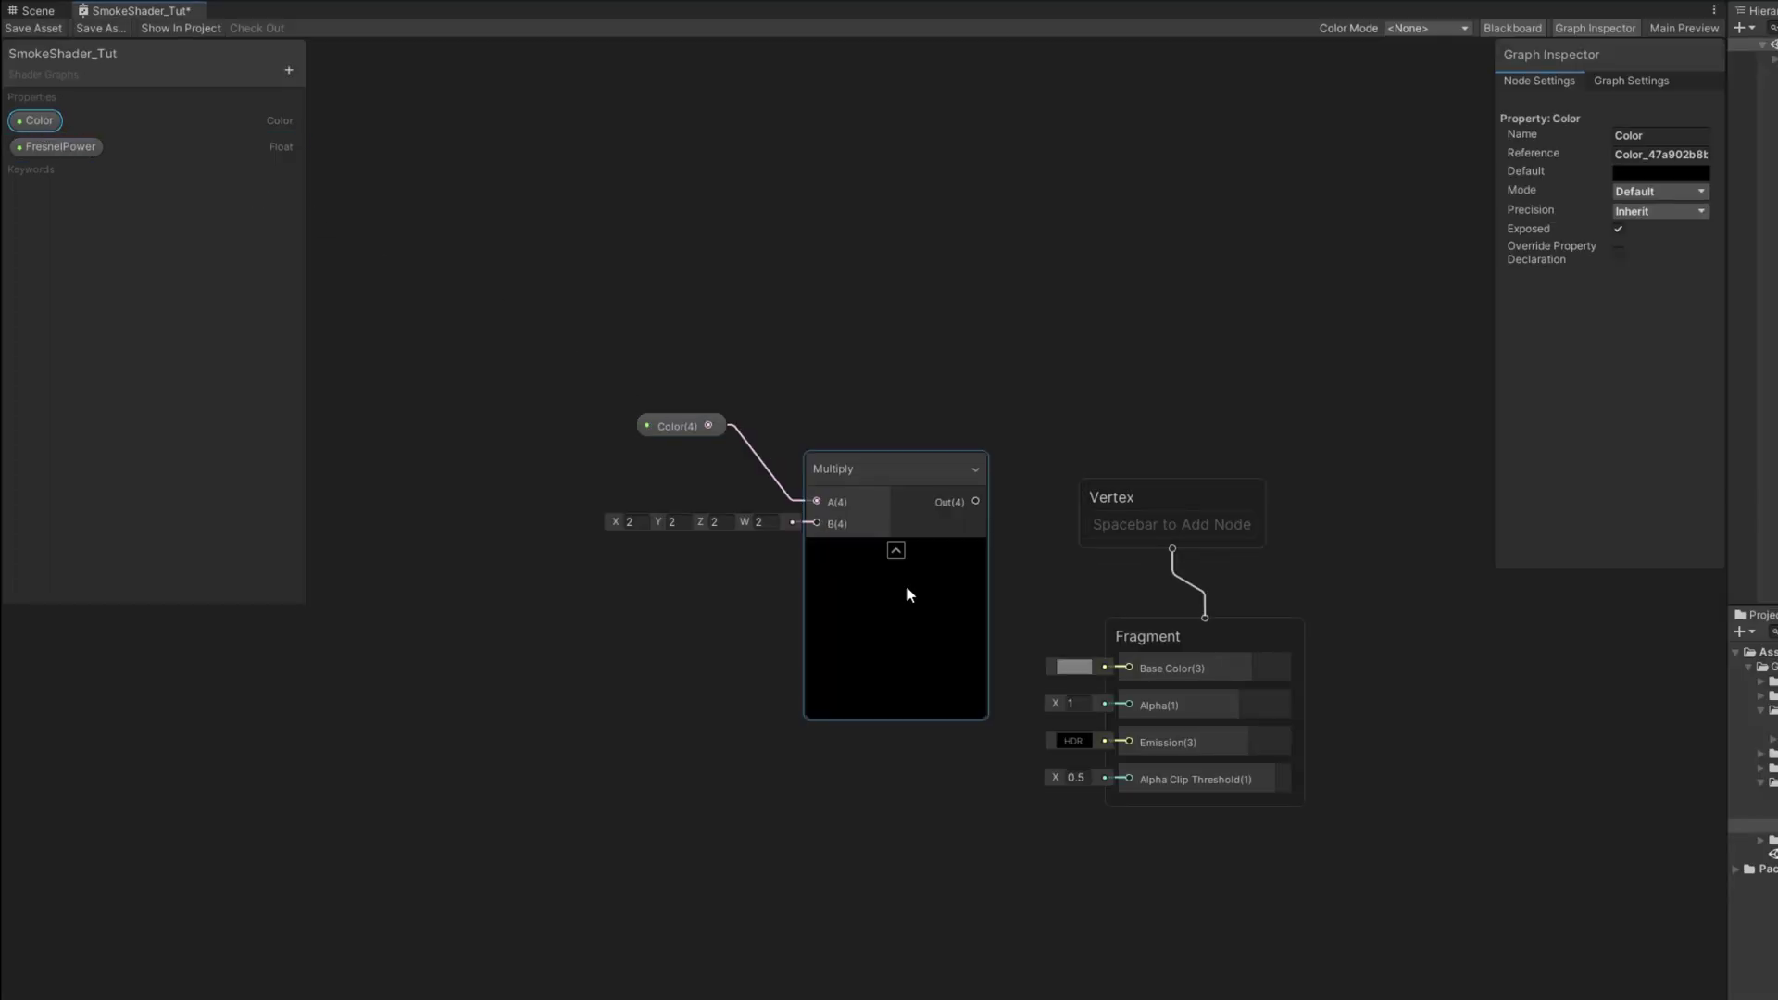
key("space")
type("fre")
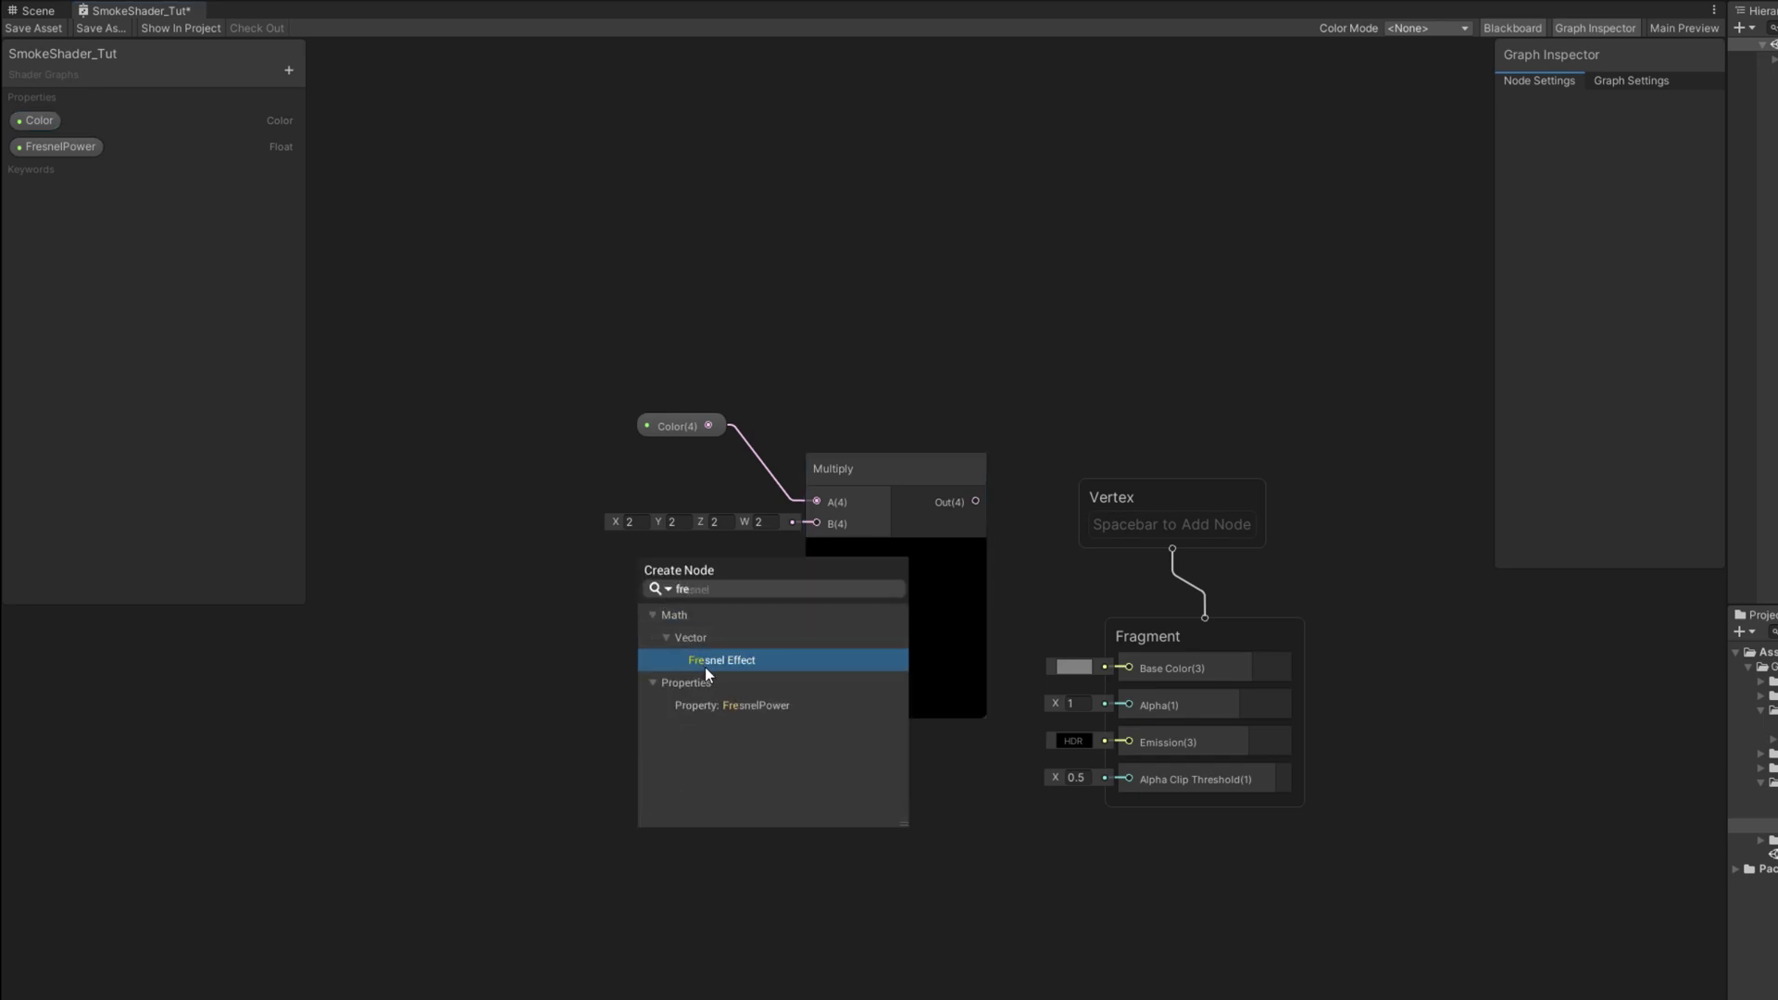
left_click(697, 660)
left_click_drag(740, 585, 821, 520)
Step: Drive the Fresnel Power with FresnelPower and feed the Multiply result into Base Color
left_click_drag(92, 151, 313, 610)
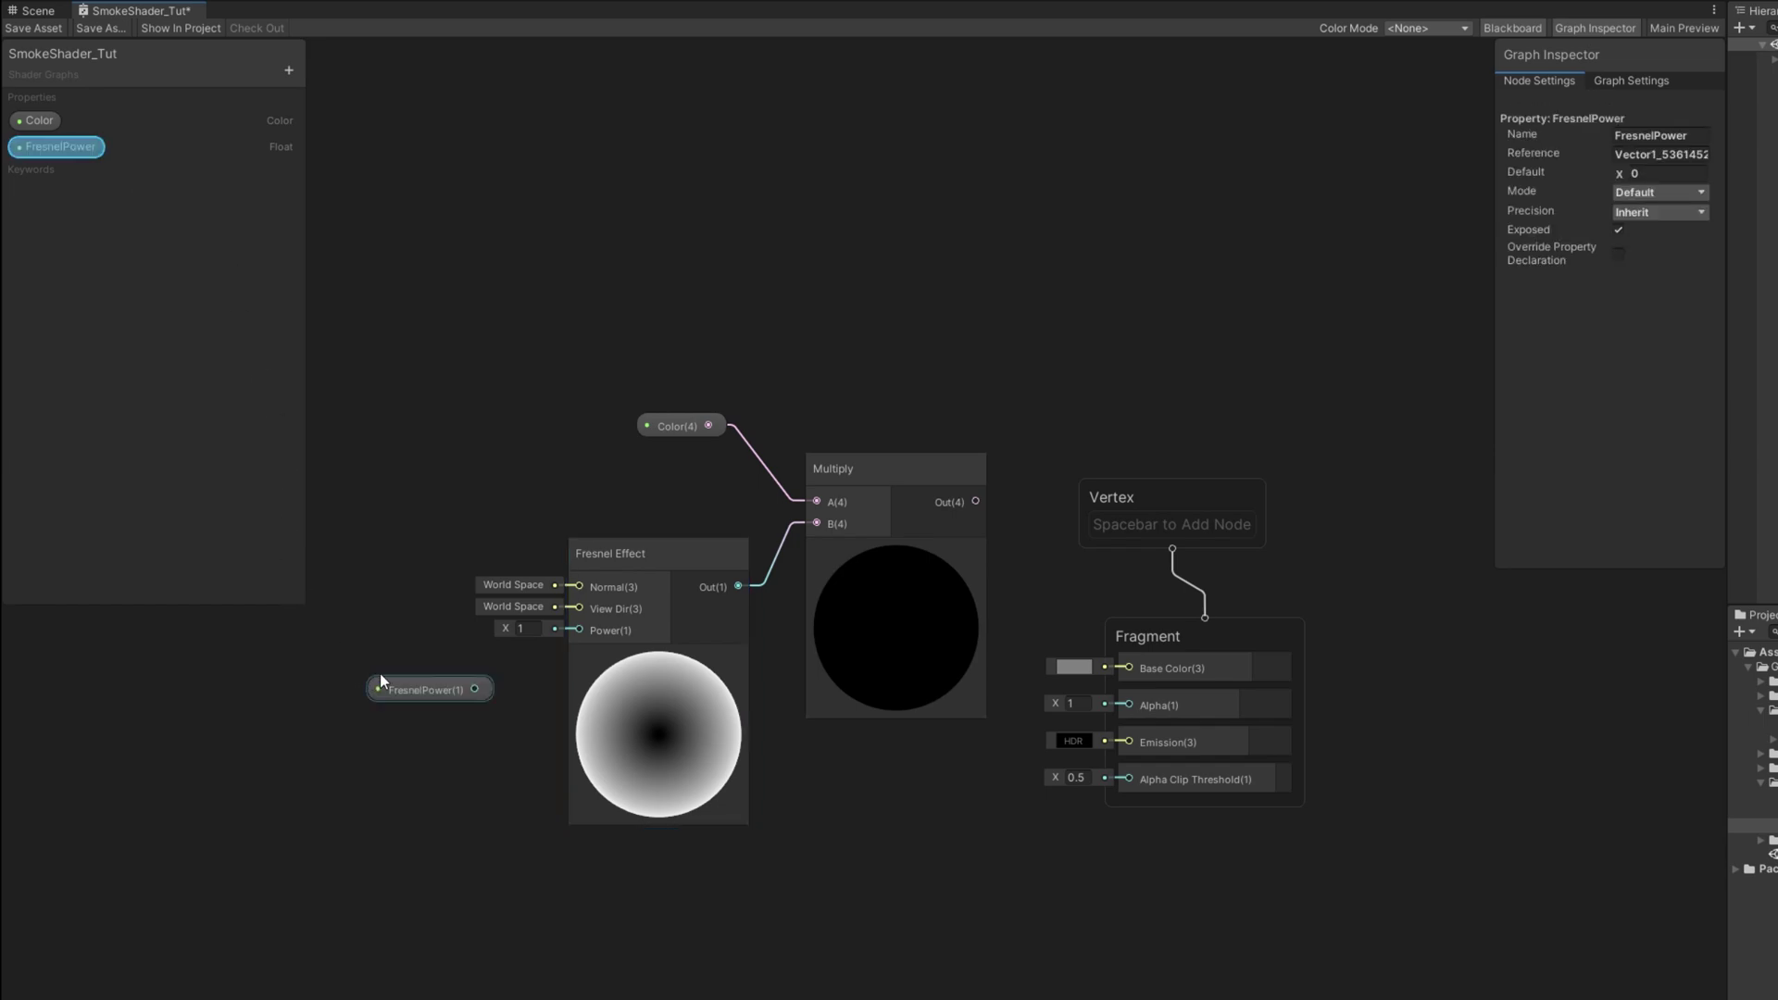
left_click_drag(572, 631, 572, 631)
left_click_drag(413, 680, 438, 625)
left_click_drag(1111, 652, 1126, 670)
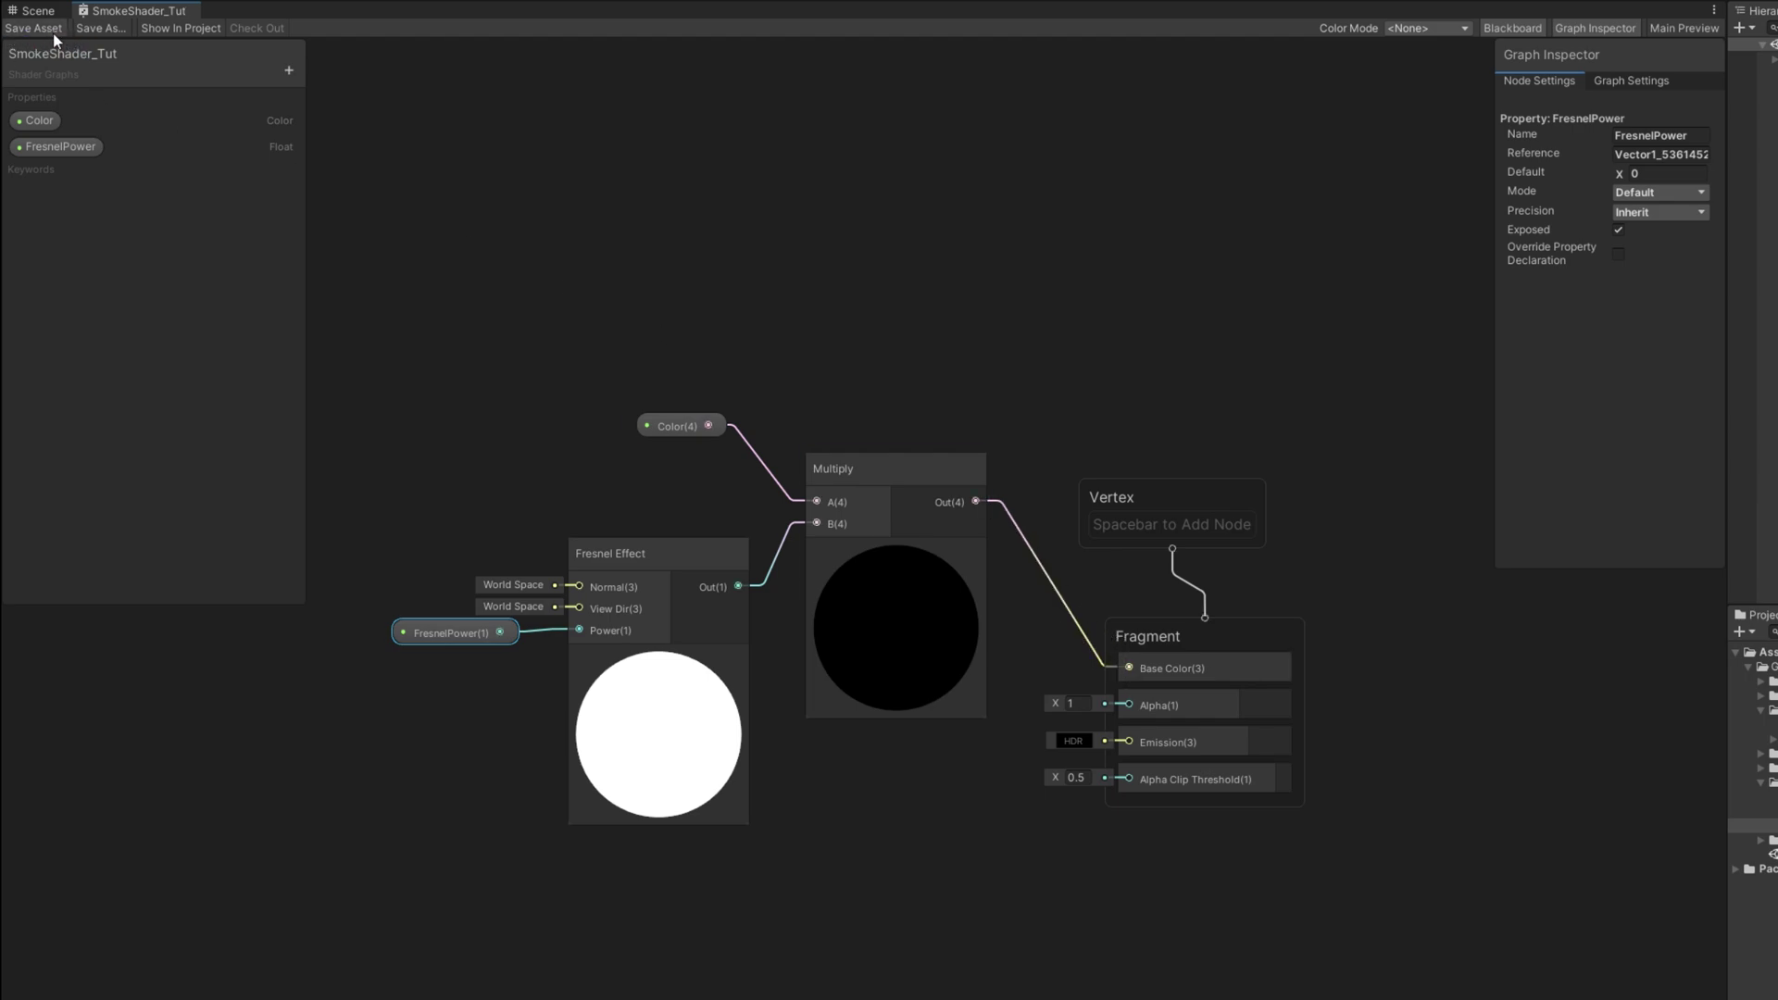
Step: Create a Visual Effect Graph named vfxgraph_StylizedSmoke_t in Prefabs and open it
left_click(38, 11)
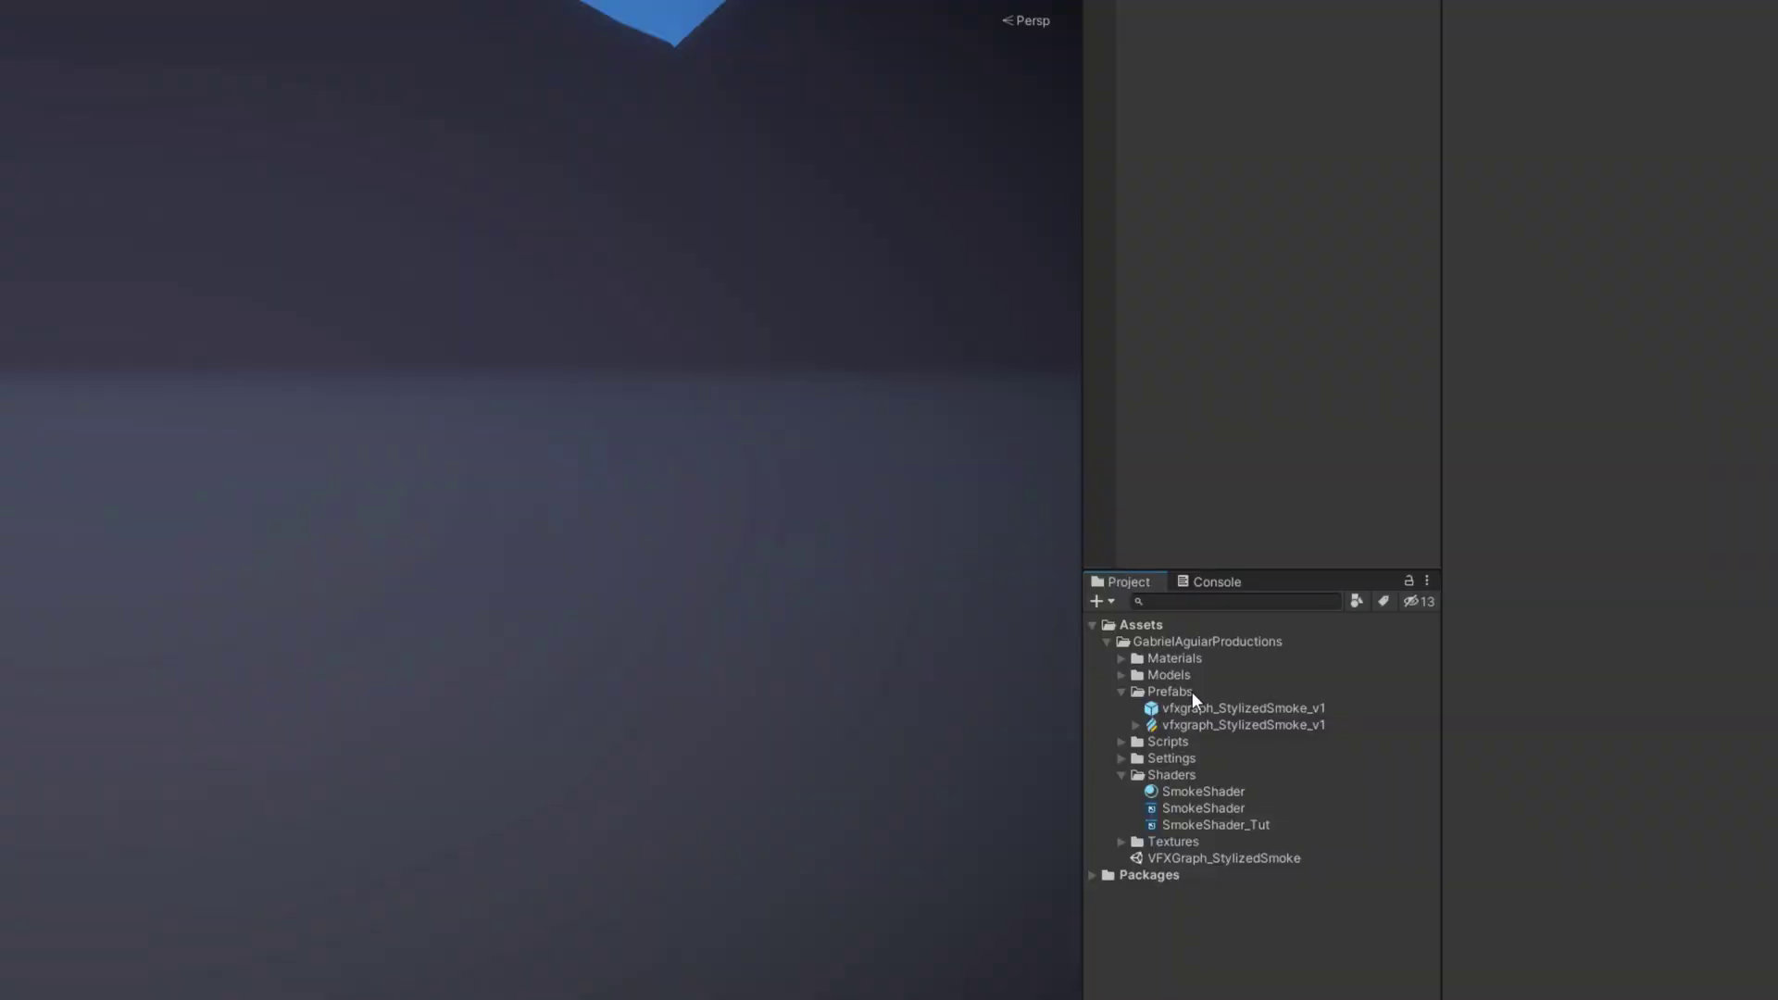
right_click(1190, 693)
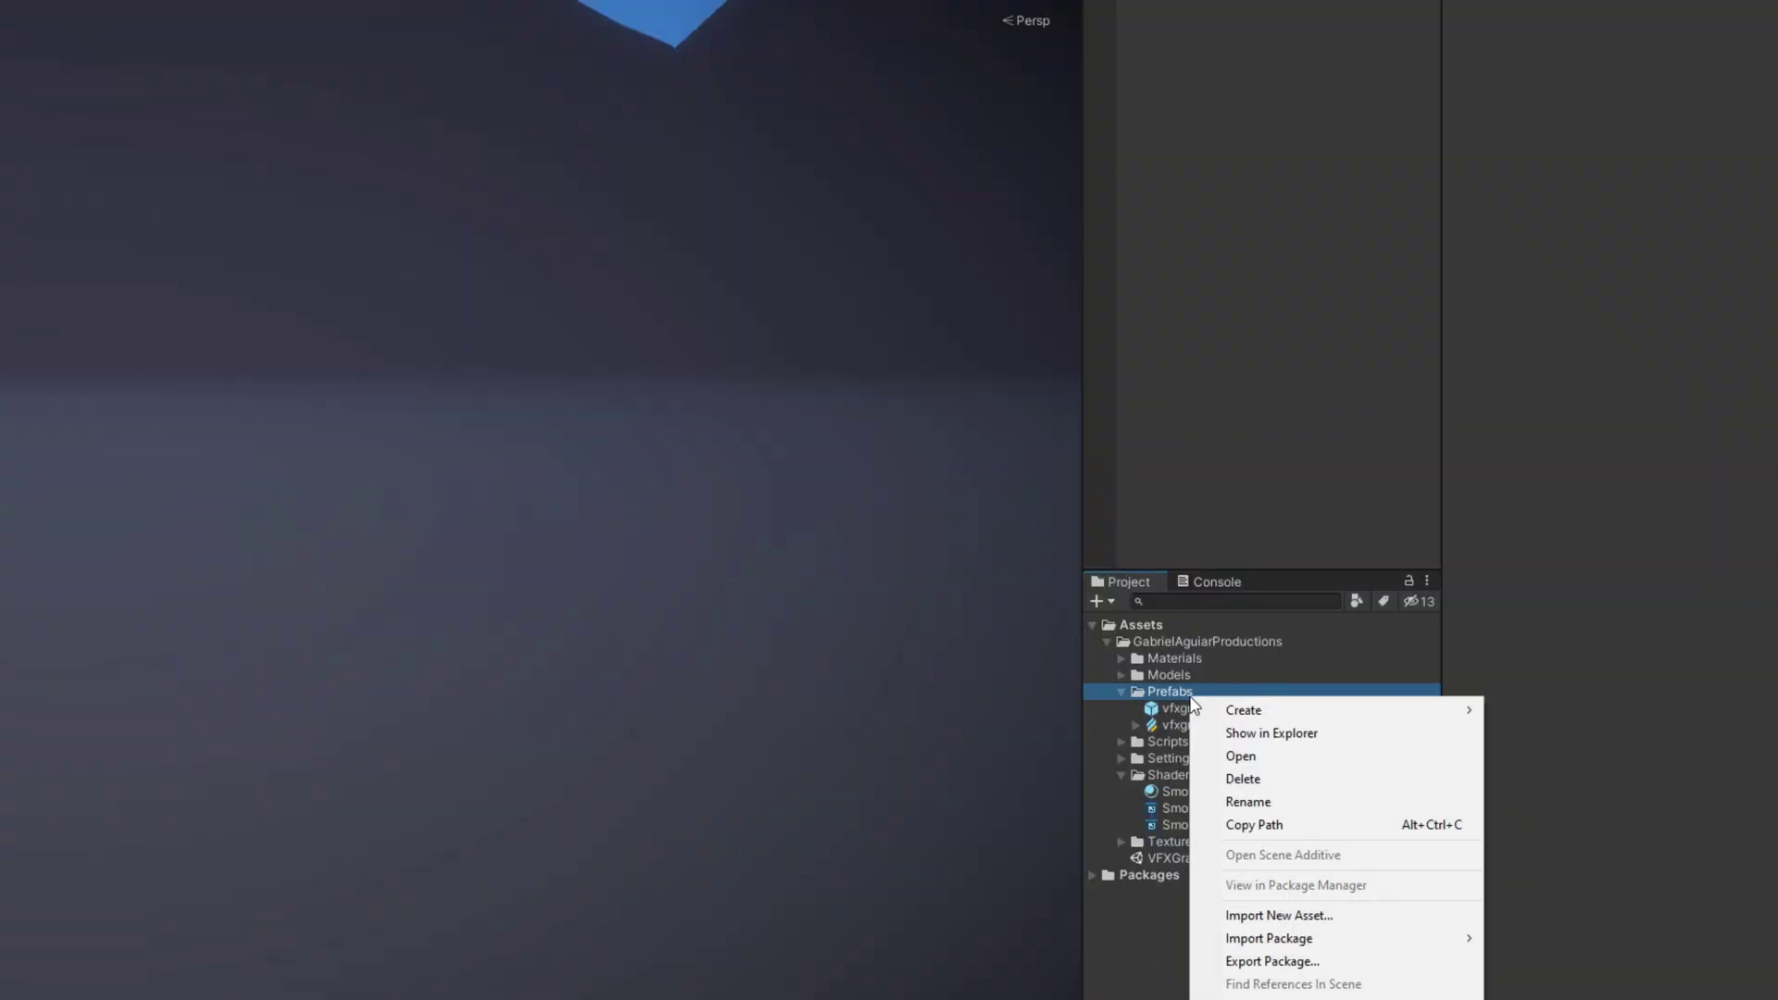
mouse_move(1264, 710)
mouse_move(1626, 367)
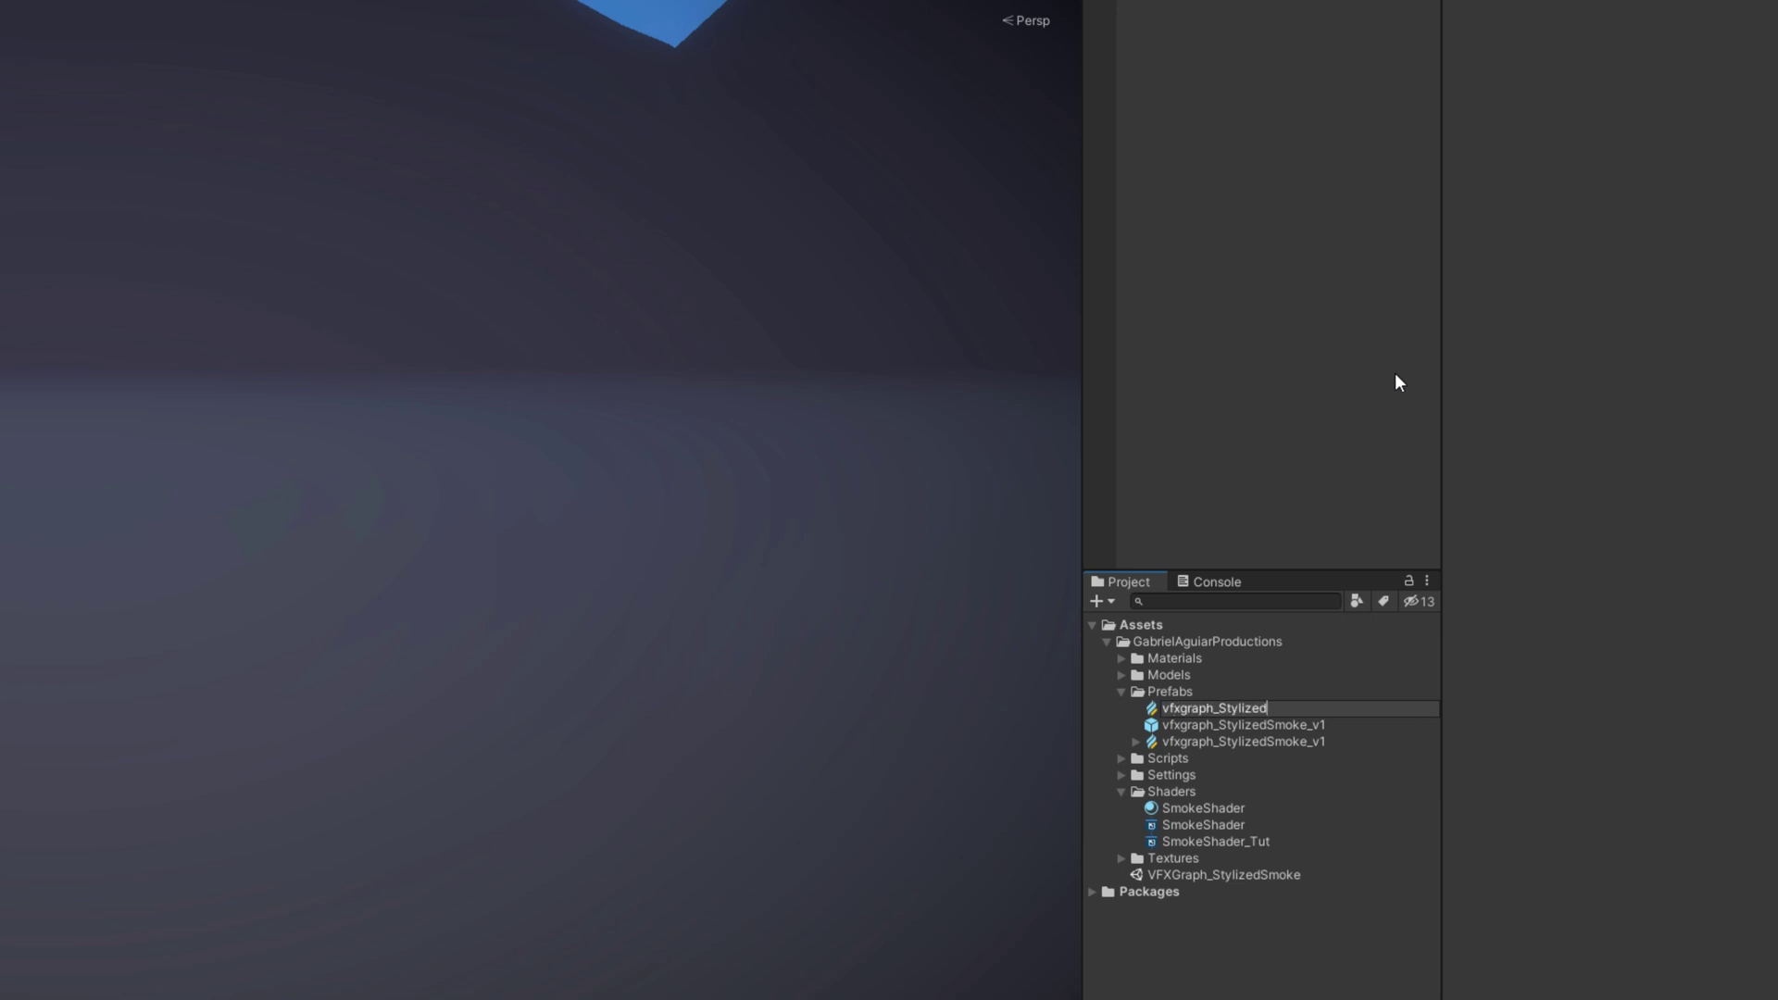
type("vfxgraph_StylizedSmoke_t")
key("Return")
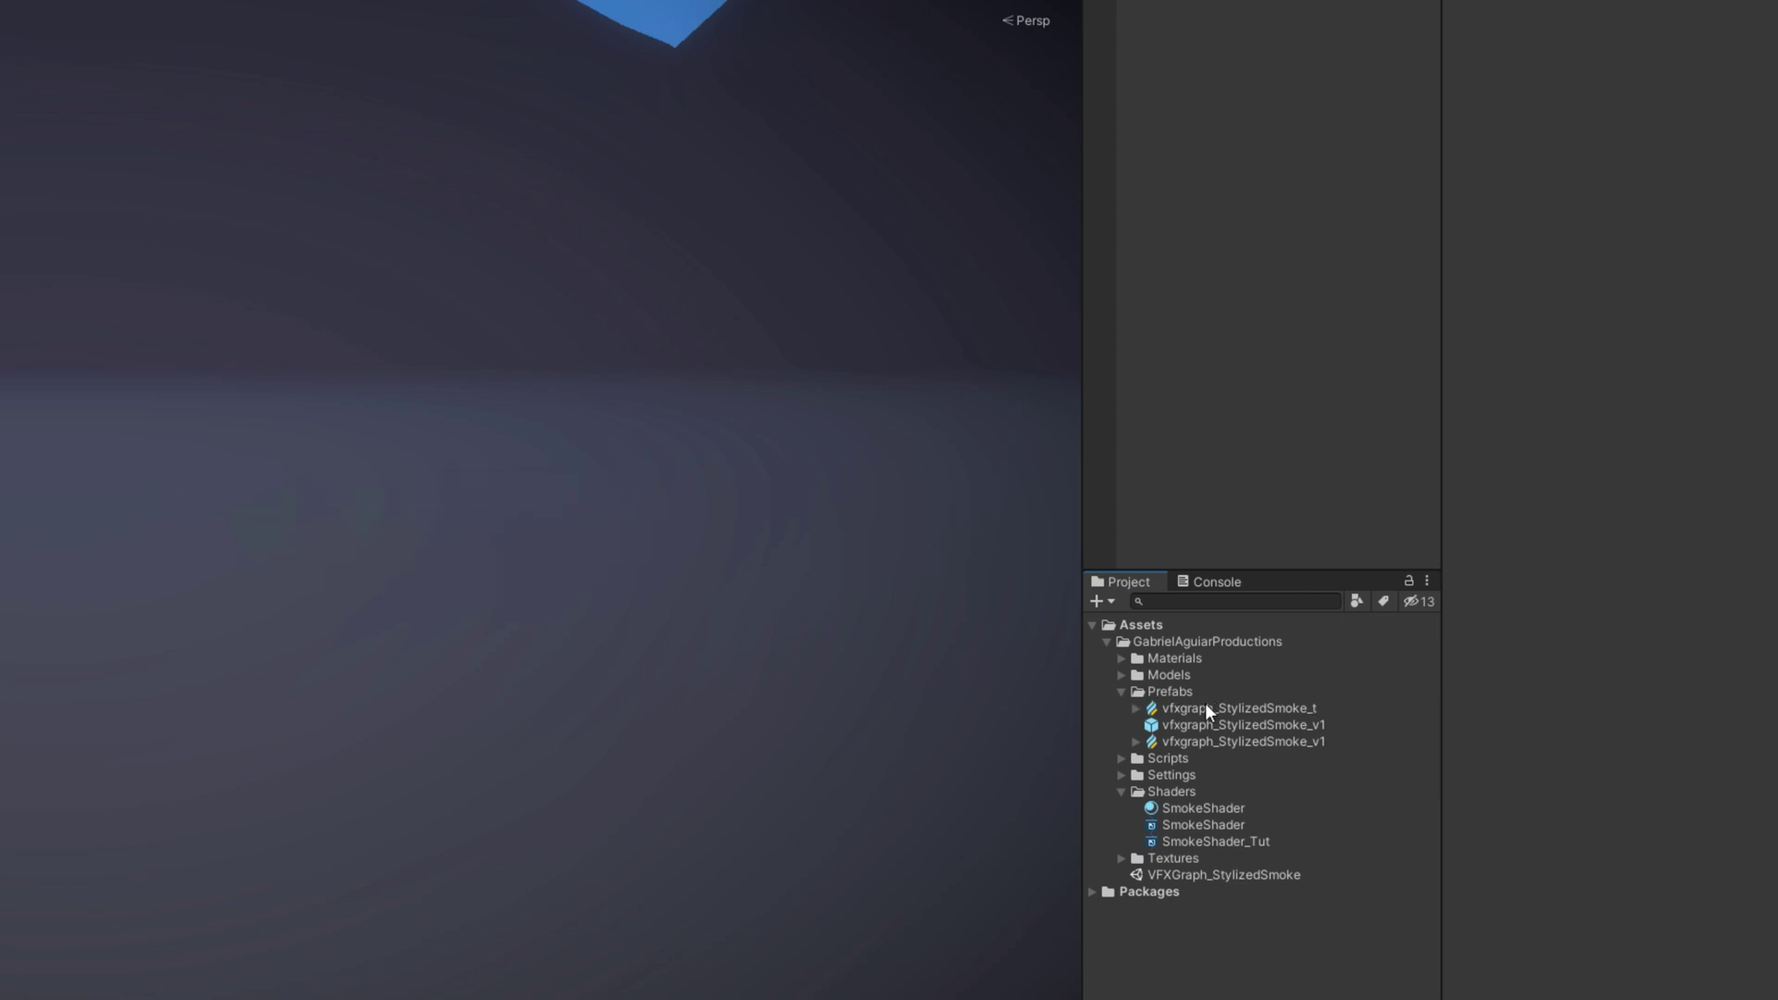
double_click(1241, 707)
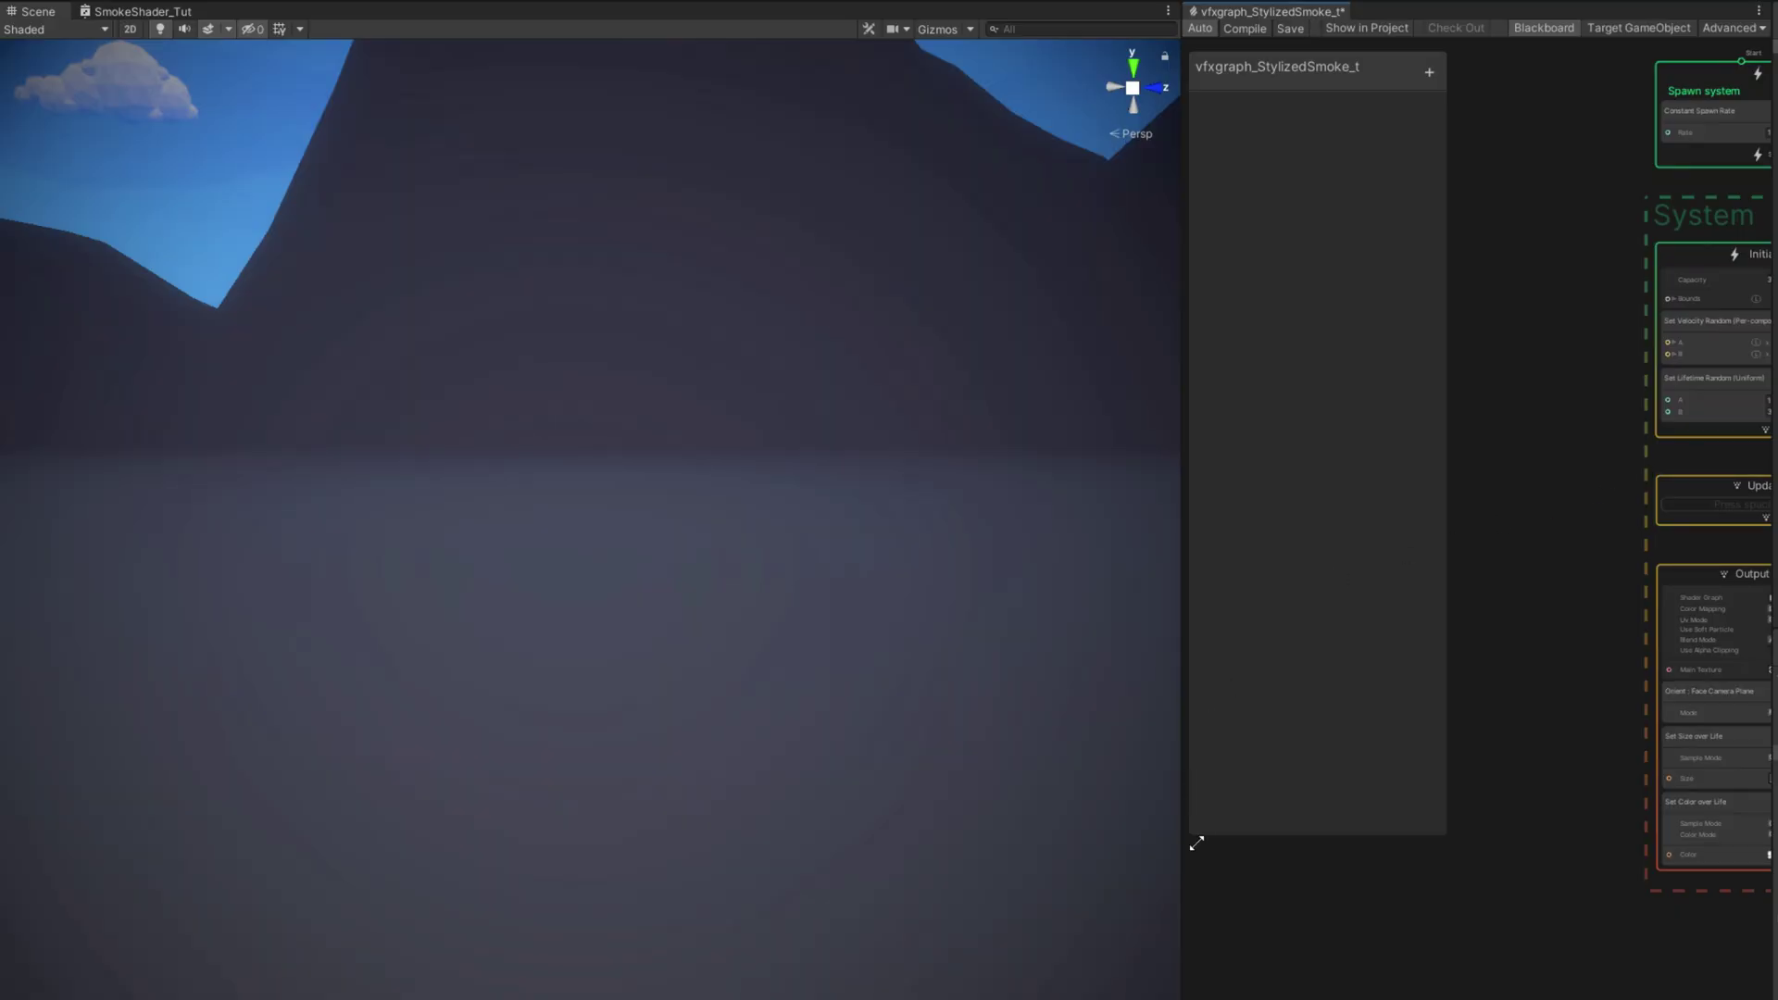
Step: Replace the Output Particle Quad with an Output Particle Mesh under Update Particle
left_click_drag(1179, 868, 514, 878)
scroll(1086, 579, "up", 3)
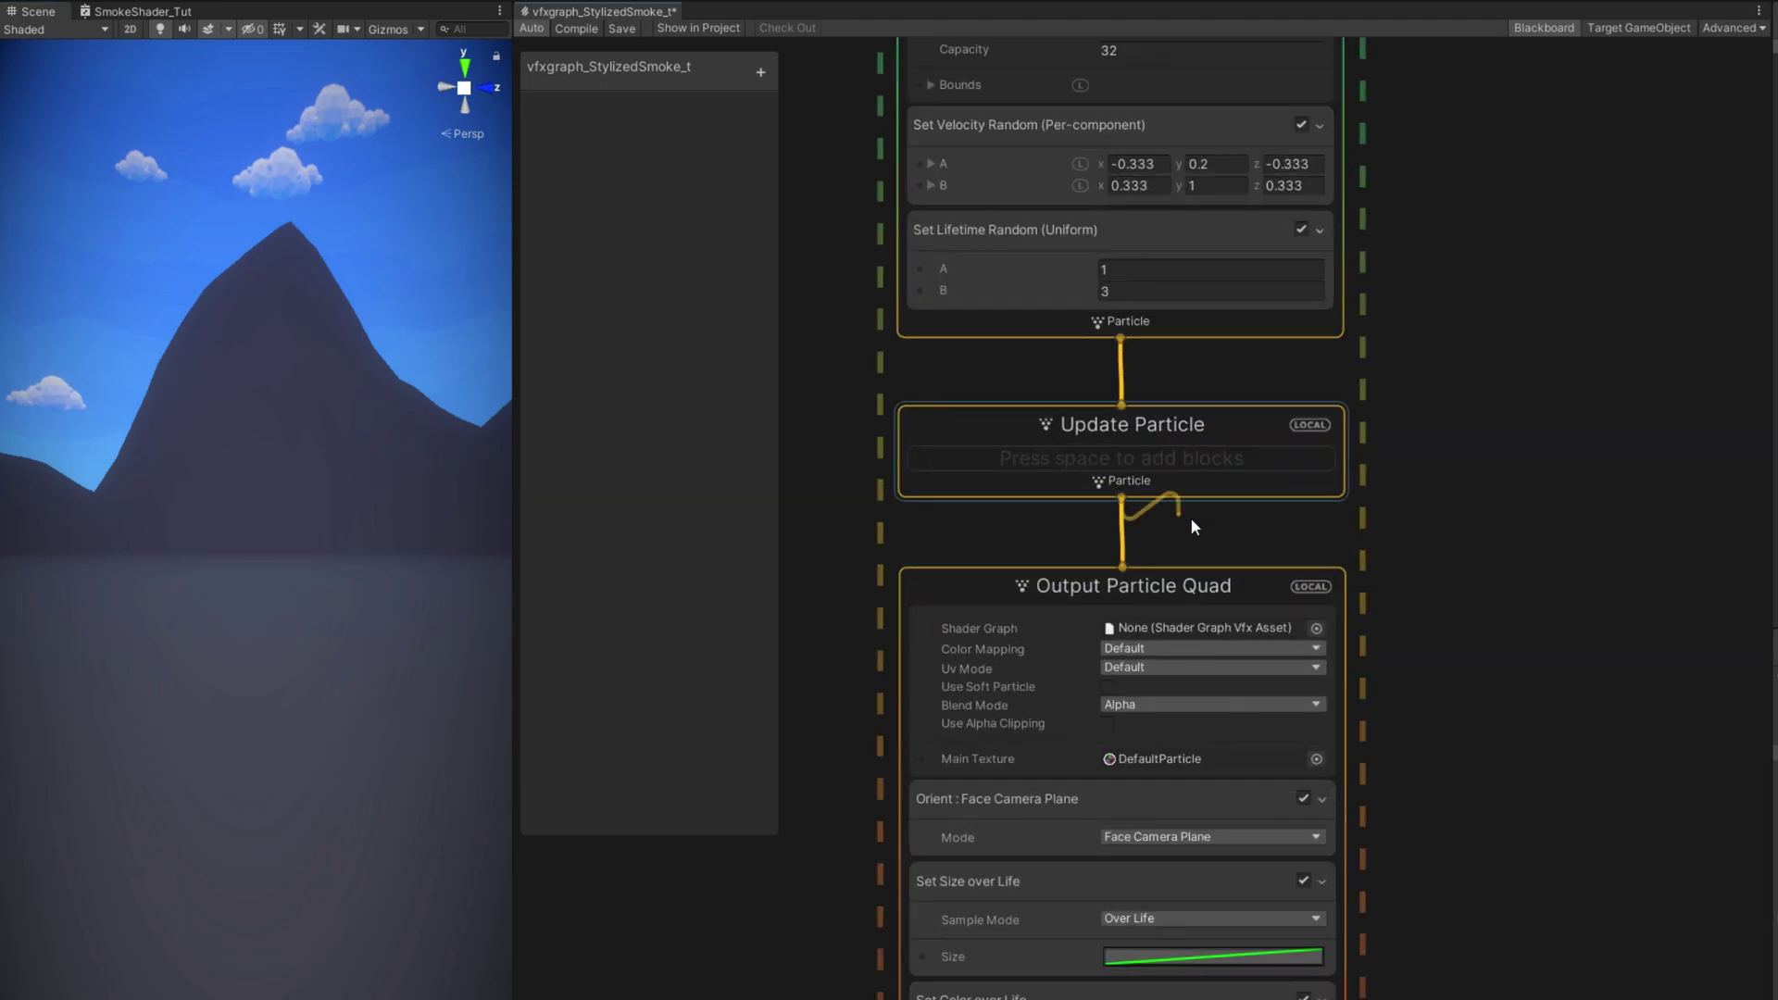
left_click_drag(1191, 516, 1396, 547)
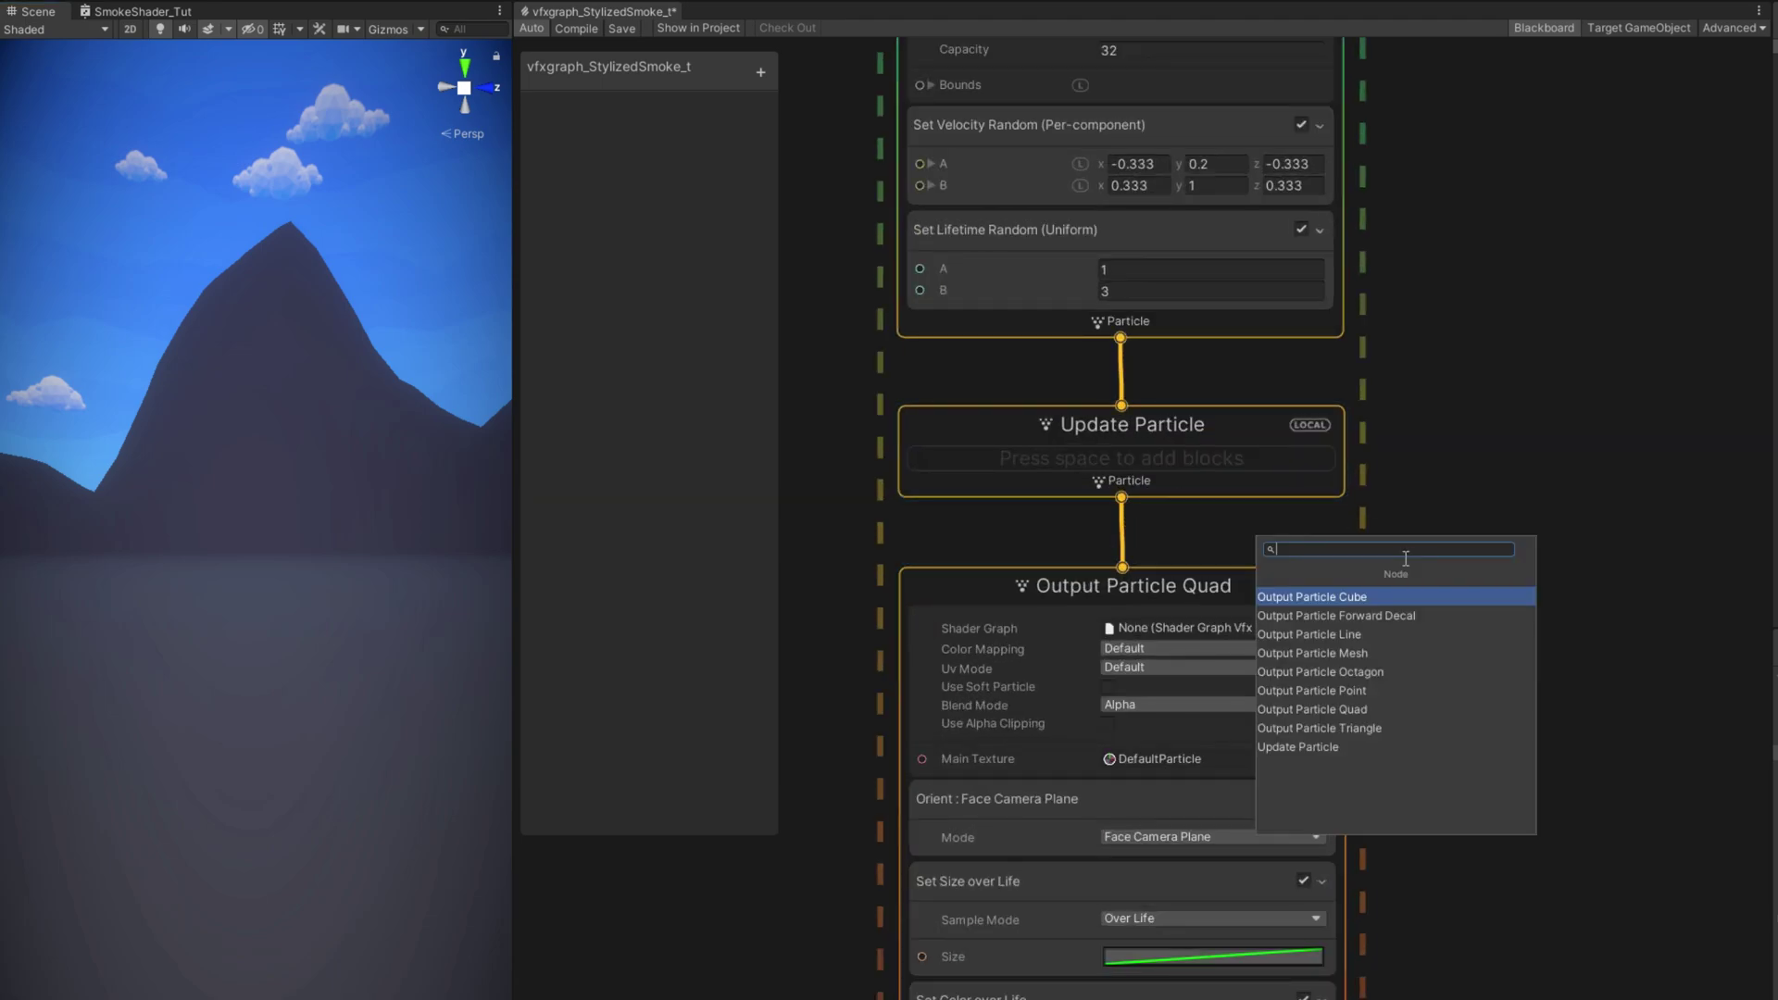
left_click(1358, 653)
left_click_drag(1381, 628, 1581, 581)
left_click(1159, 584)
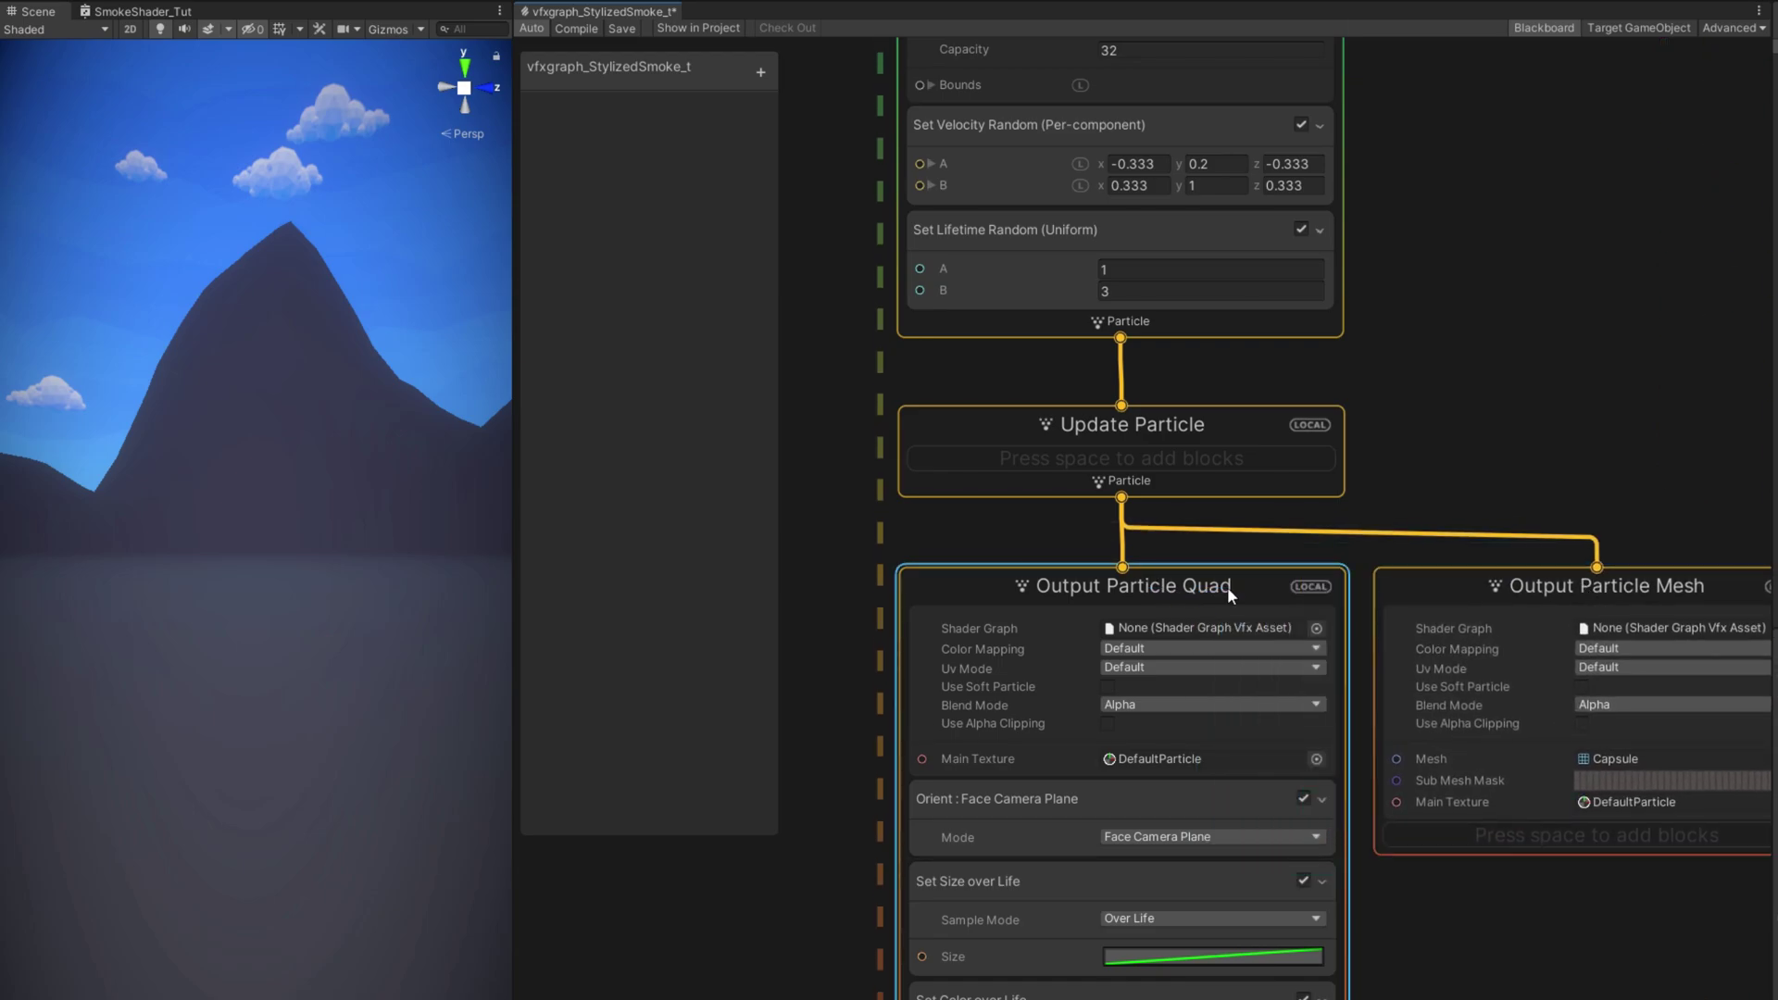
key("Delete")
left_click_drag(1397, 592, 958, 591)
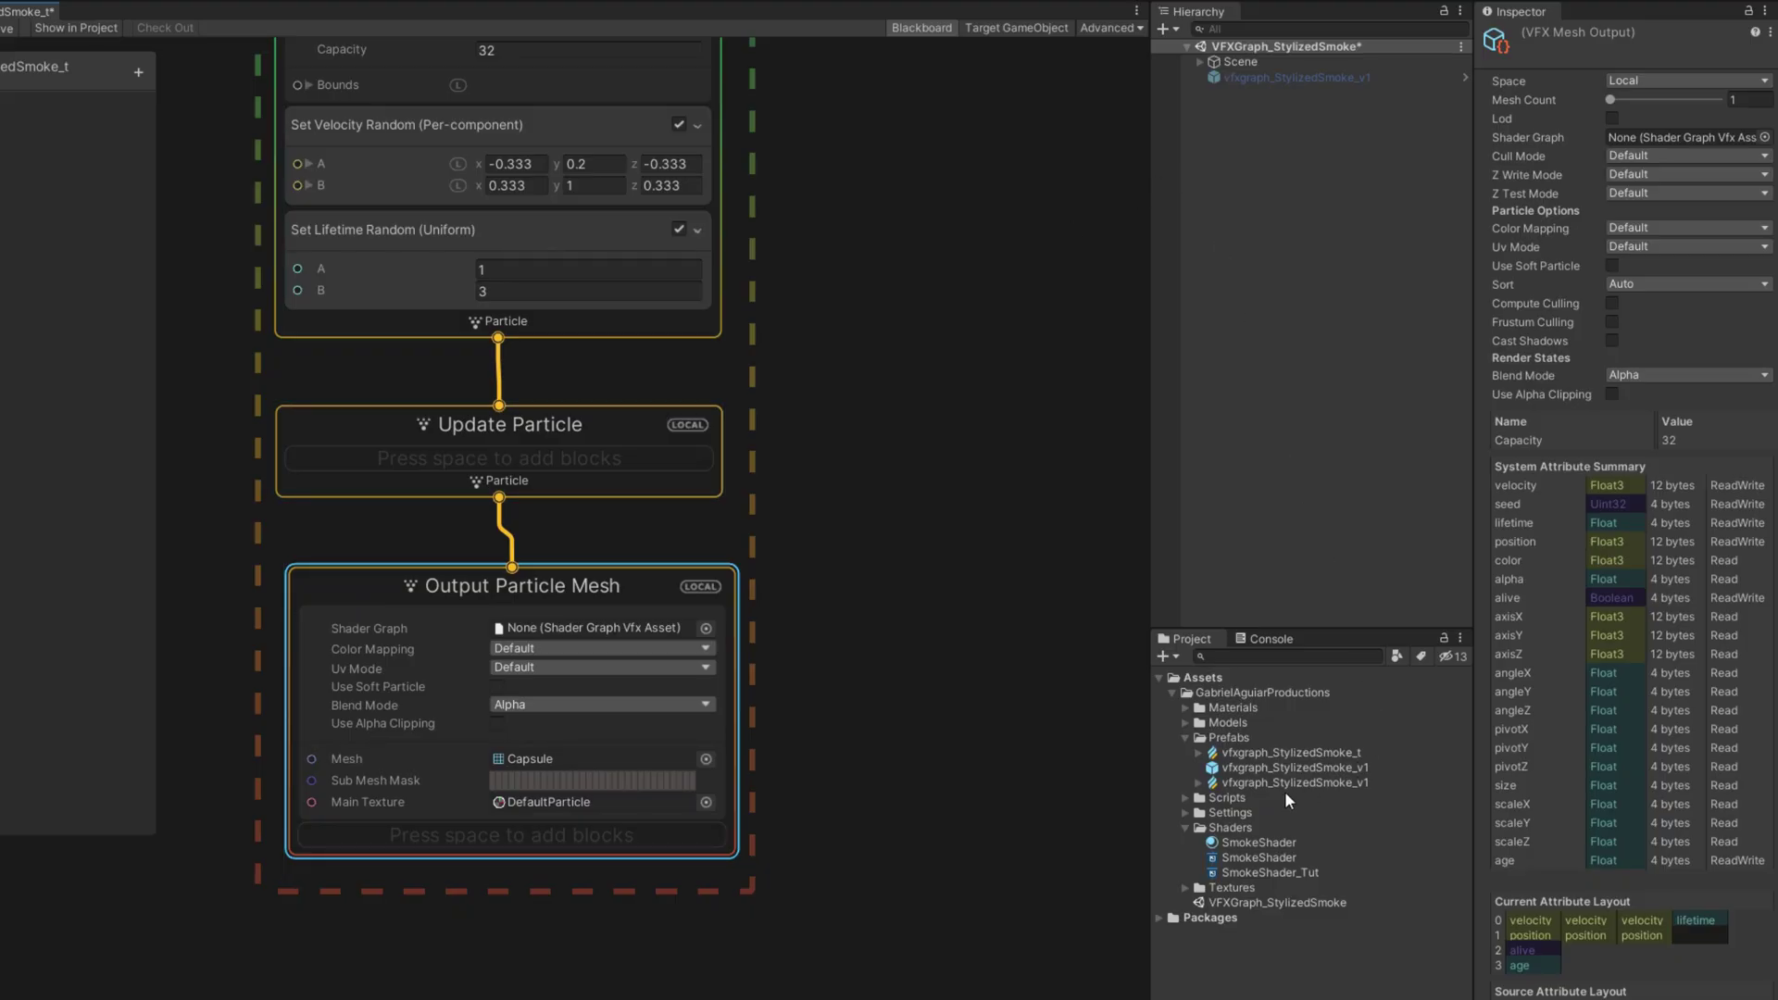
Step: Assign the SmokeShader_Tut shader graph to the particle mesh output
left_click(1296, 752)
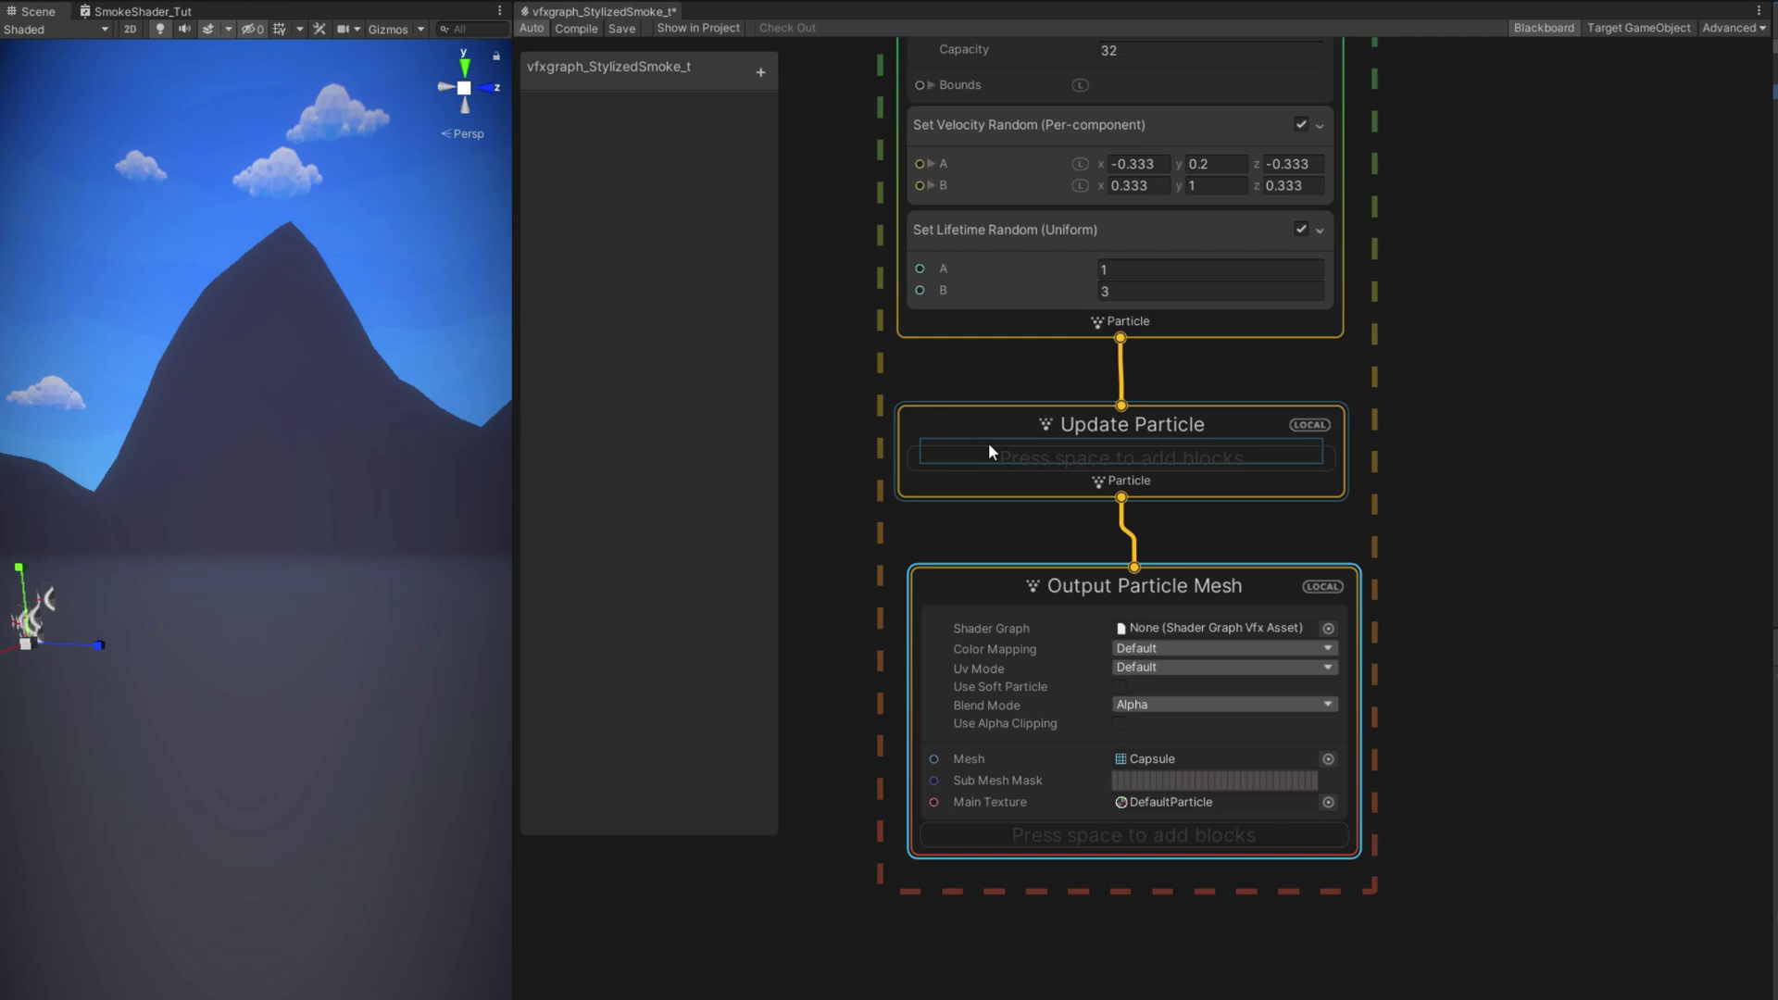
middle_click_drag(172, 534, 391, 646)
scroll(309, 697, "up", 5)
scroll(293, 726, "down", 4)
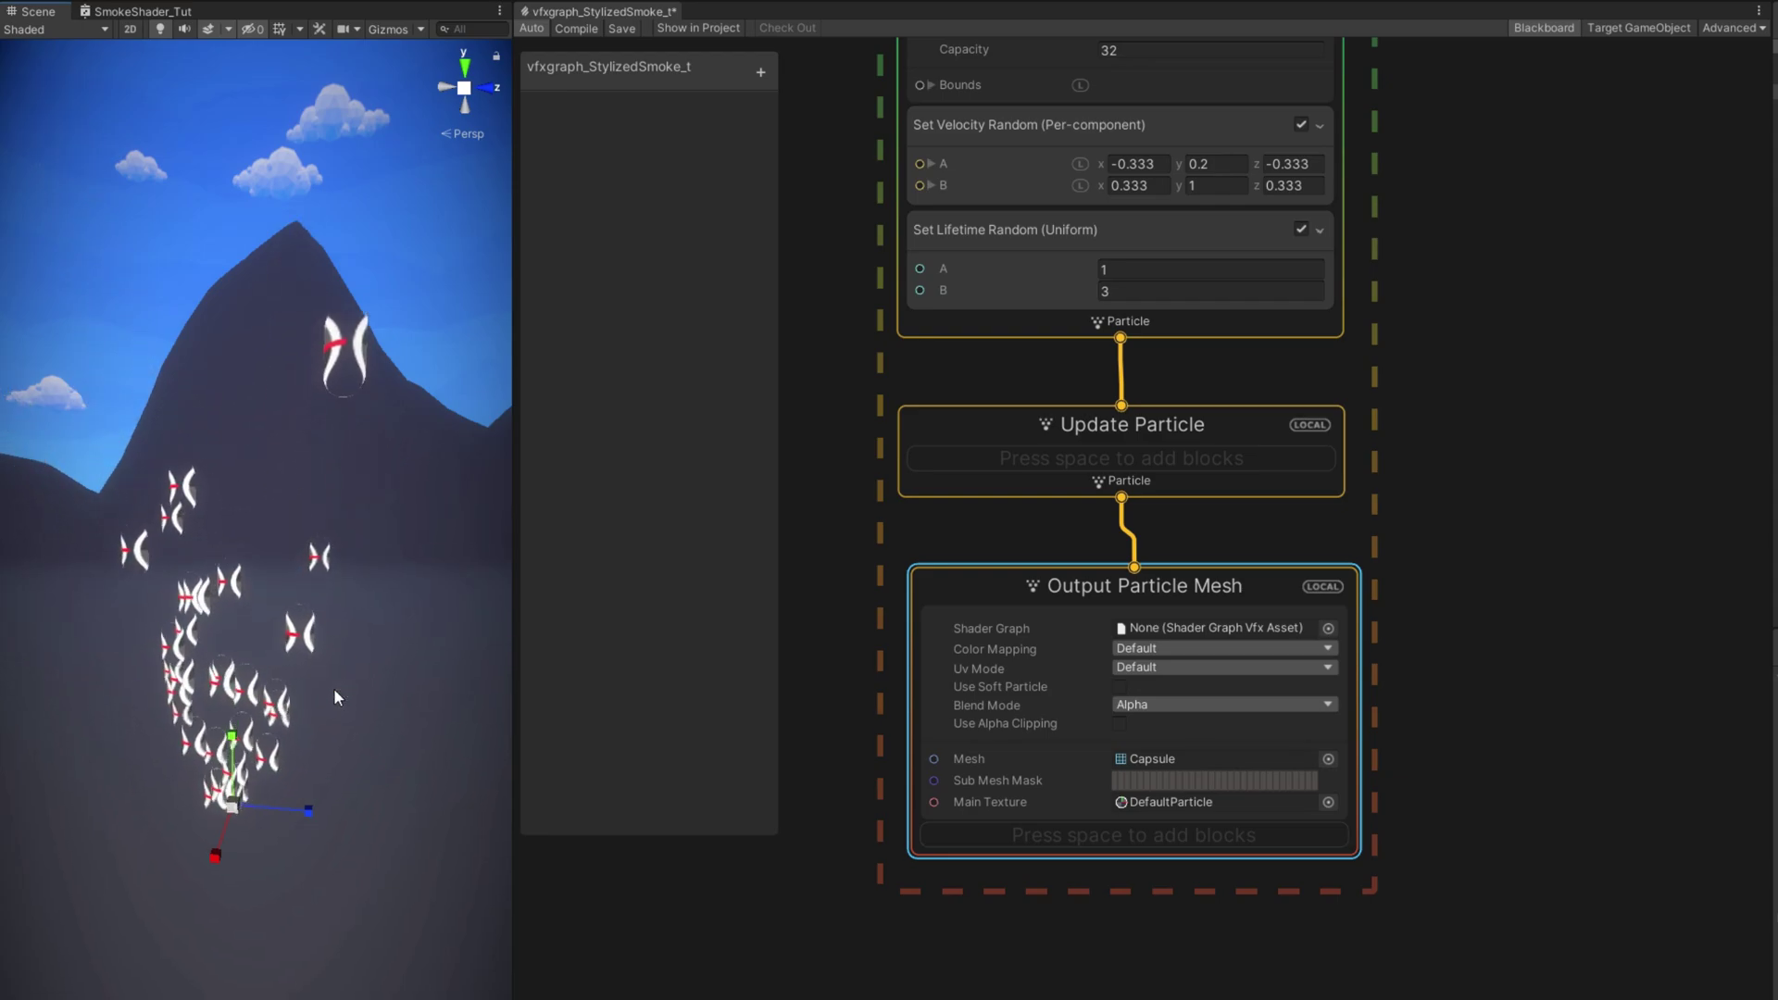
left_click(1328, 628)
left_click(1339, 612)
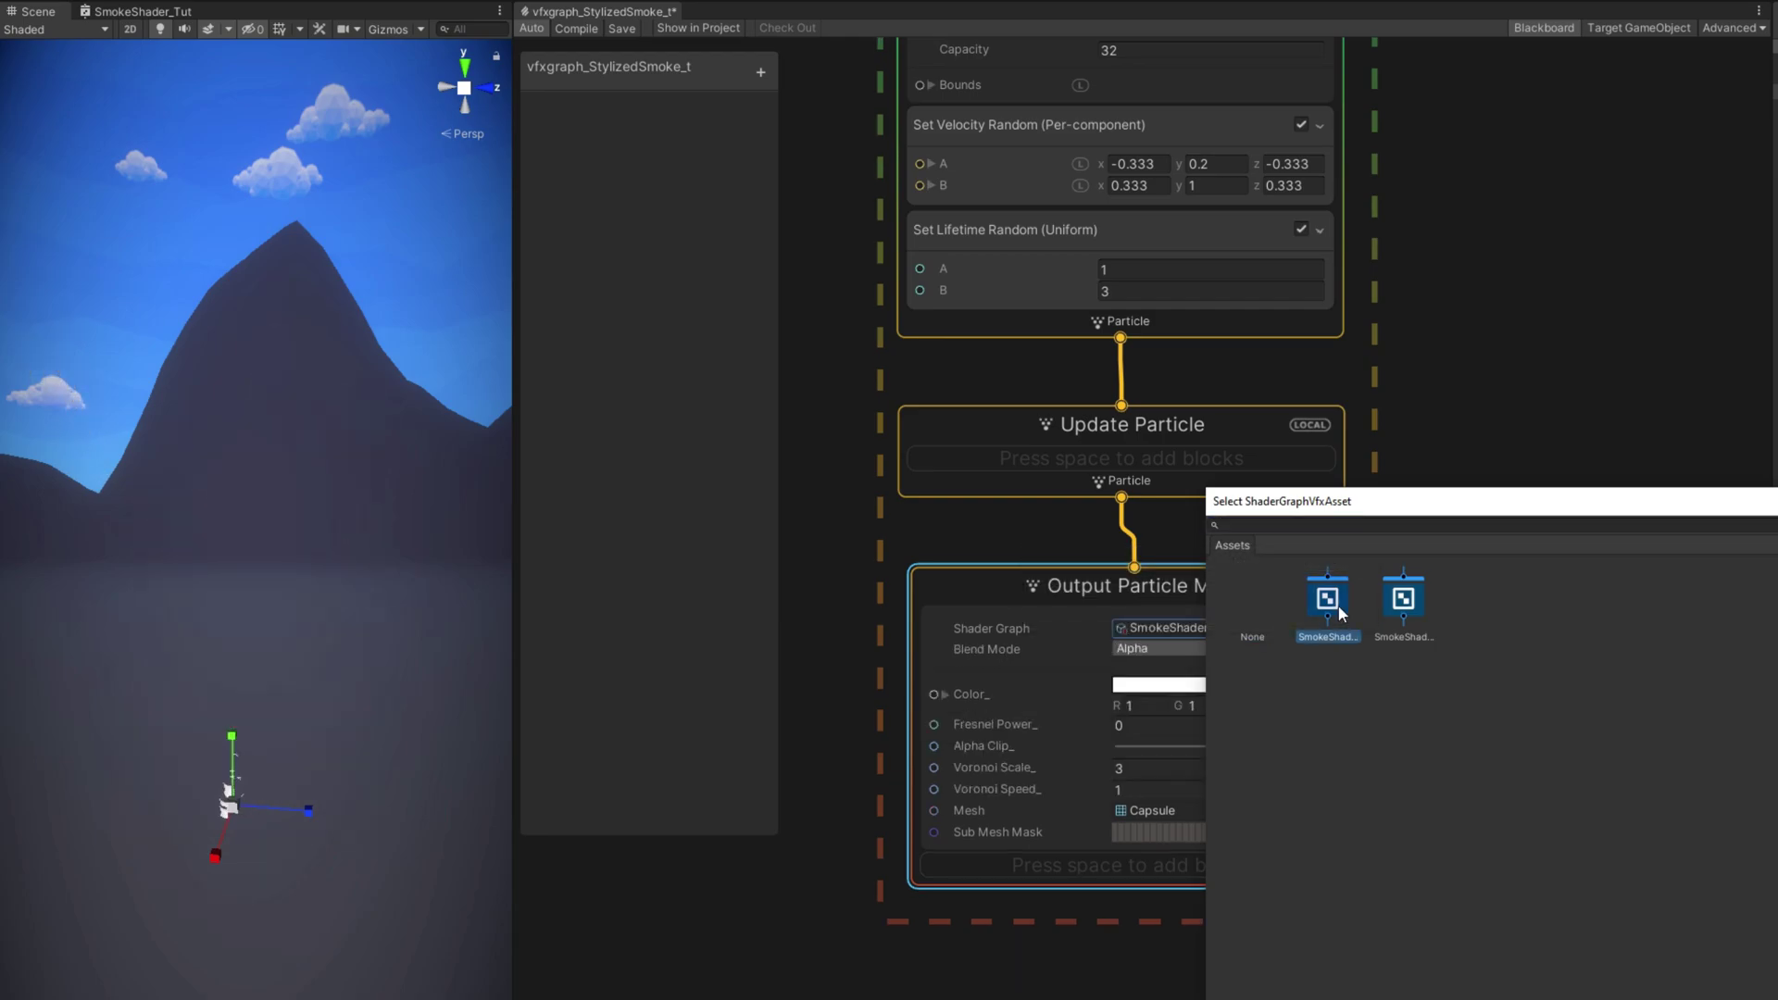
left_click(1404, 608)
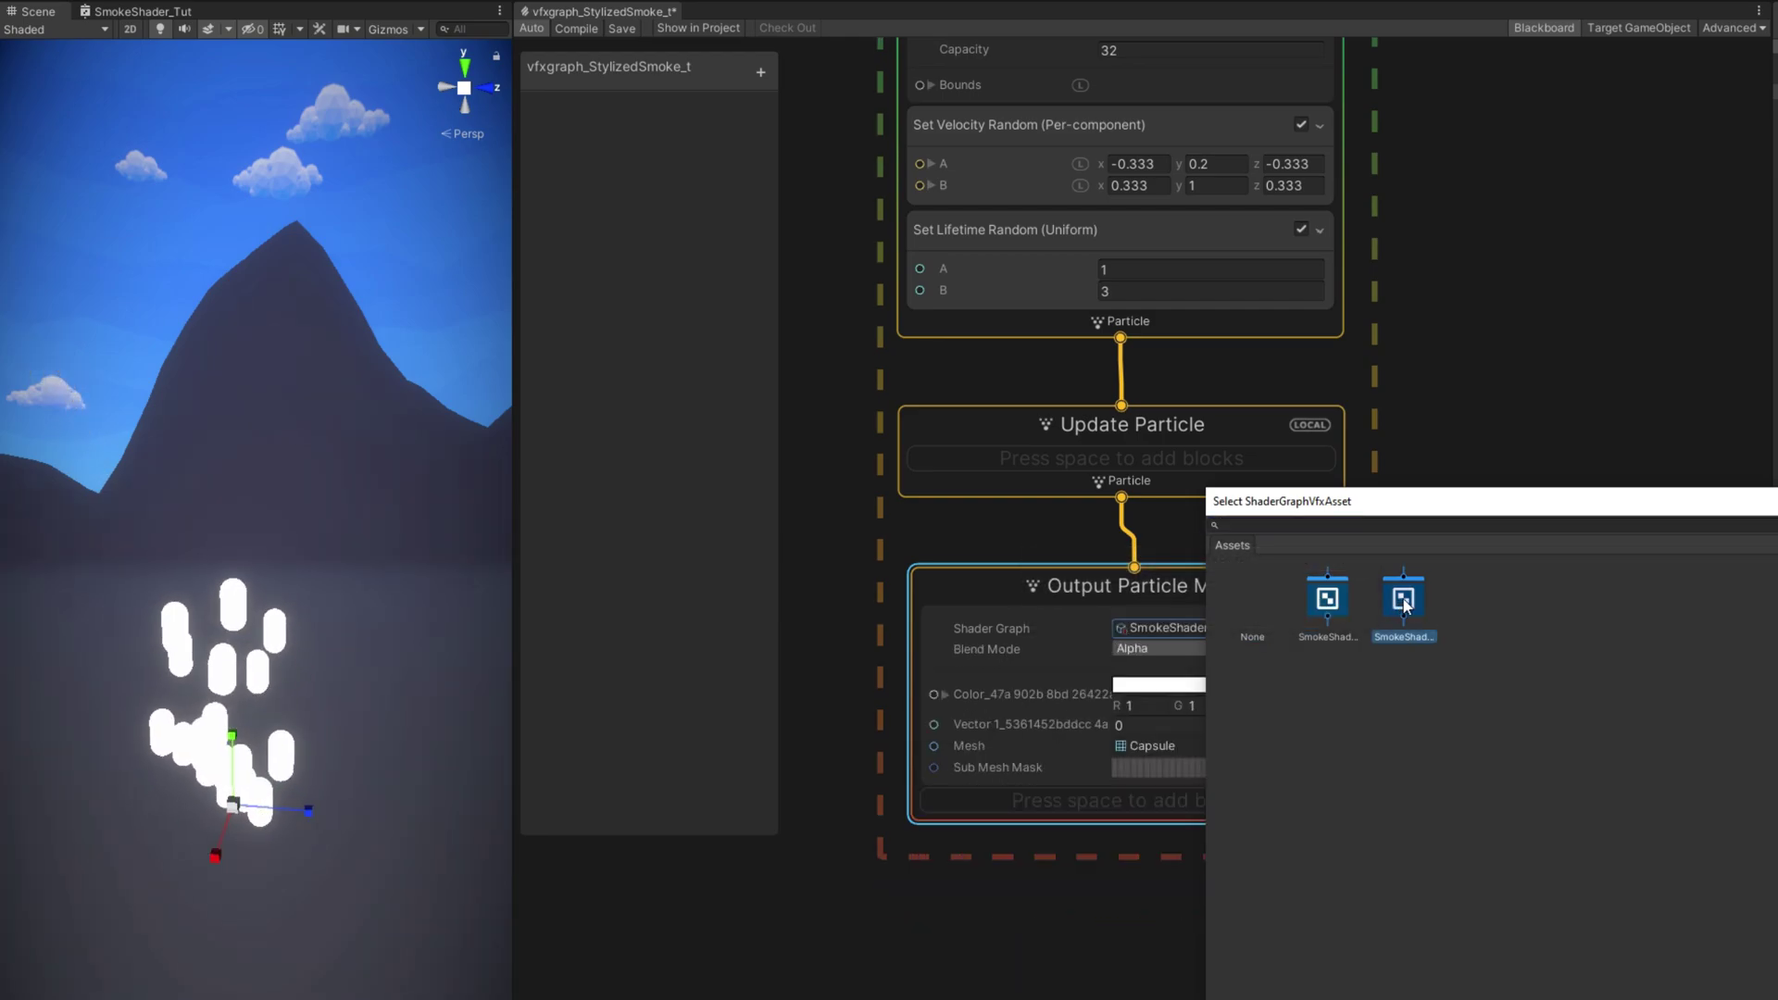
left_click(1404, 607)
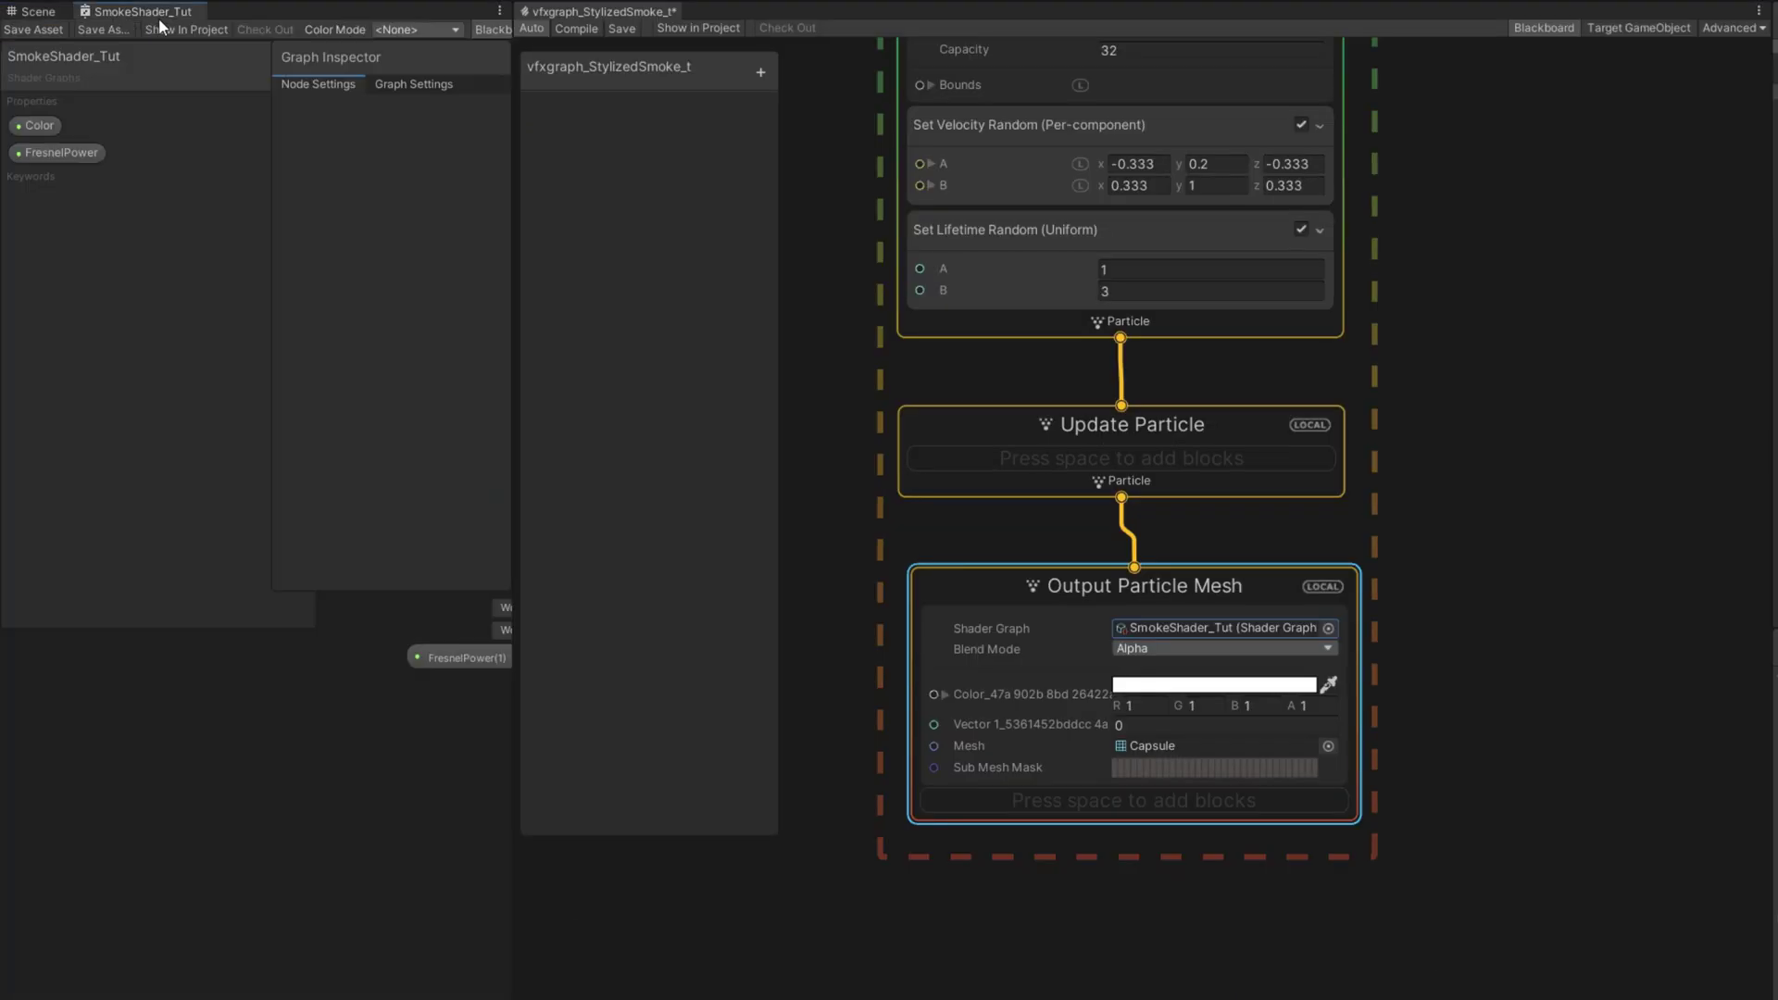
Step: Give the Color property reference Color_, a white default and HDR mode
left_click_drag(159, 11, 741, 24)
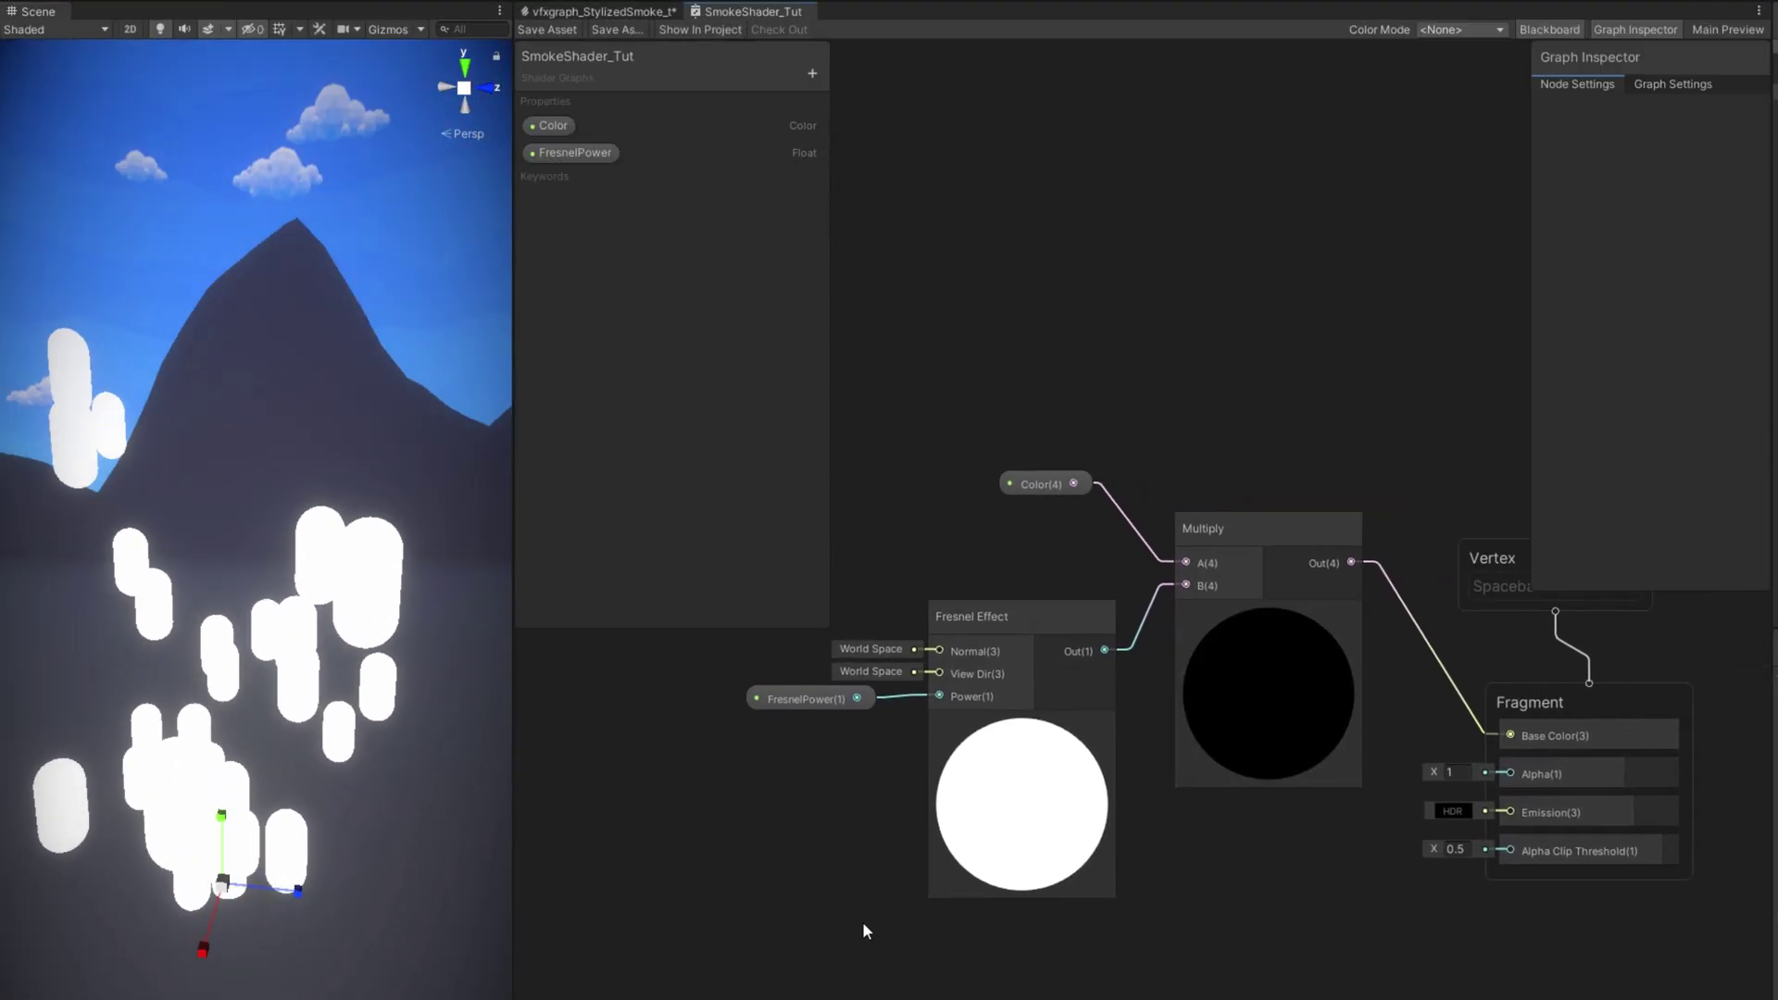
left_click(553, 125)
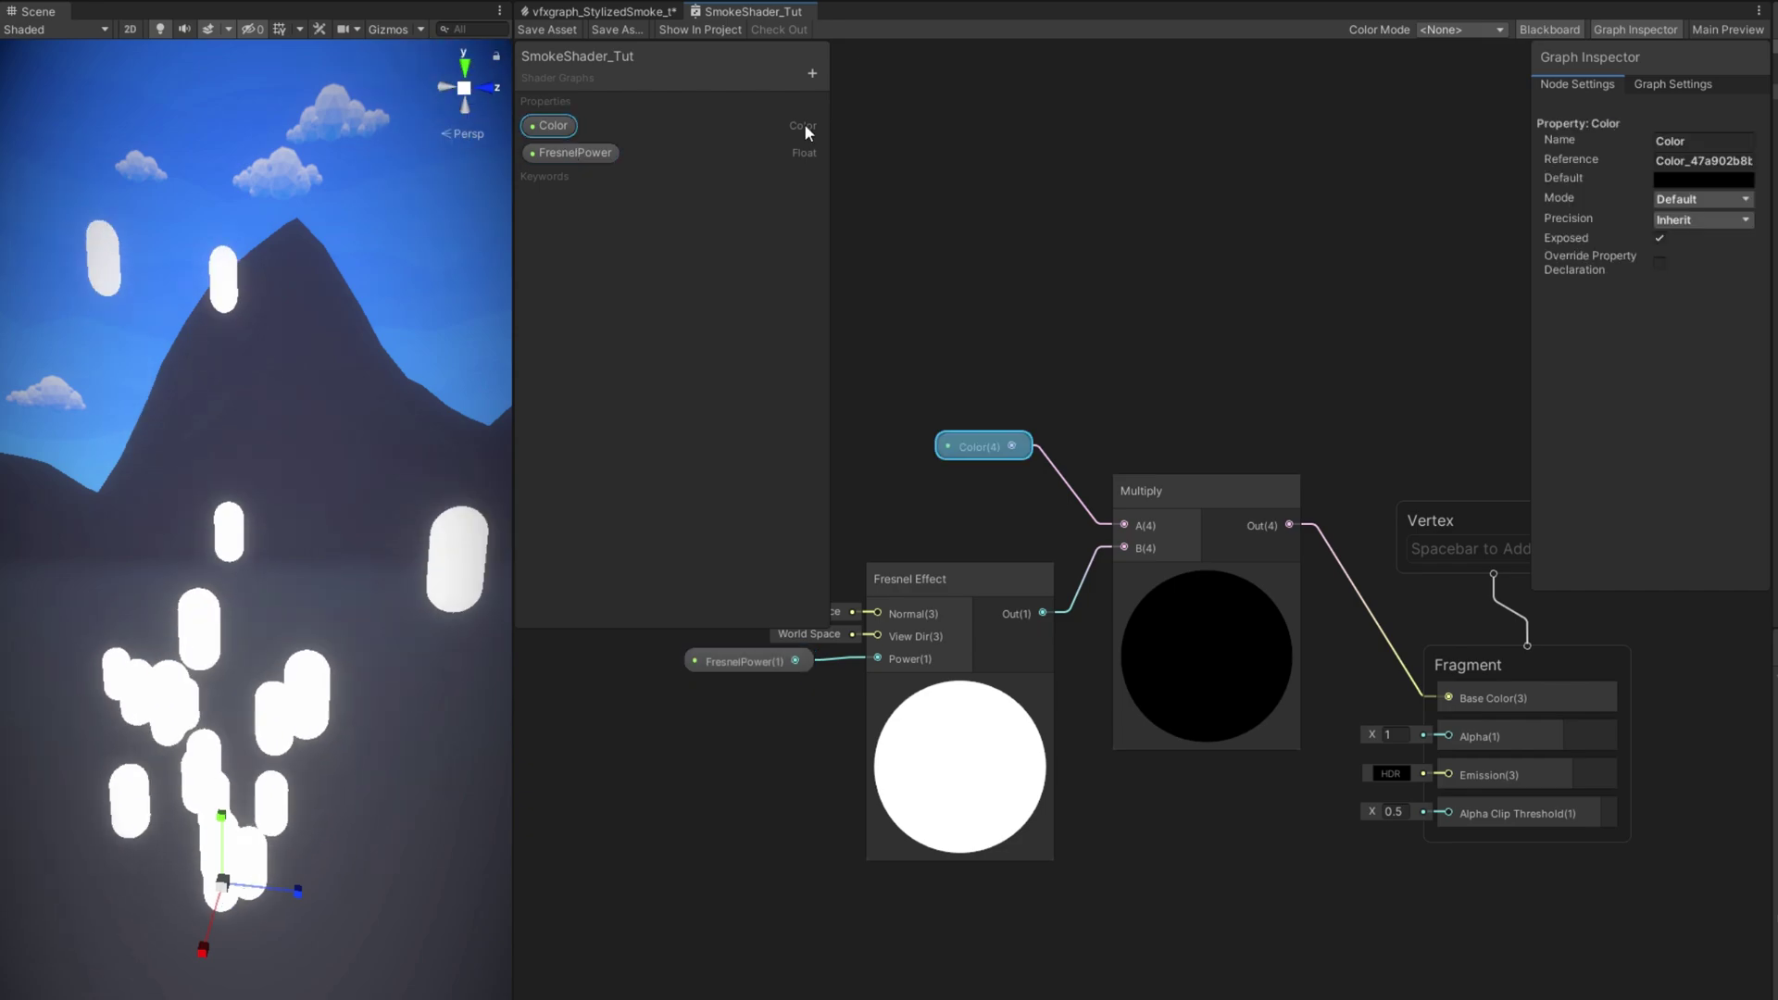
left_click(1709, 168)
type("Color")
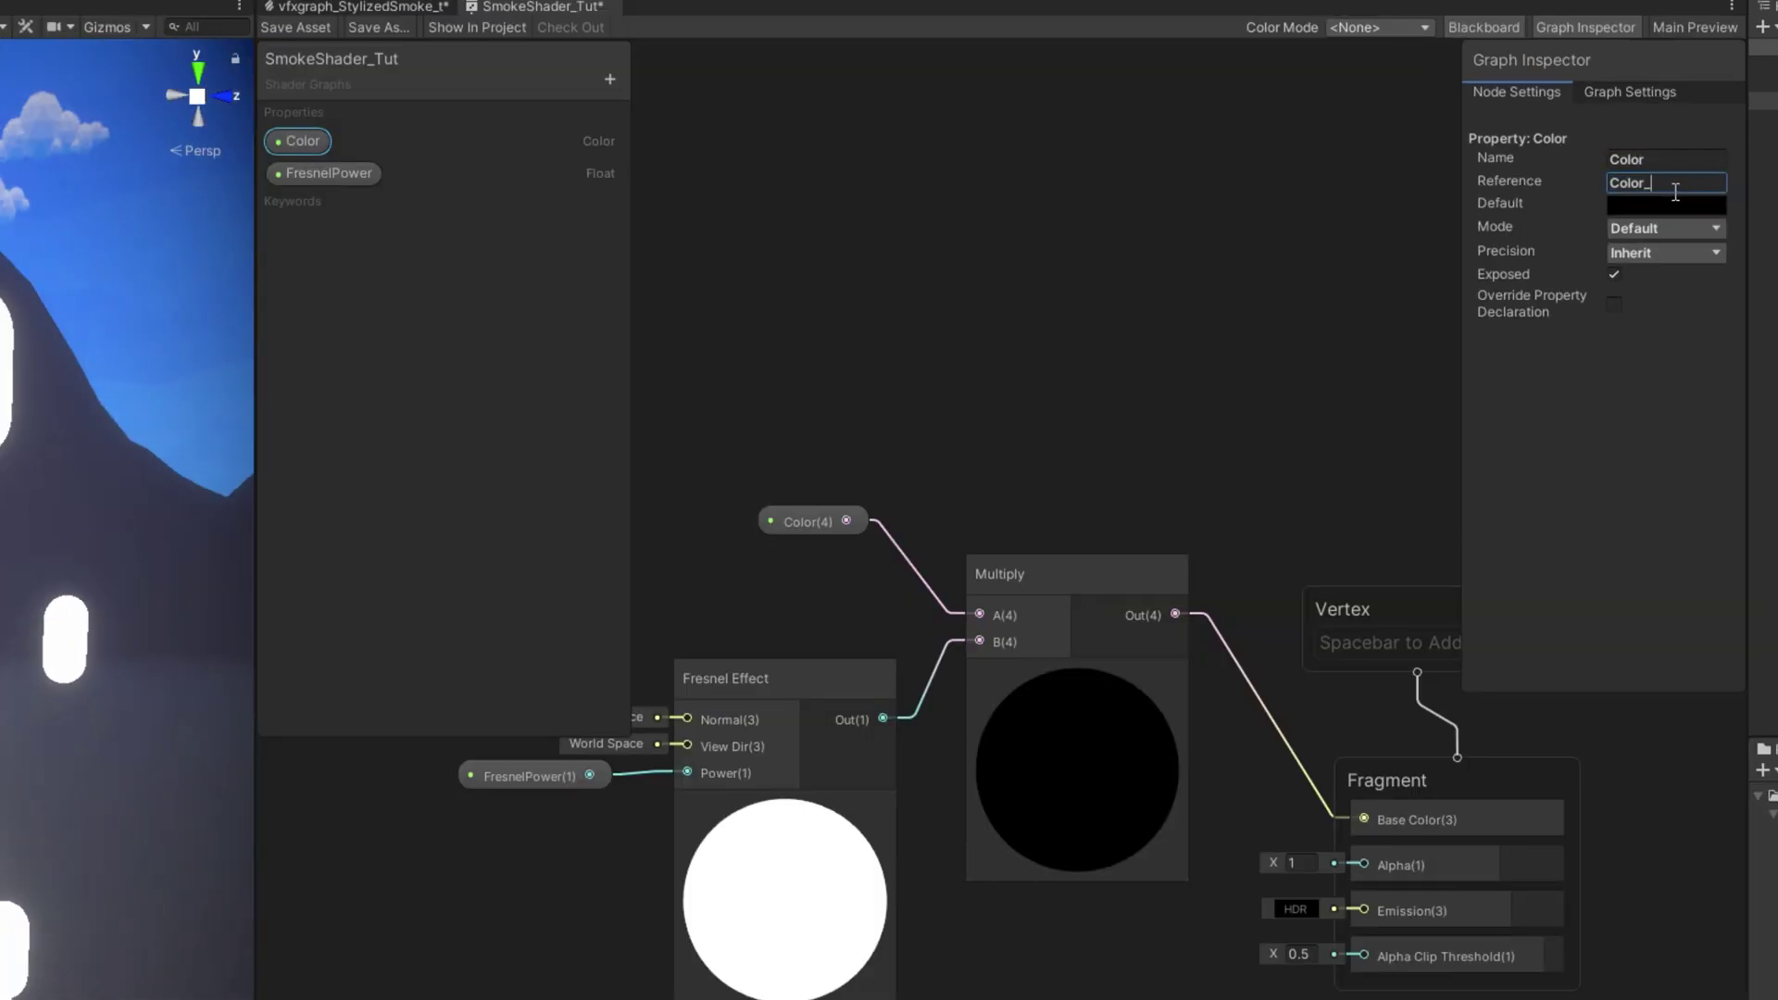
type("_")
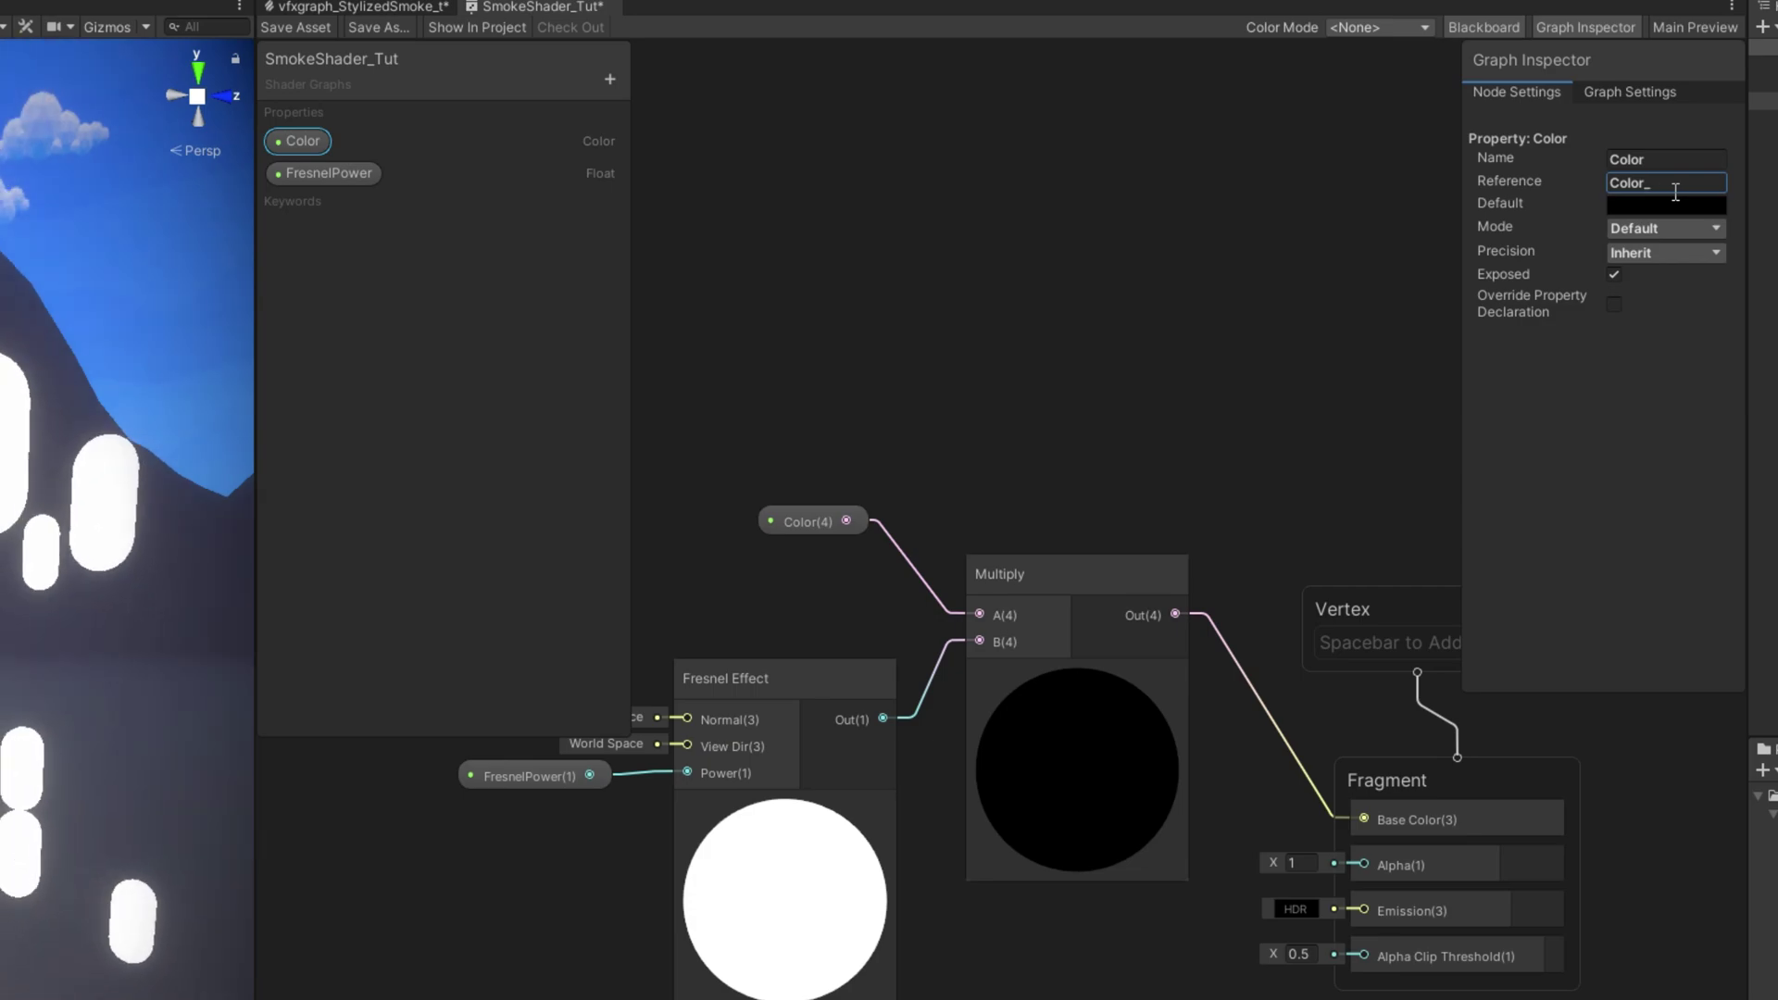
left_click(1653, 205)
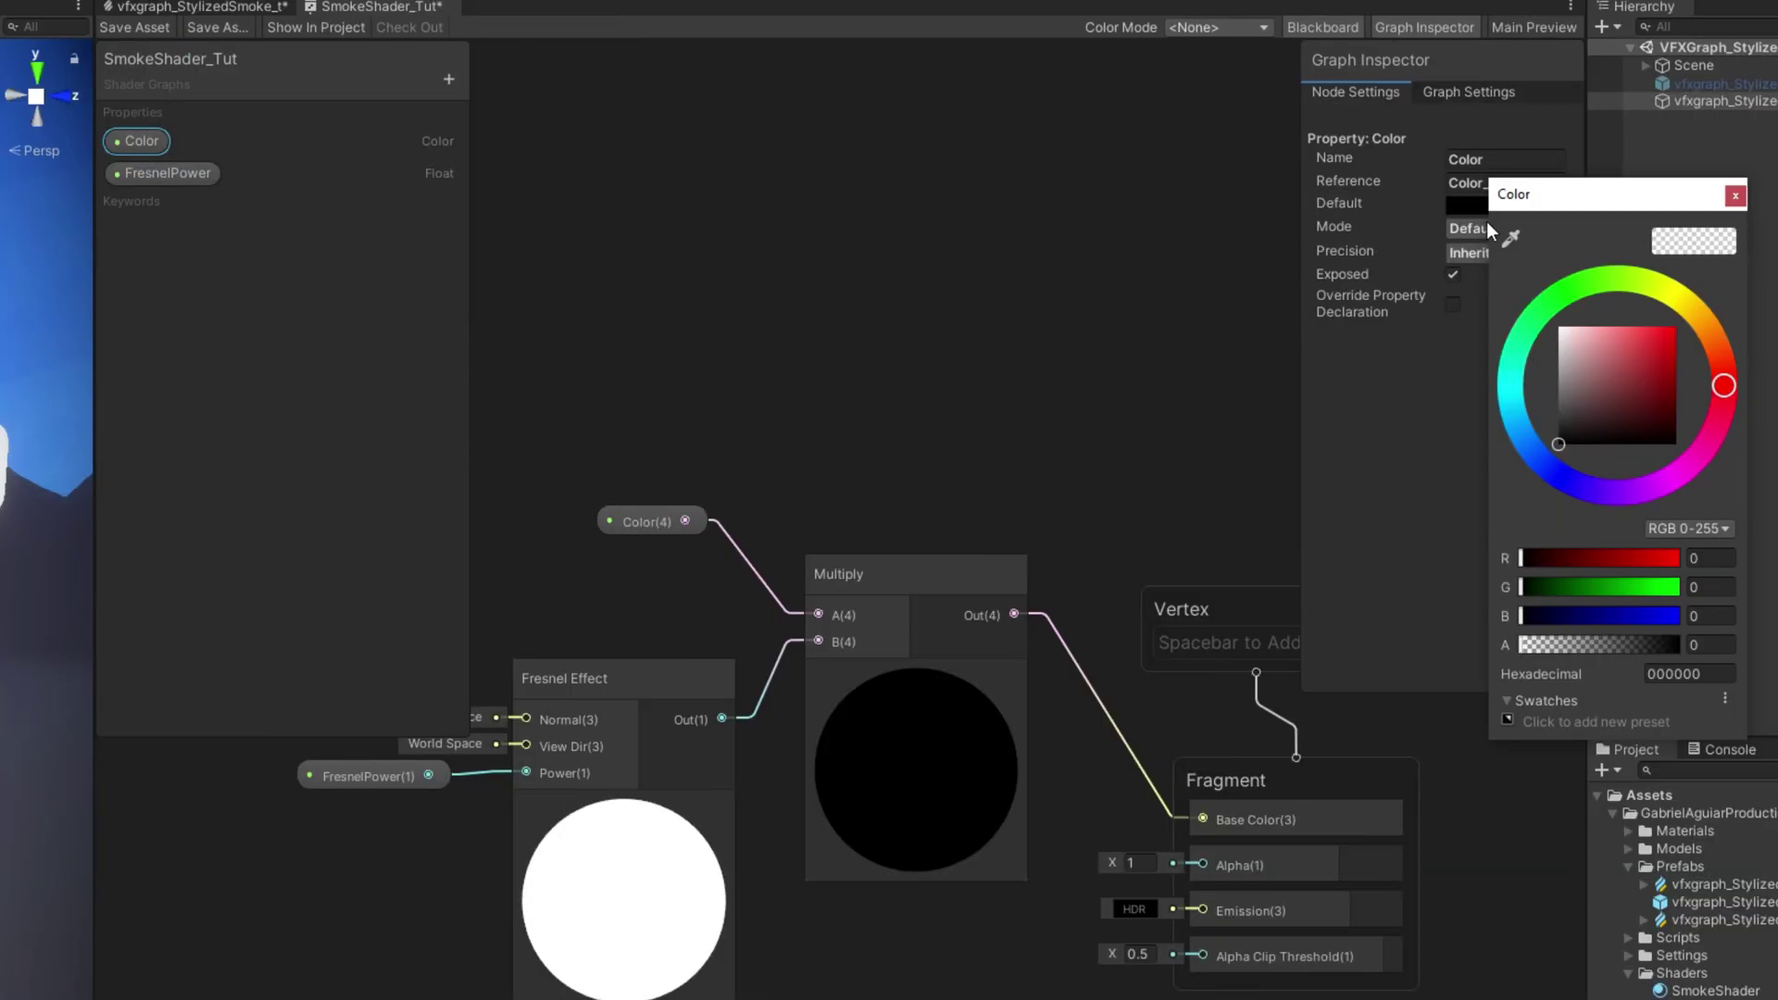
left_click(1726, 369)
left_click_drag(1565, 374, 1558, 326)
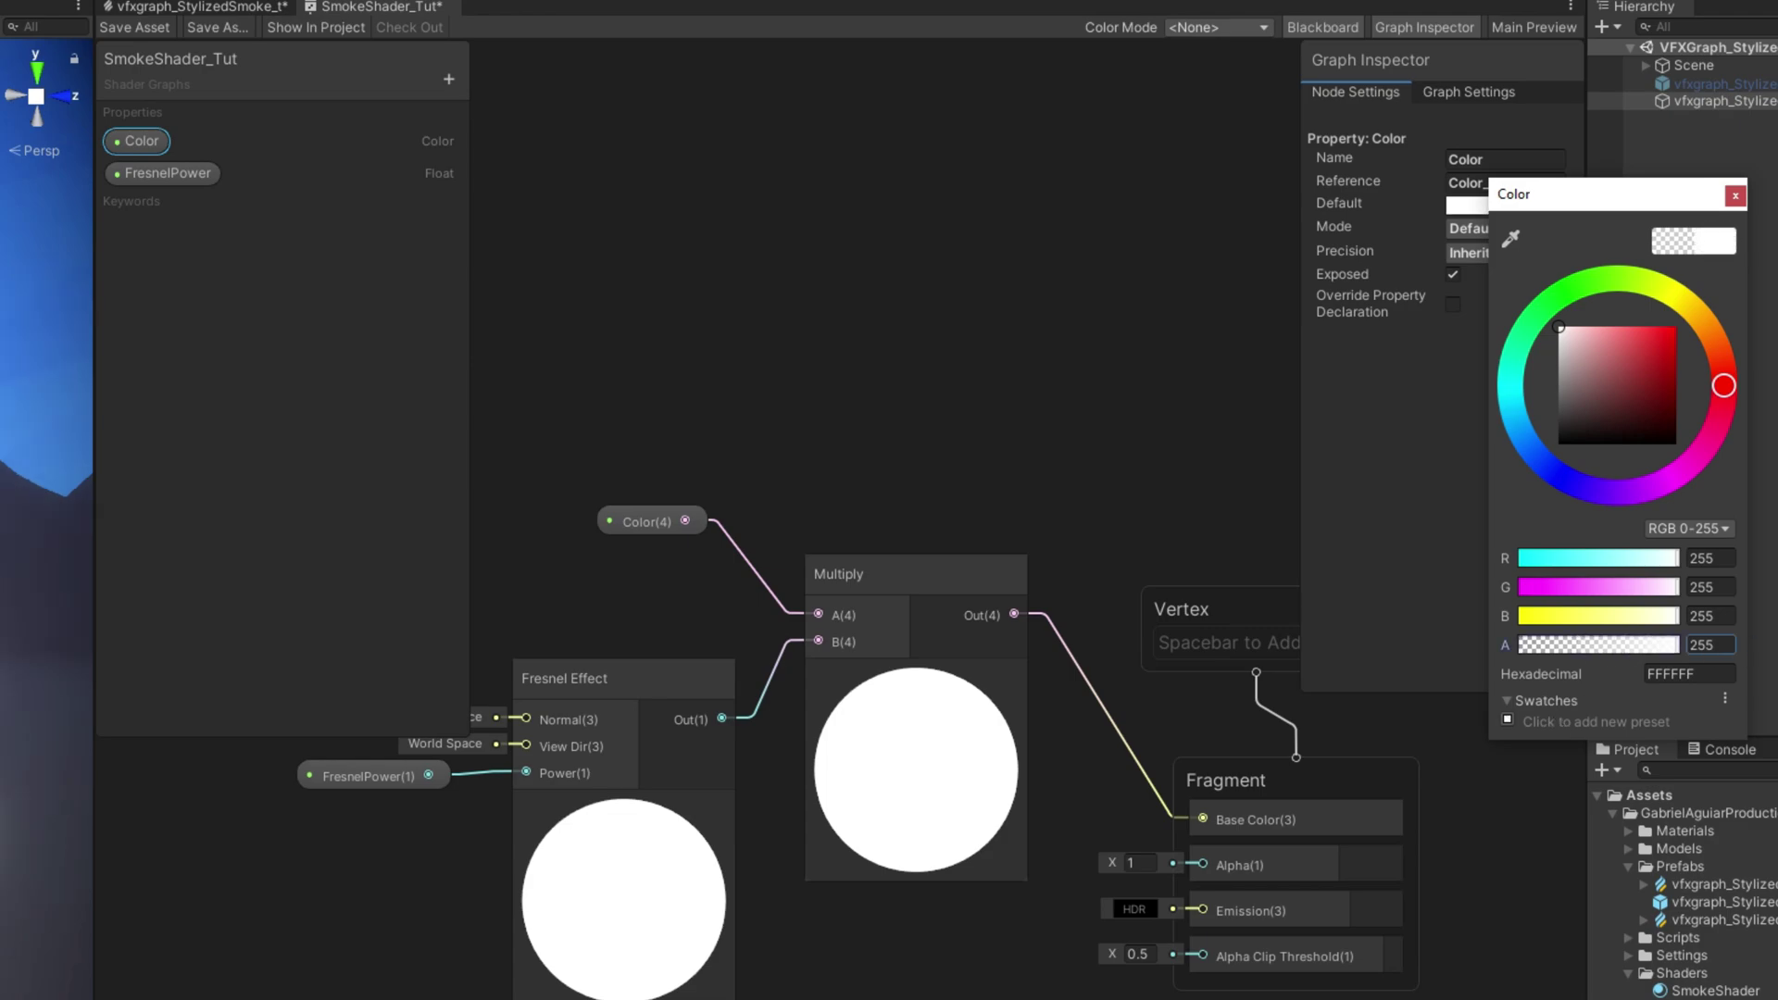
left_click(1735, 195)
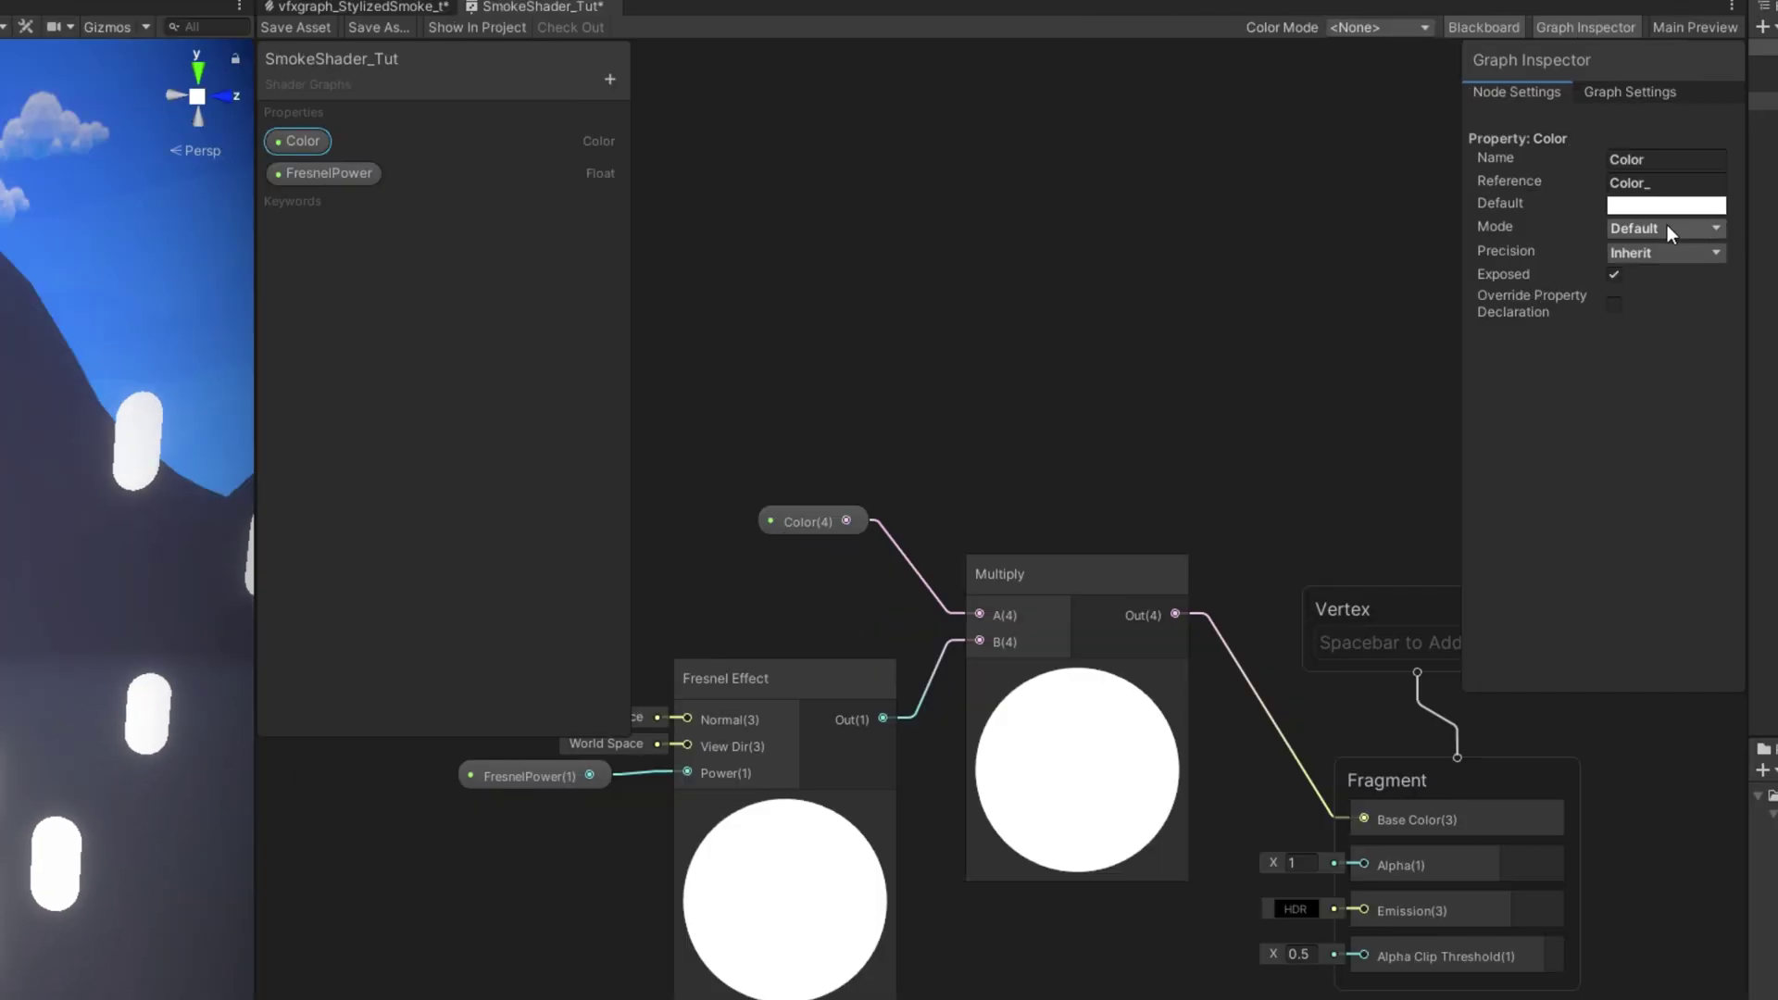
left_click(1506, 228)
left_click(1495, 276)
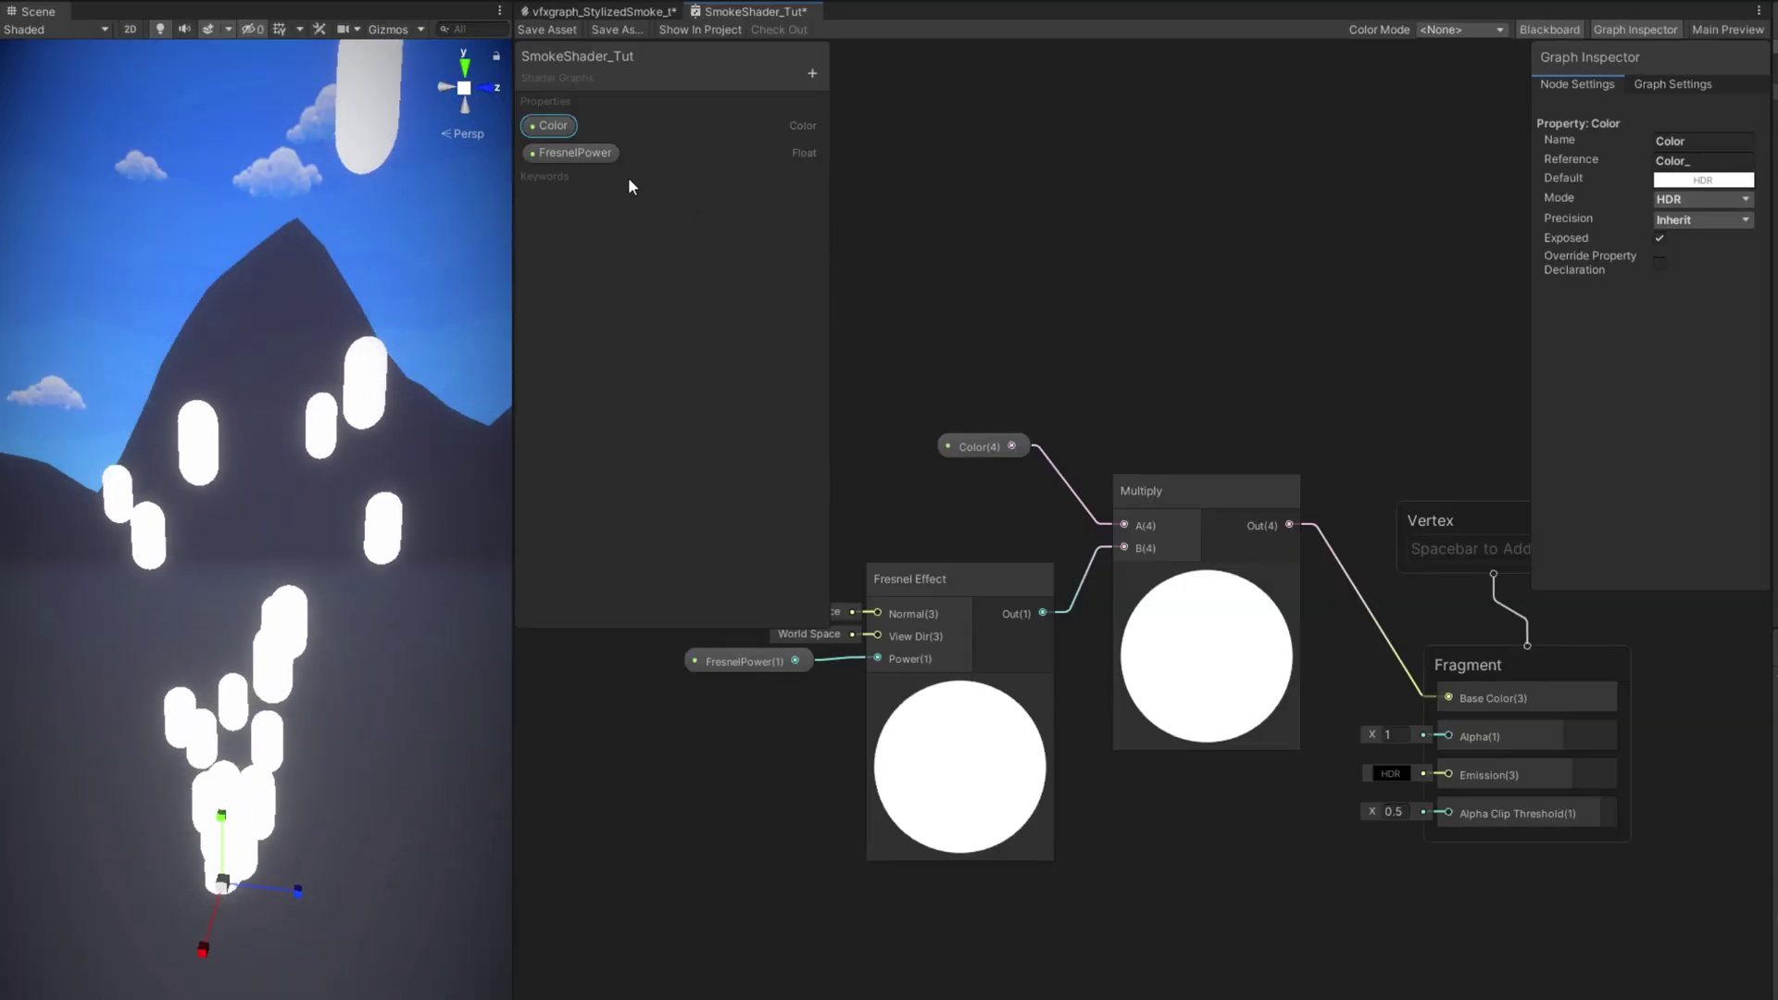
Step: Set FresnelPower's reference to FresnelPower_ and its default to 0.2
left_click(575, 152)
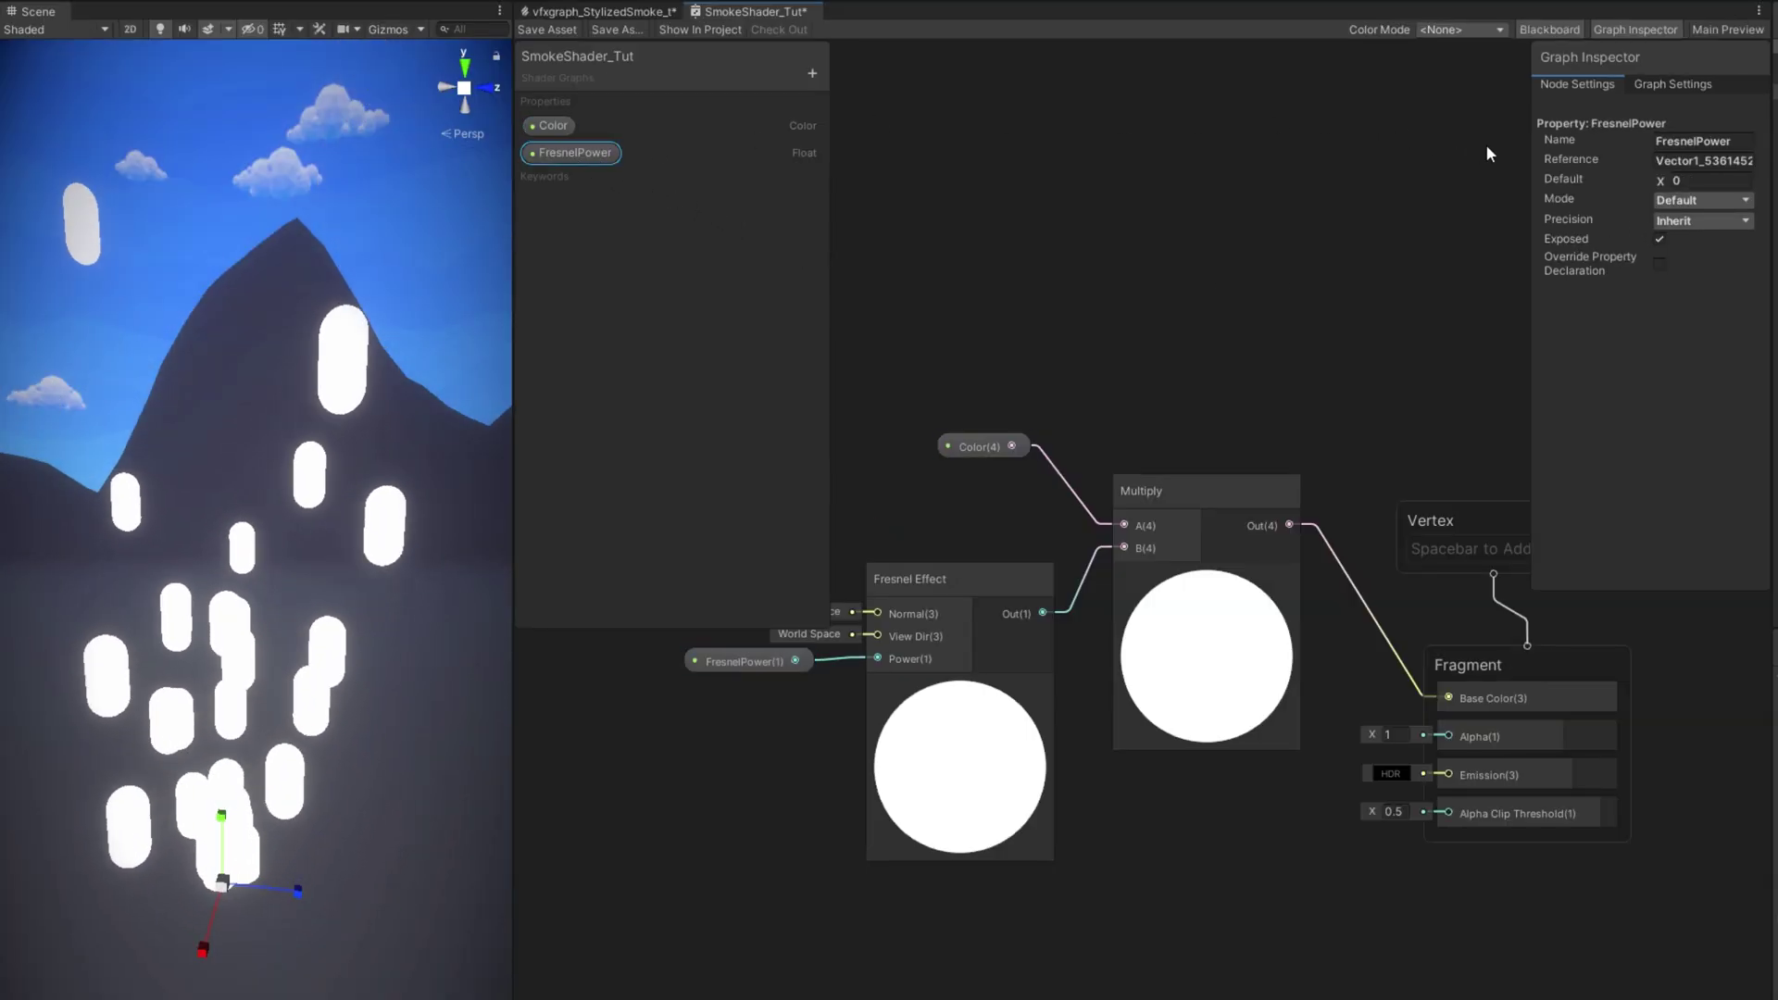
left_click(1708, 142)
key("ctrl+c")
double_click(1716, 163)
key("ctrl+v")
type("_")
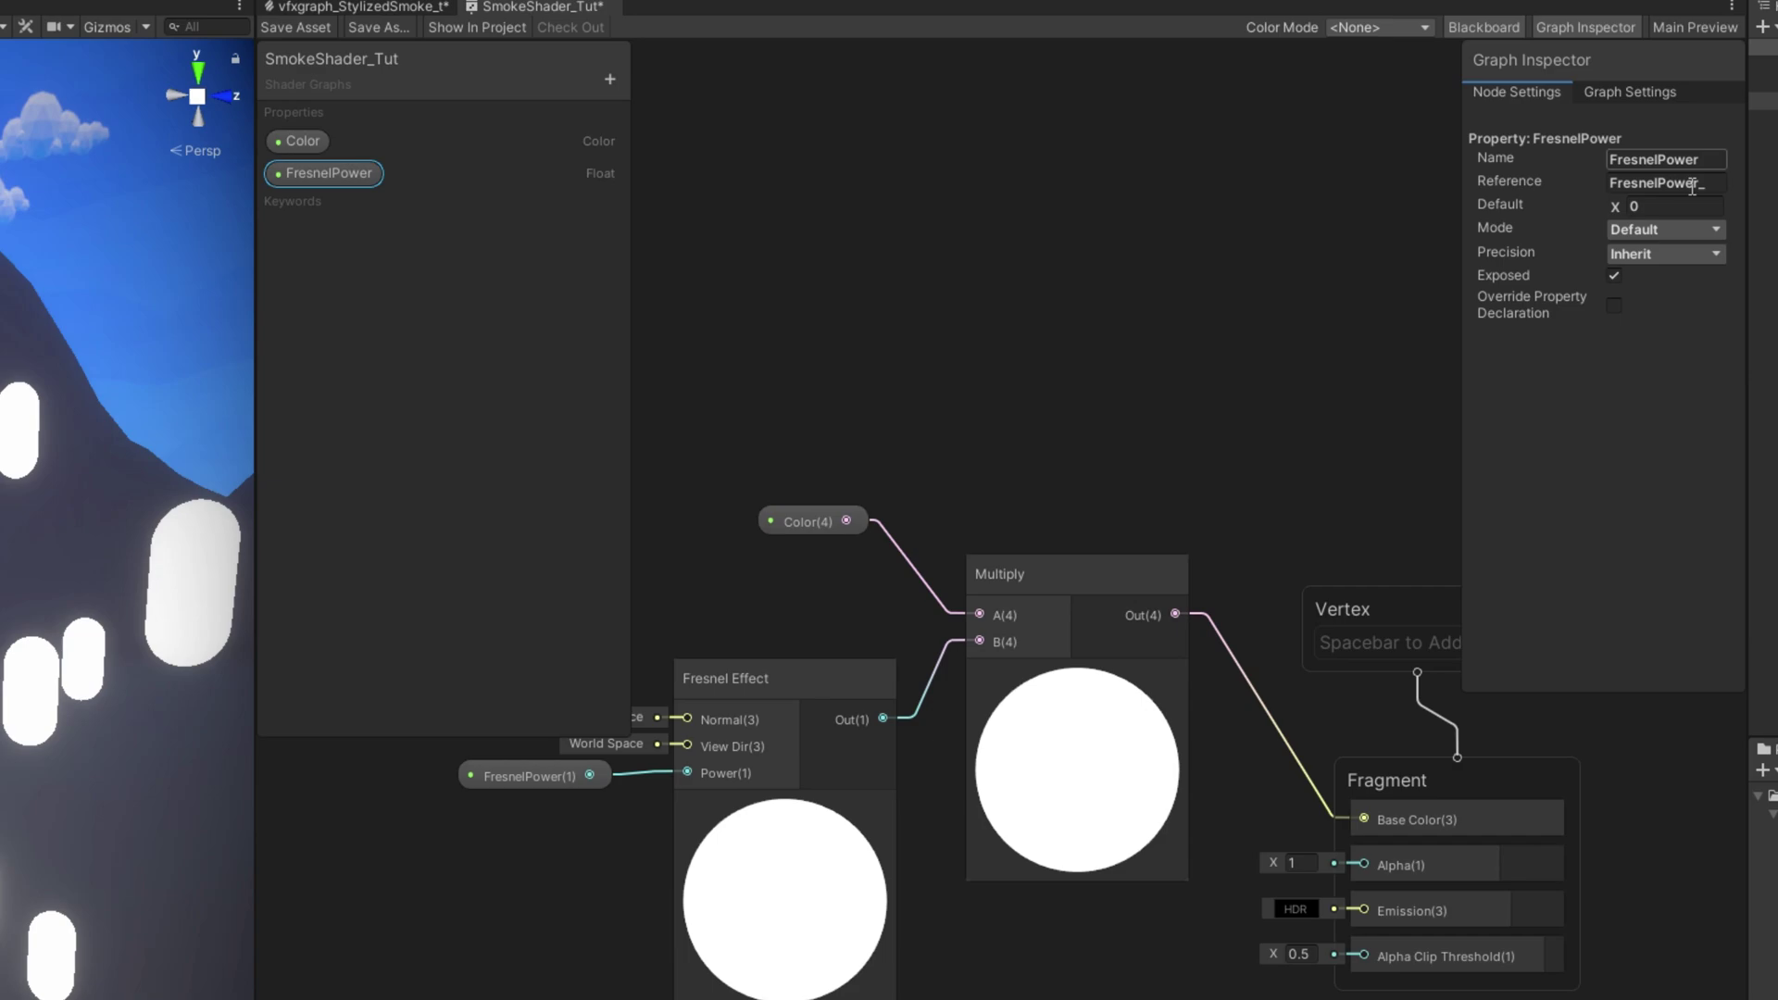
left_click(1675, 206)
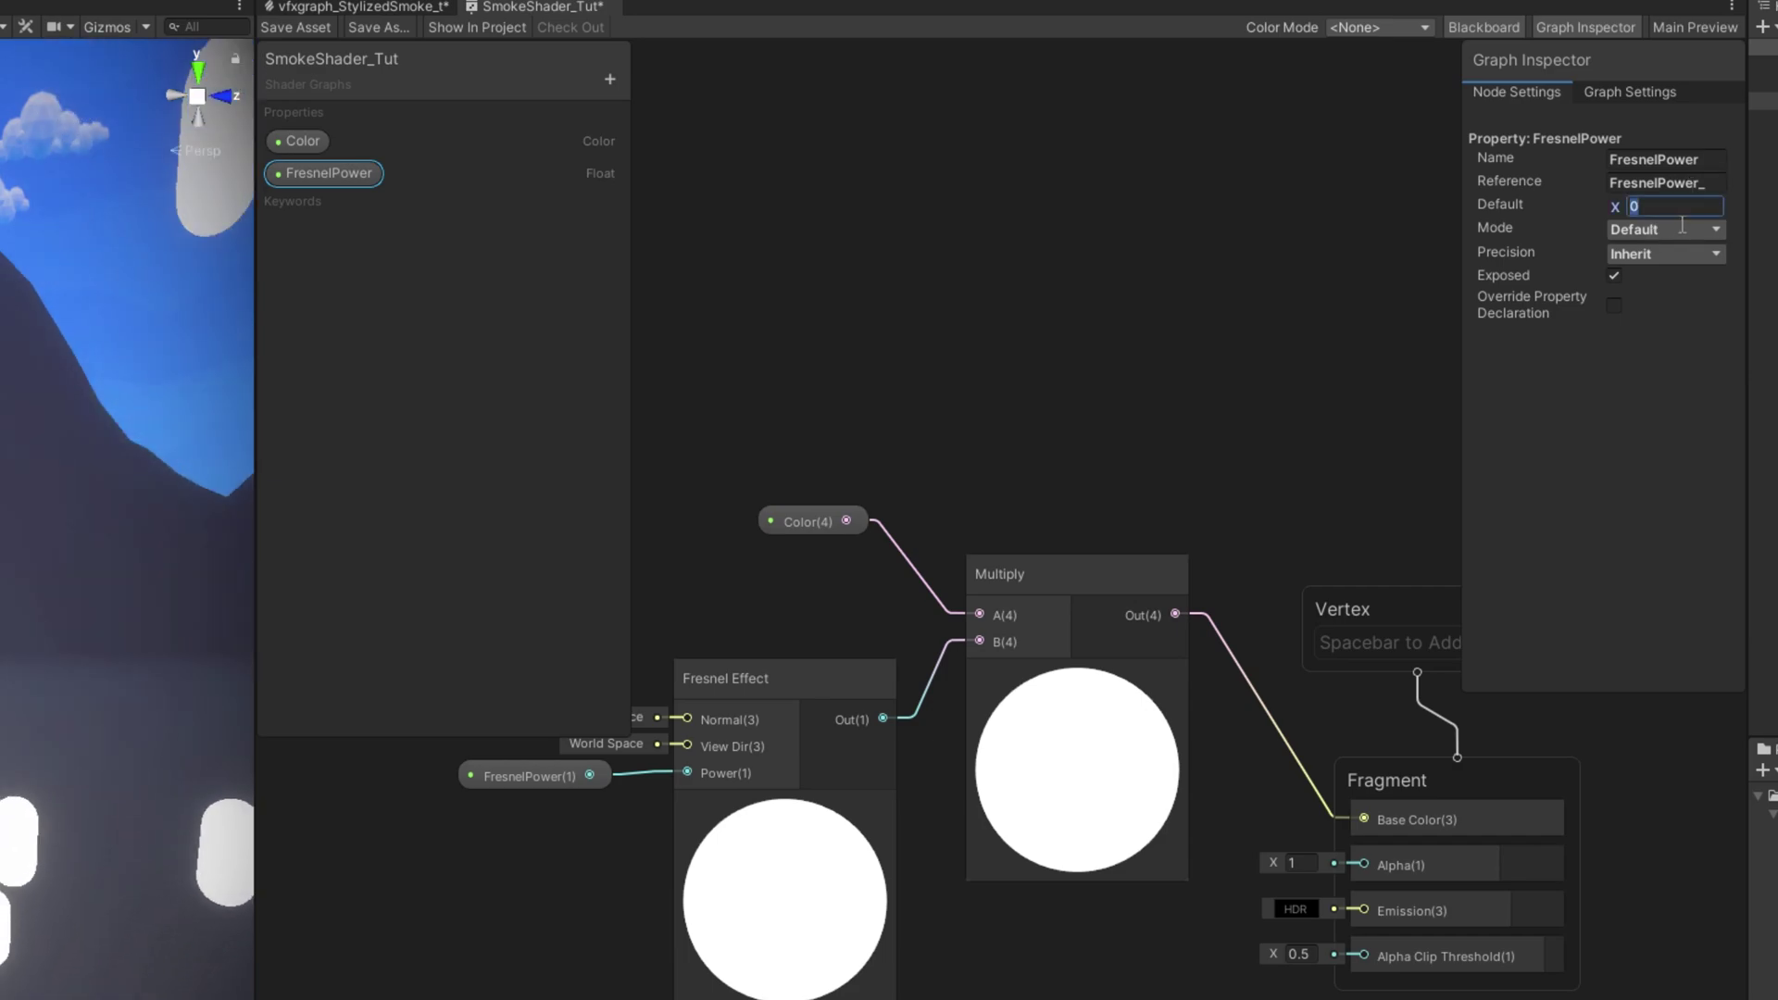
type(".2")
Step: Rearrange the shader nodes and widen the shader graph panel beside the scene
middle_click_drag(818, 504, 889, 359)
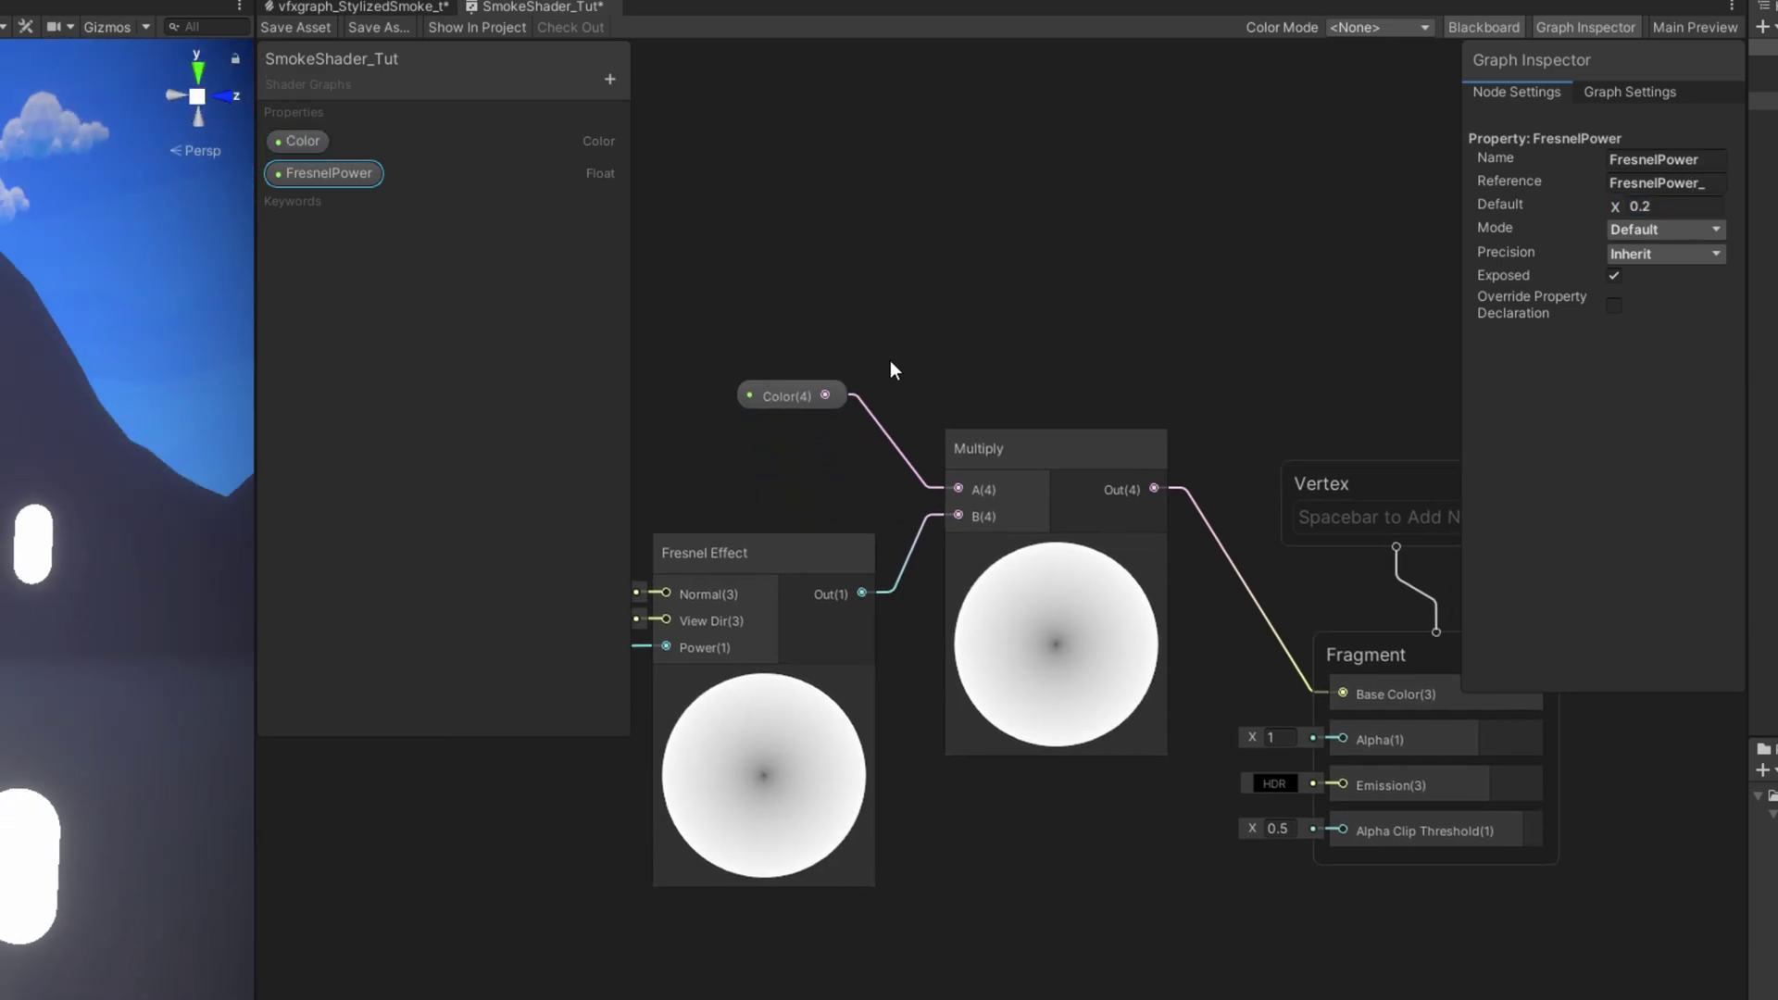
scroll(1013, 820, "down", 3)
middle_click_drag(1147, 766, 1225, 681)
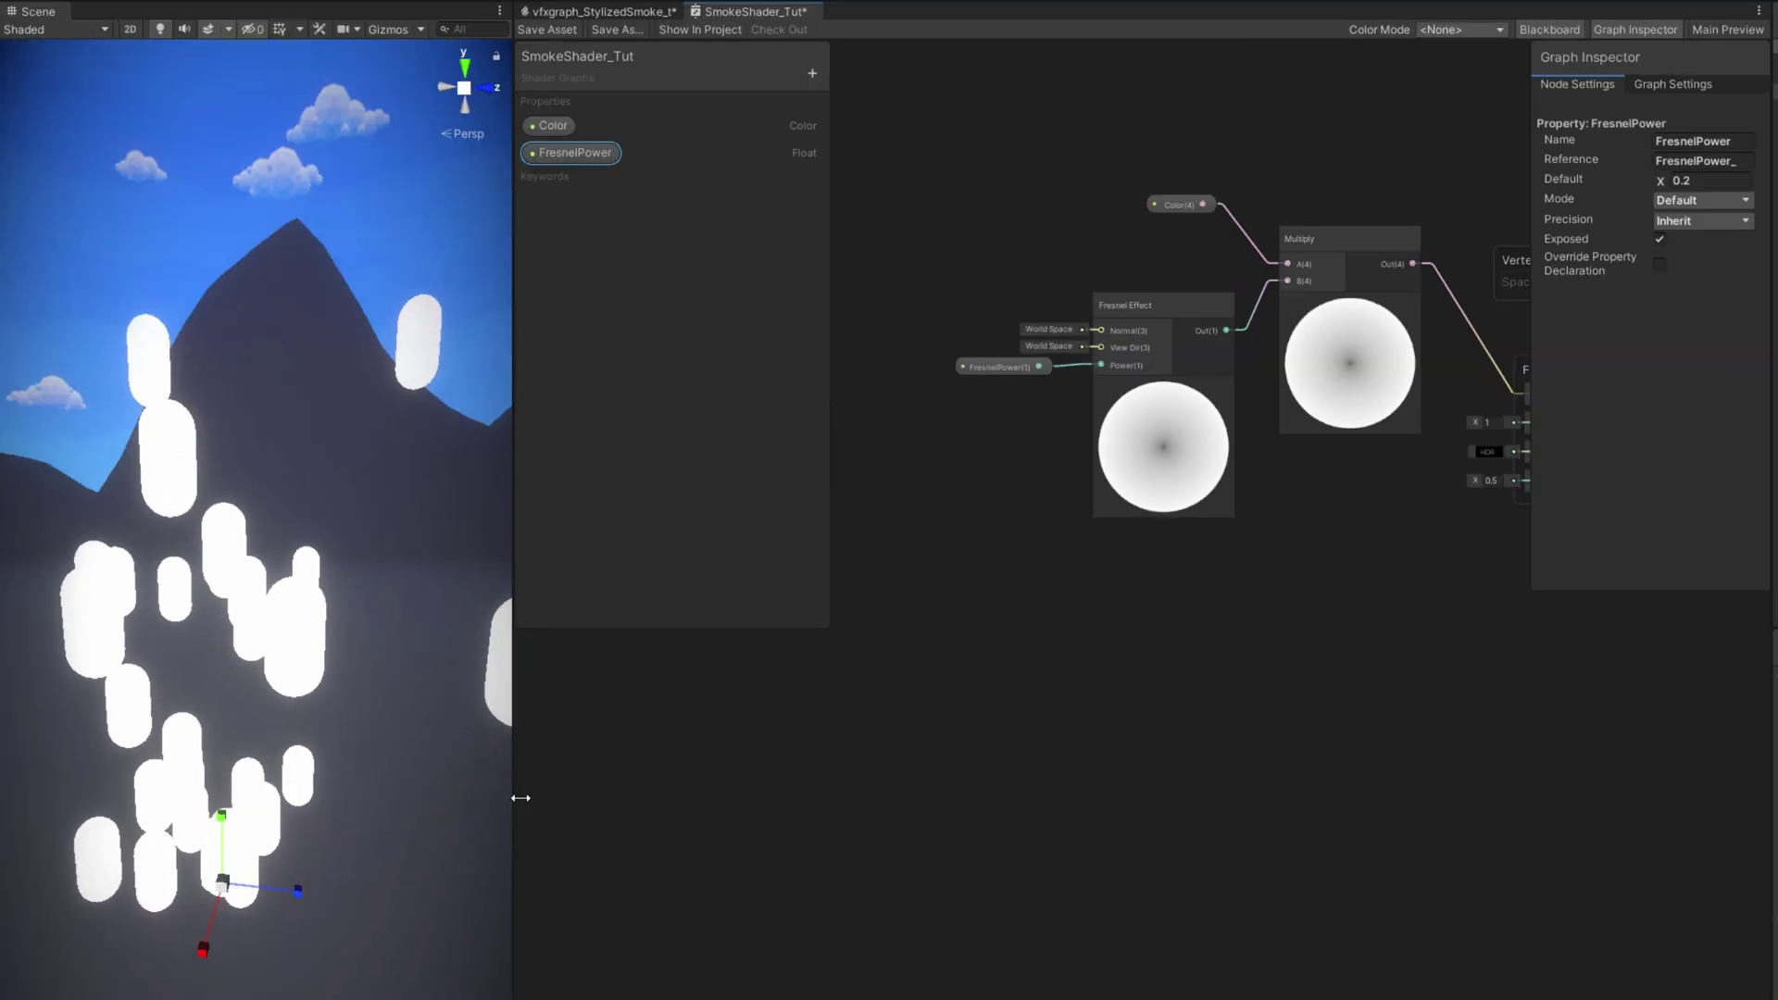
left_click_drag(256, 936, 173, 917)
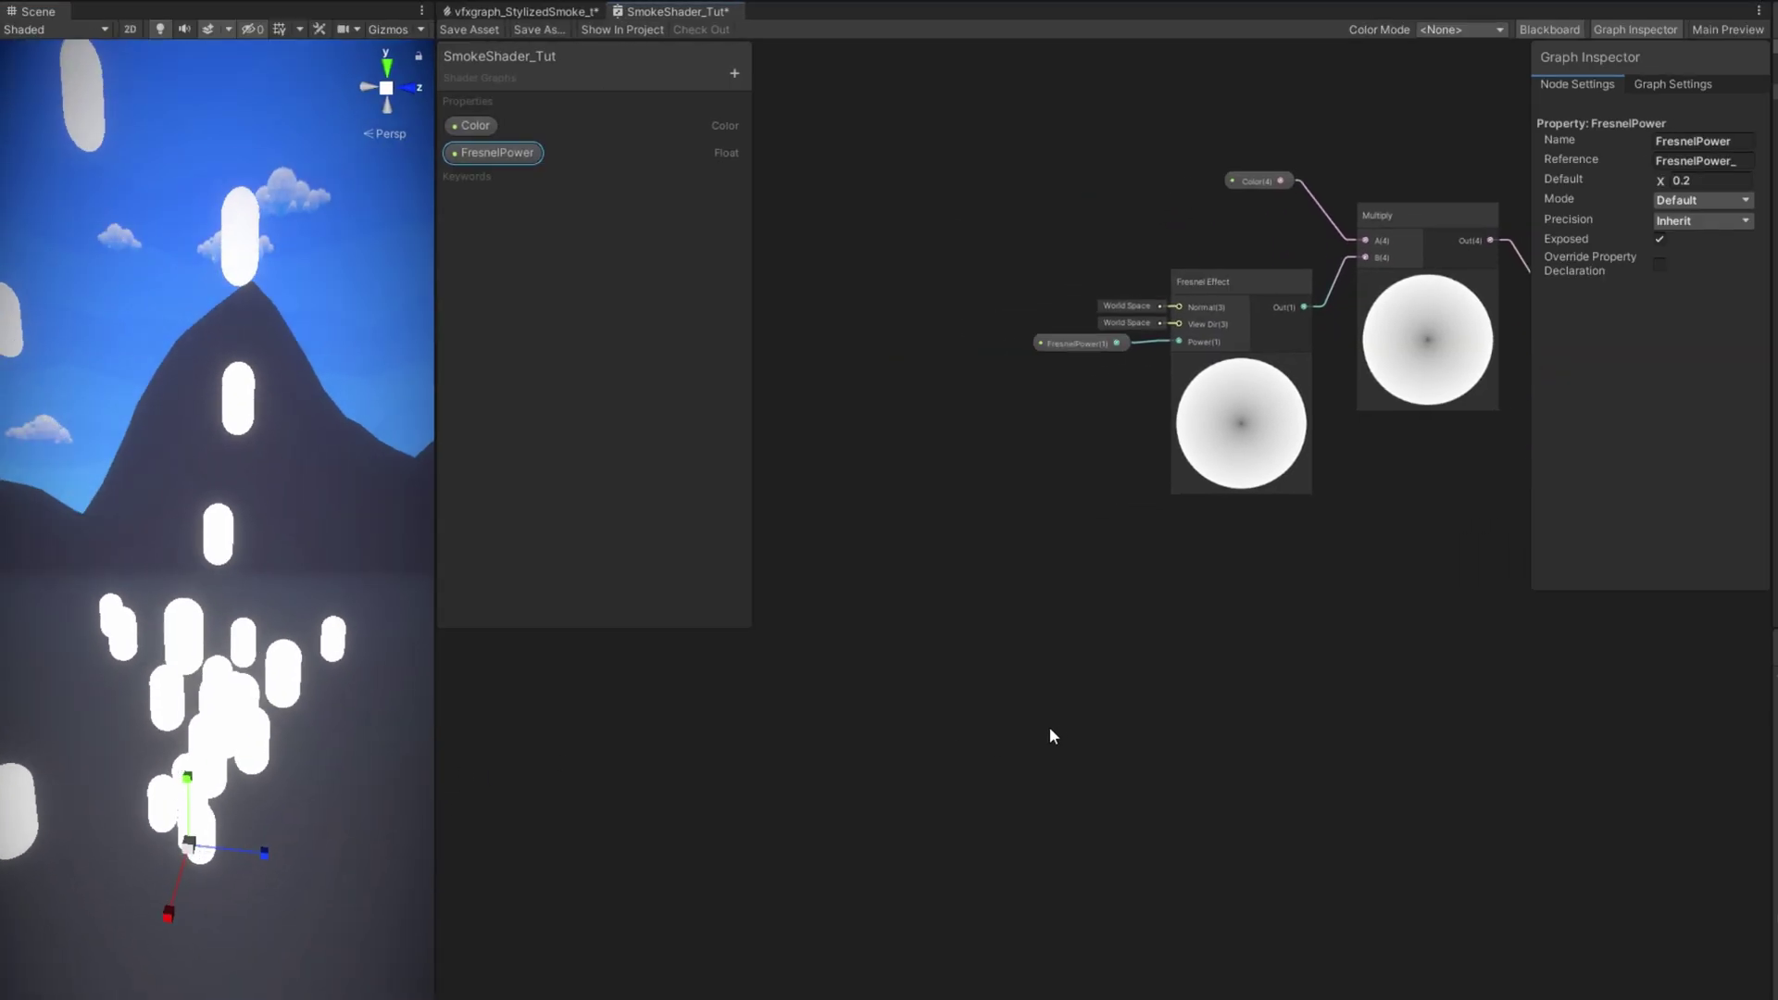
middle_click_drag(1053, 734, 1022, 706)
Step: Add a Voronoi noise node to the shader graph and raise its cell density
left_click(906, 658)
key("space")
type("vor")
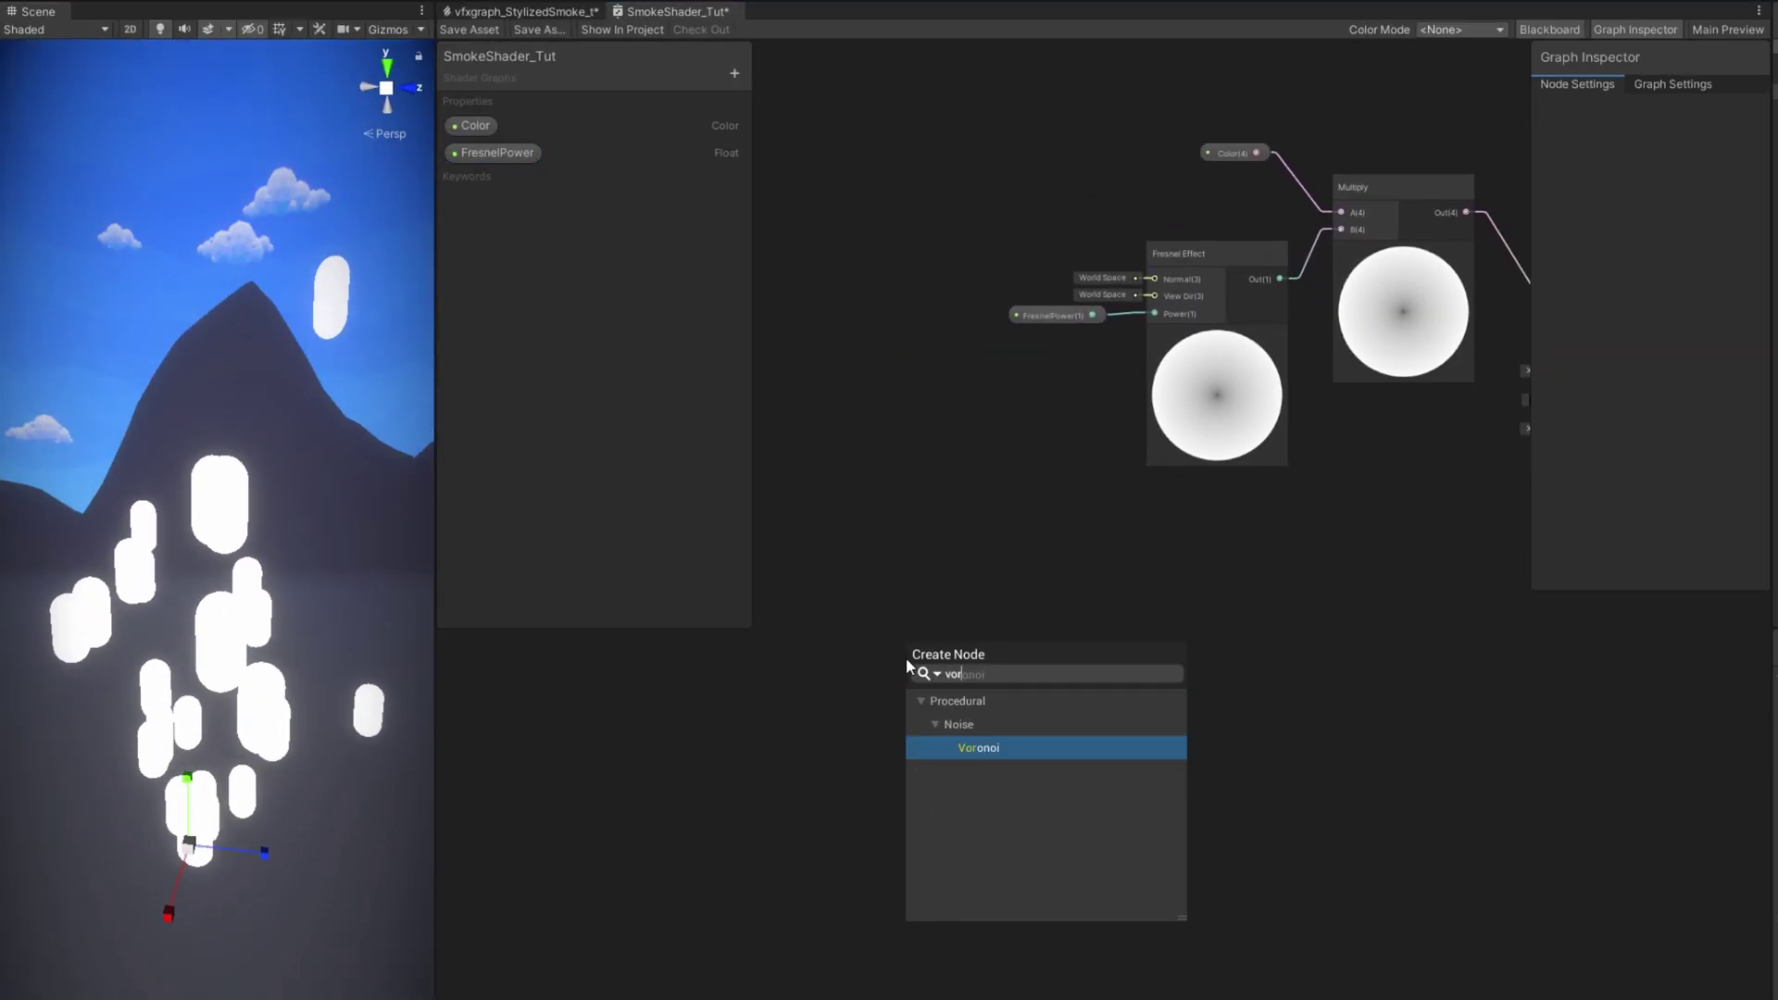
key("Return")
scroll(929, 663, "up", 1)
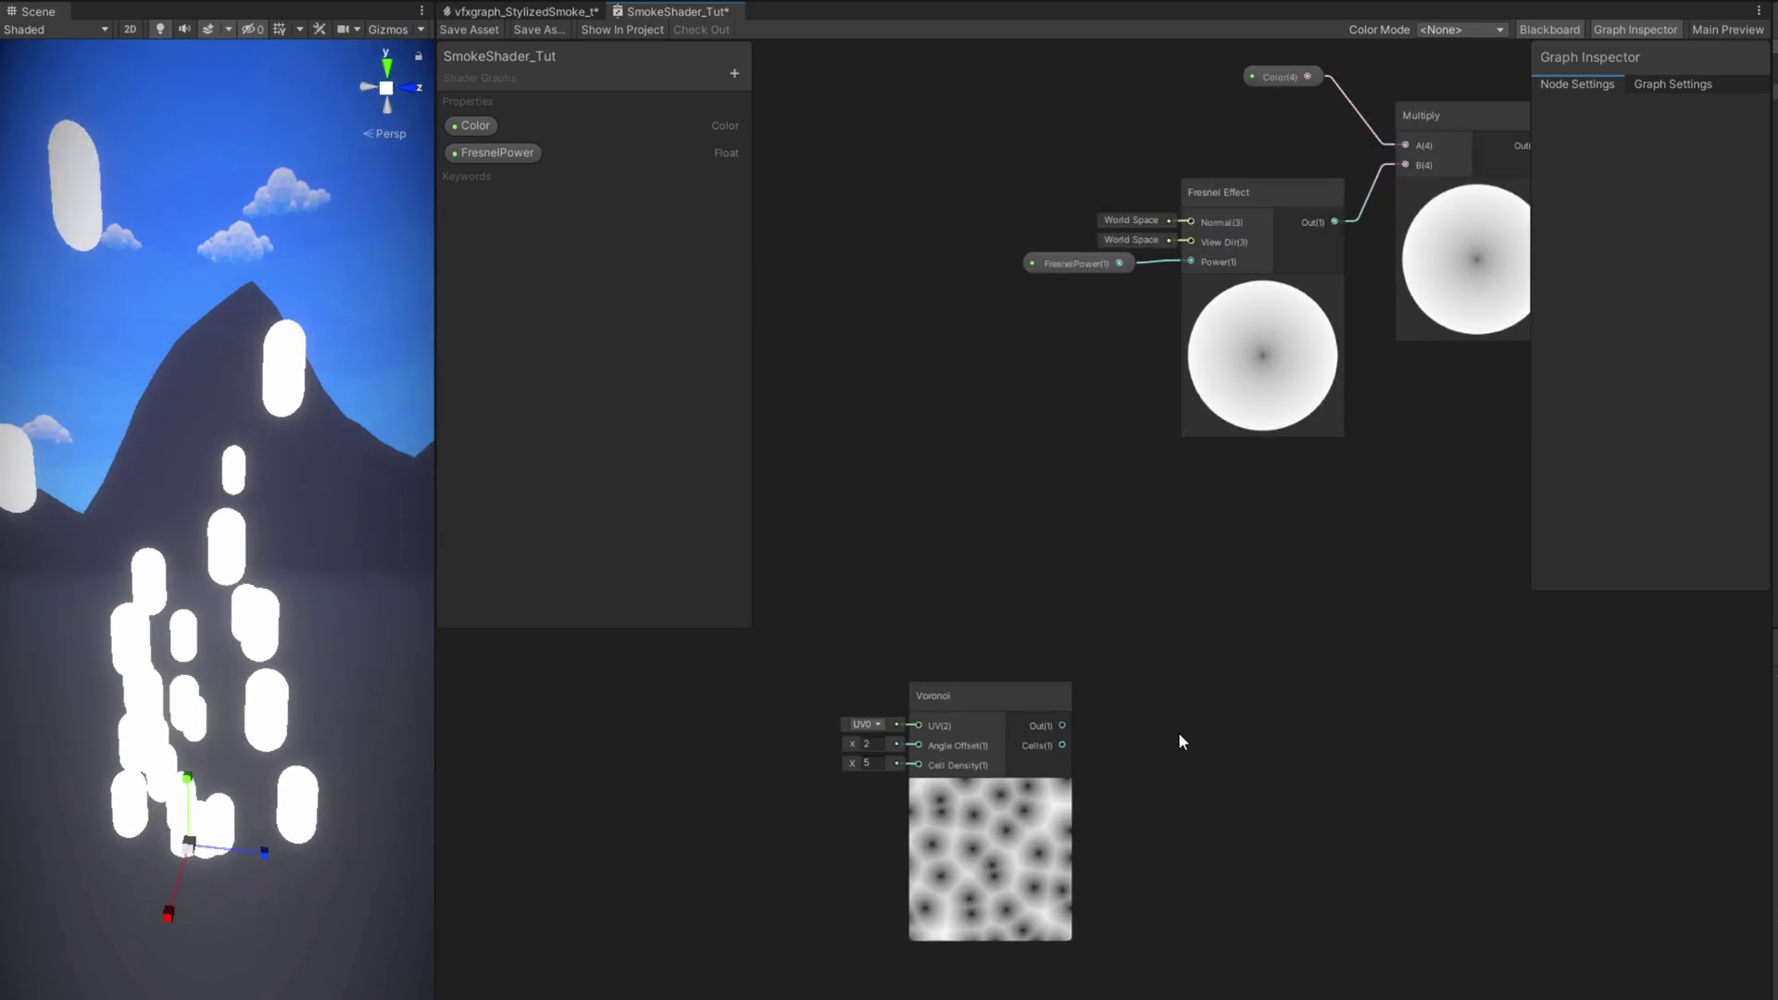
scroll(1022, 753, "up", 1)
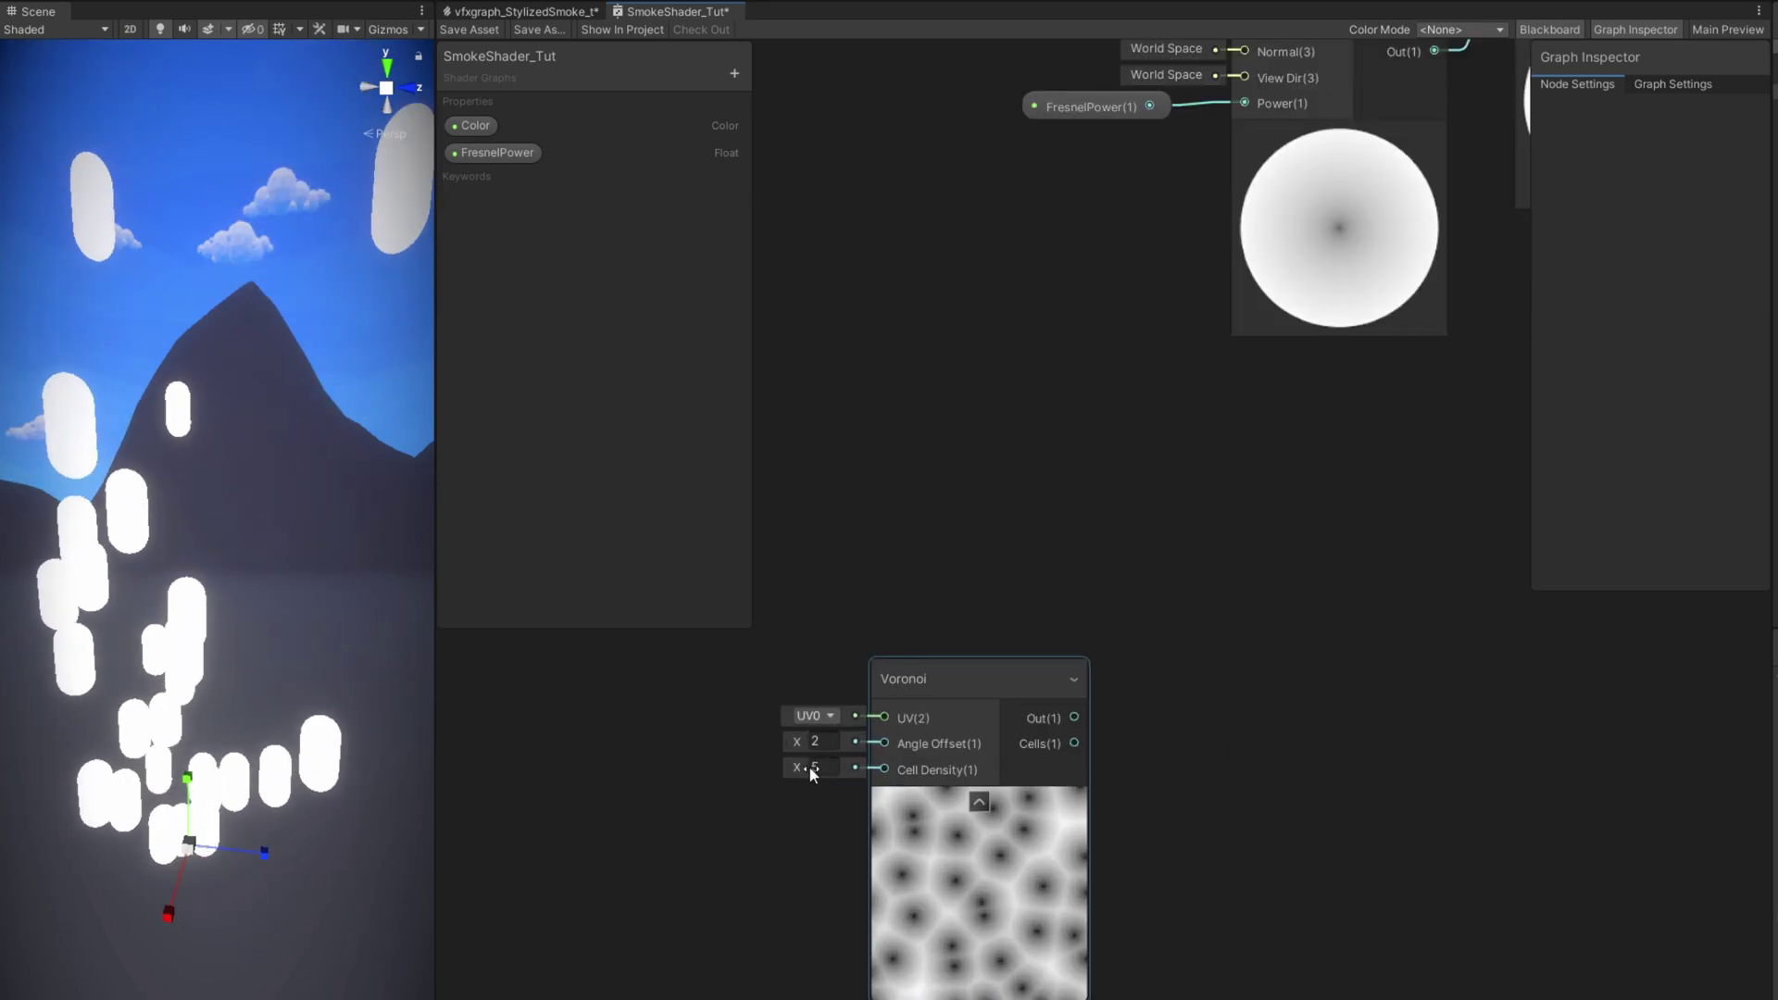
left_click_drag(803, 766, 753, 730)
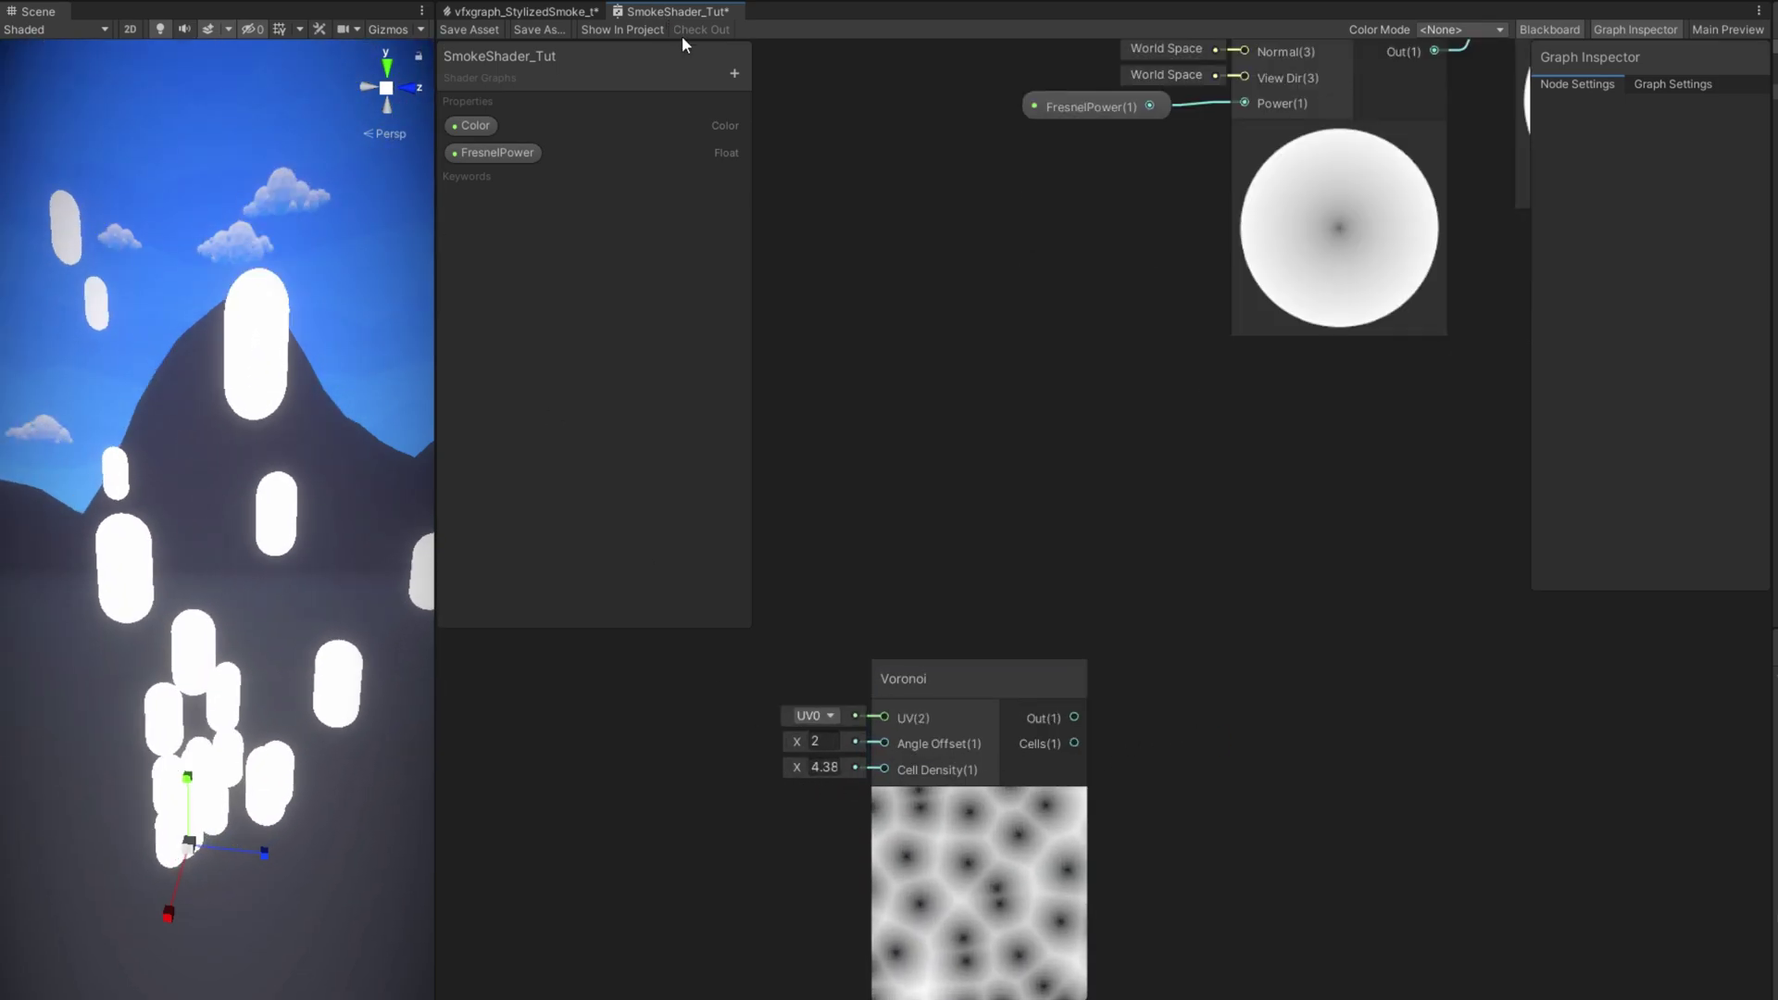
Step: Create a VoronoiScale Float property, reference VoronoiScale_, default 3, driving Voronoi Cell Density
left_click(733, 74)
left_click(772, 80)
type("V")
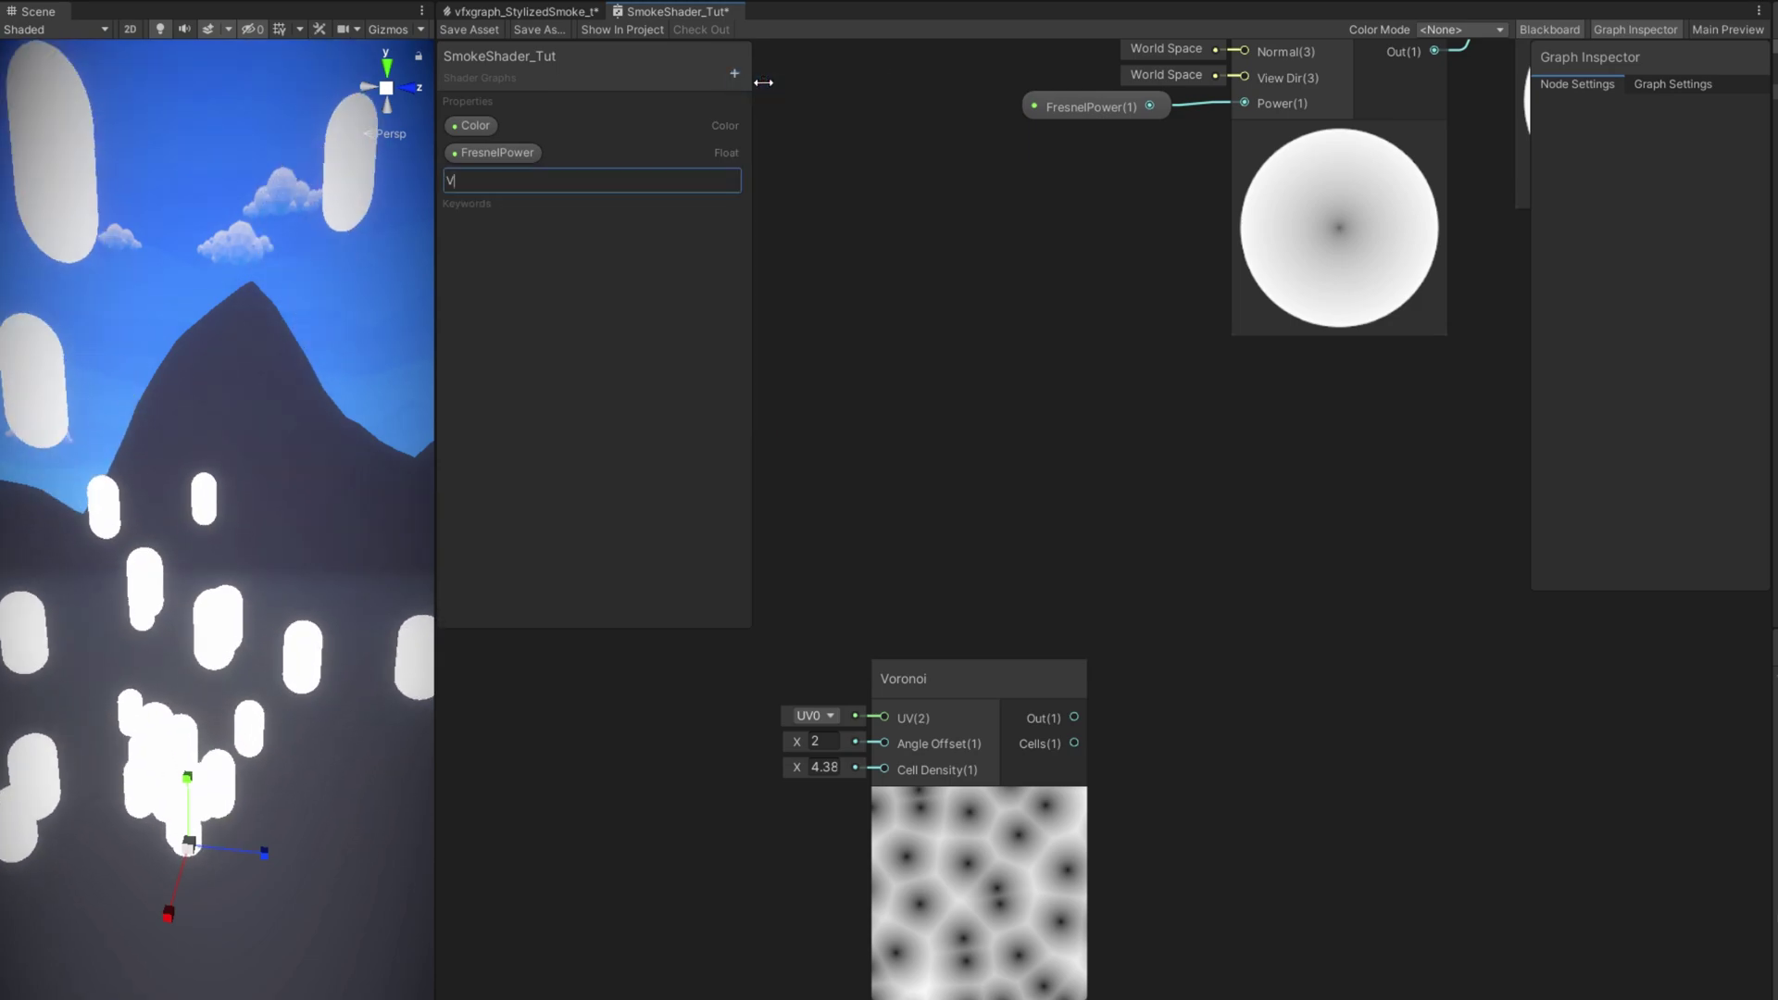
type("oronoiScale")
key("Return")
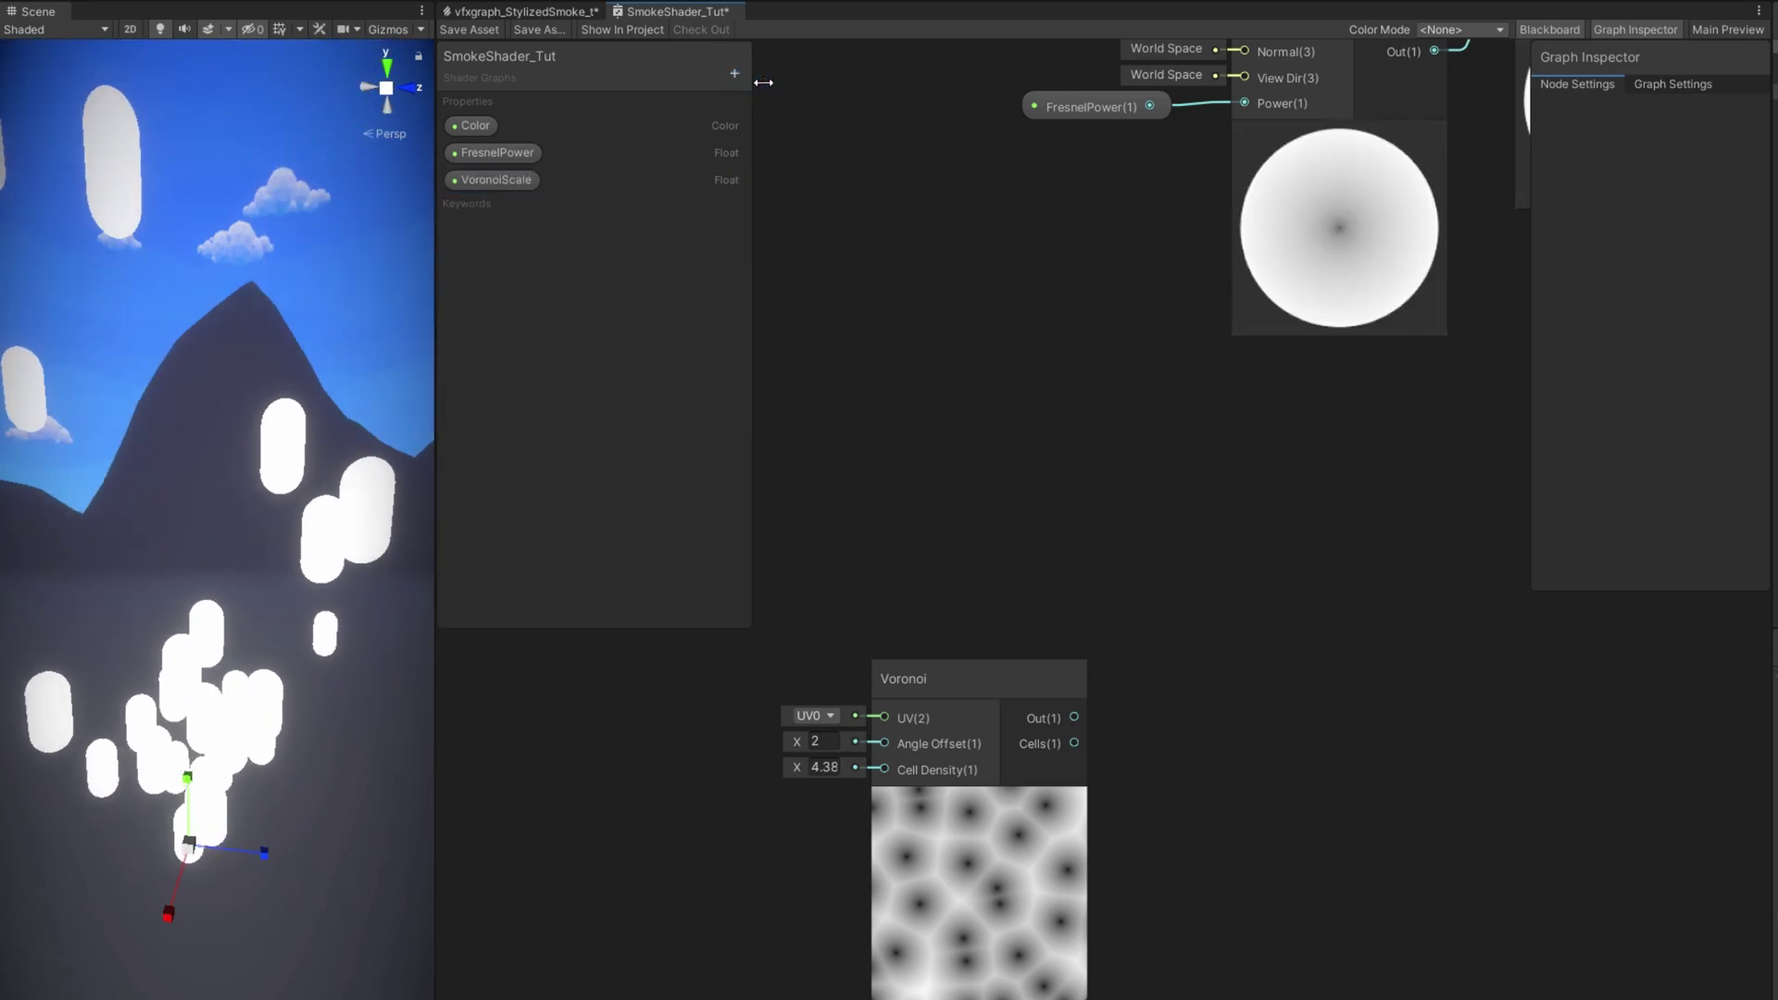
left_click_drag(489, 181, 685, 836)
left_click_drag(813, 848, 883, 769)
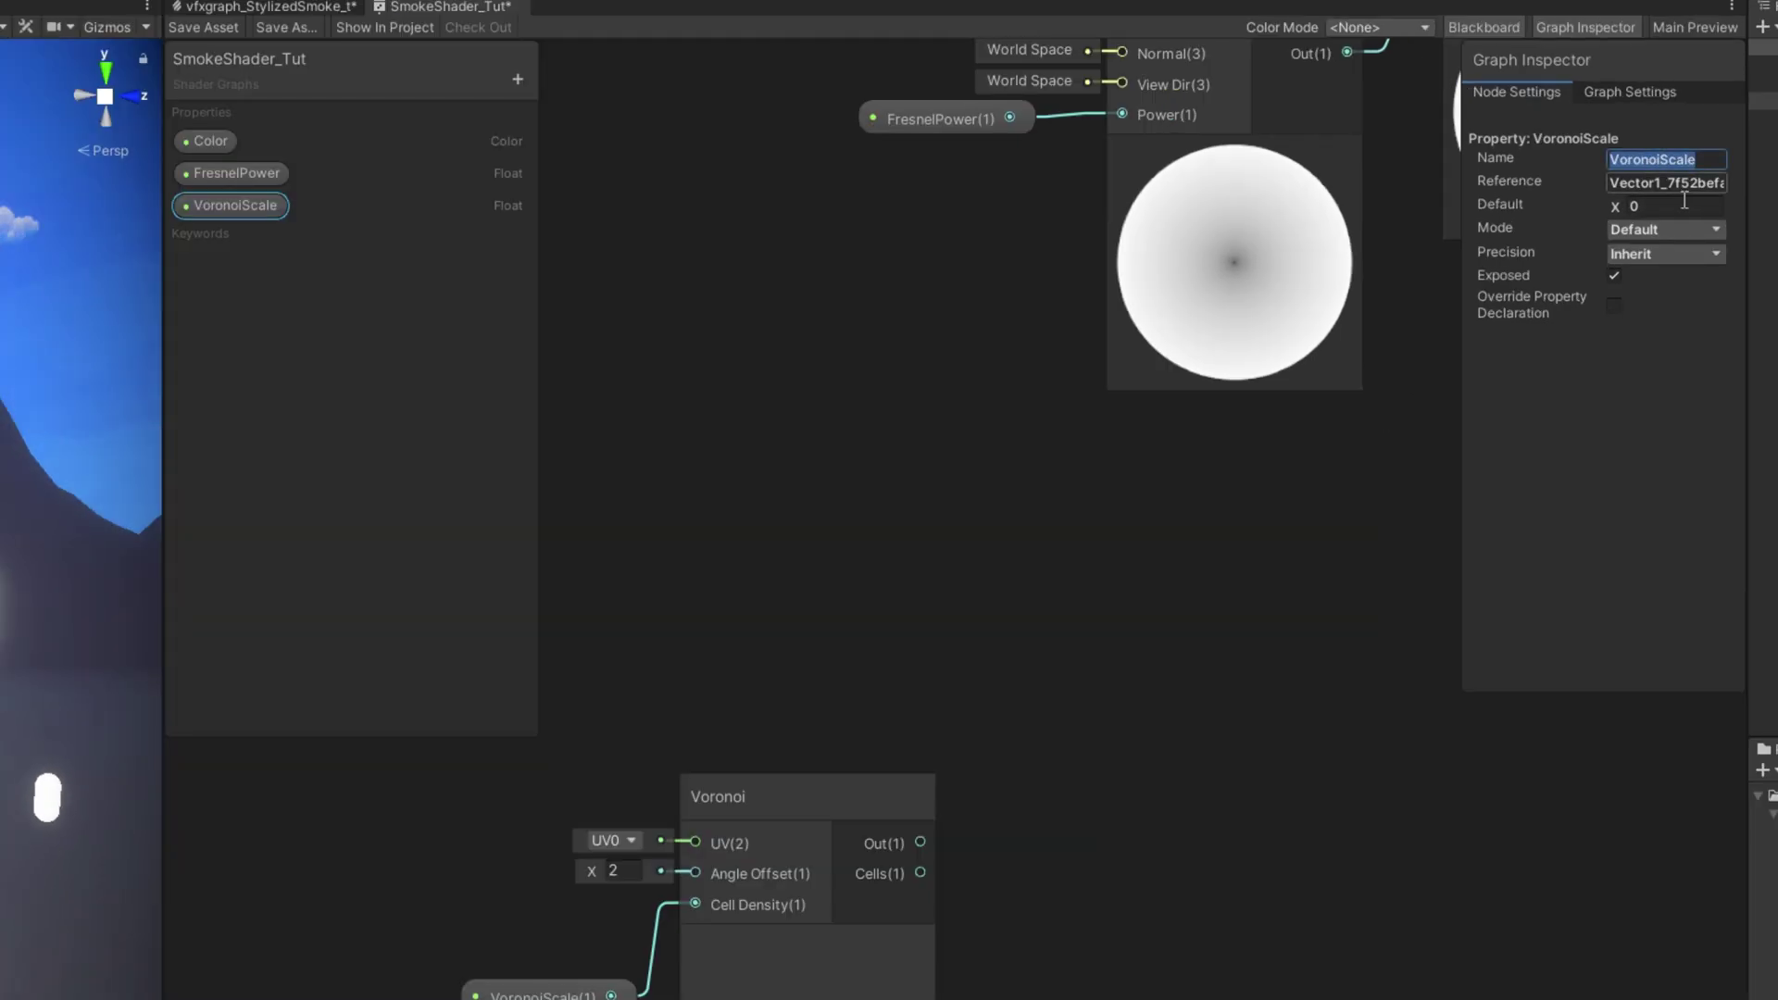
type("VoronoiScale")
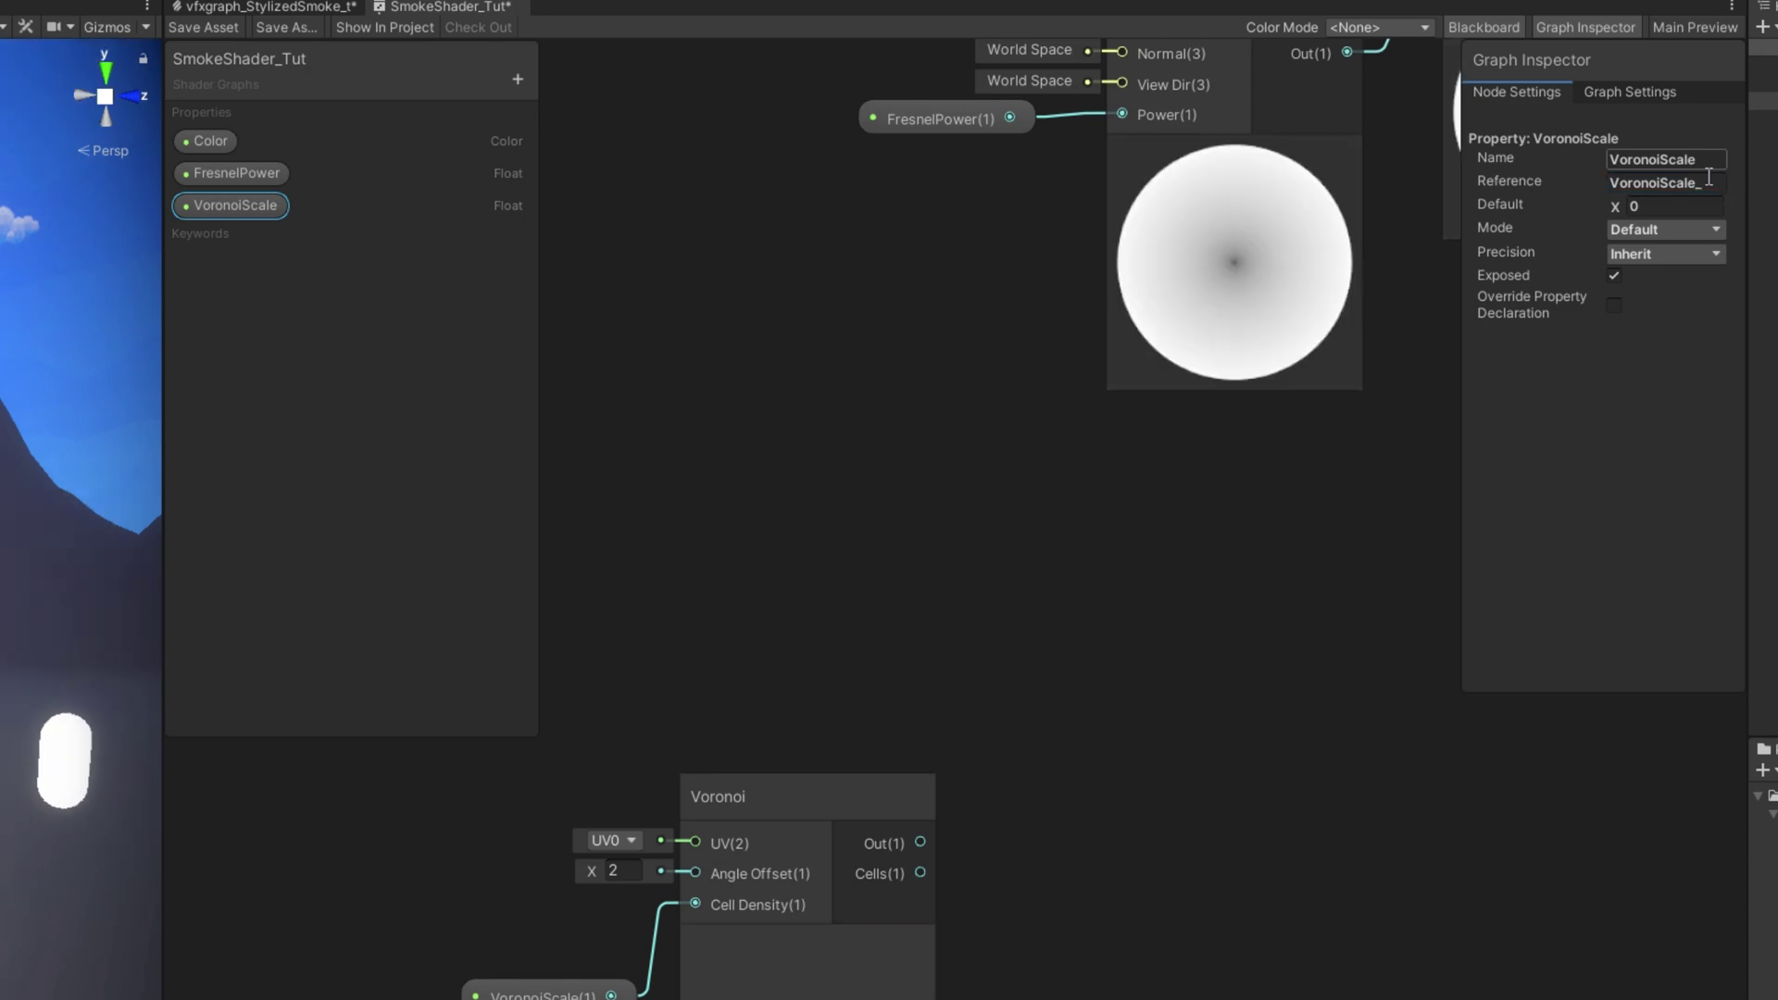
left_click(1671, 205)
type("3")
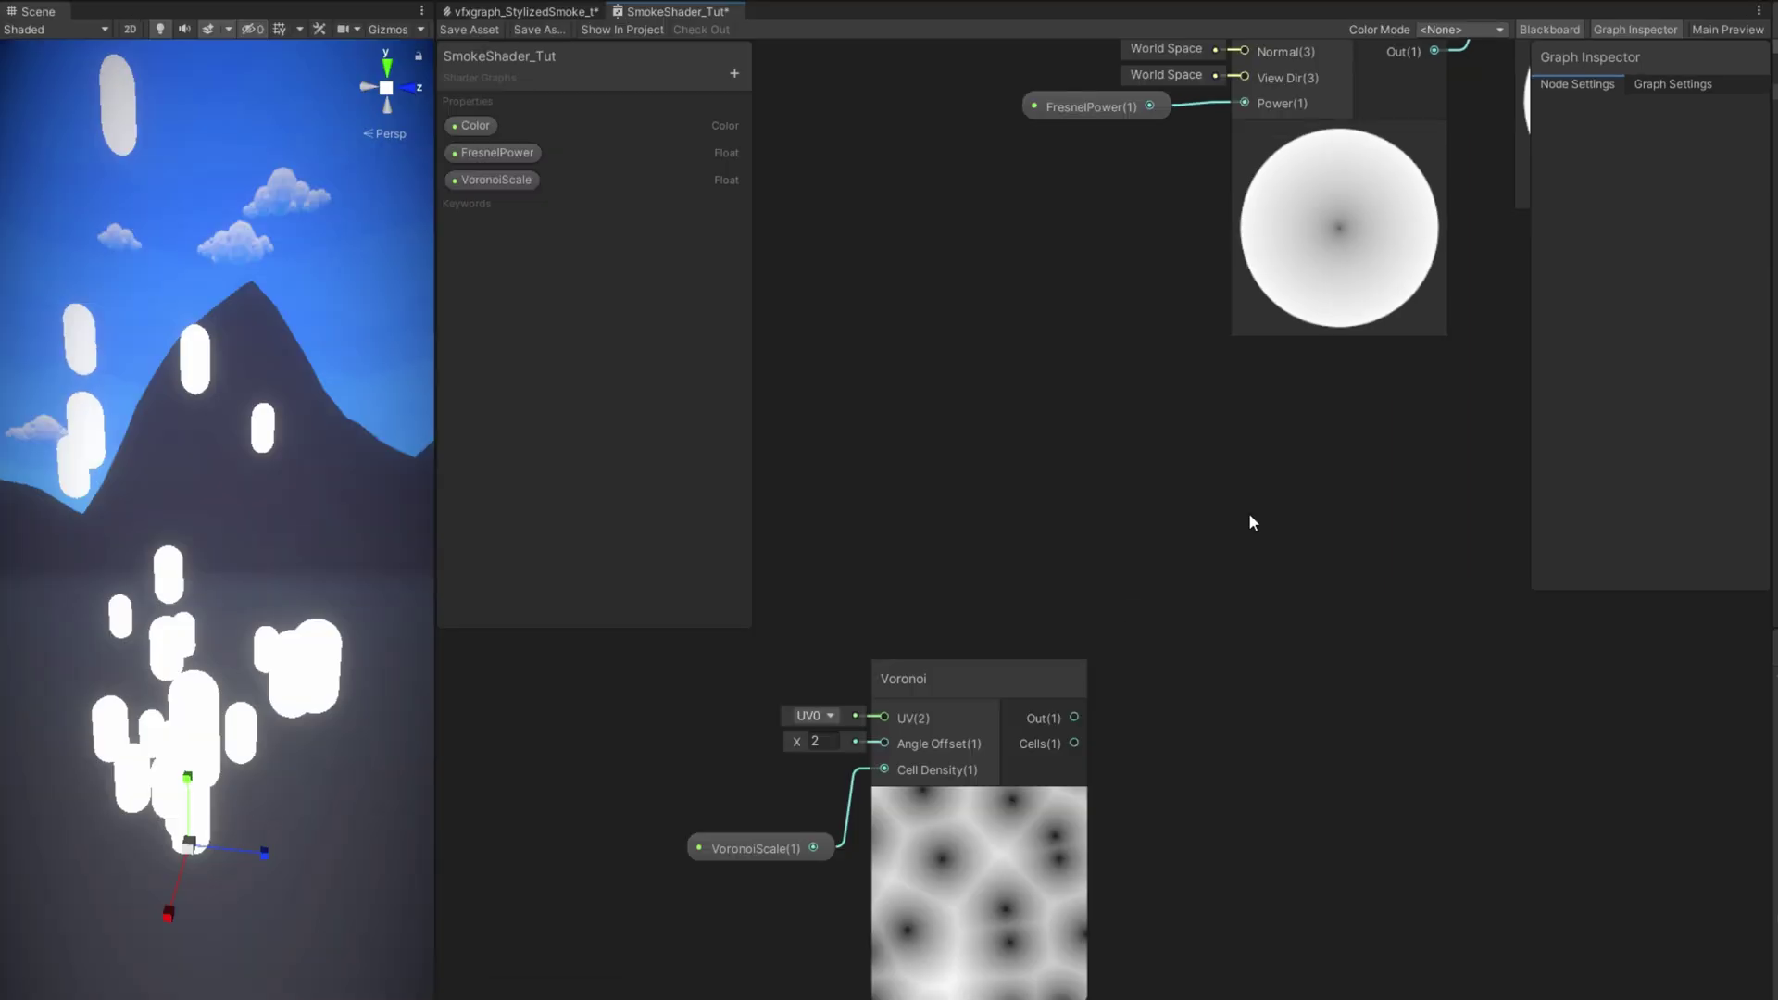
middle_click_drag(1129, 604, 480, 967)
Step: Feed the Voronoi output into Alpha and add a Float property named AlphaClip
left_click_drag(609, 891, 1443, 364)
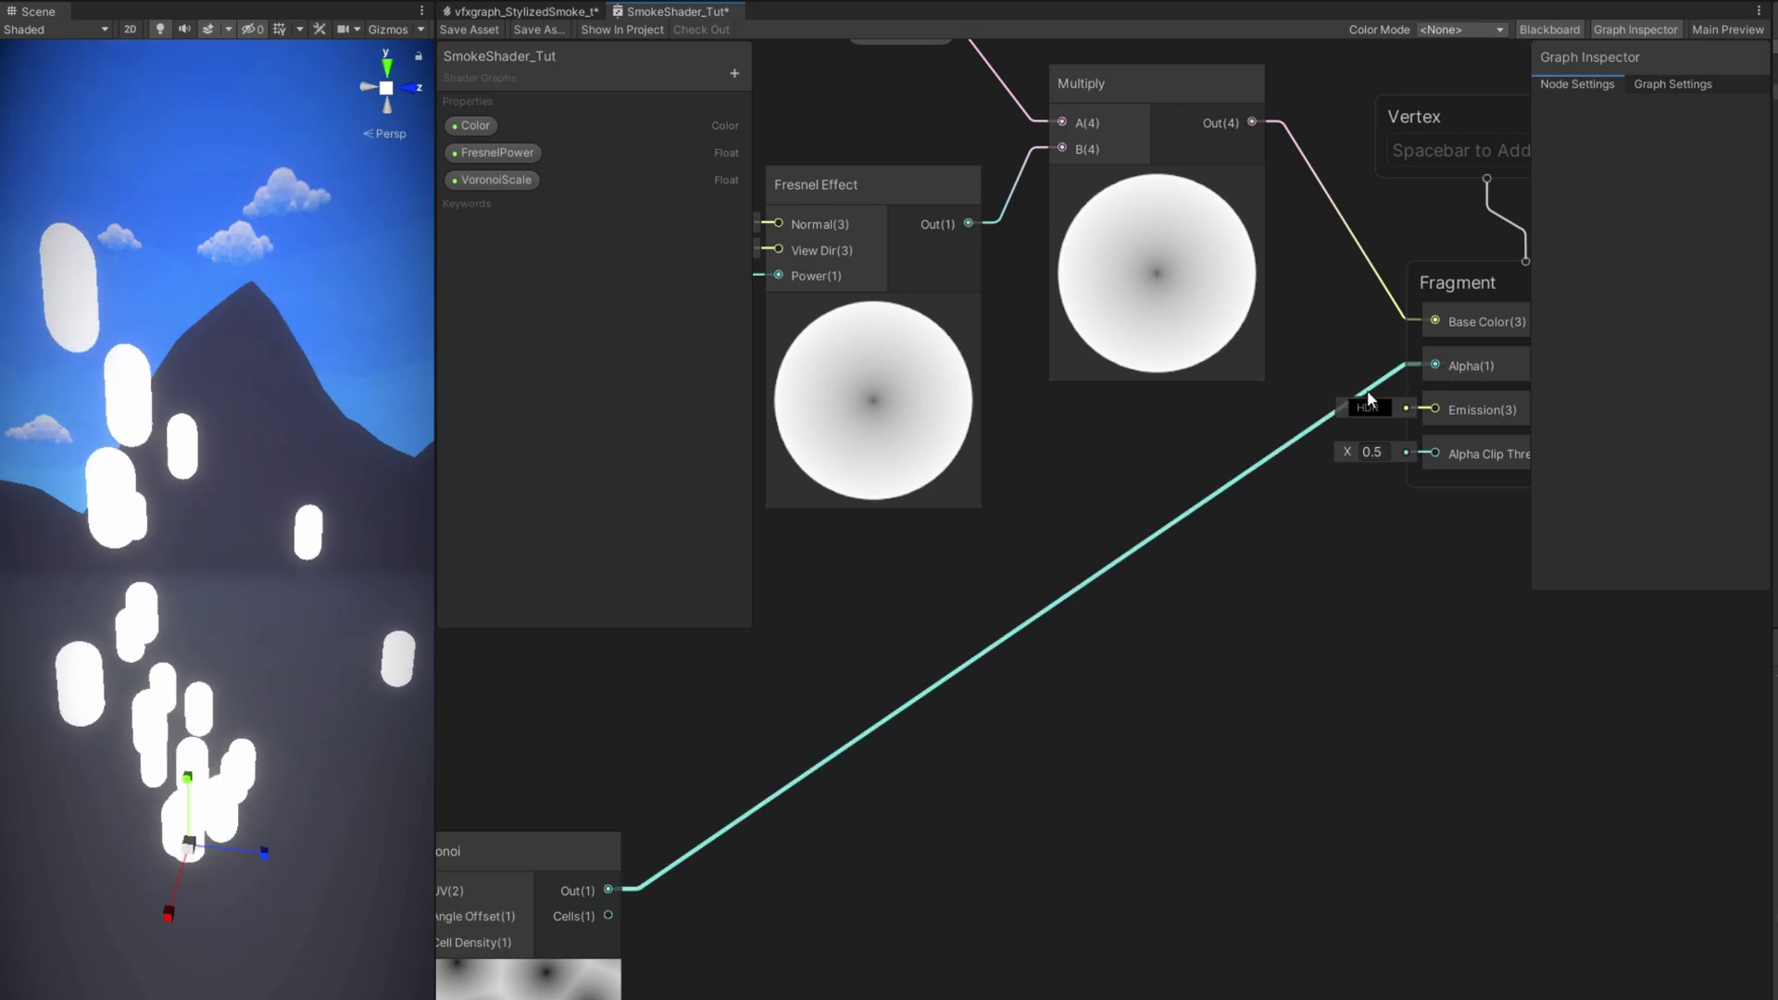
middle_click_drag(1363, 404, 1159, 433)
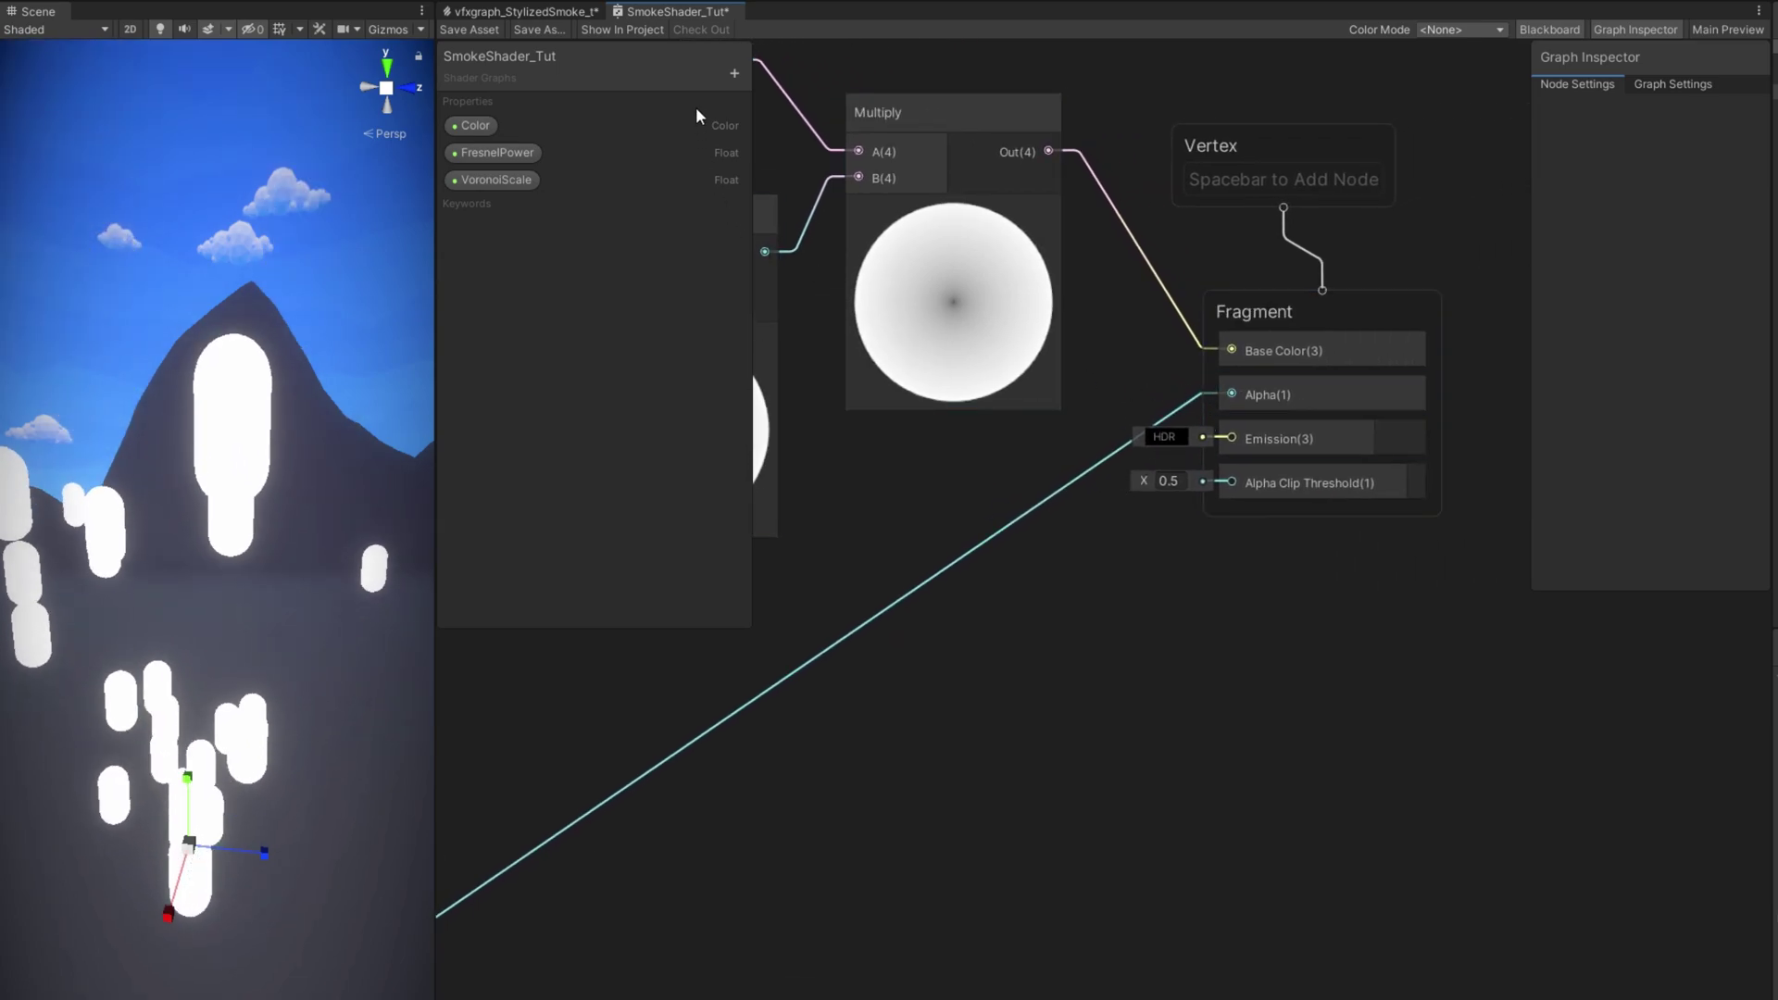
left_click(732, 74)
left_click(759, 91)
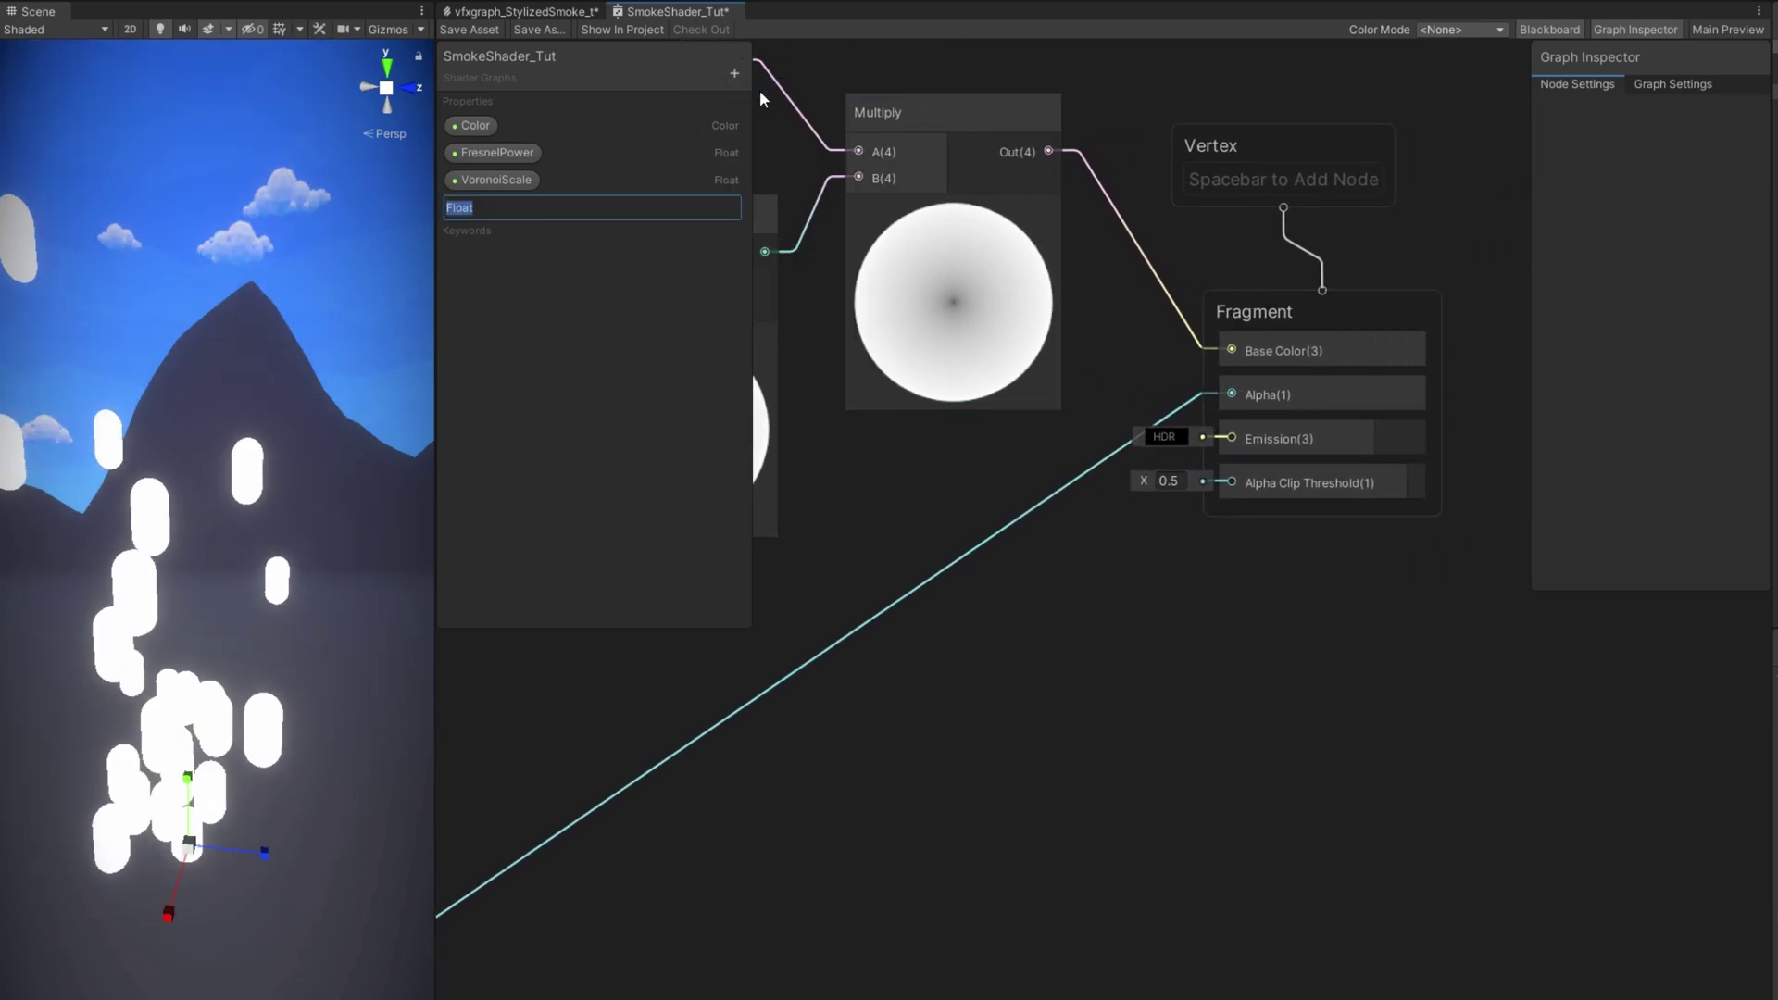
type("AlphaCli")
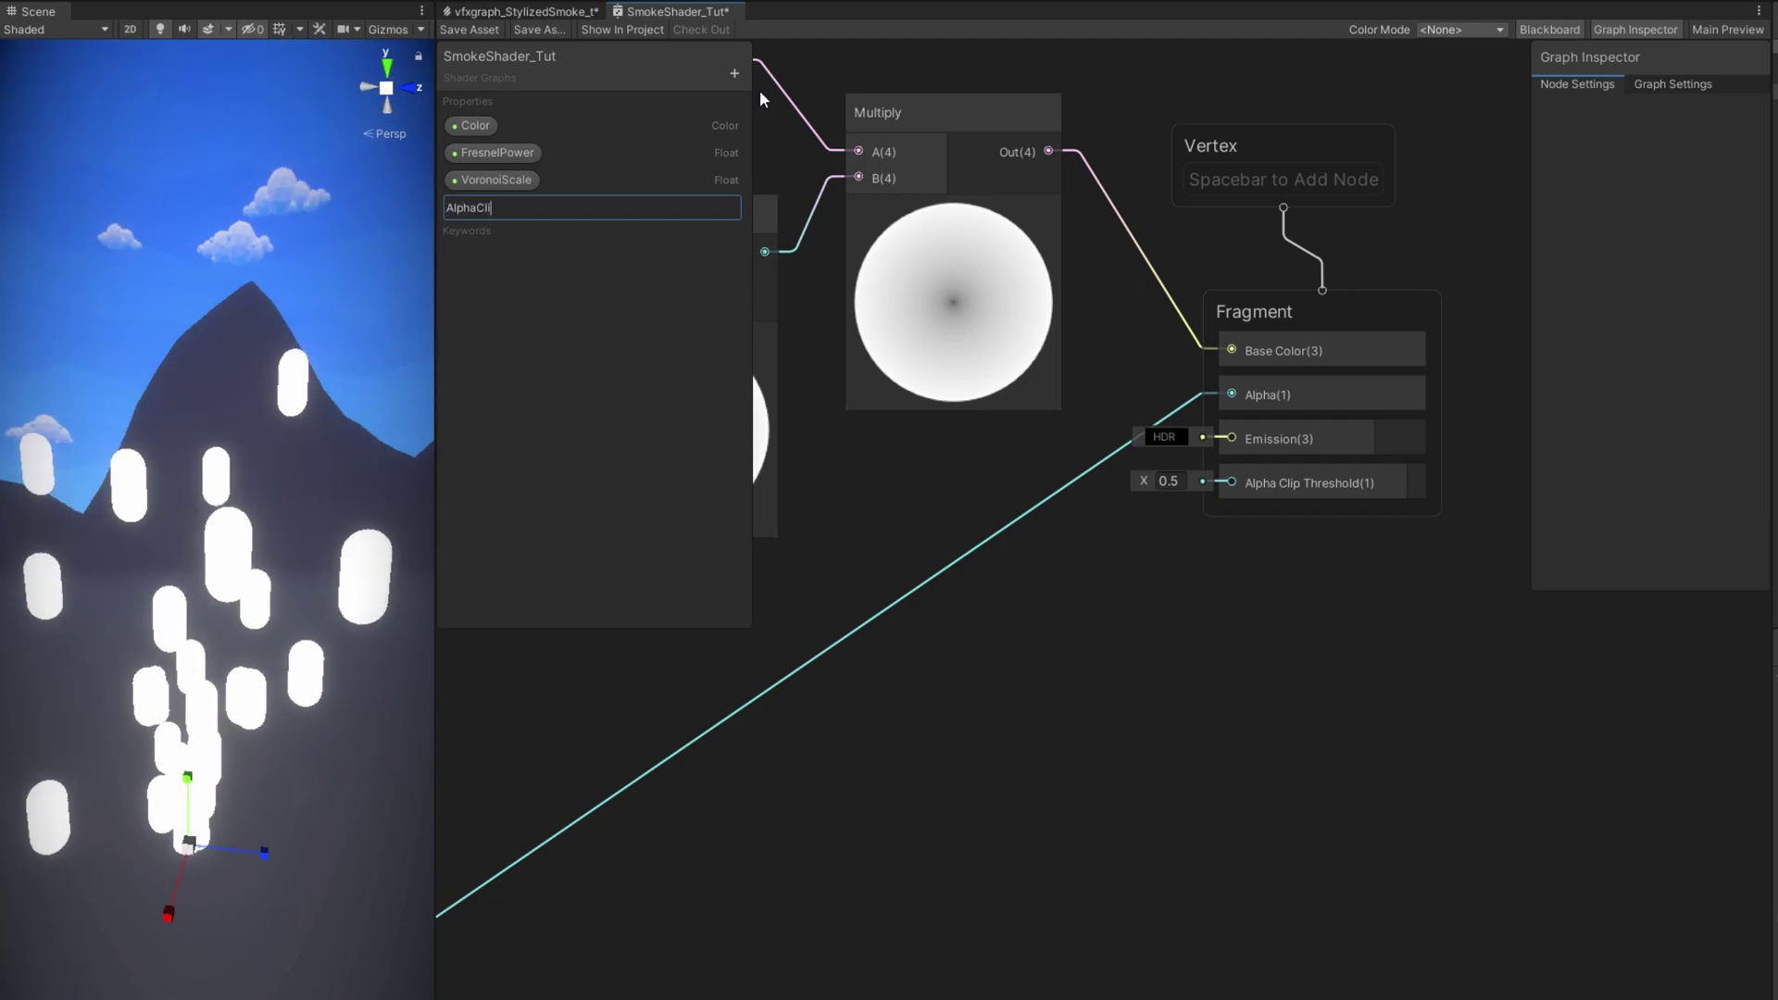
type("p")
key("Return")
Step: Make AlphaClip a Slider with reference AlphaClip_, wire it to Alpha Clip Threshold, and save
left_click(485, 208)
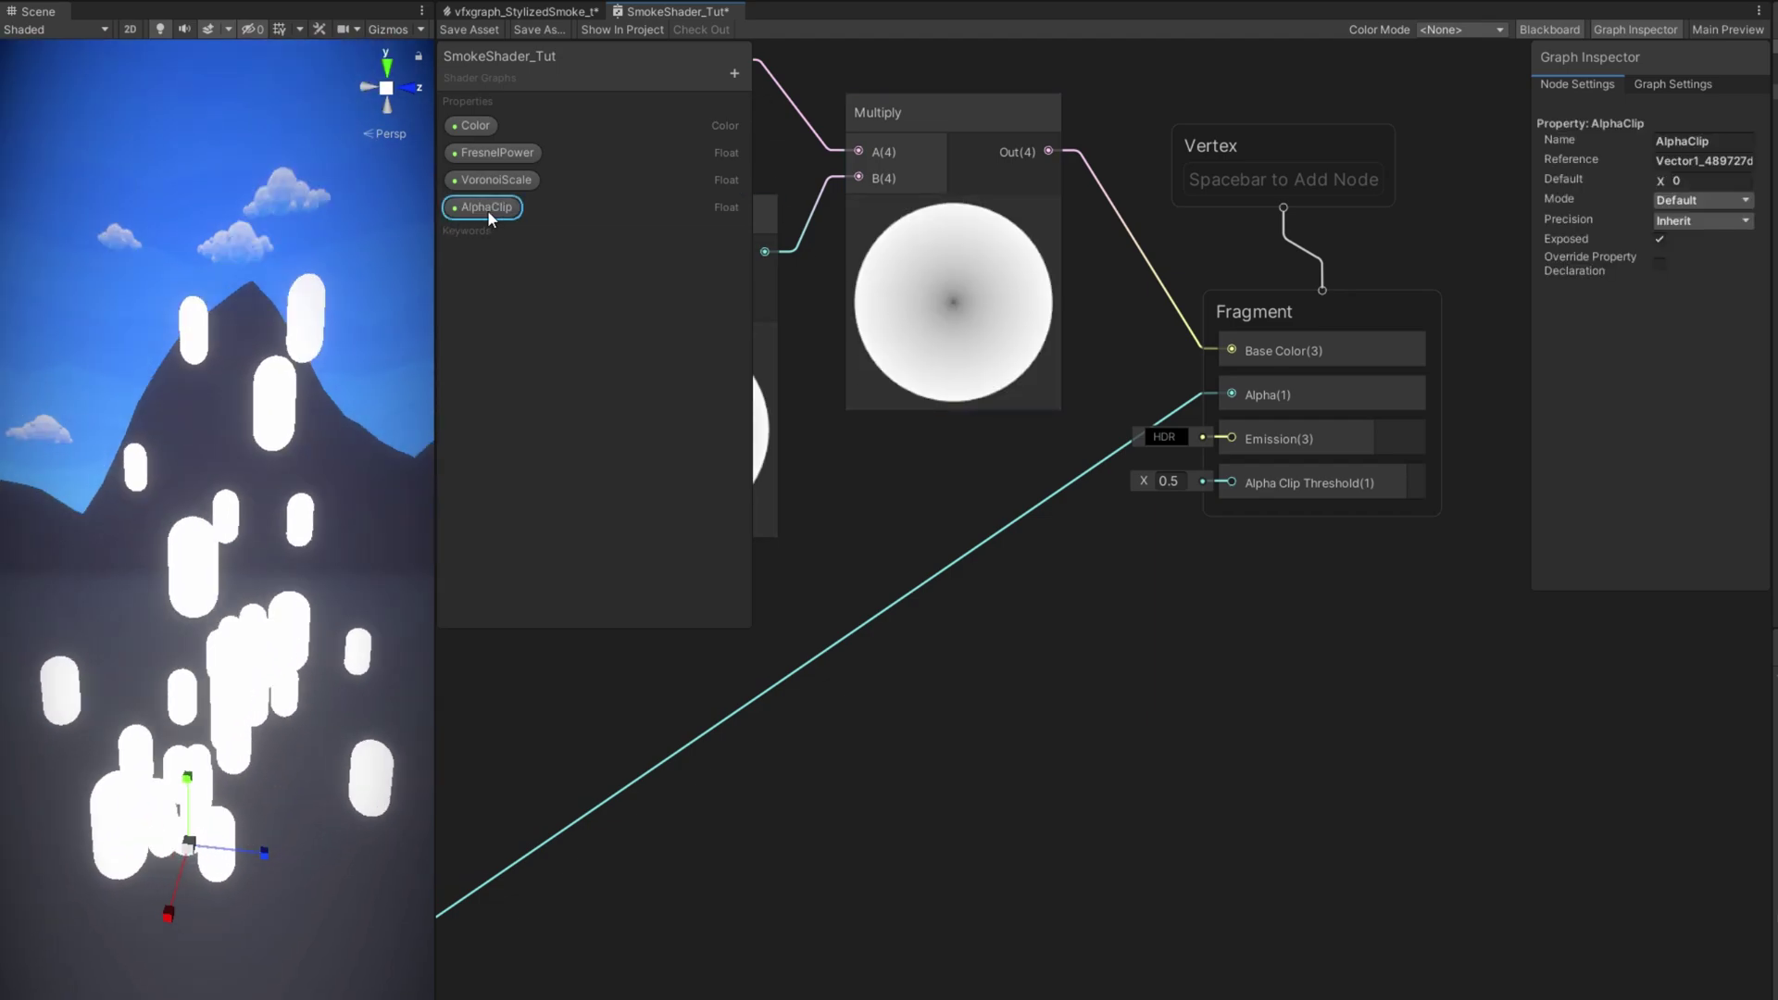
left_click(1714, 160)
left_click_drag(1753, 160, 1698, 161)
type("AlphaClip")
key("ctrl+a")
type("AlphaClip_")
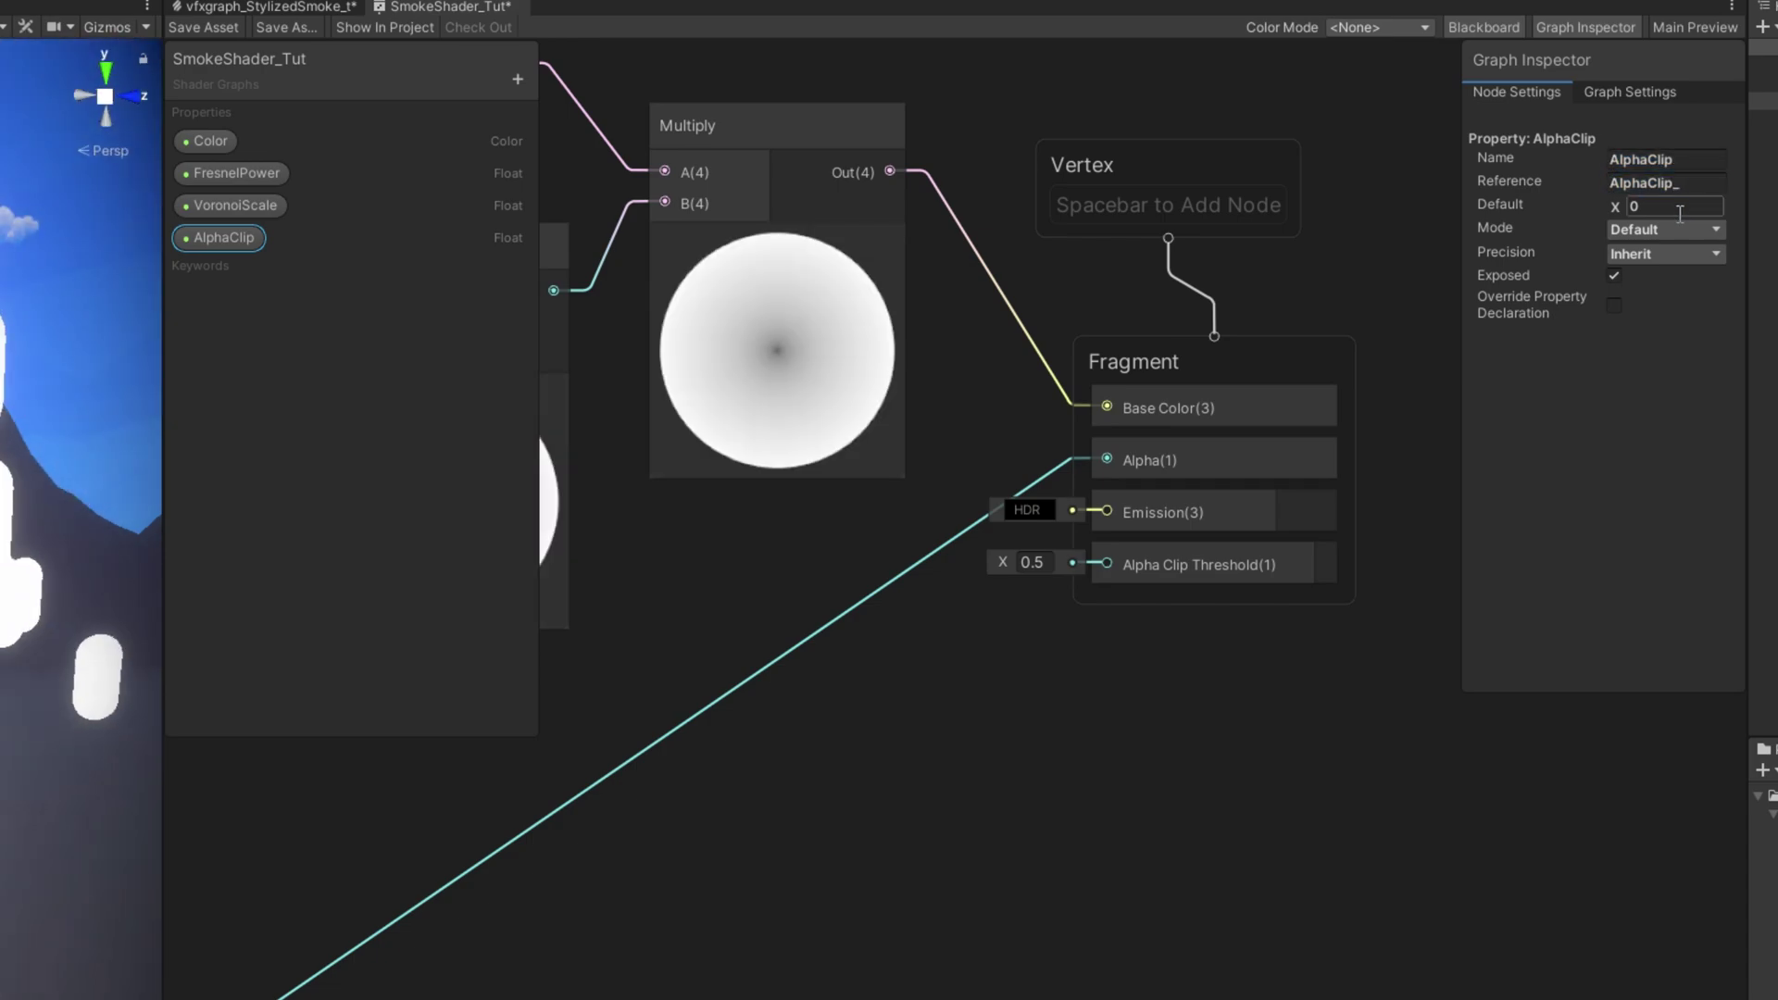
left_click(1665, 230)
left_click(1660, 270)
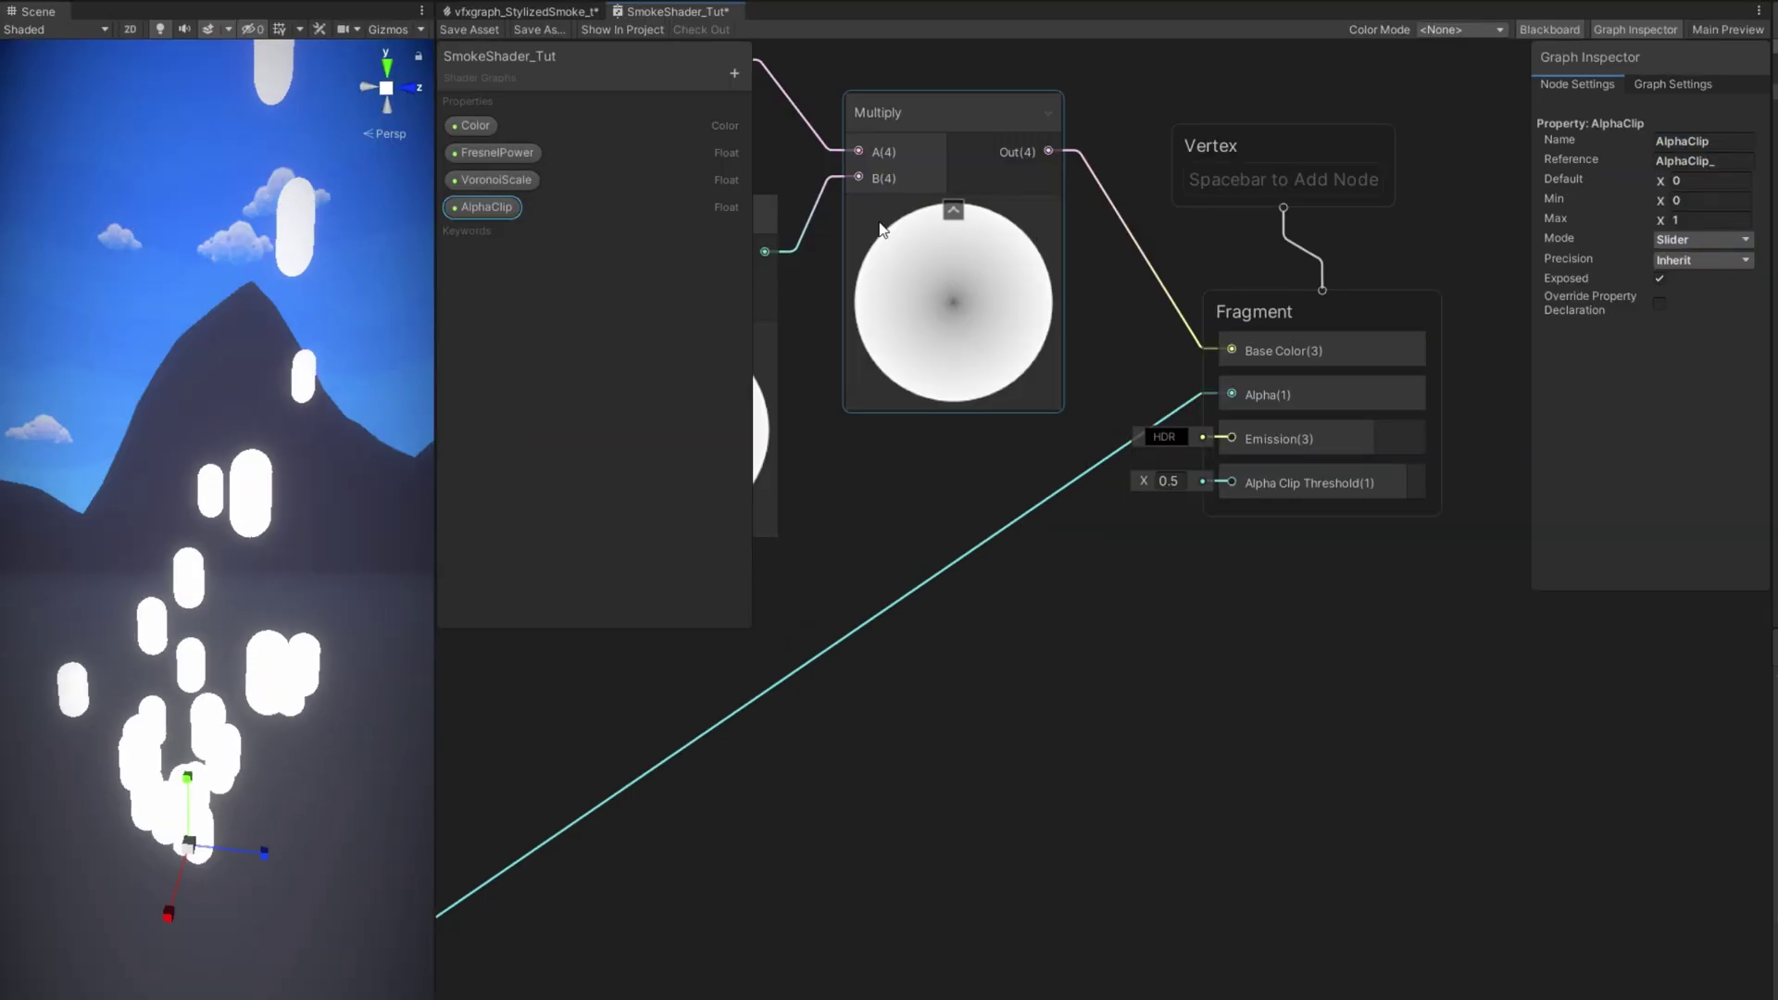
left_click_drag(486, 207, 1234, 479)
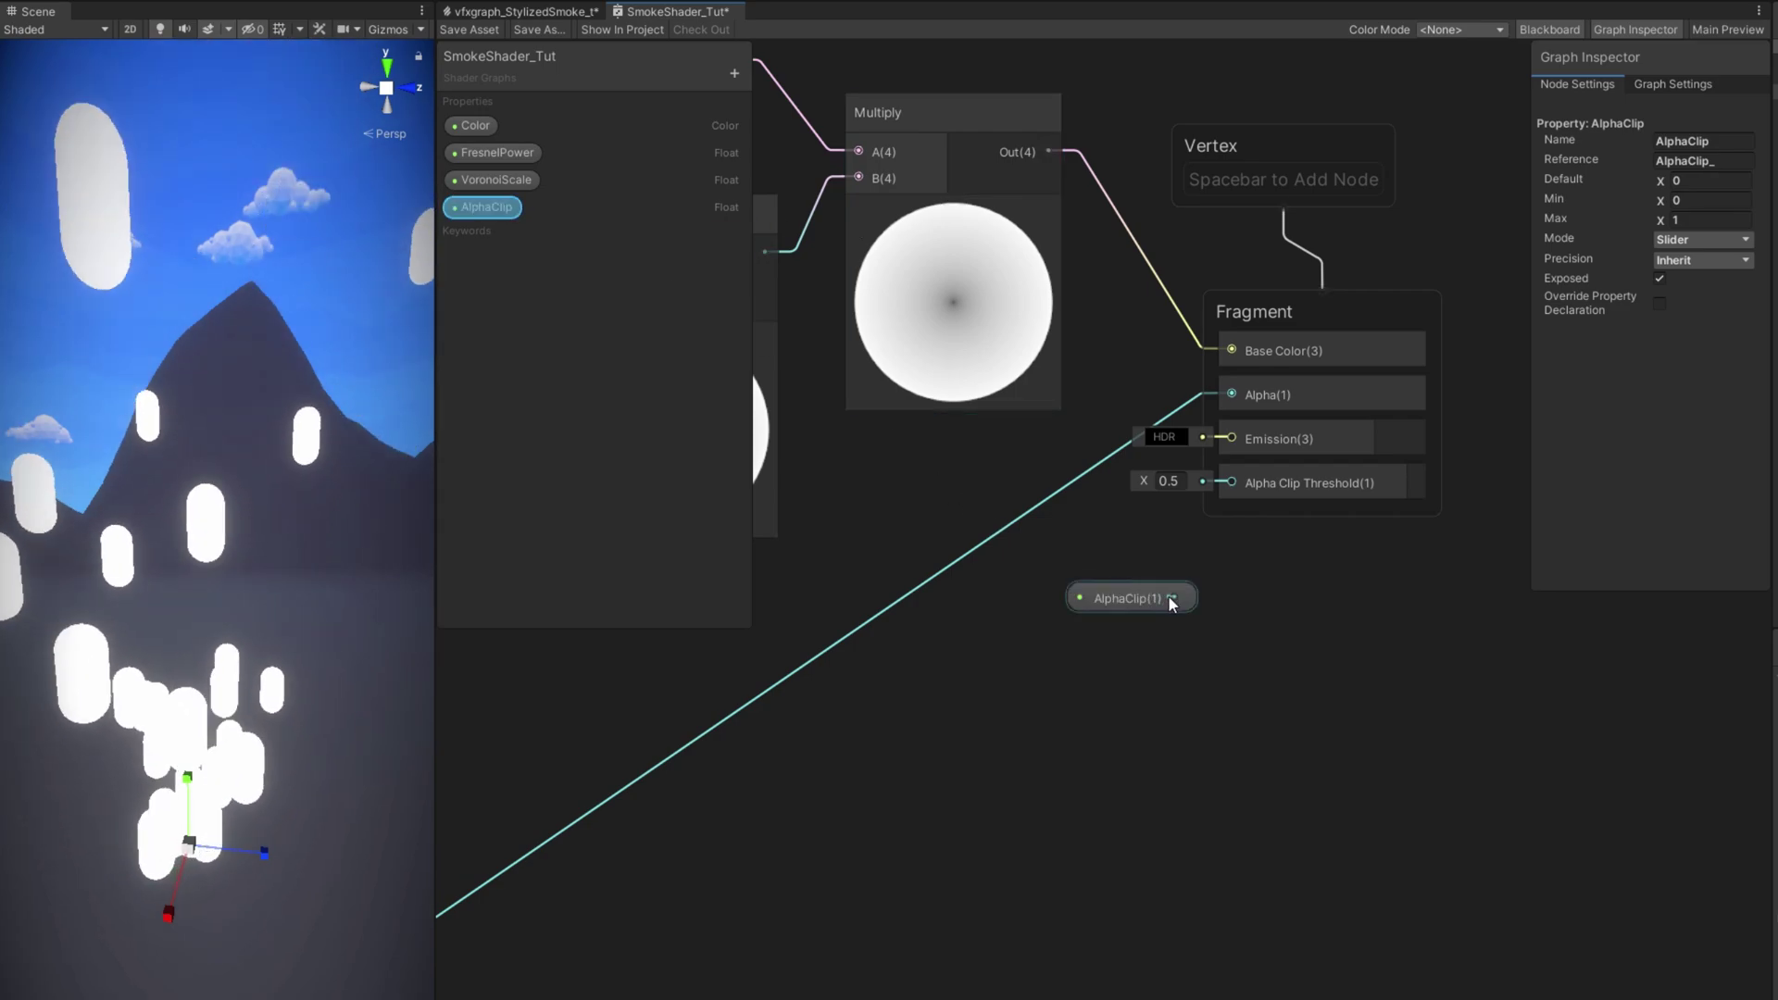
left_click_drag(1120, 591, 1014, 598)
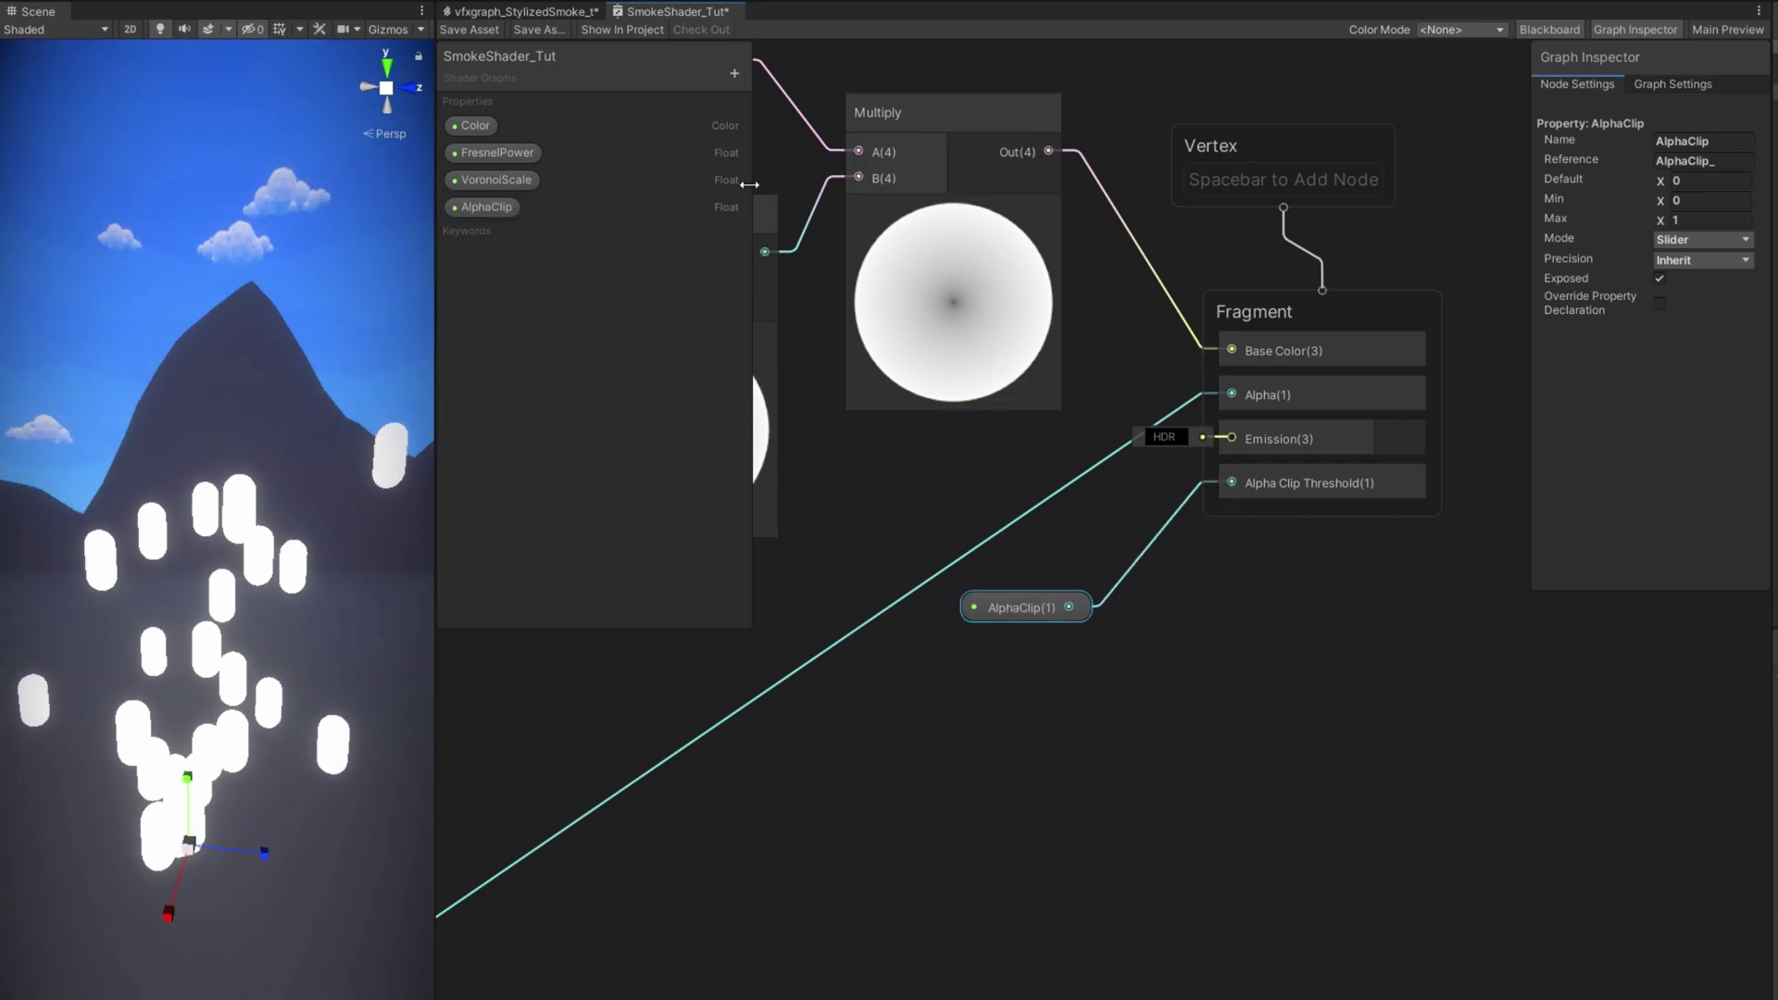
left_click(469, 29)
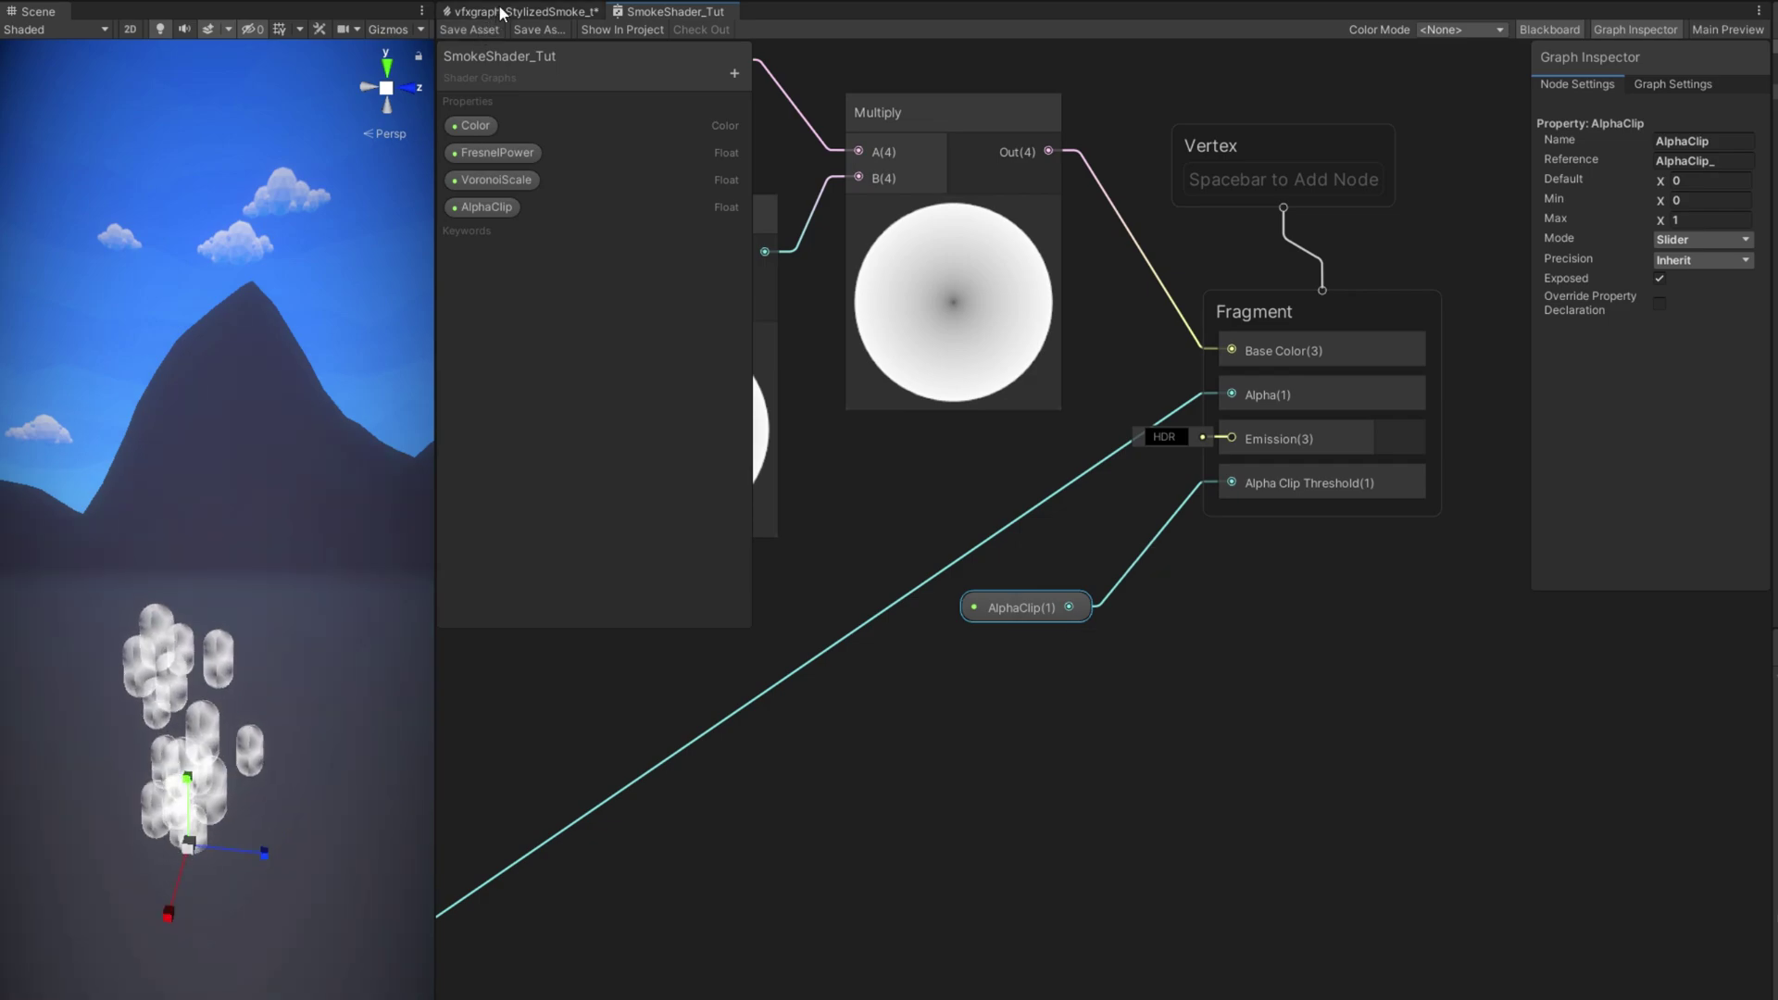
Step: Set the Output Particle Mesh Alpha Clip to about 0.35
left_click(500, 13)
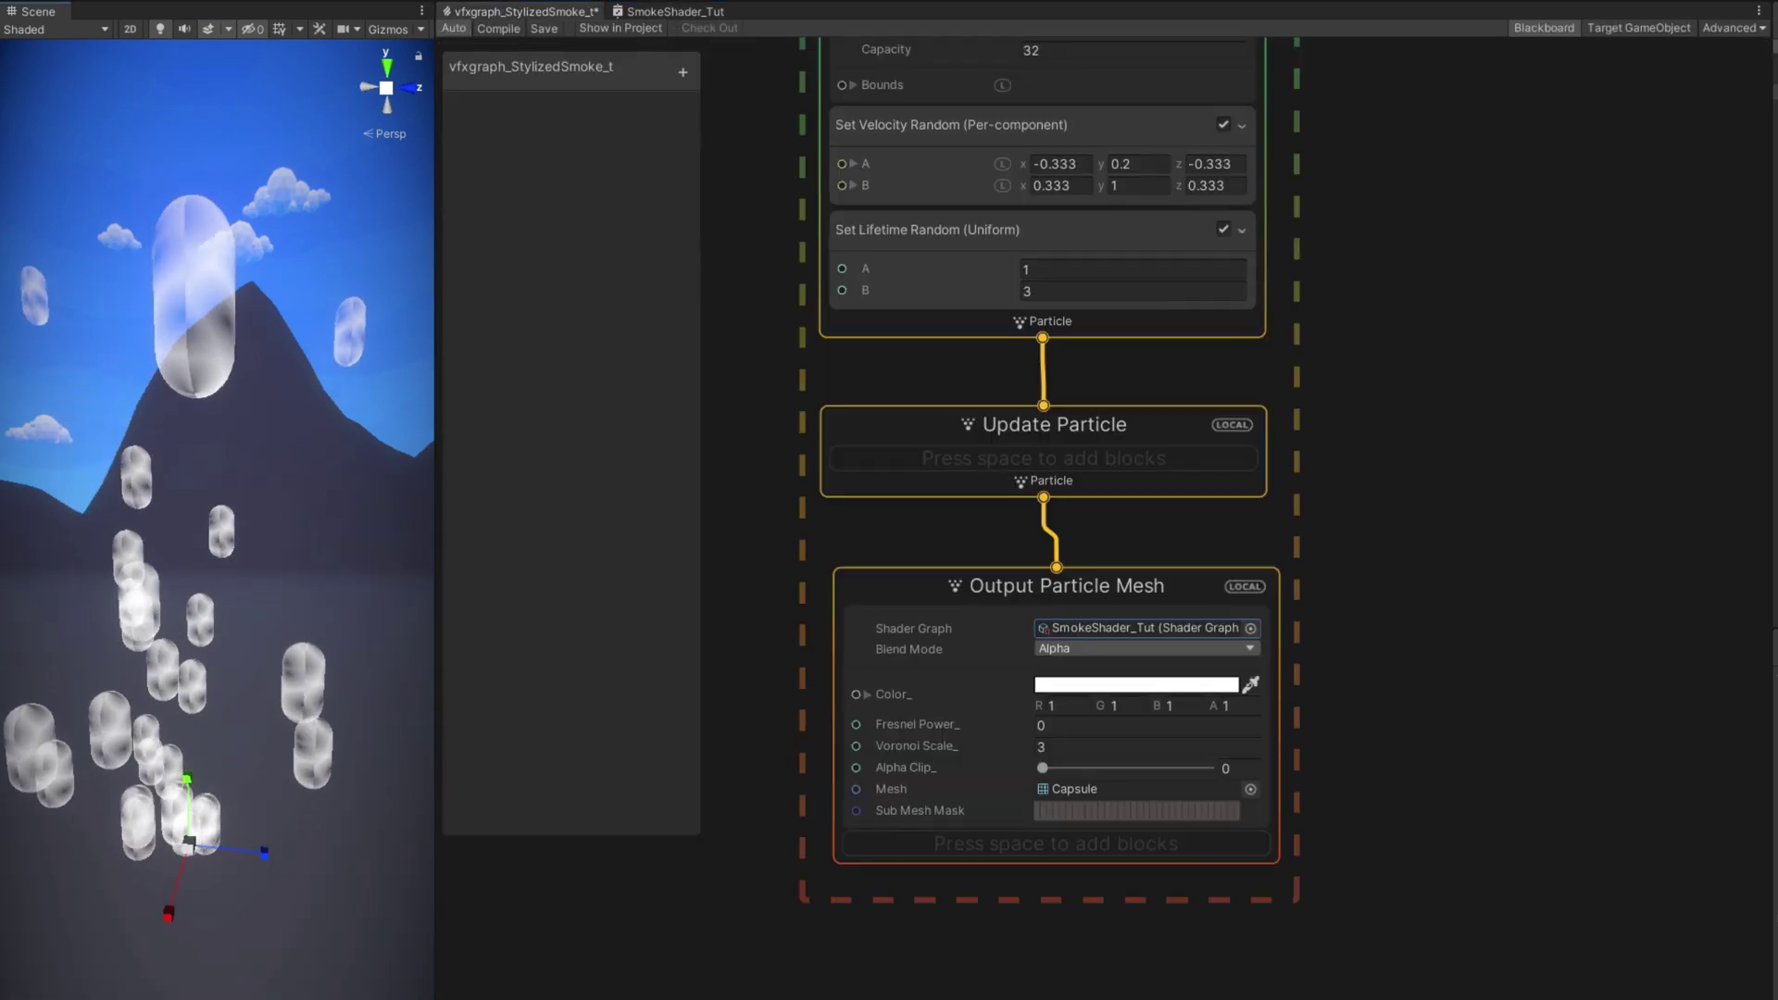
right_click_drag(274, 863, 211, 863)
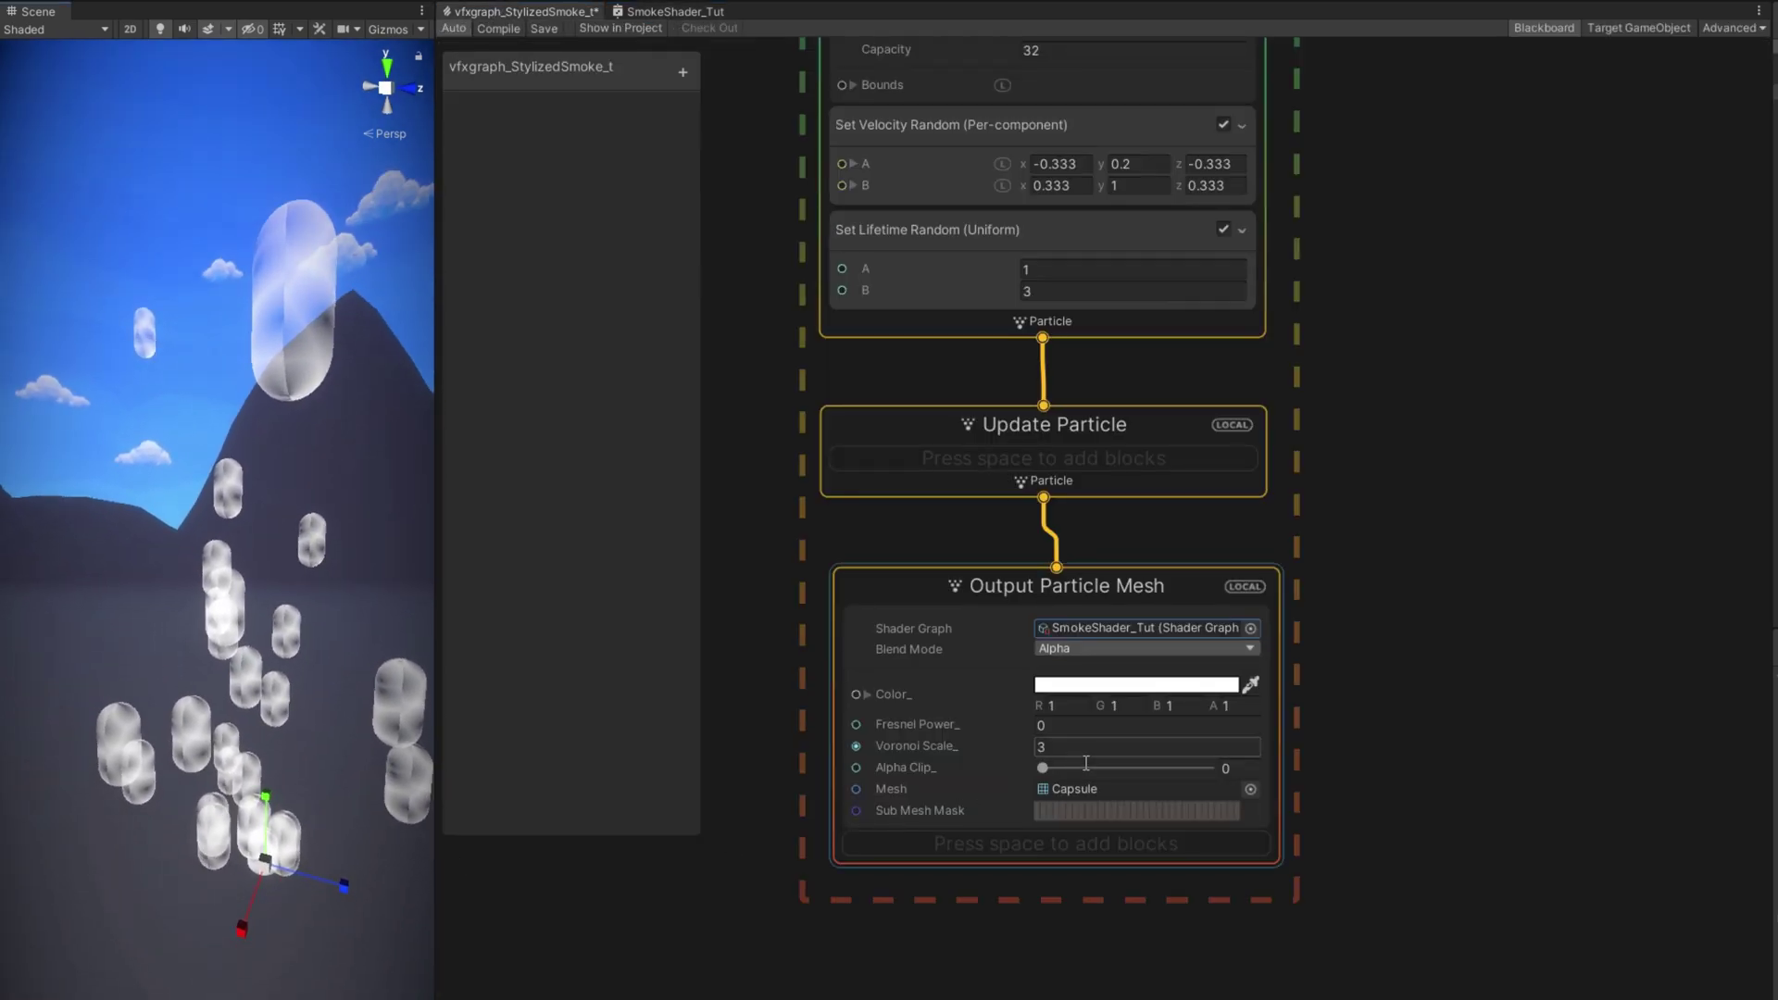
left_click(1054, 769)
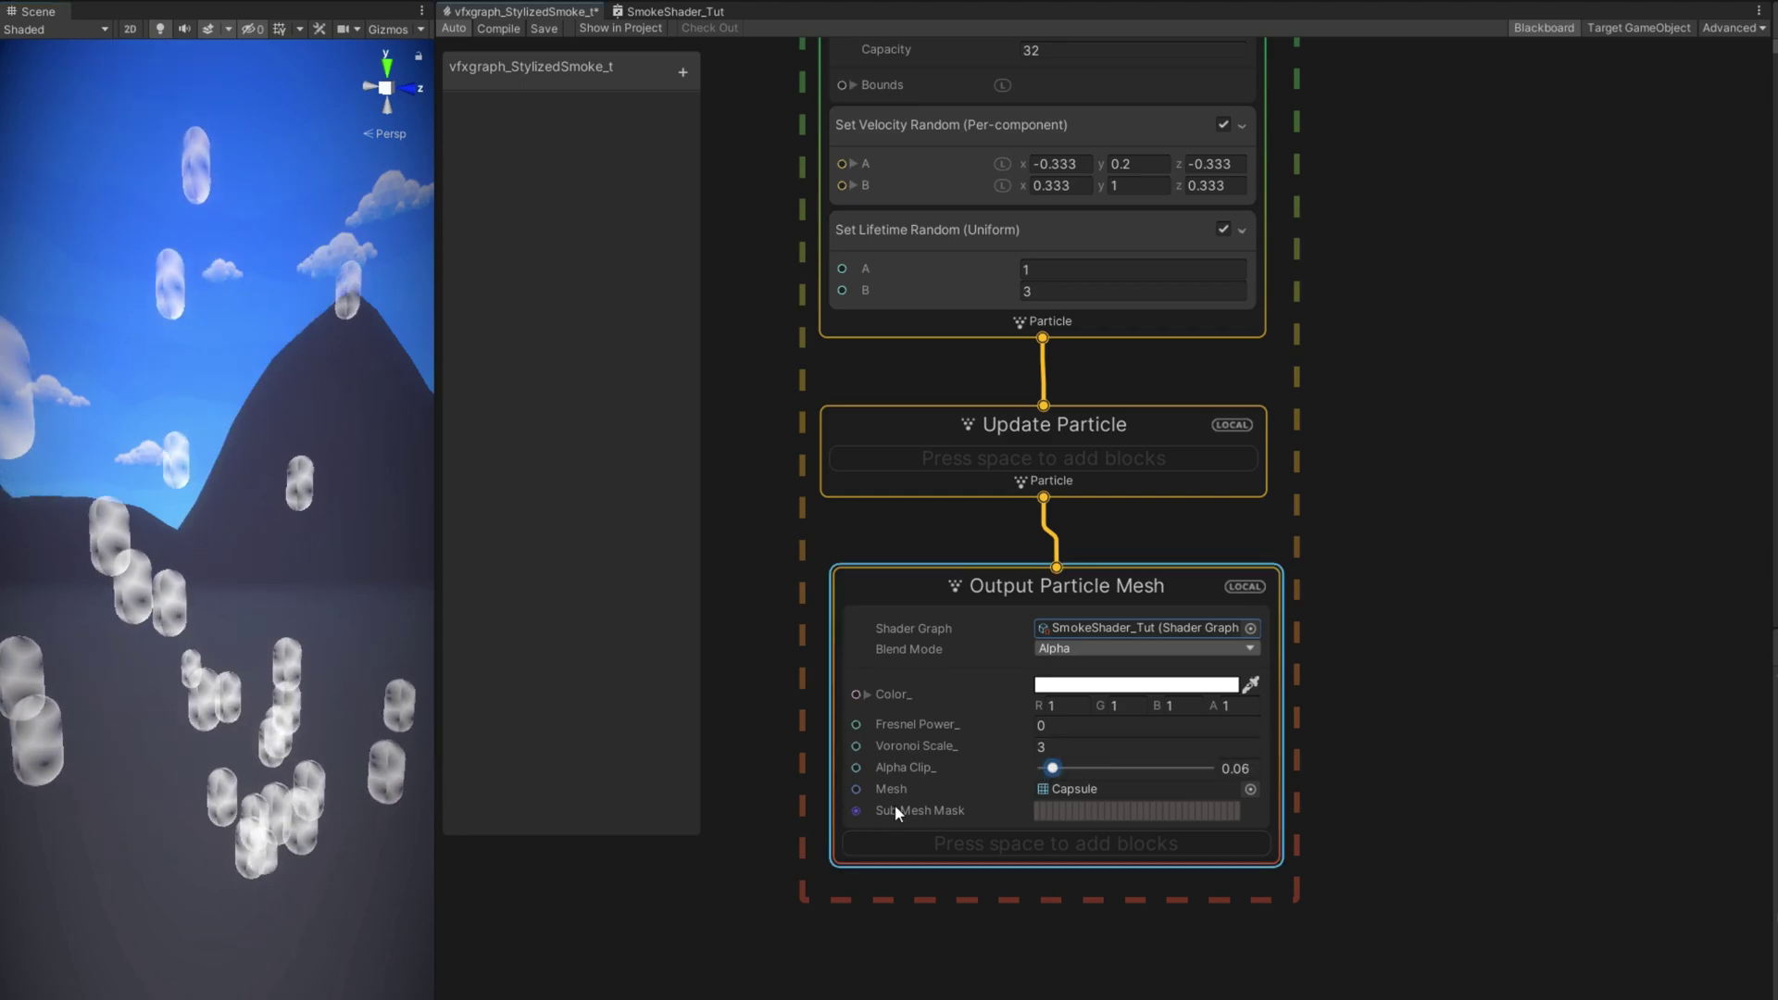
mouse_move(1046, 769)
left_mouse_down()
mouse_move(1138, 771)
mouse_move(1061, 783)
left_mouse_up()
left_click_drag(1170, 773, 1098, 770)
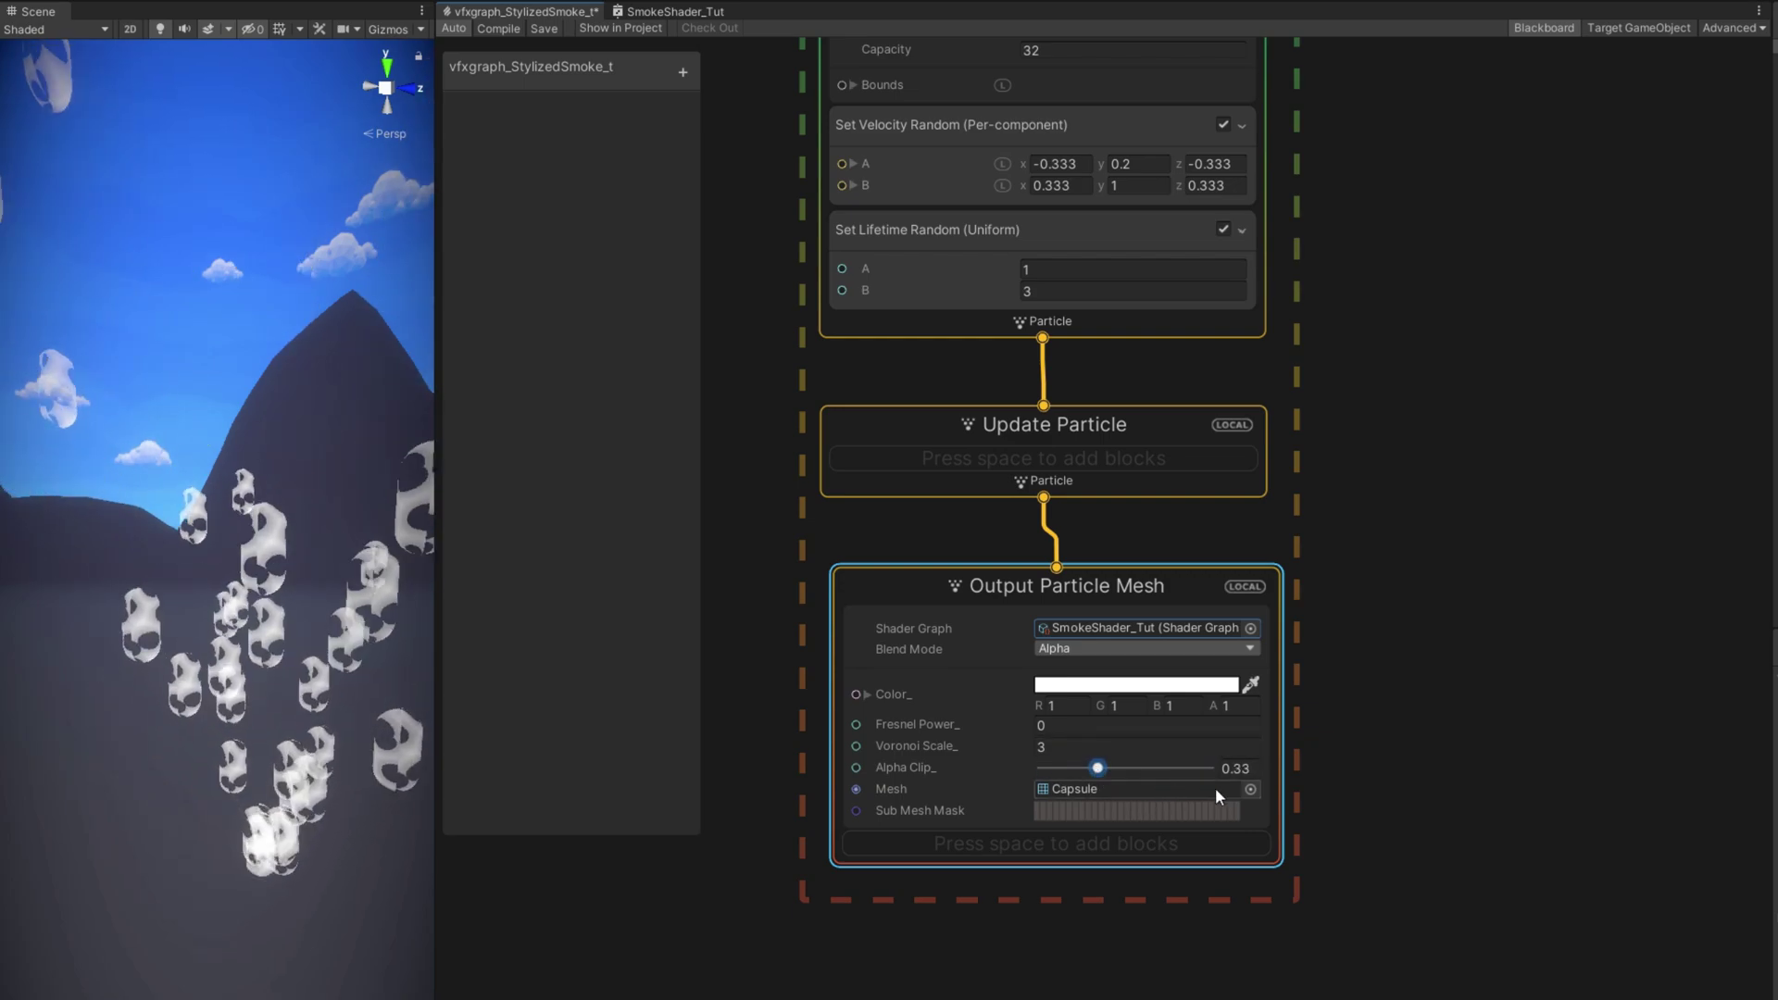
Step: Change the particle mesh from Capsule to Smoke01
left_click(1249, 789)
left_click(1770, 602)
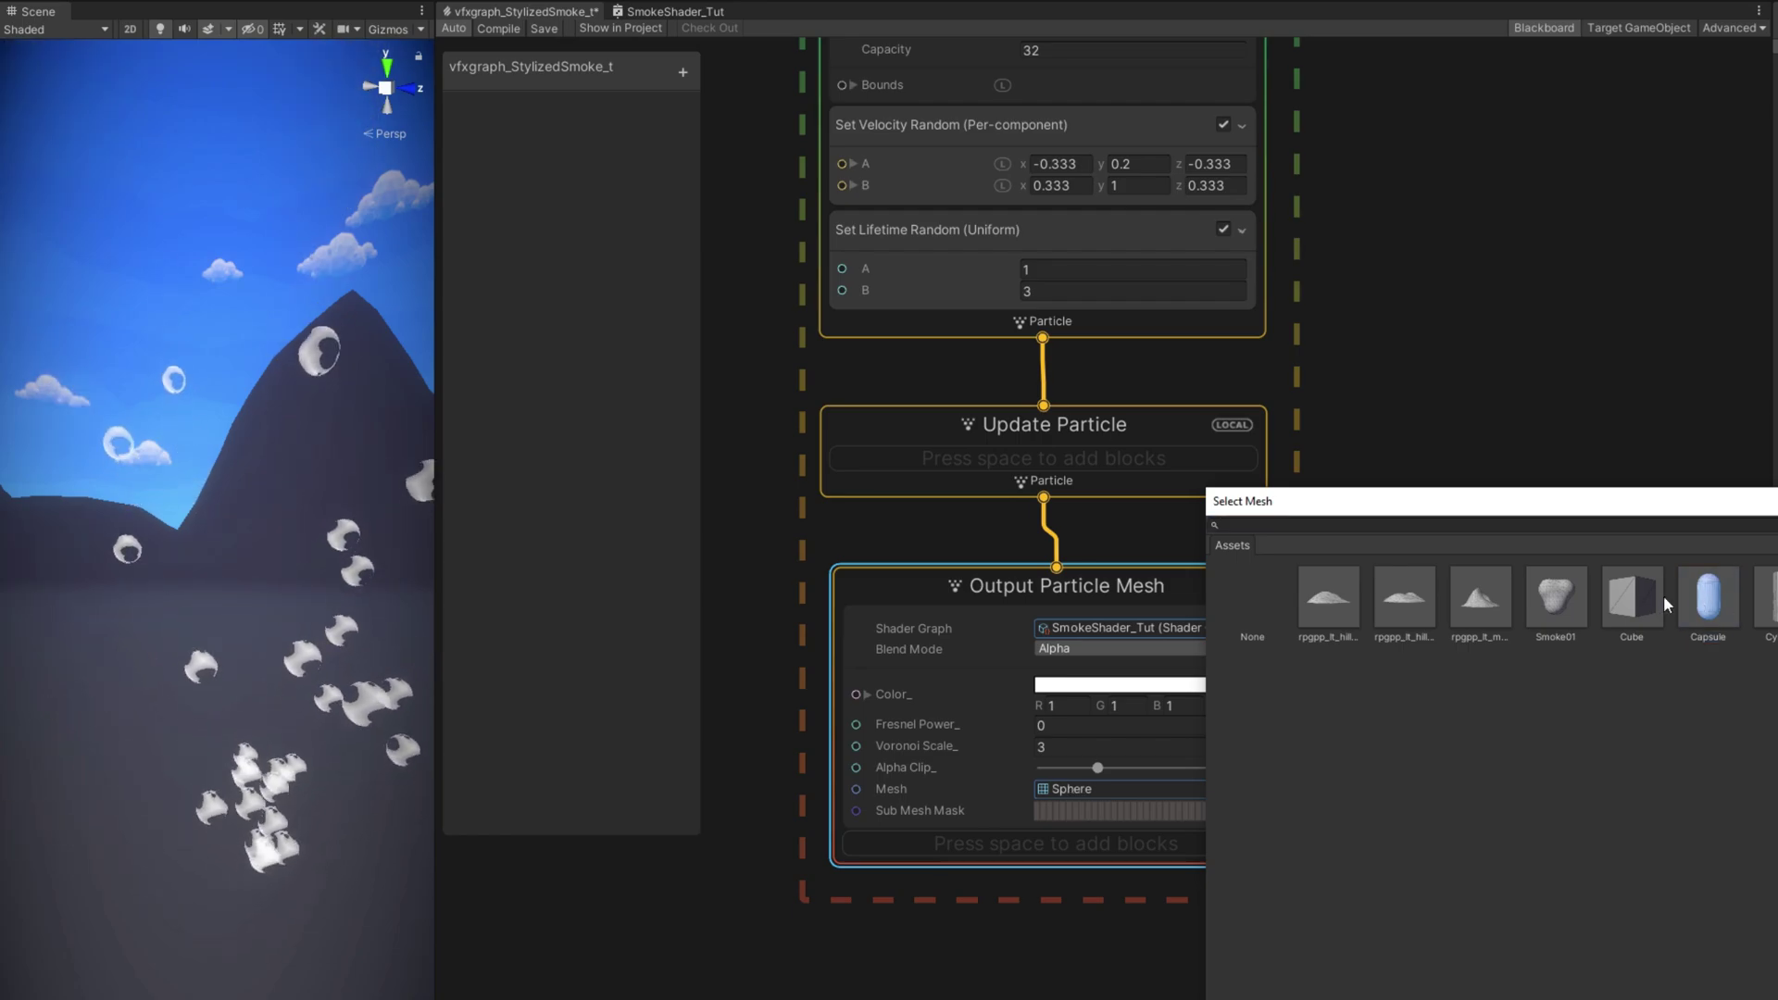
left_click(1550, 599)
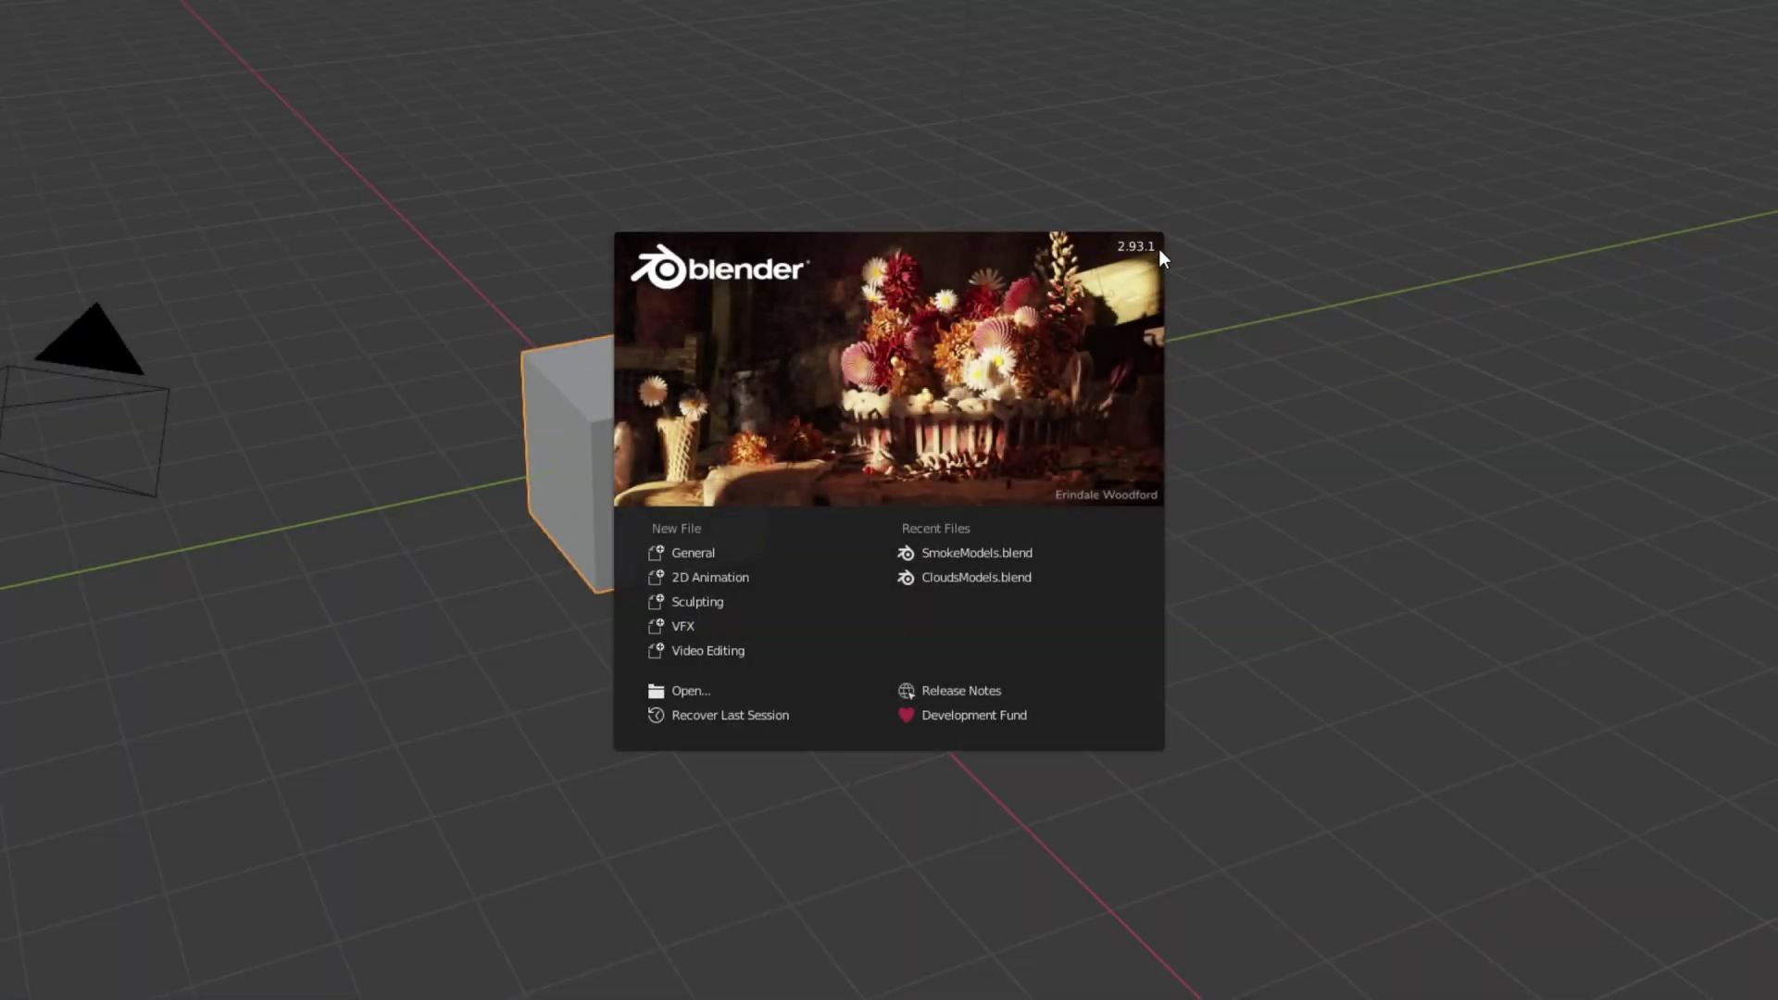
Step: Clear Blender's default scene and add an ico sphere with 1 subdivision
left_click(1206, 248)
key("a")
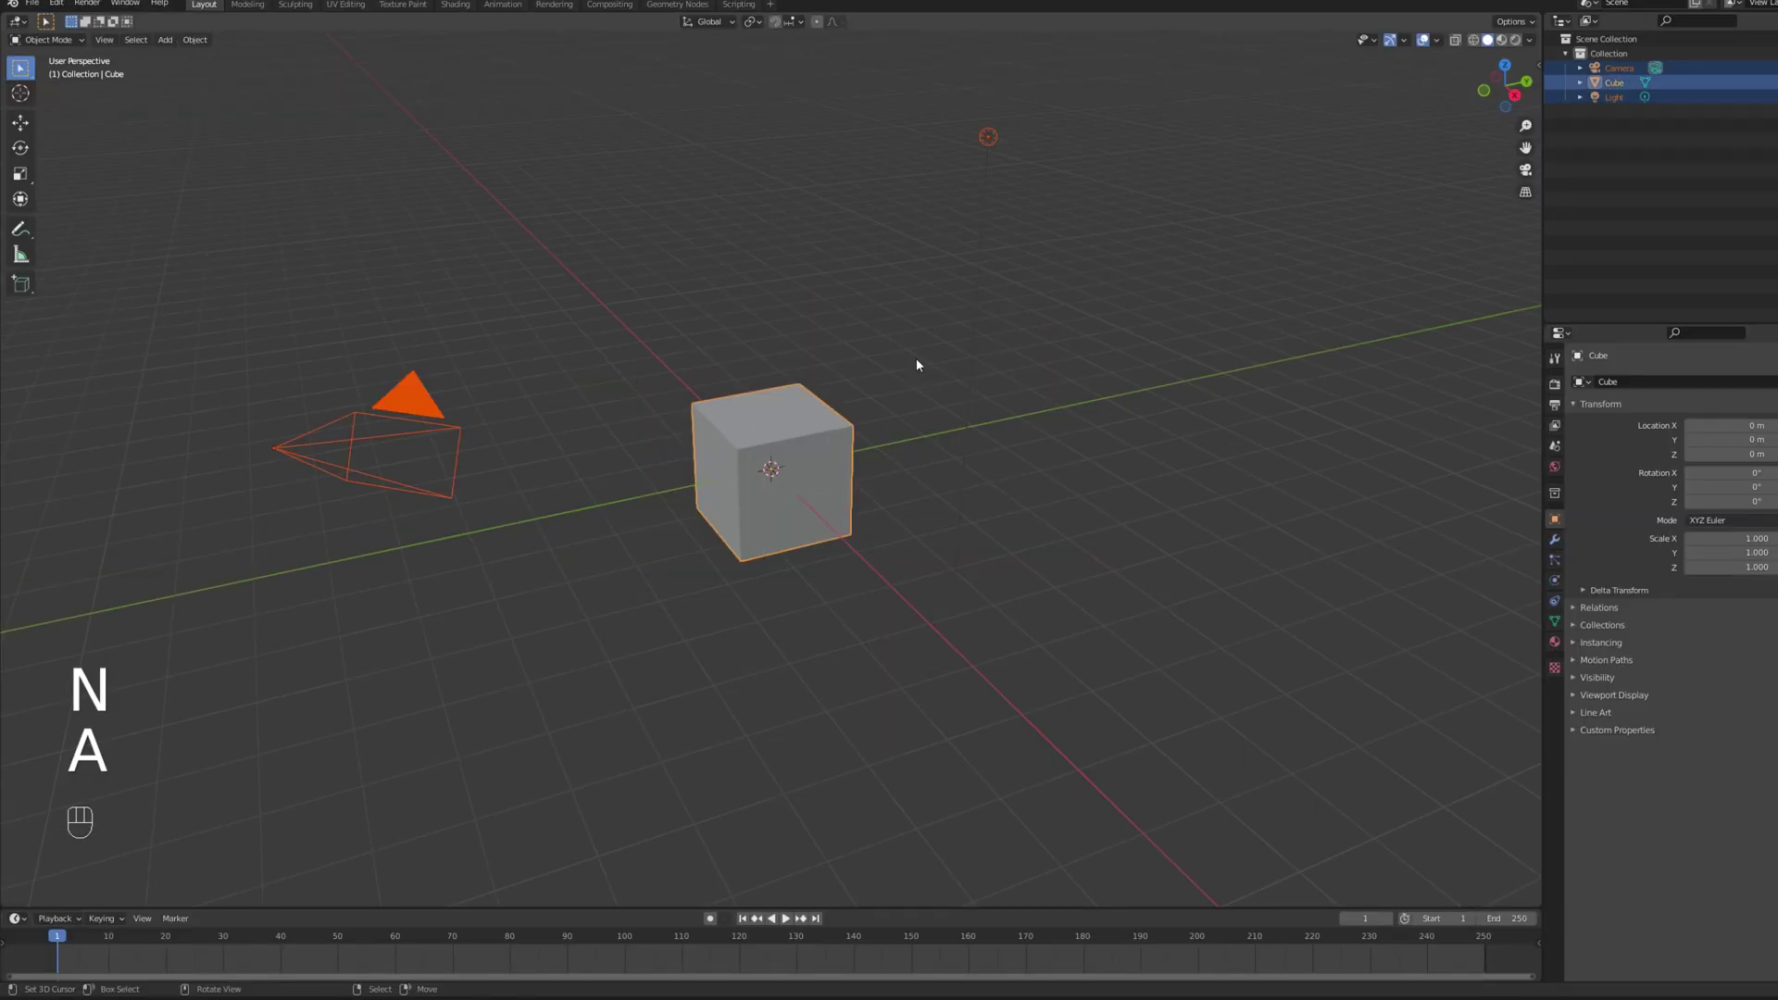
key("Delete")
key("shift+a")
mouse_move(915, 358)
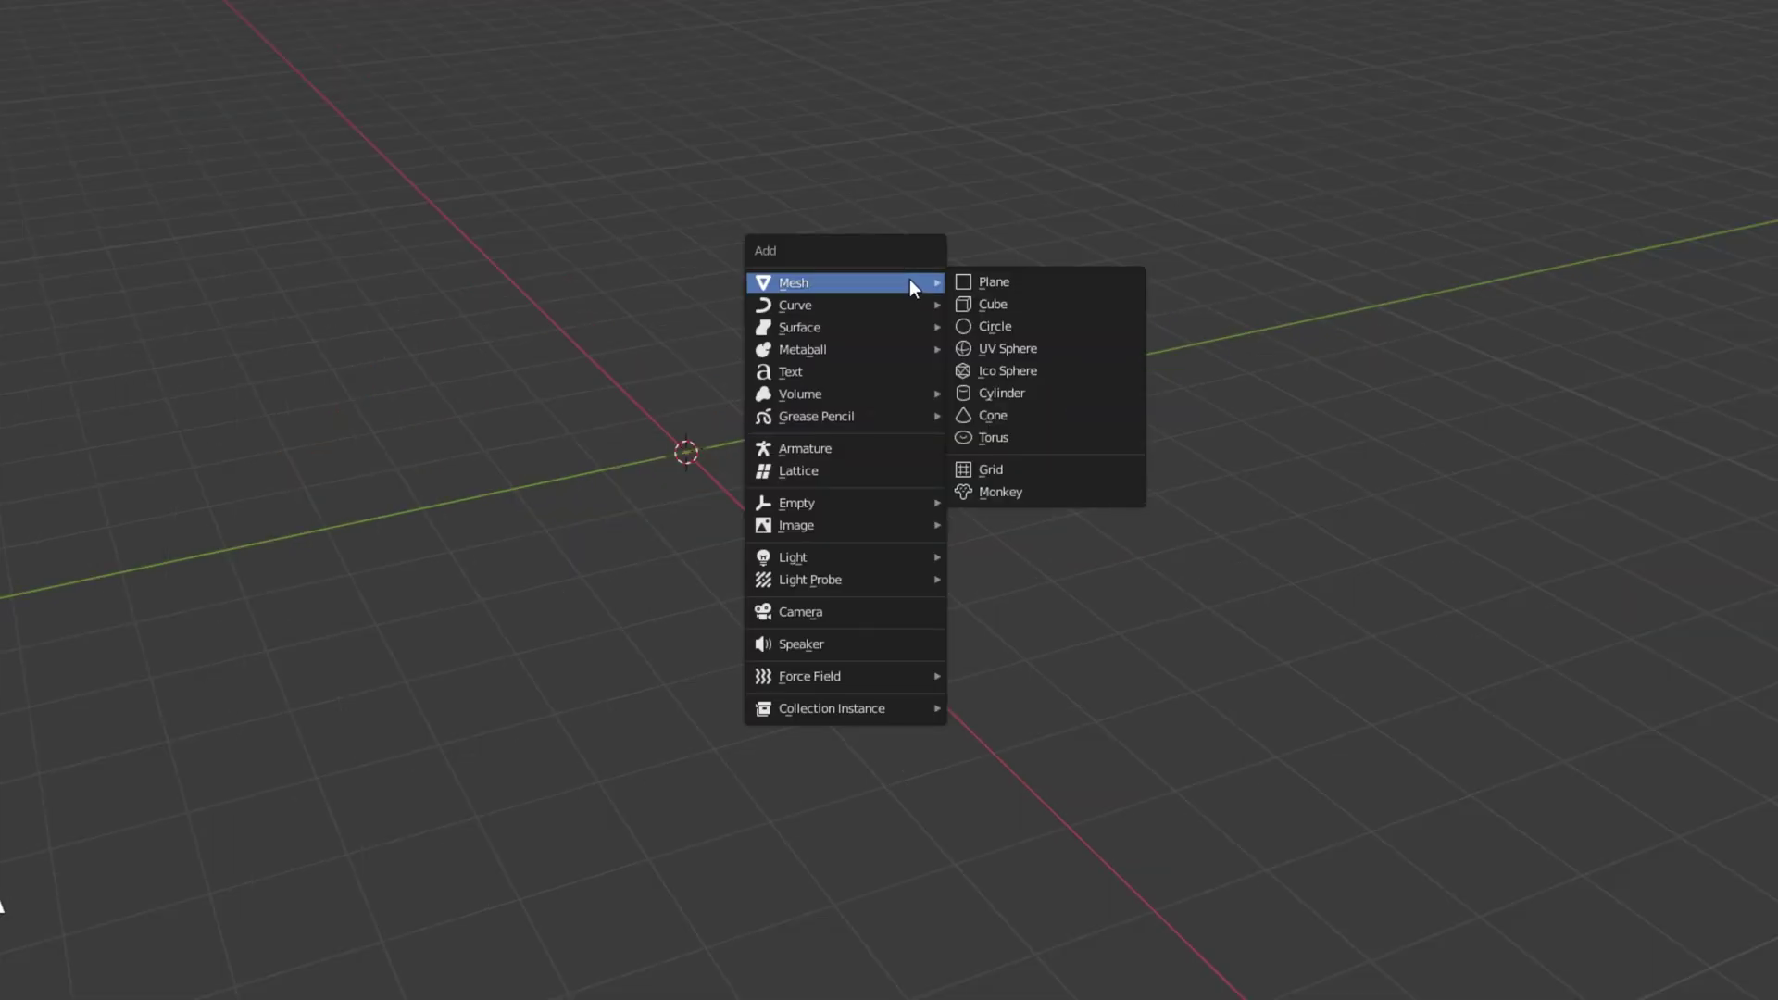
left_click(1007, 371)
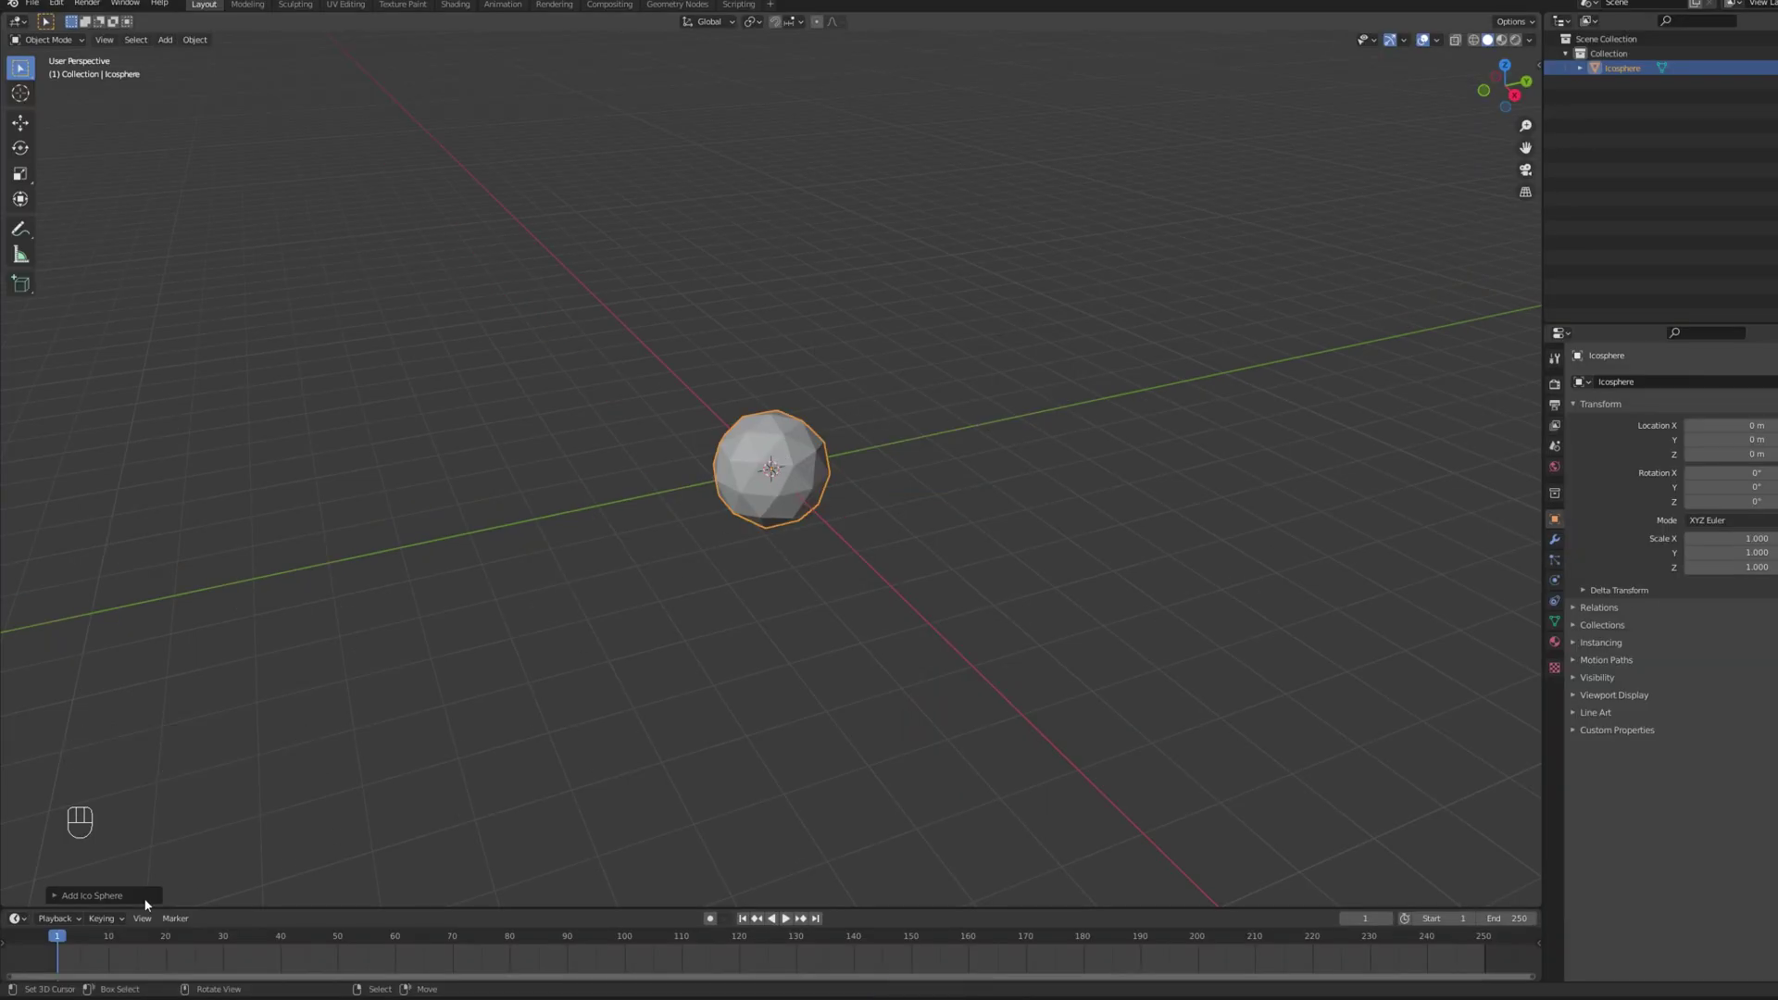
left_click(57, 899)
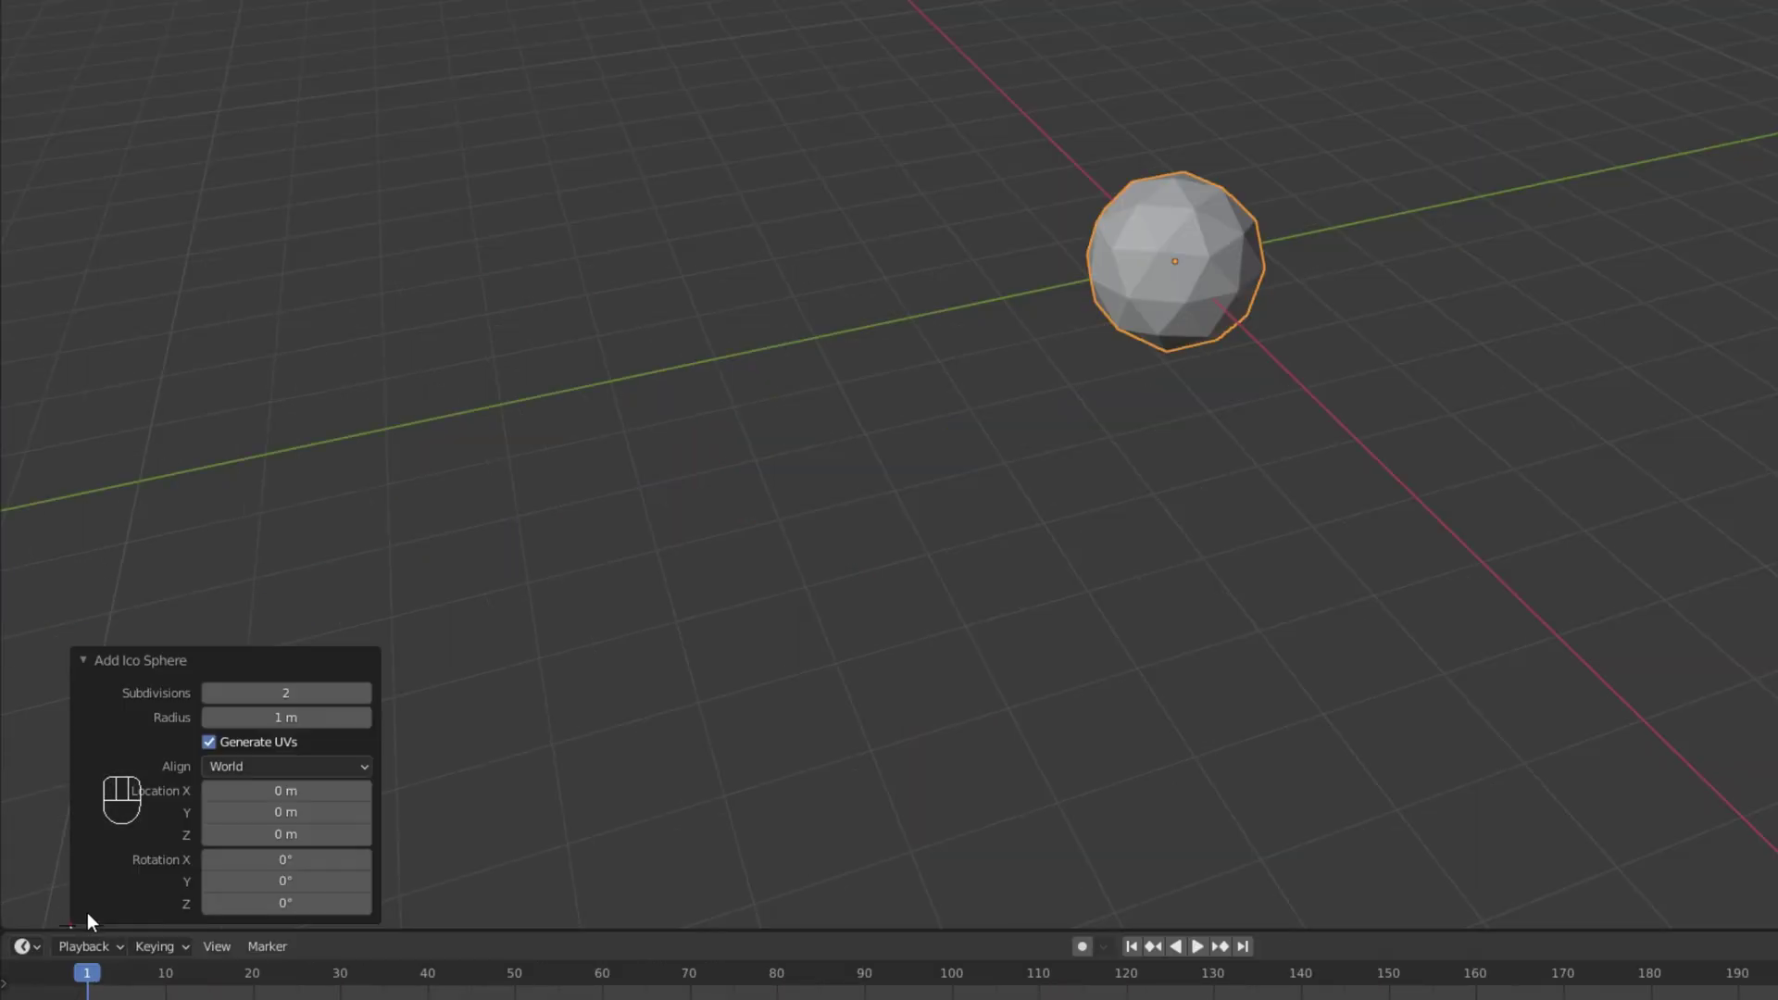
left_click(207, 695)
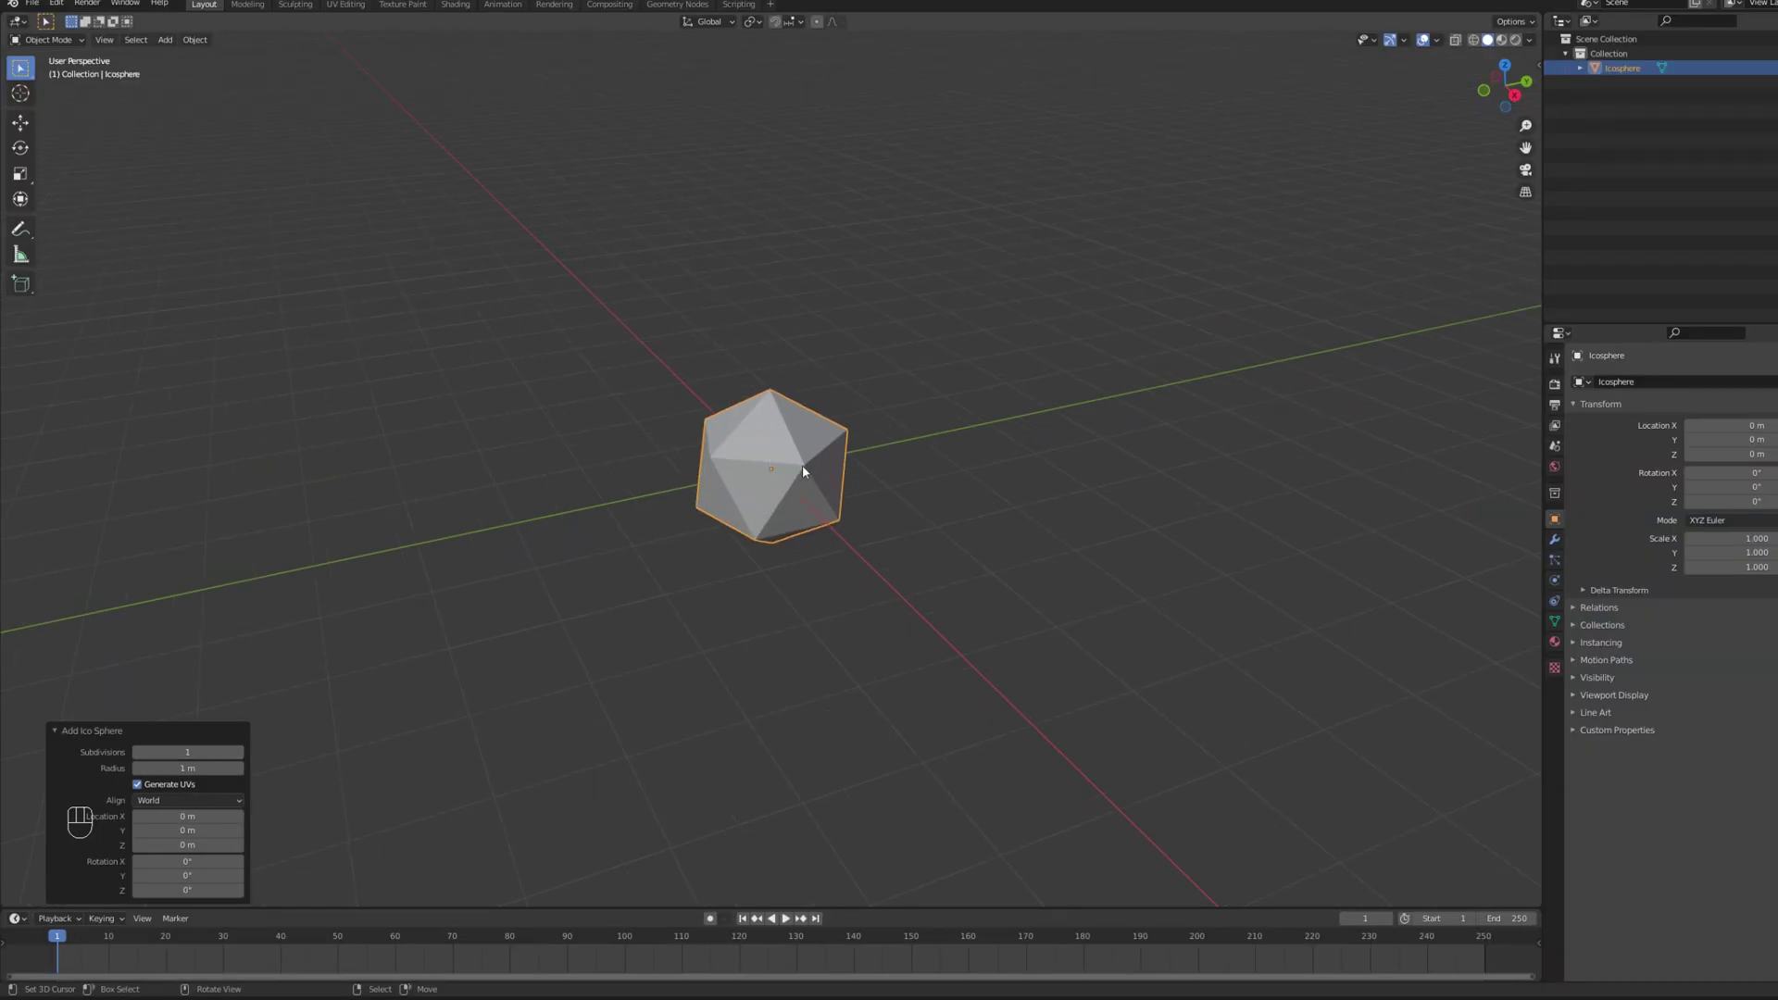
Step: Smooth the ico sphere with a Subdivision Surface modifier
left_click(1555, 539)
left_click(1628, 385)
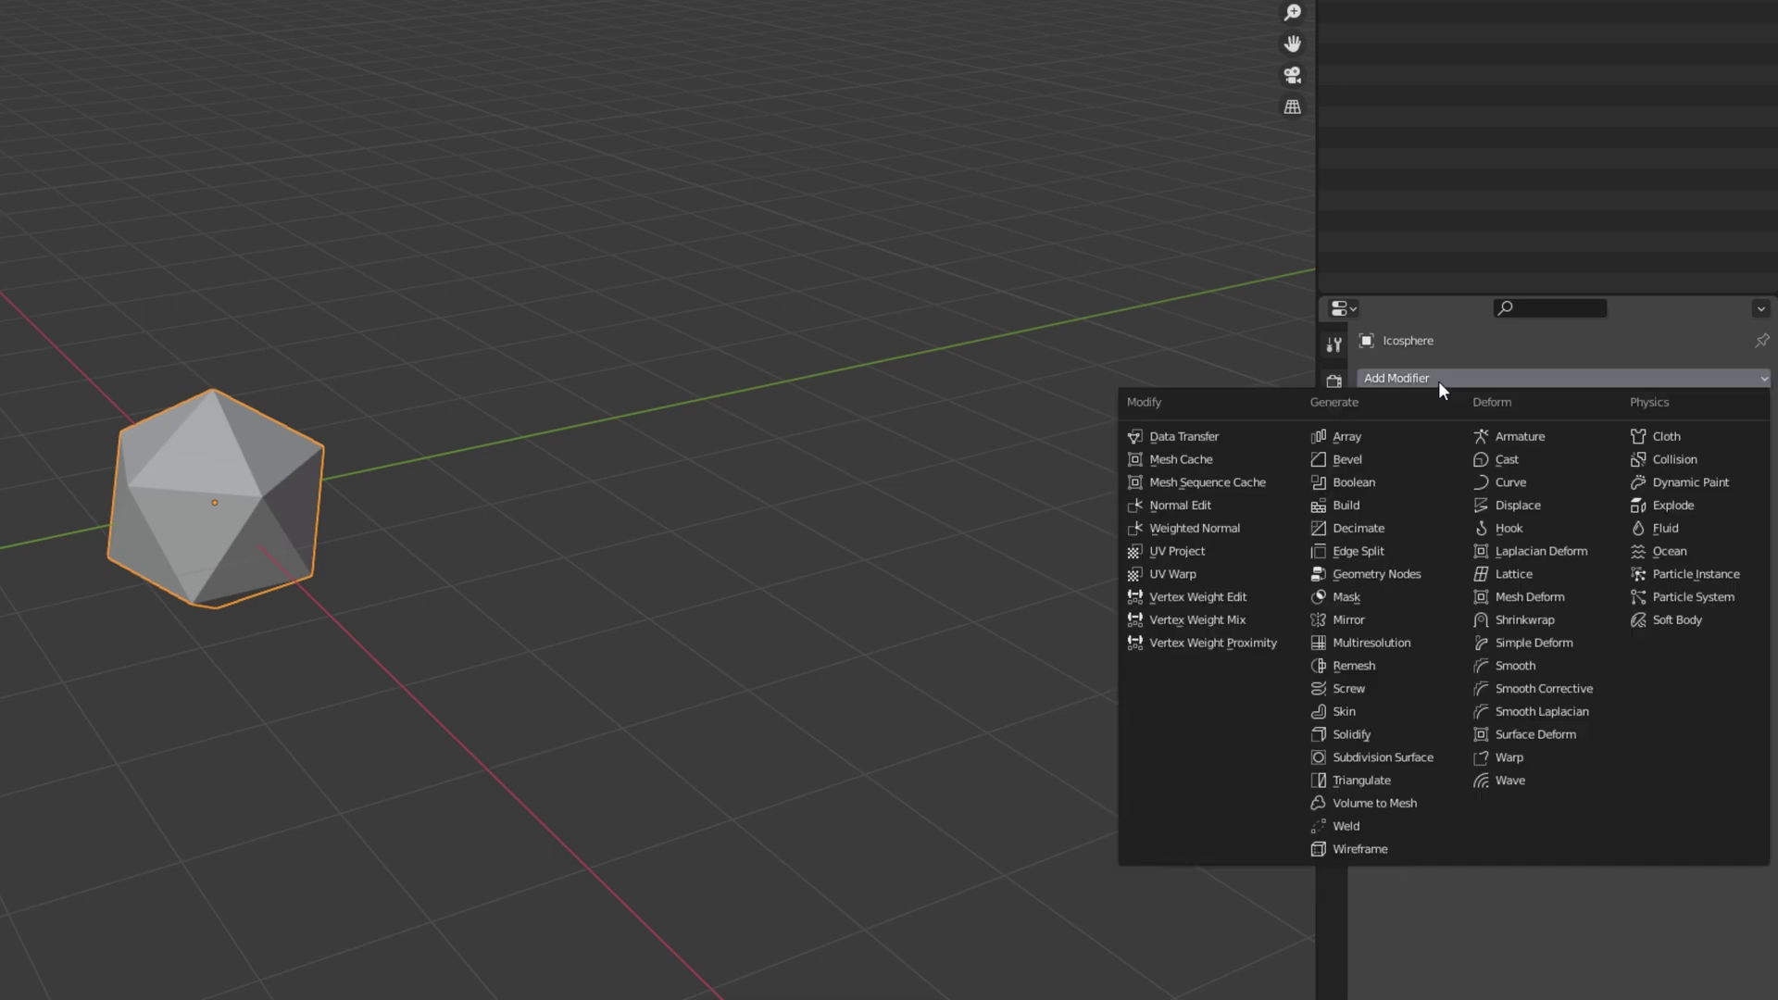
left_click(1359, 759)
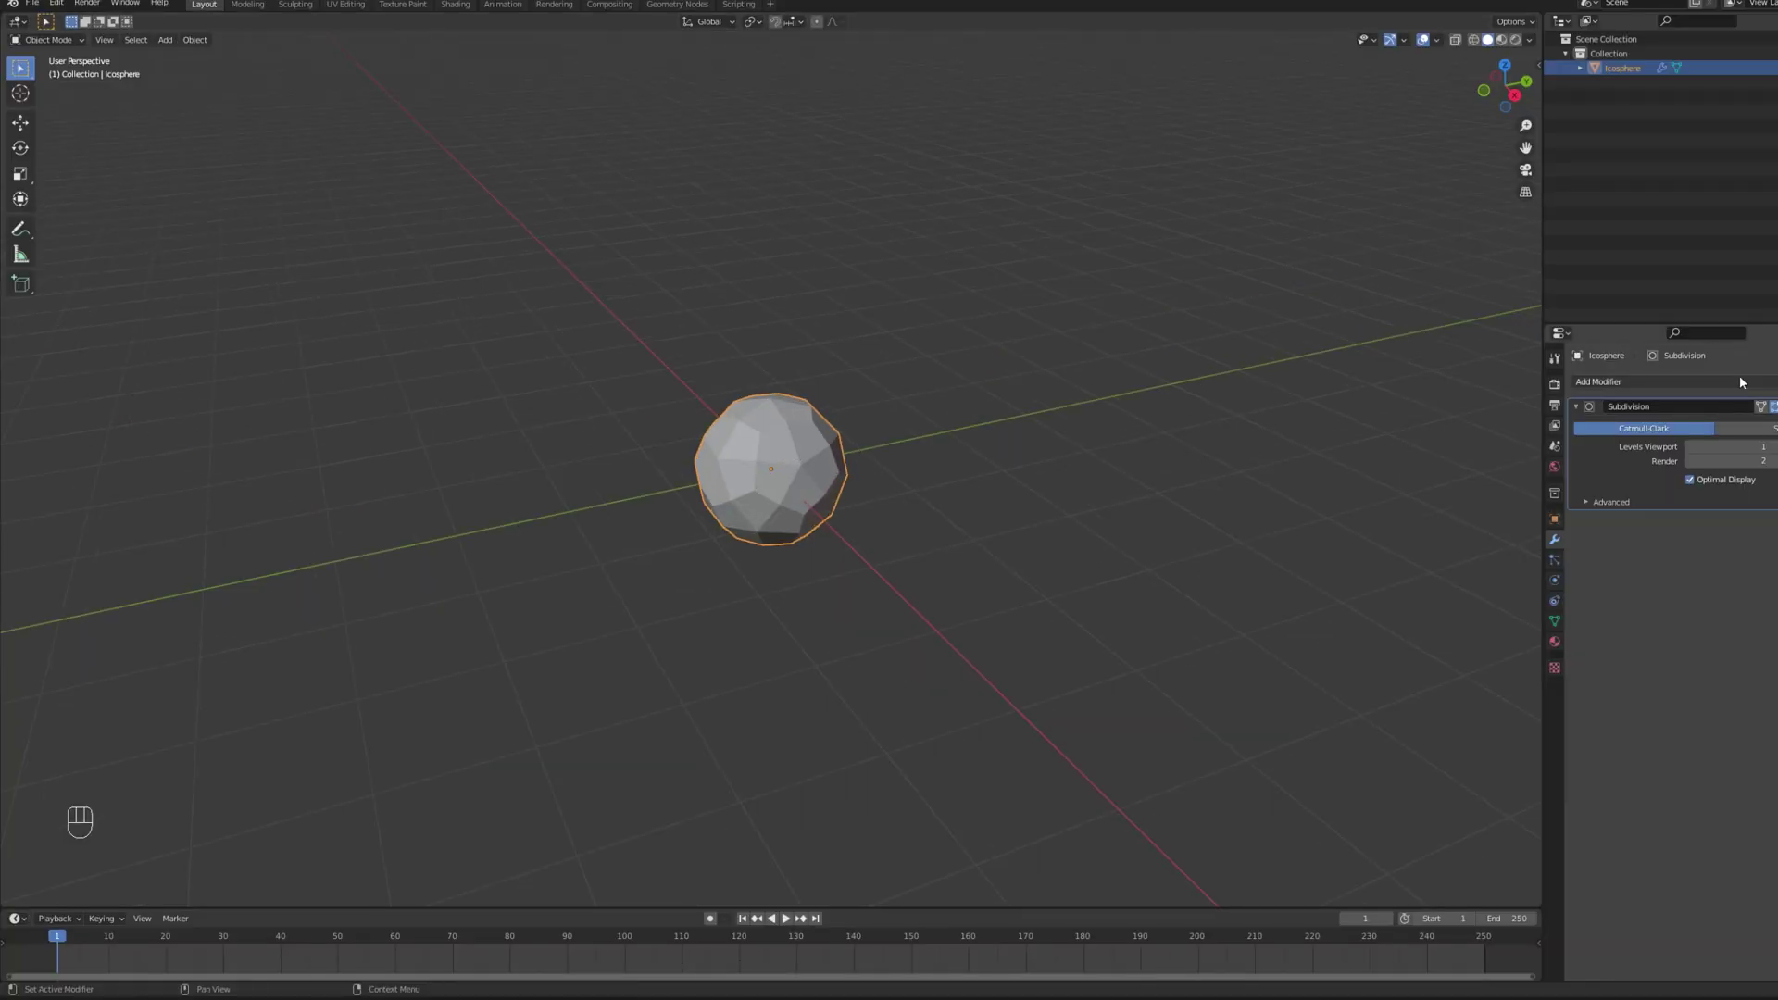
middle_click_drag(972, 416, 936, 417)
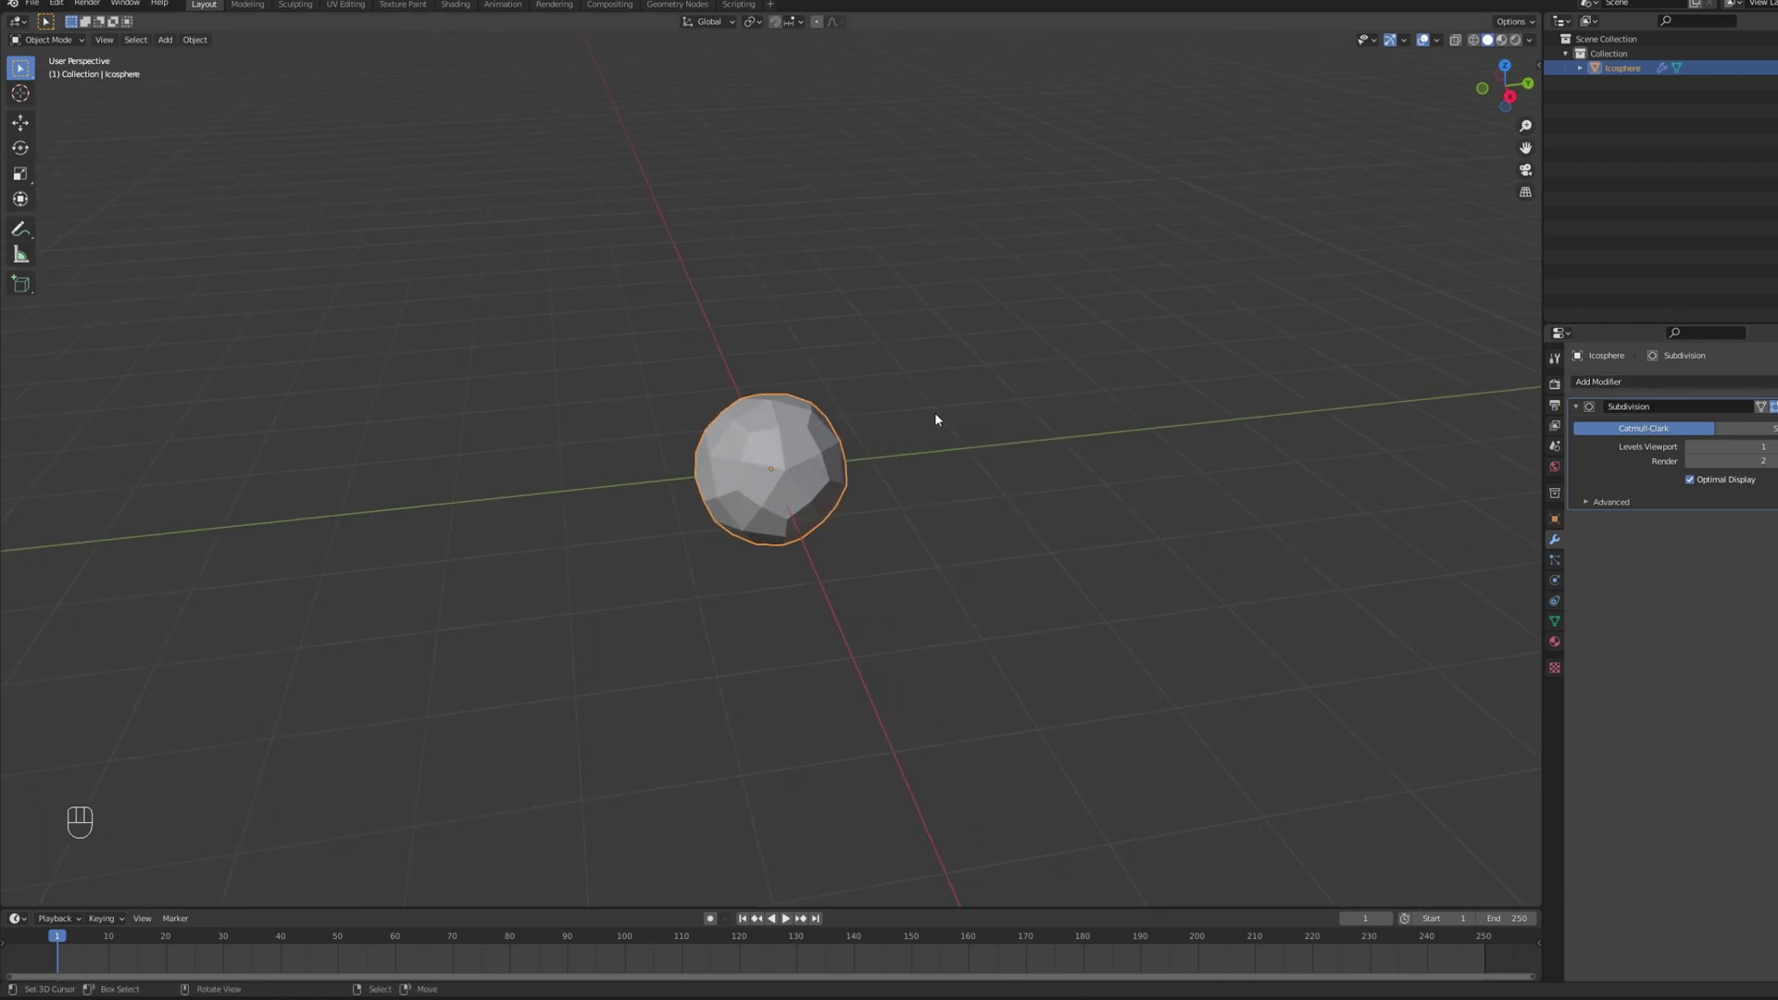
Step: Duplicate the icosphere twice, placing the copies into an overlapping three-sphere cluster
key("shift+d")
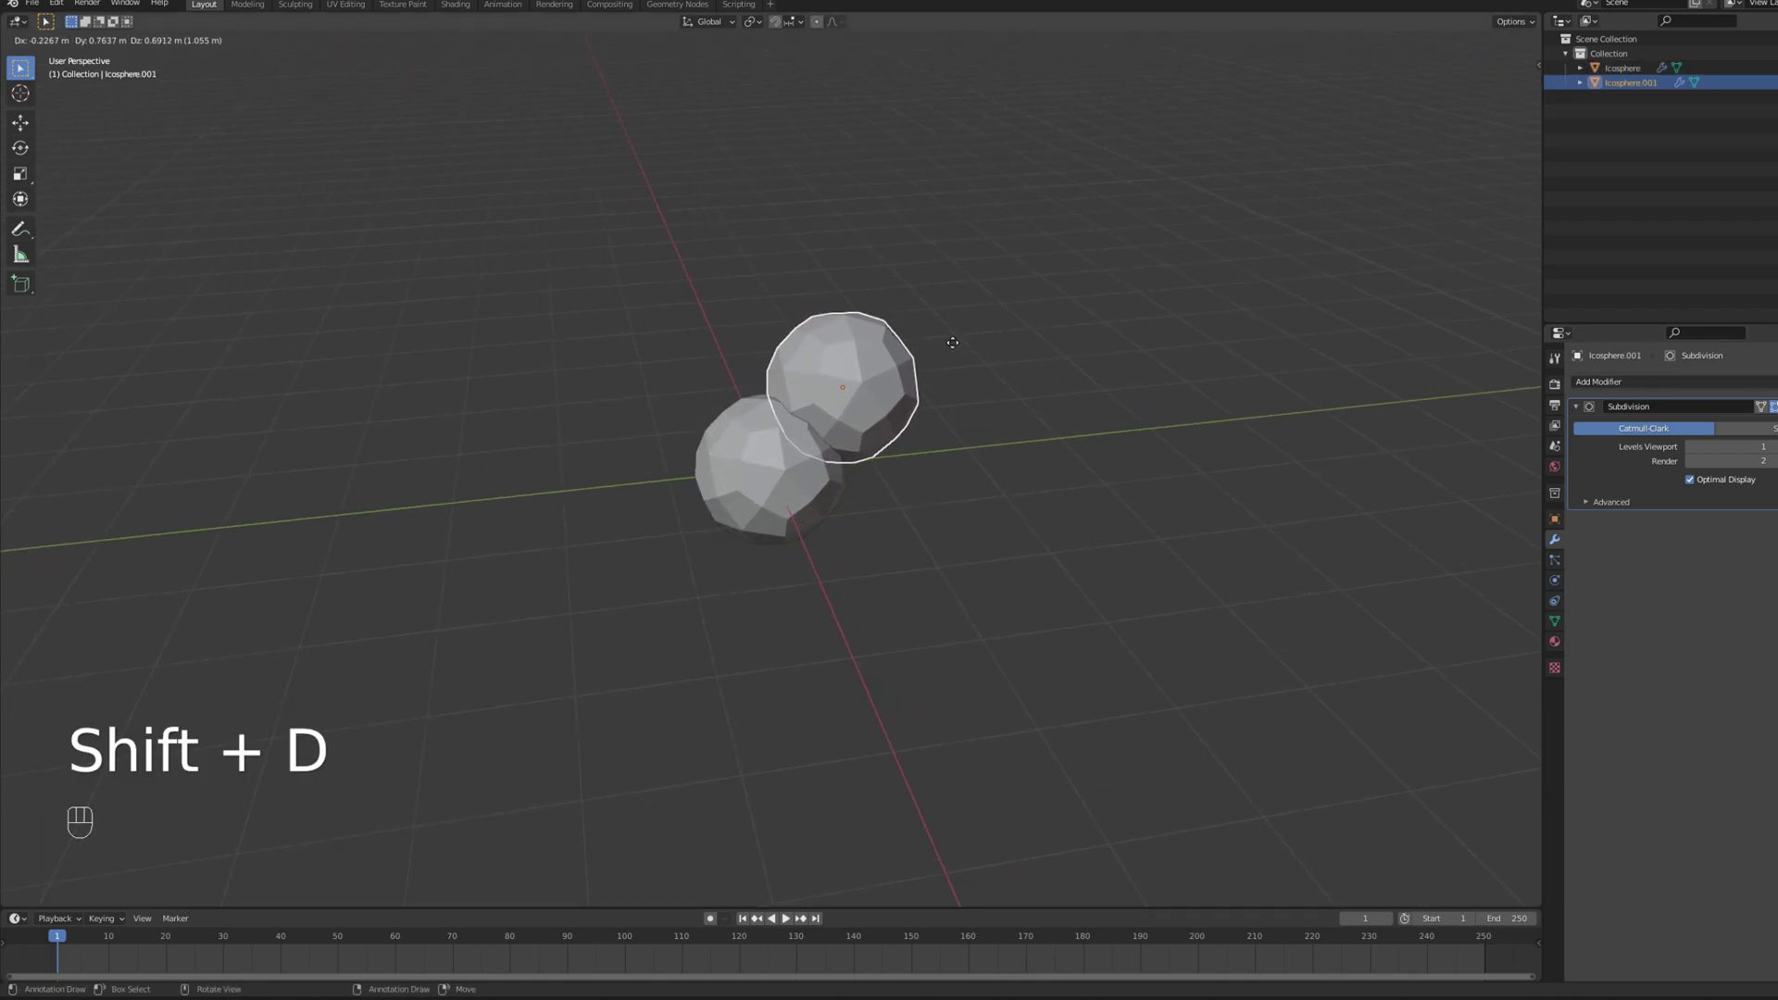
left_click(959, 335)
mouse_move(958, 335)
middle_mouse_down()
mouse_move(960, 370)
mouse_move(936, 336)
middle_mouse_up()
key("shift+d")
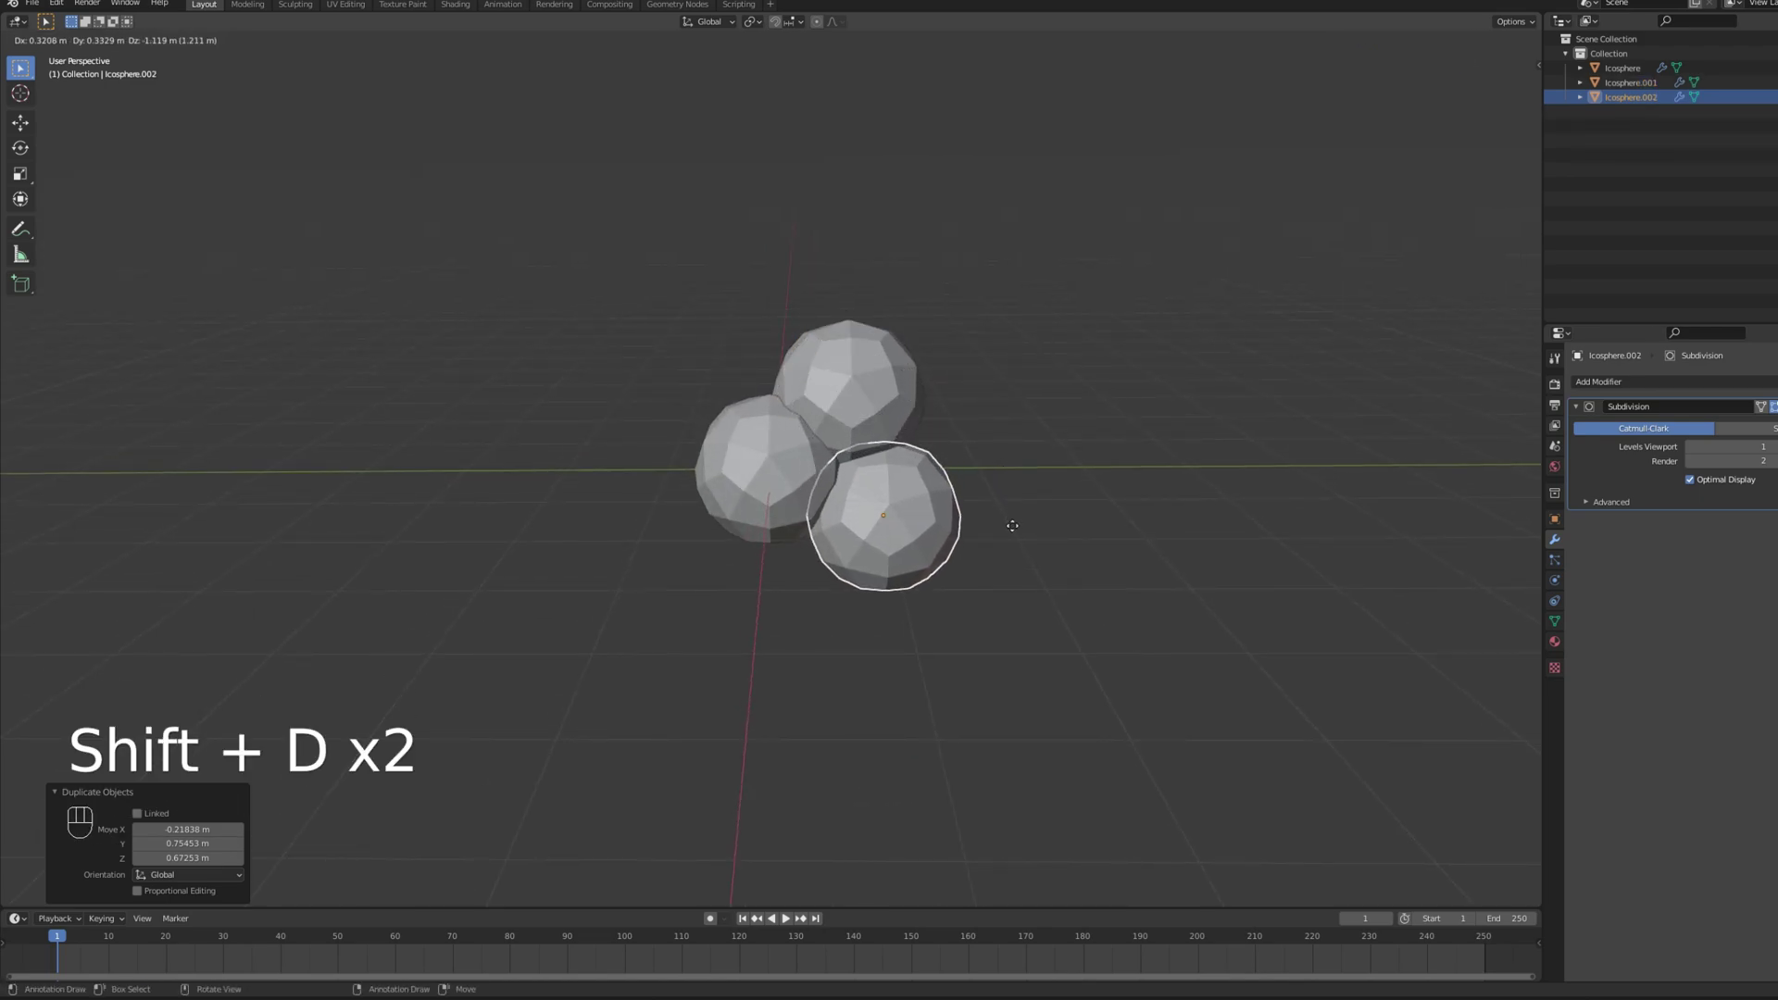
middle_click_drag(1023, 521, 873, 469)
key("shift+d")
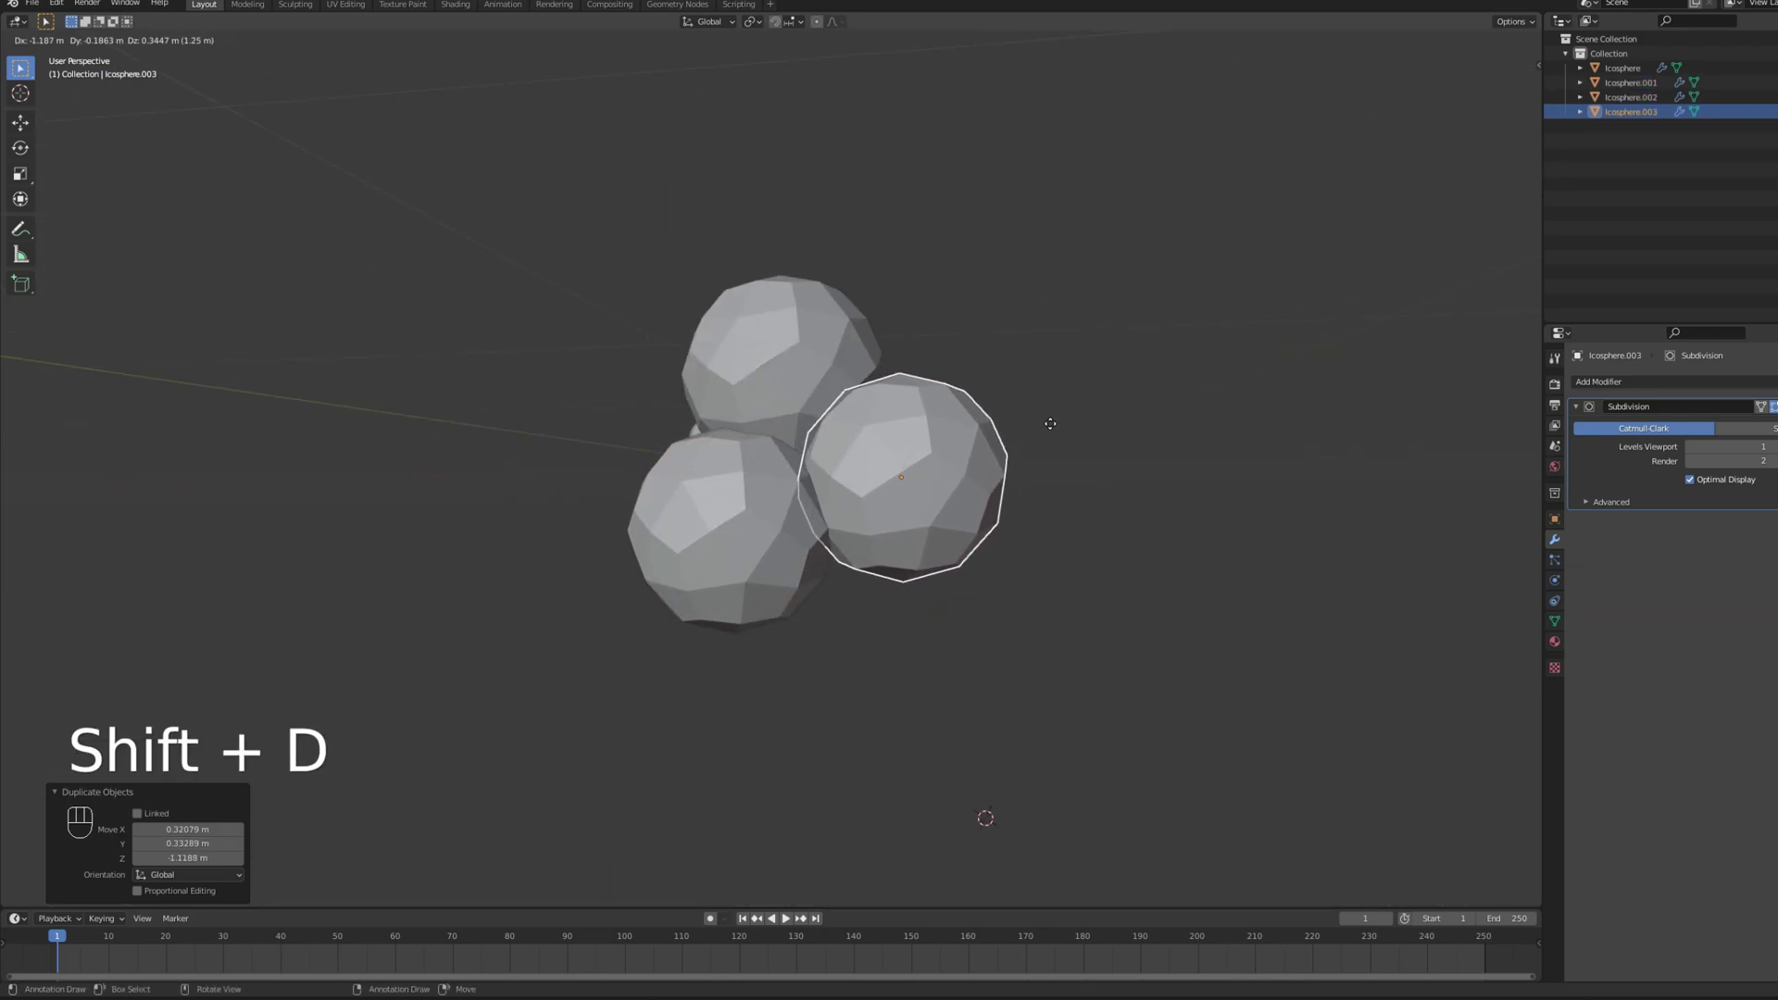
key("Escape")
middle_click_drag(1030, 430, 1160, 496)
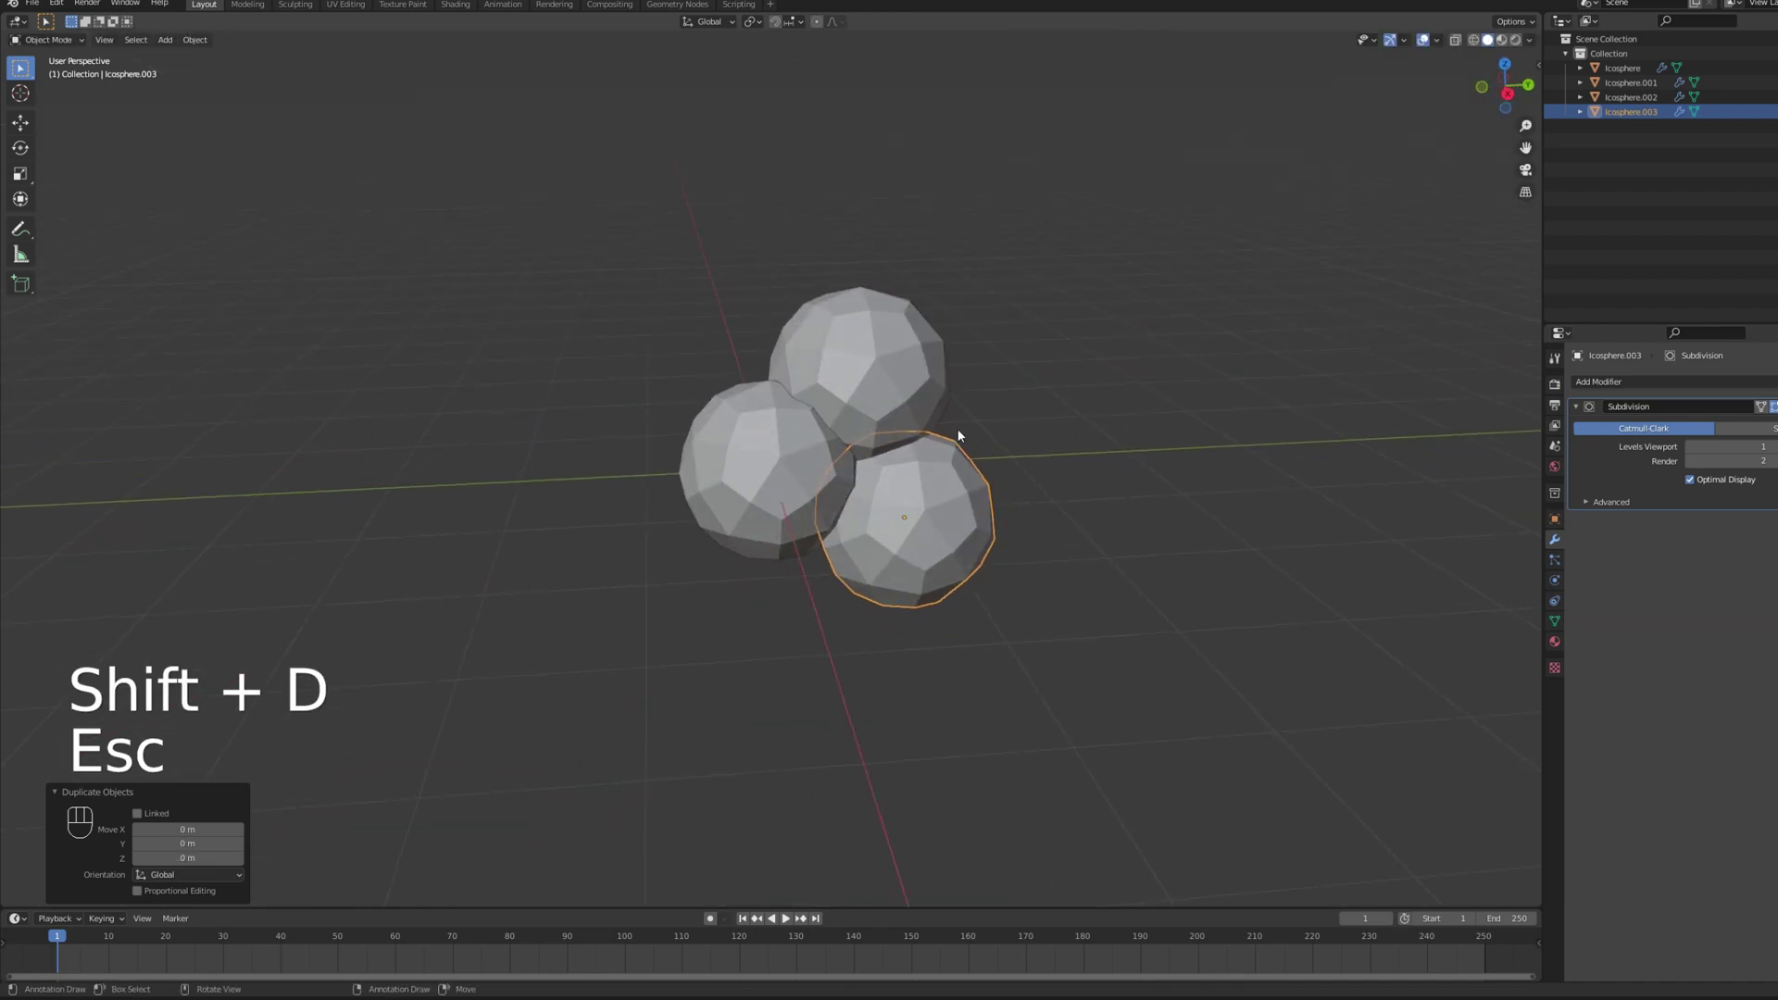
Step: Select all three spheres and join them into the single object Icosphere.003
key("a")
key("a")
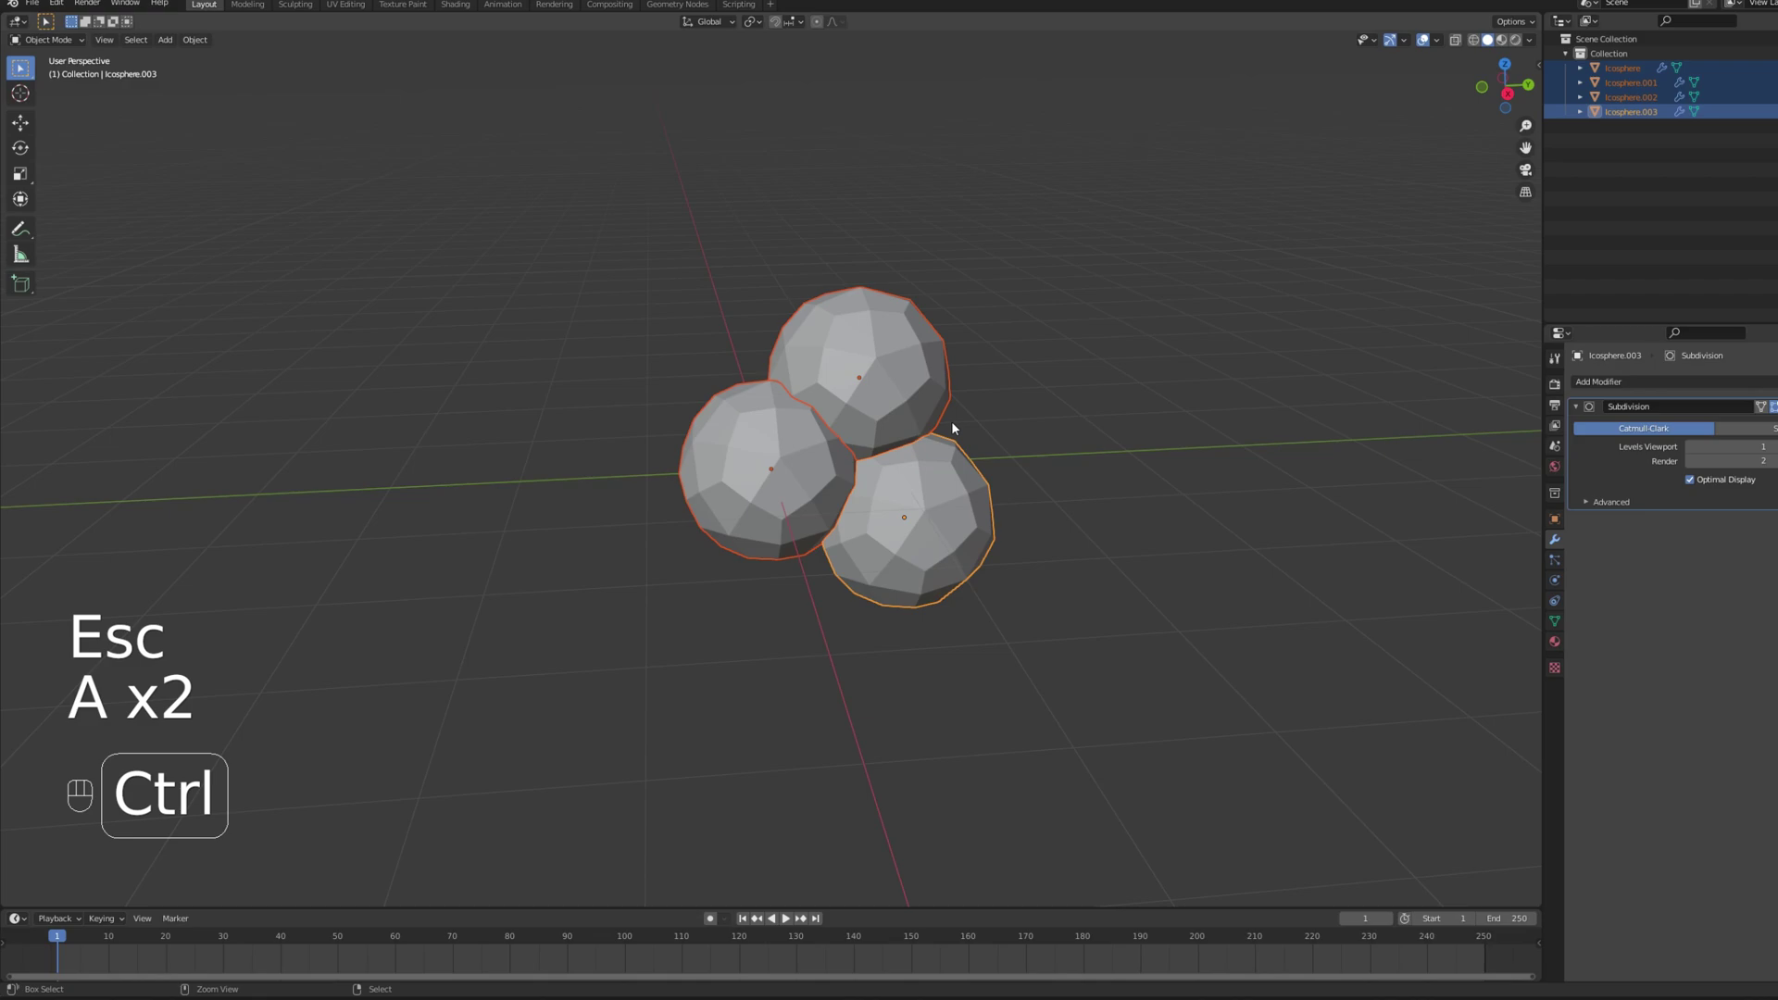
key("ctrl+j")
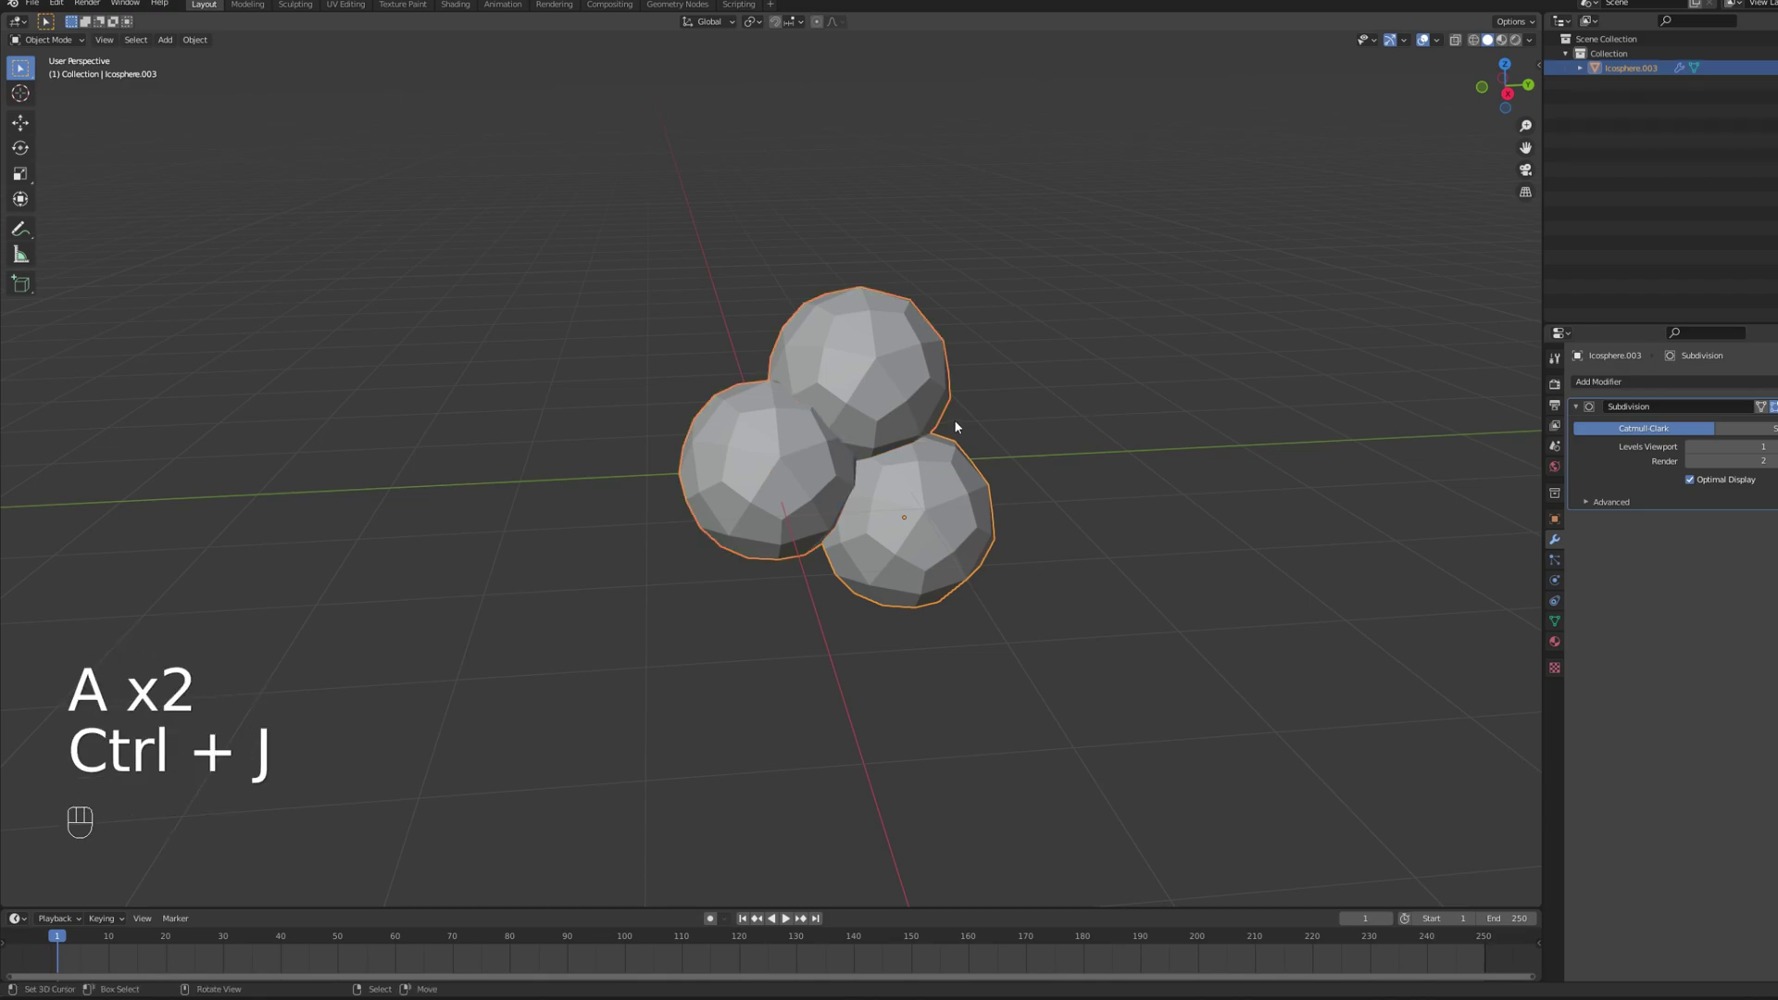
mouse_move(982, 426)
middle_mouse_down()
mouse_move(920, 422)
mouse_move(872, 469)
mouse_move(936, 439)
middle_mouse_up()
key("z")
key("z")
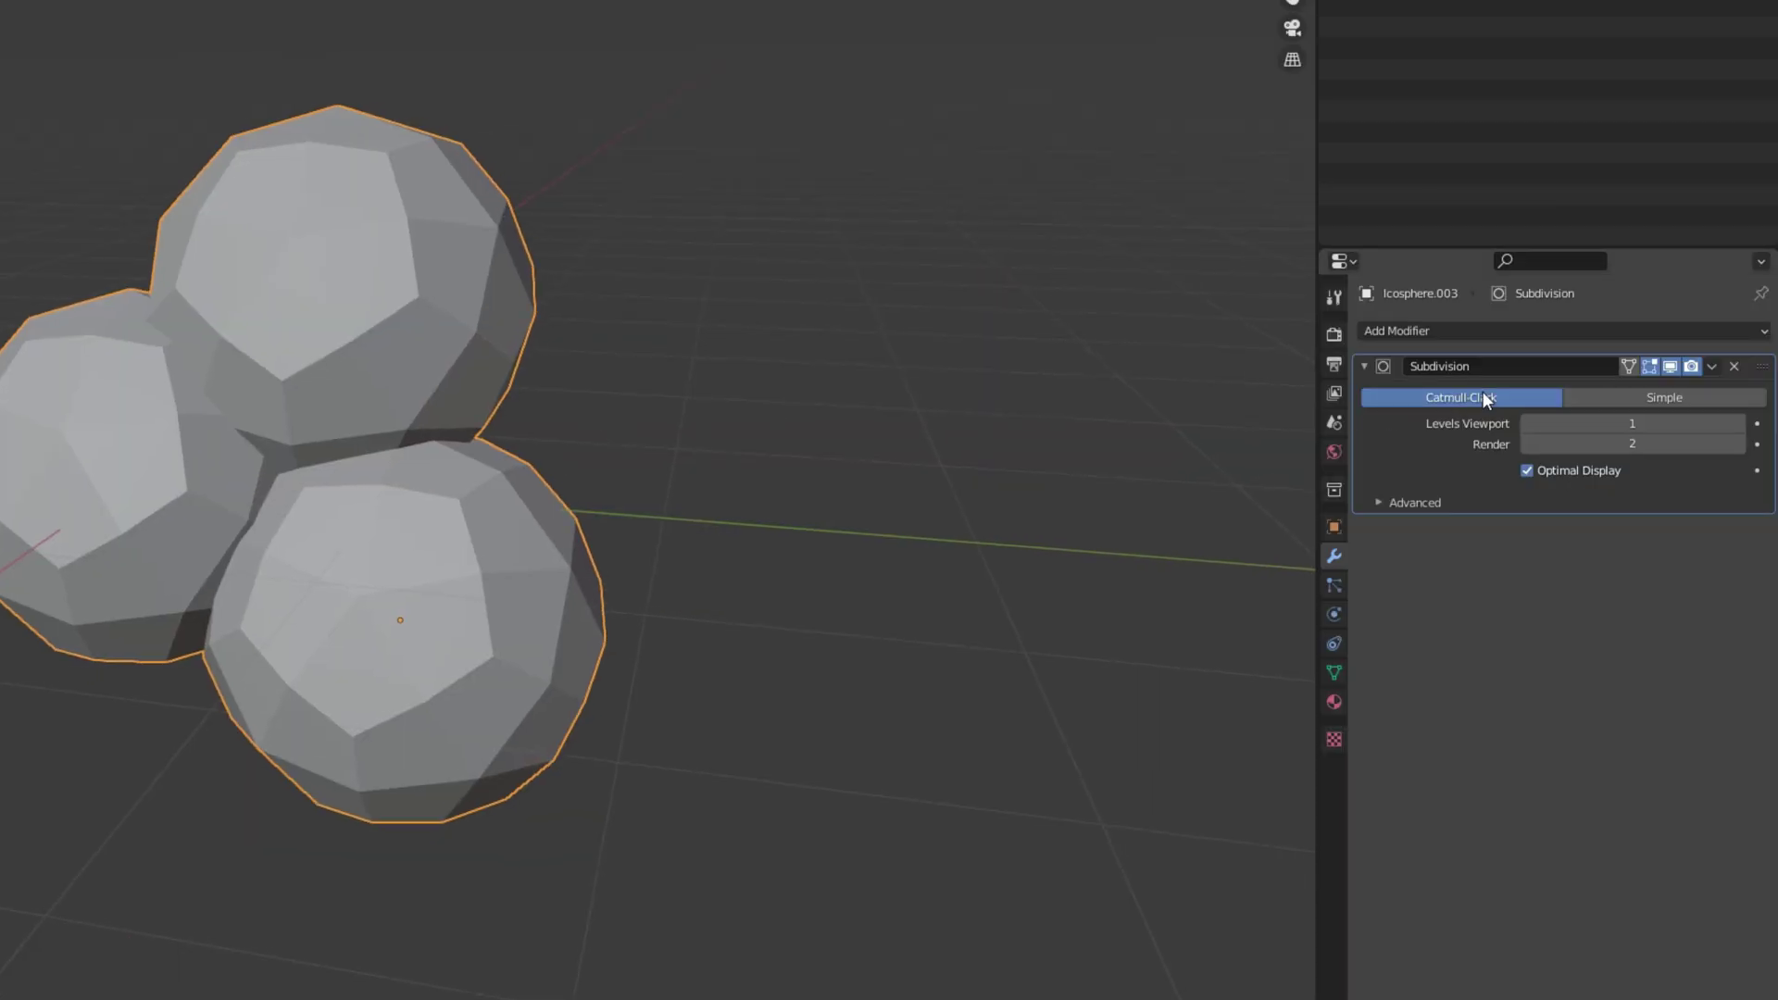
Step: Add a Remesh modifier, compare Blocks, Smooth and Sharp, then use Voxel with smooth shading and 0 m adaptivity
left_click(1644, 382)
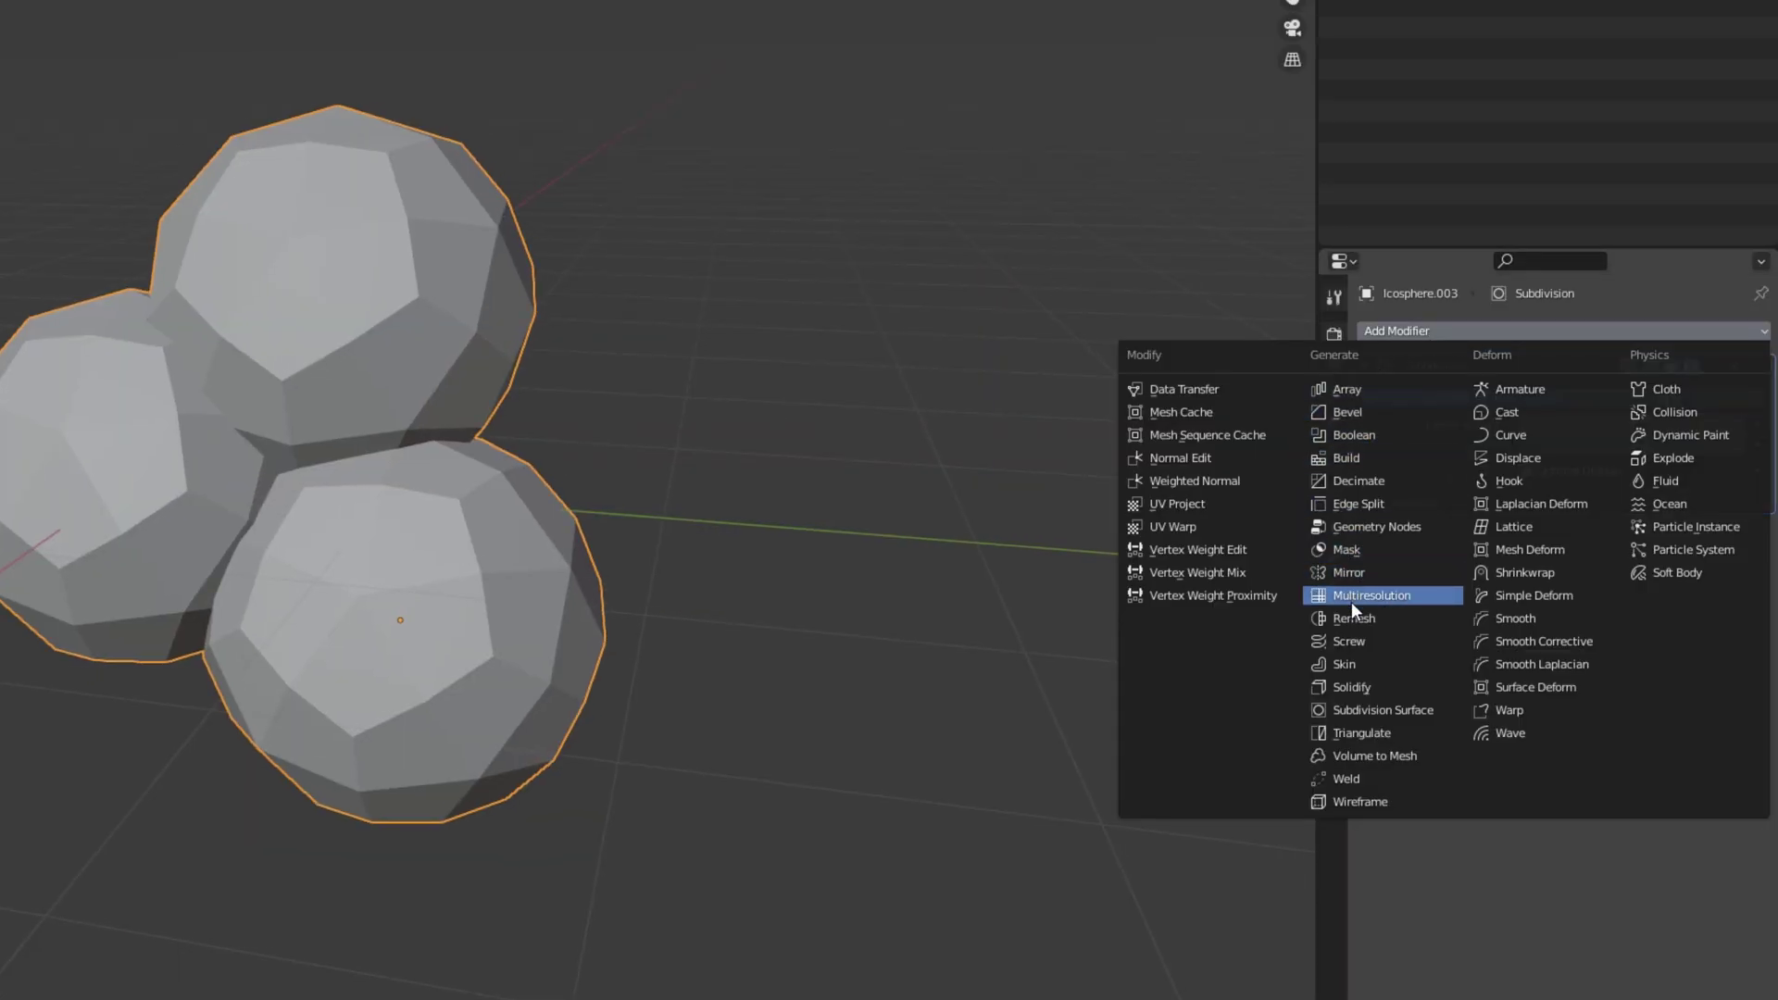
left_click(1403, 614)
middle_click_drag(778, 442, 714, 441)
left_click(1389, 562)
middle_click_drag(880, 472, 729, 464)
left_click(1500, 562)
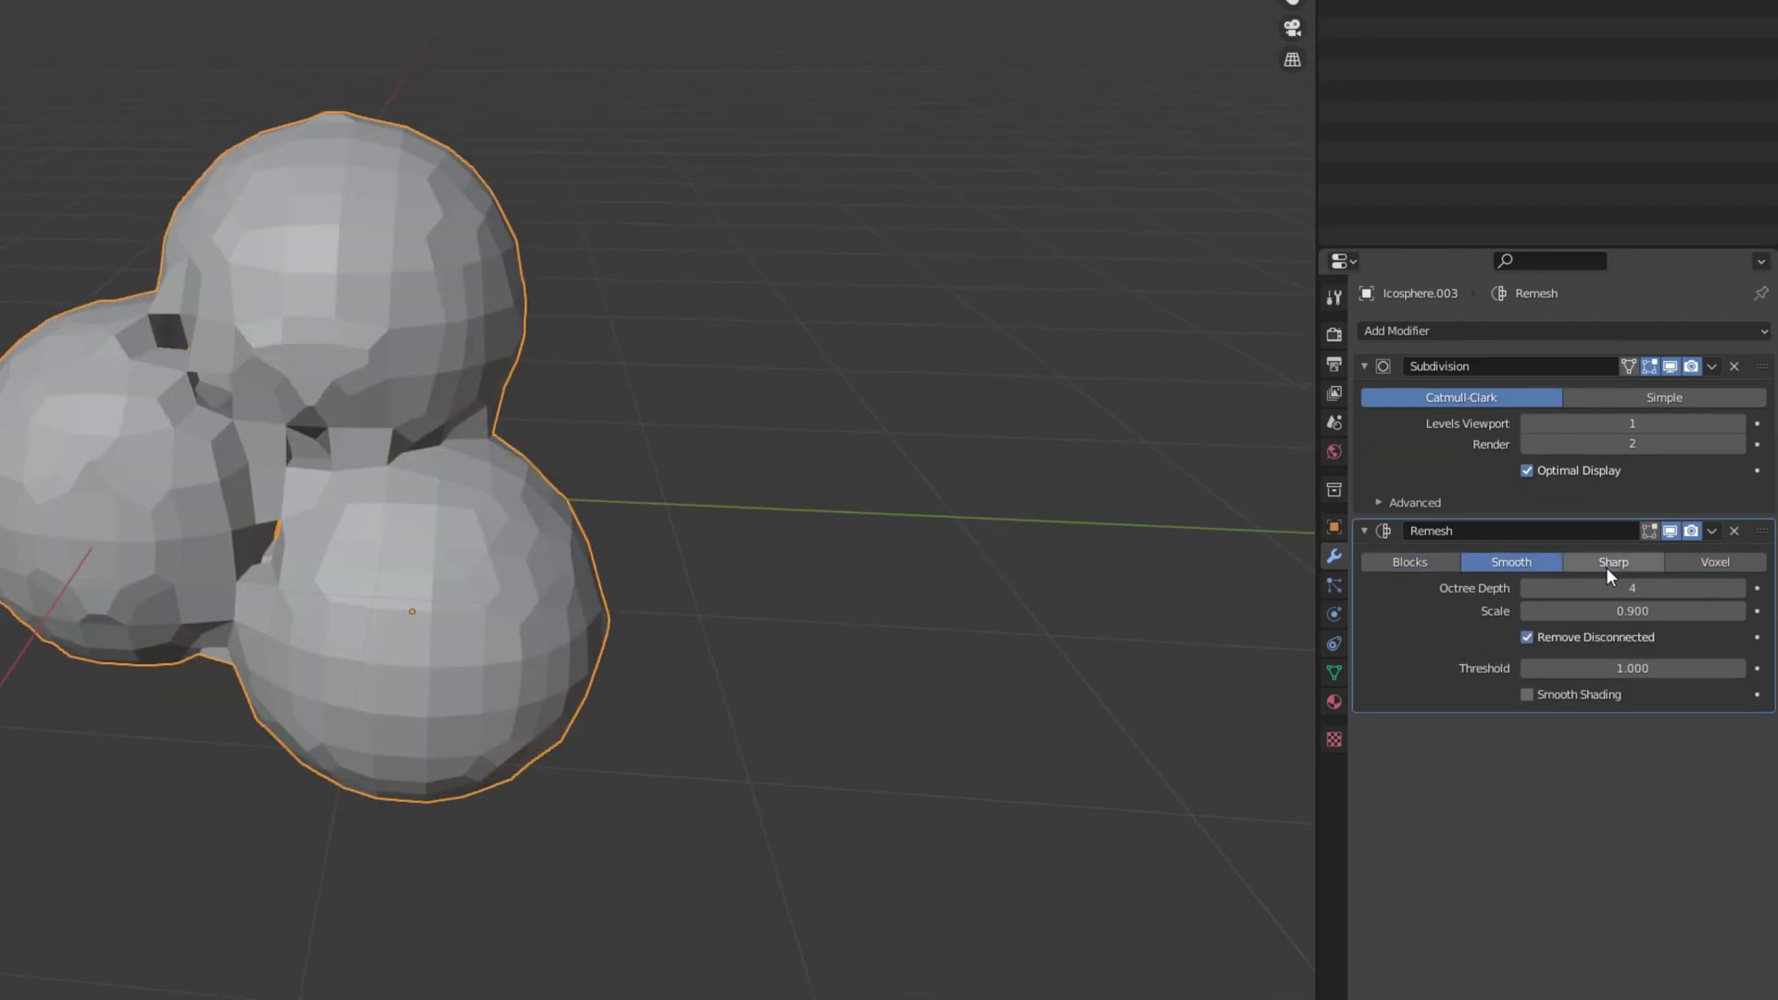
left_click(1615, 565)
left_click(1714, 563)
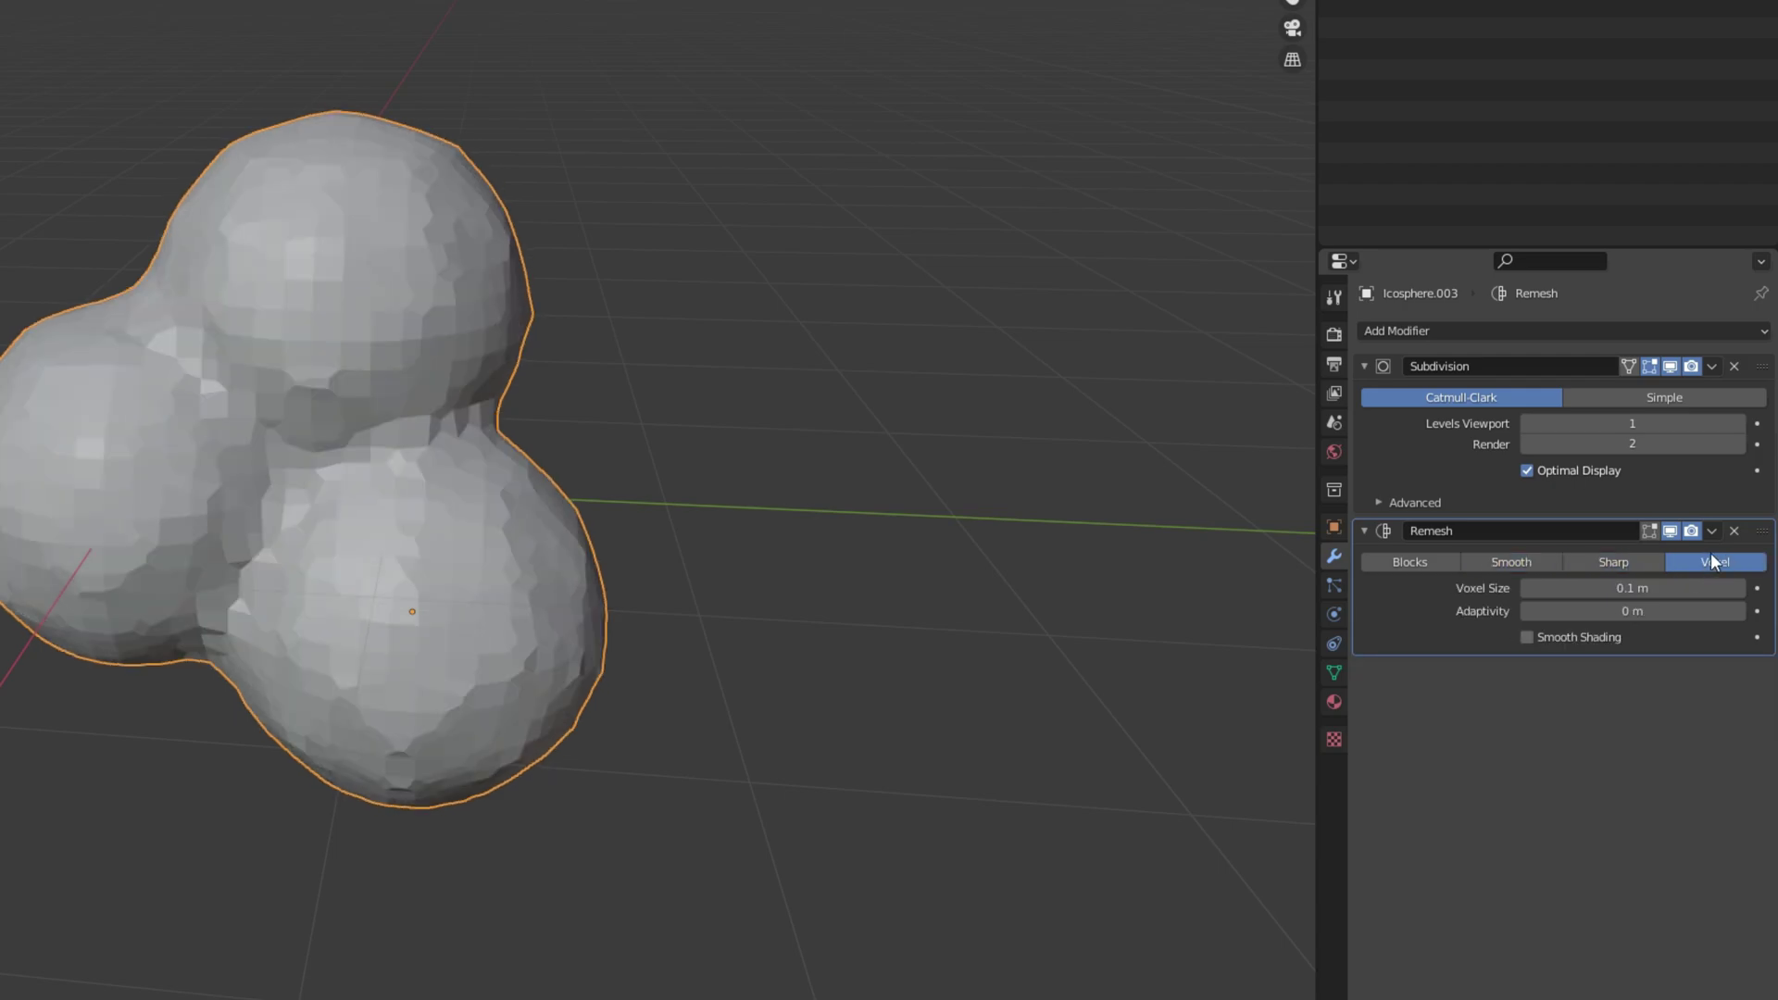
left_click(1526, 638)
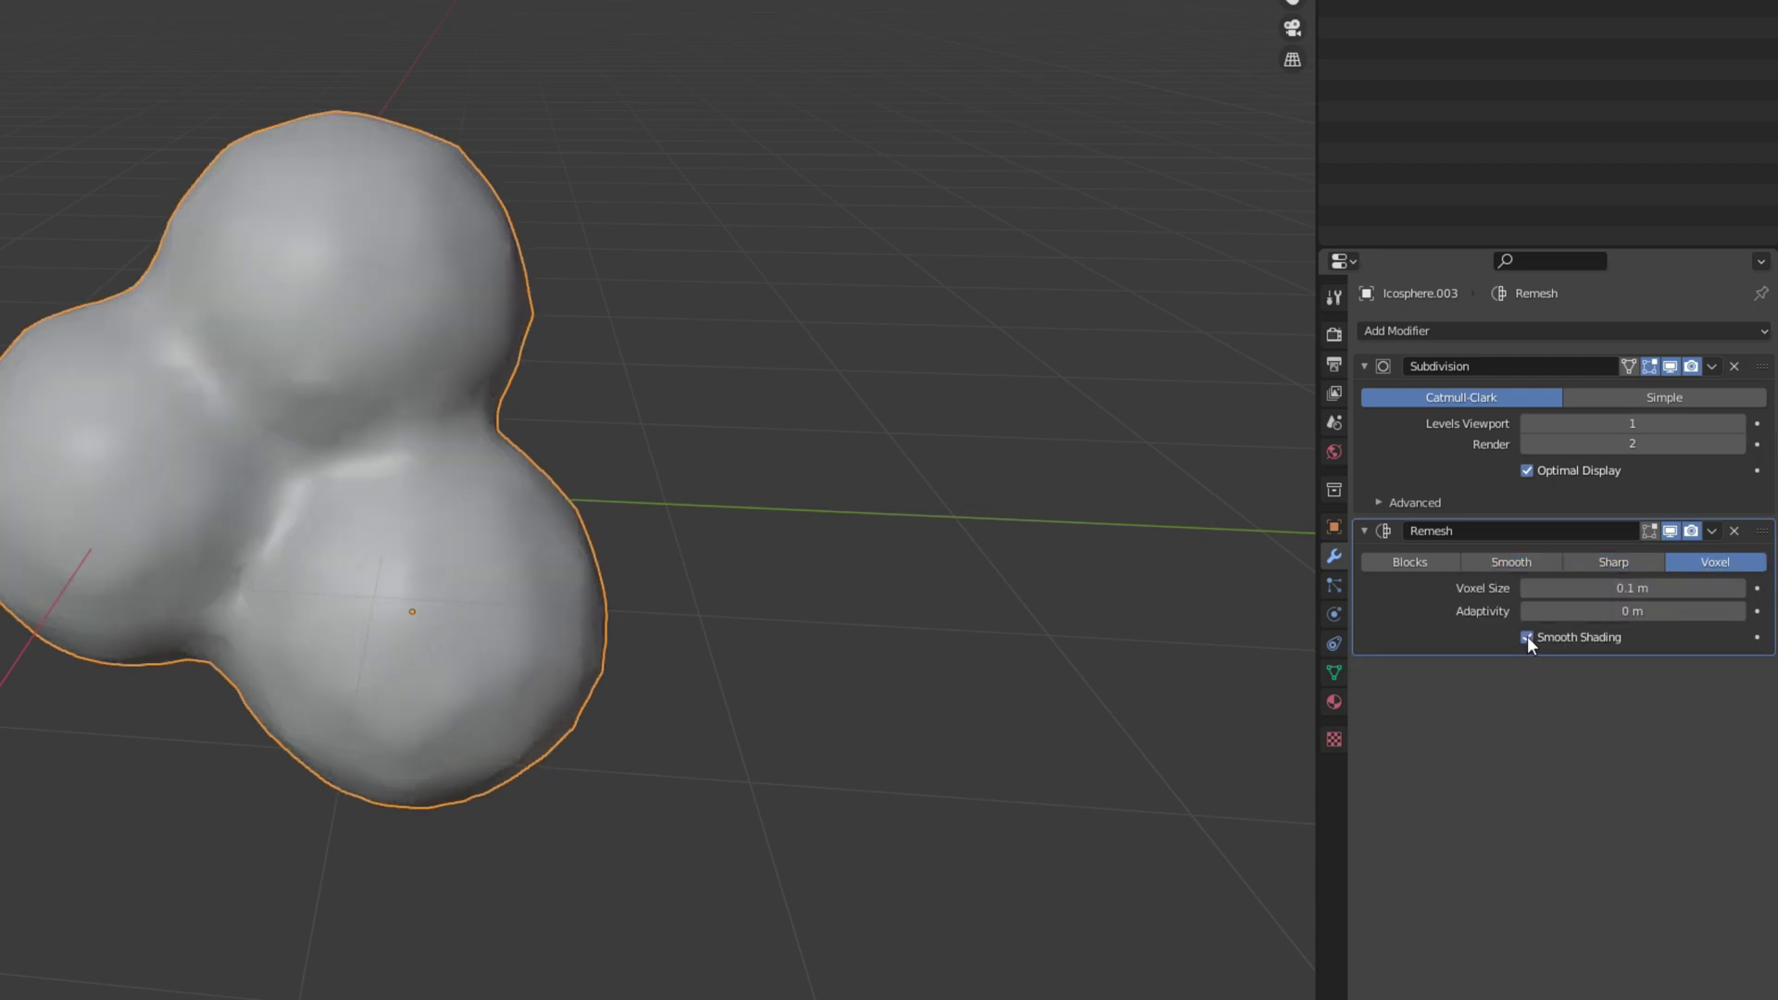
left_click_drag(1555, 611, 1732, 611)
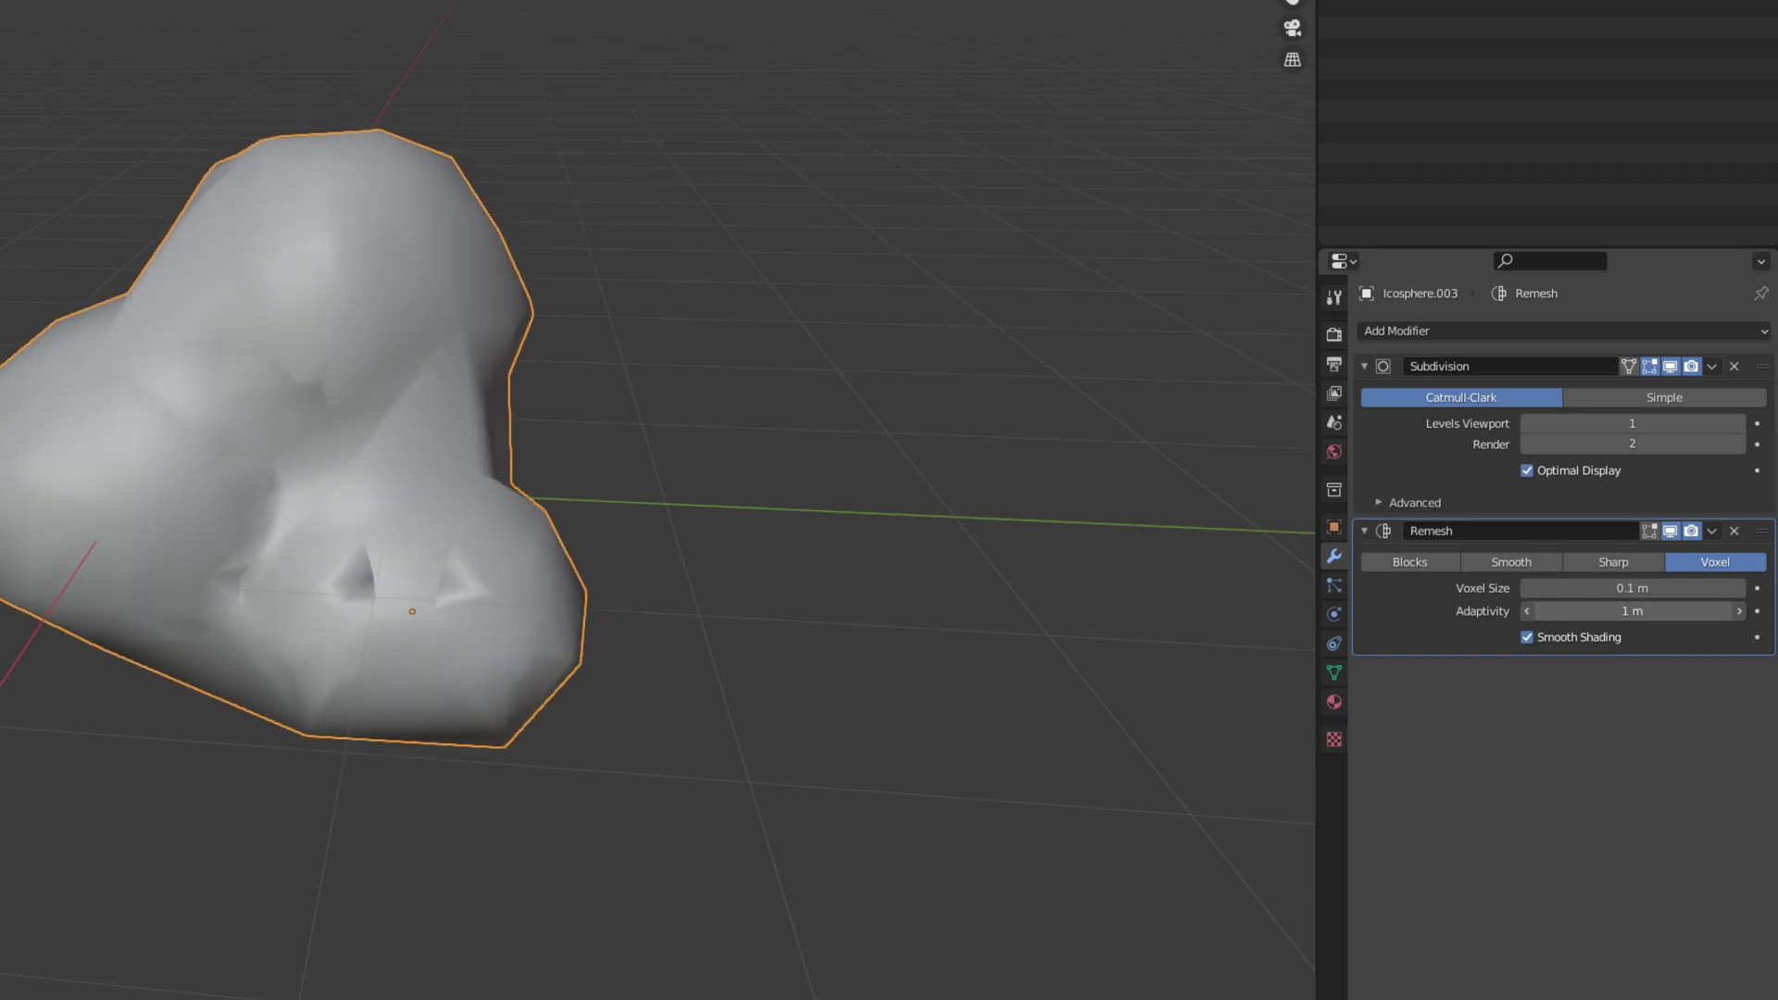
key("Return")
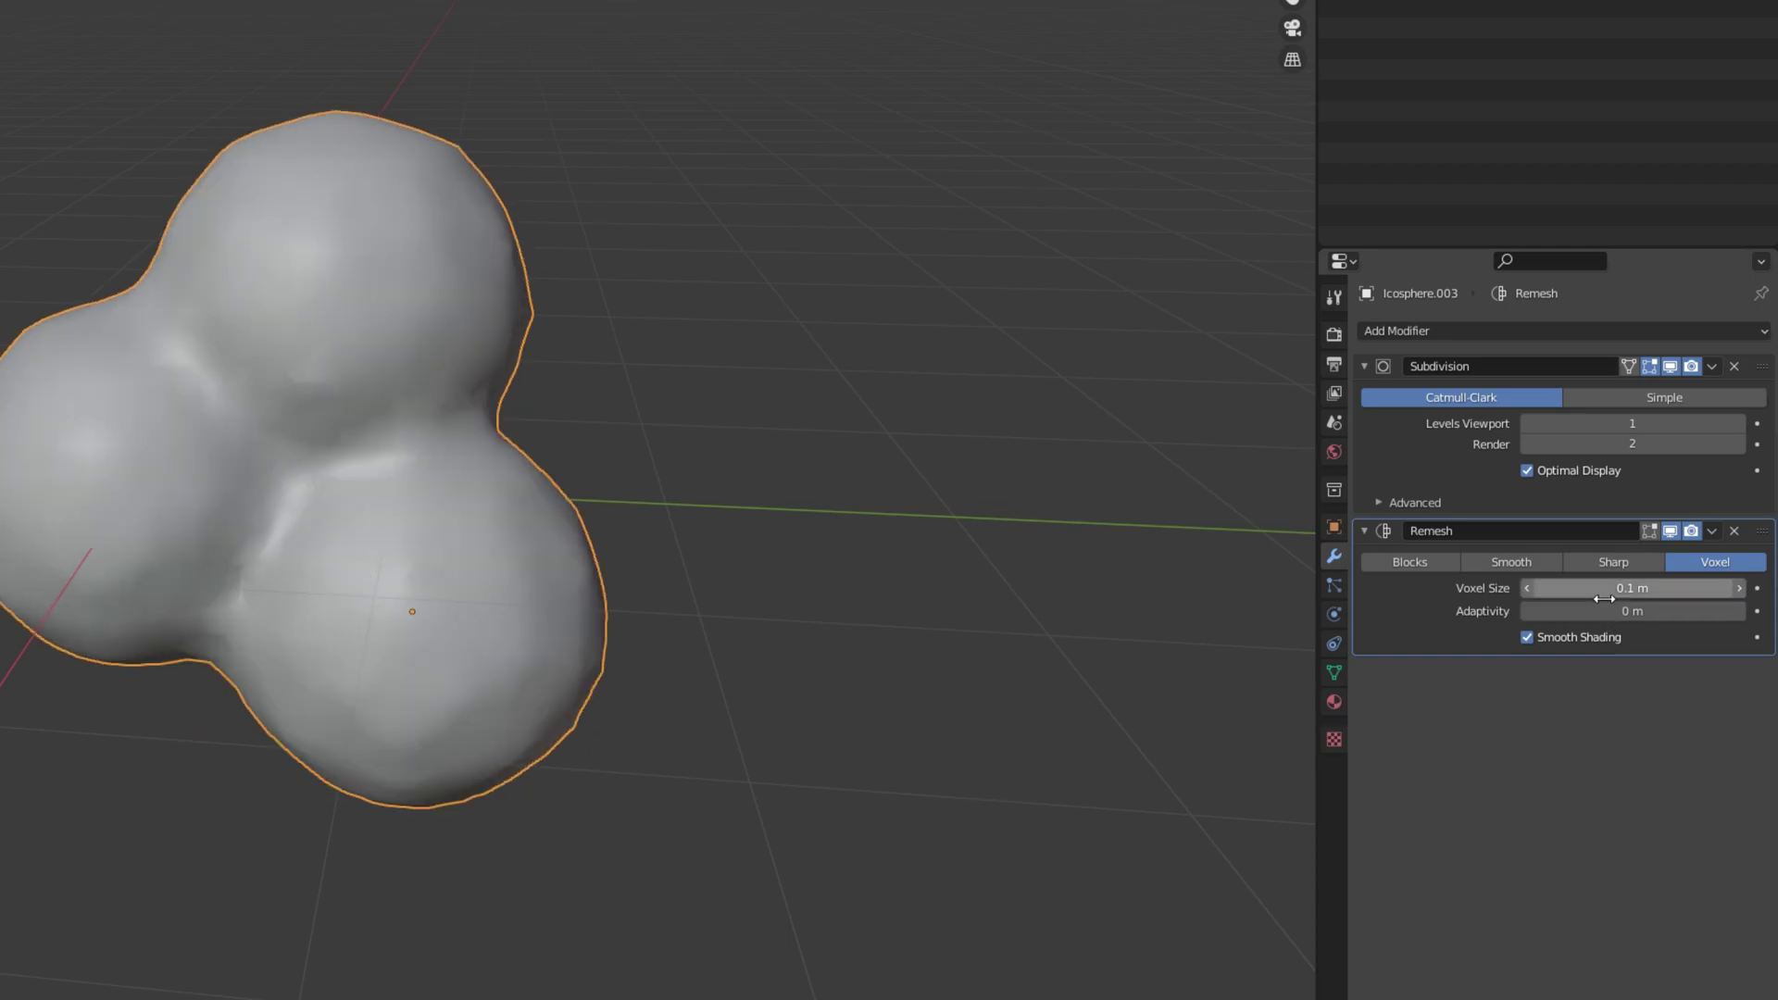
Step: Tune the remesh voxel size from 0.08 m up to 0.2 m for a smooth blob
left_click(1527, 589)
left_click(1526, 589)
left_click(1740, 590)
left_click(1740, 591)
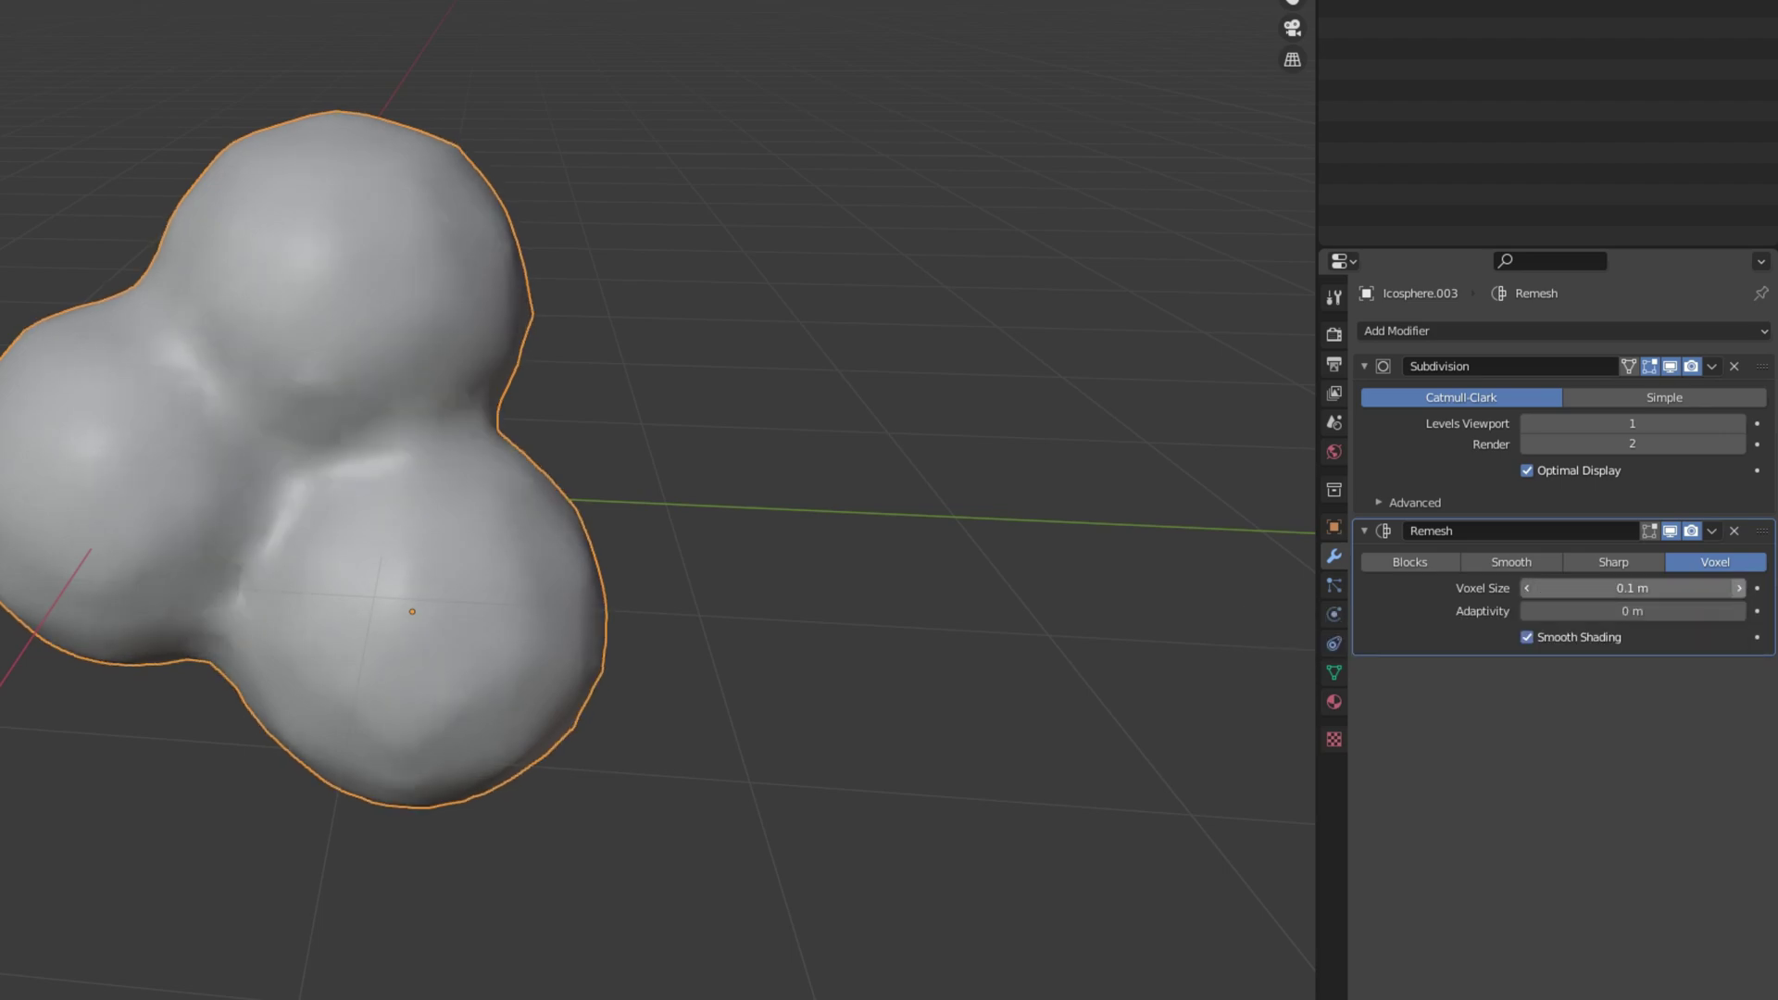
left_click(1740, 591)
left_click(1740, 591)
left_click(1740, 591)
left_click(1740, 590)
left_click(1740, 589)
middle_click_drag(1222, 528, 944, 541)
left_click(1740, 589)
left_click(1740, 589)
left_click(1740, 588)
left_click(1740, 589)
left_click(1740, 589)
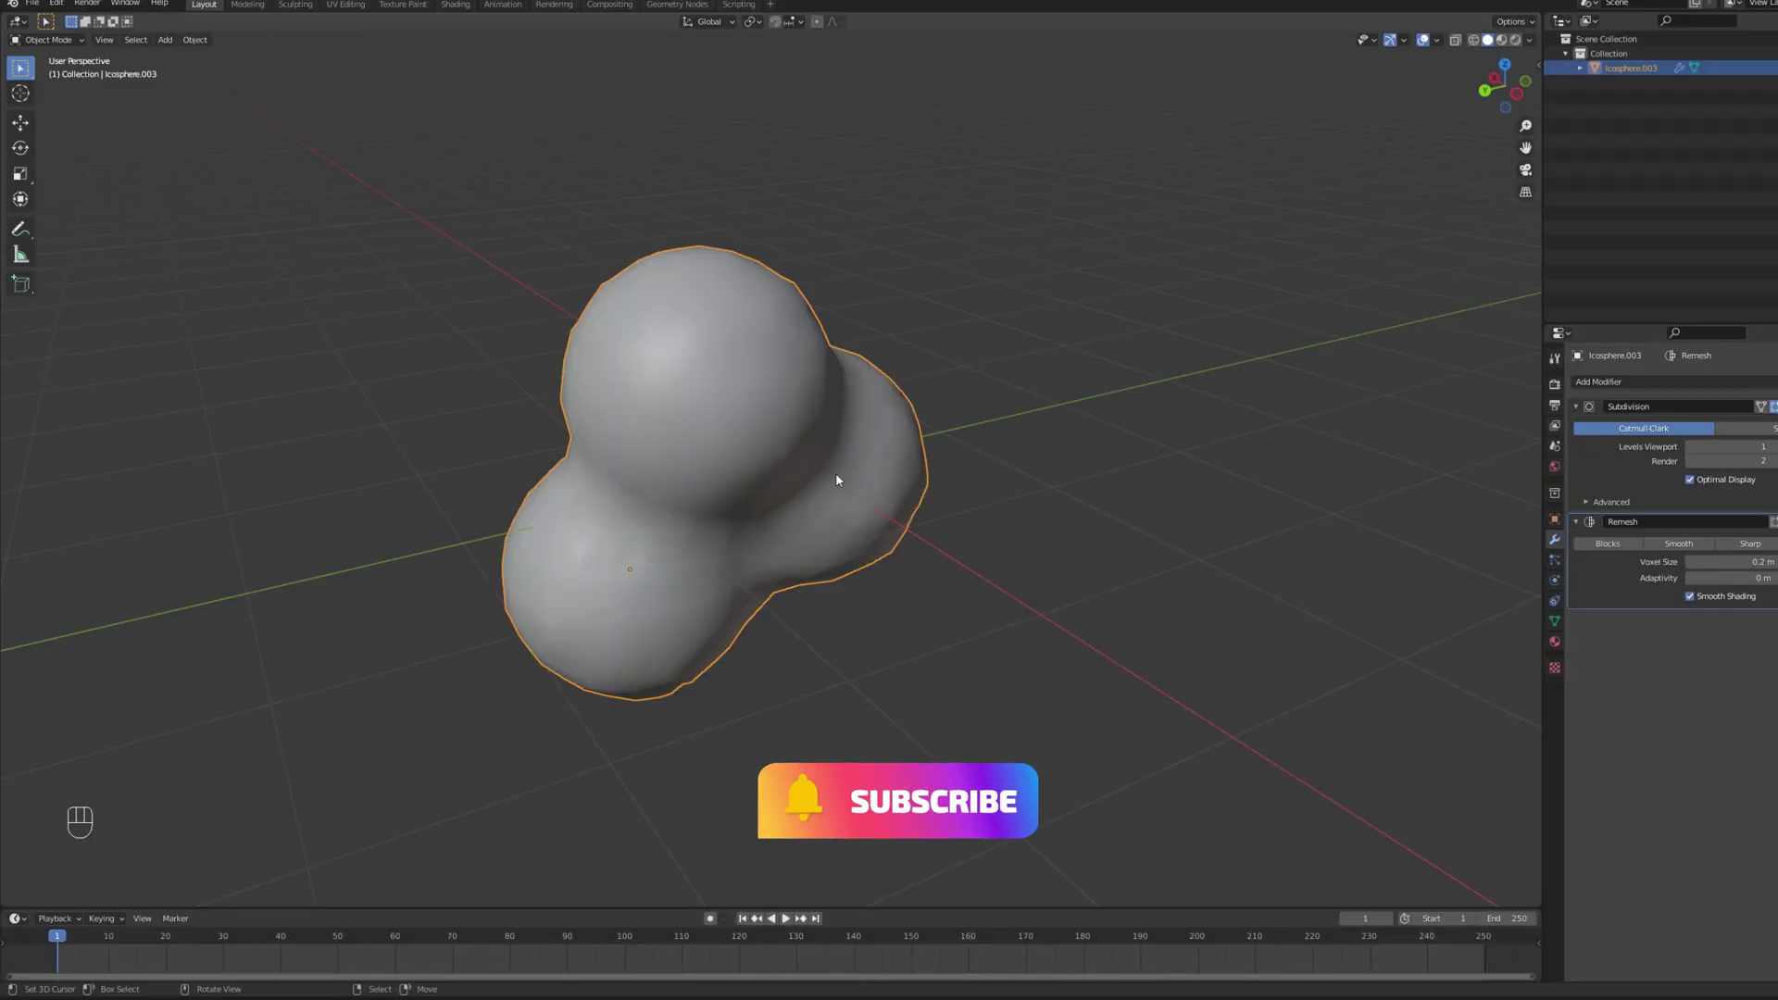
middle_click_drag(836, 478, 1074, 452)
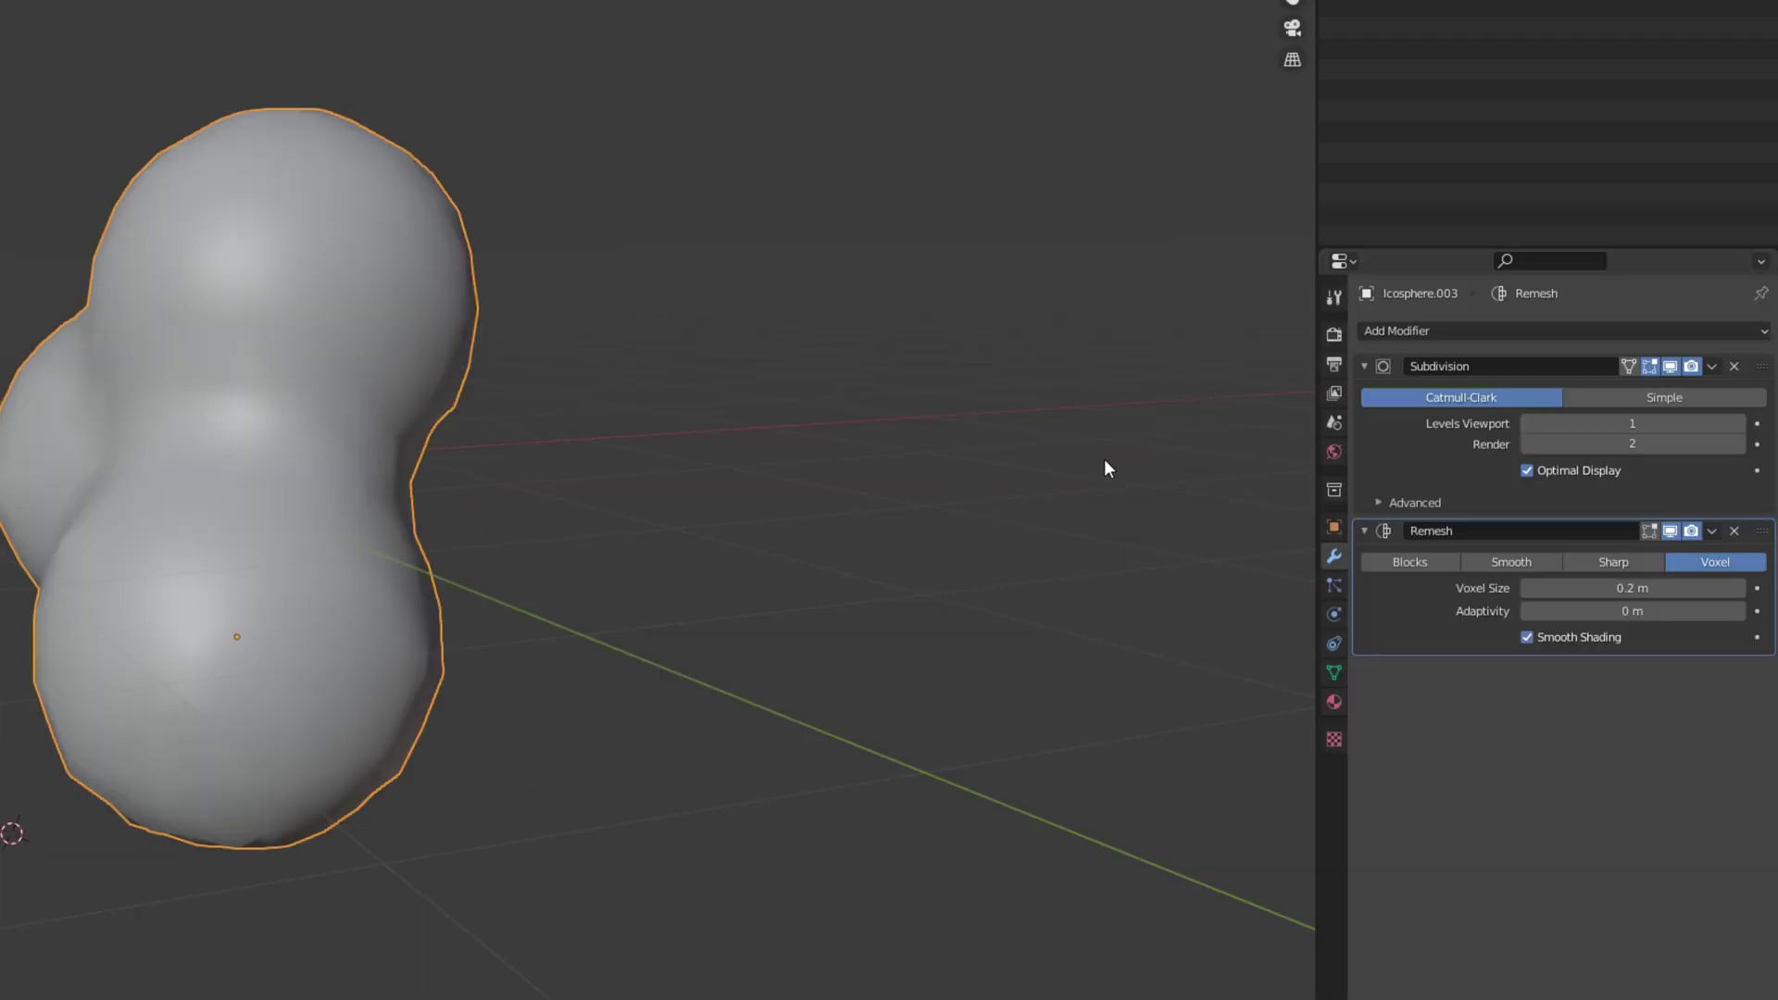
Step: Apply the Subdivision and Remesh modifiers on Icosphere.003
left_click(1714, 367)
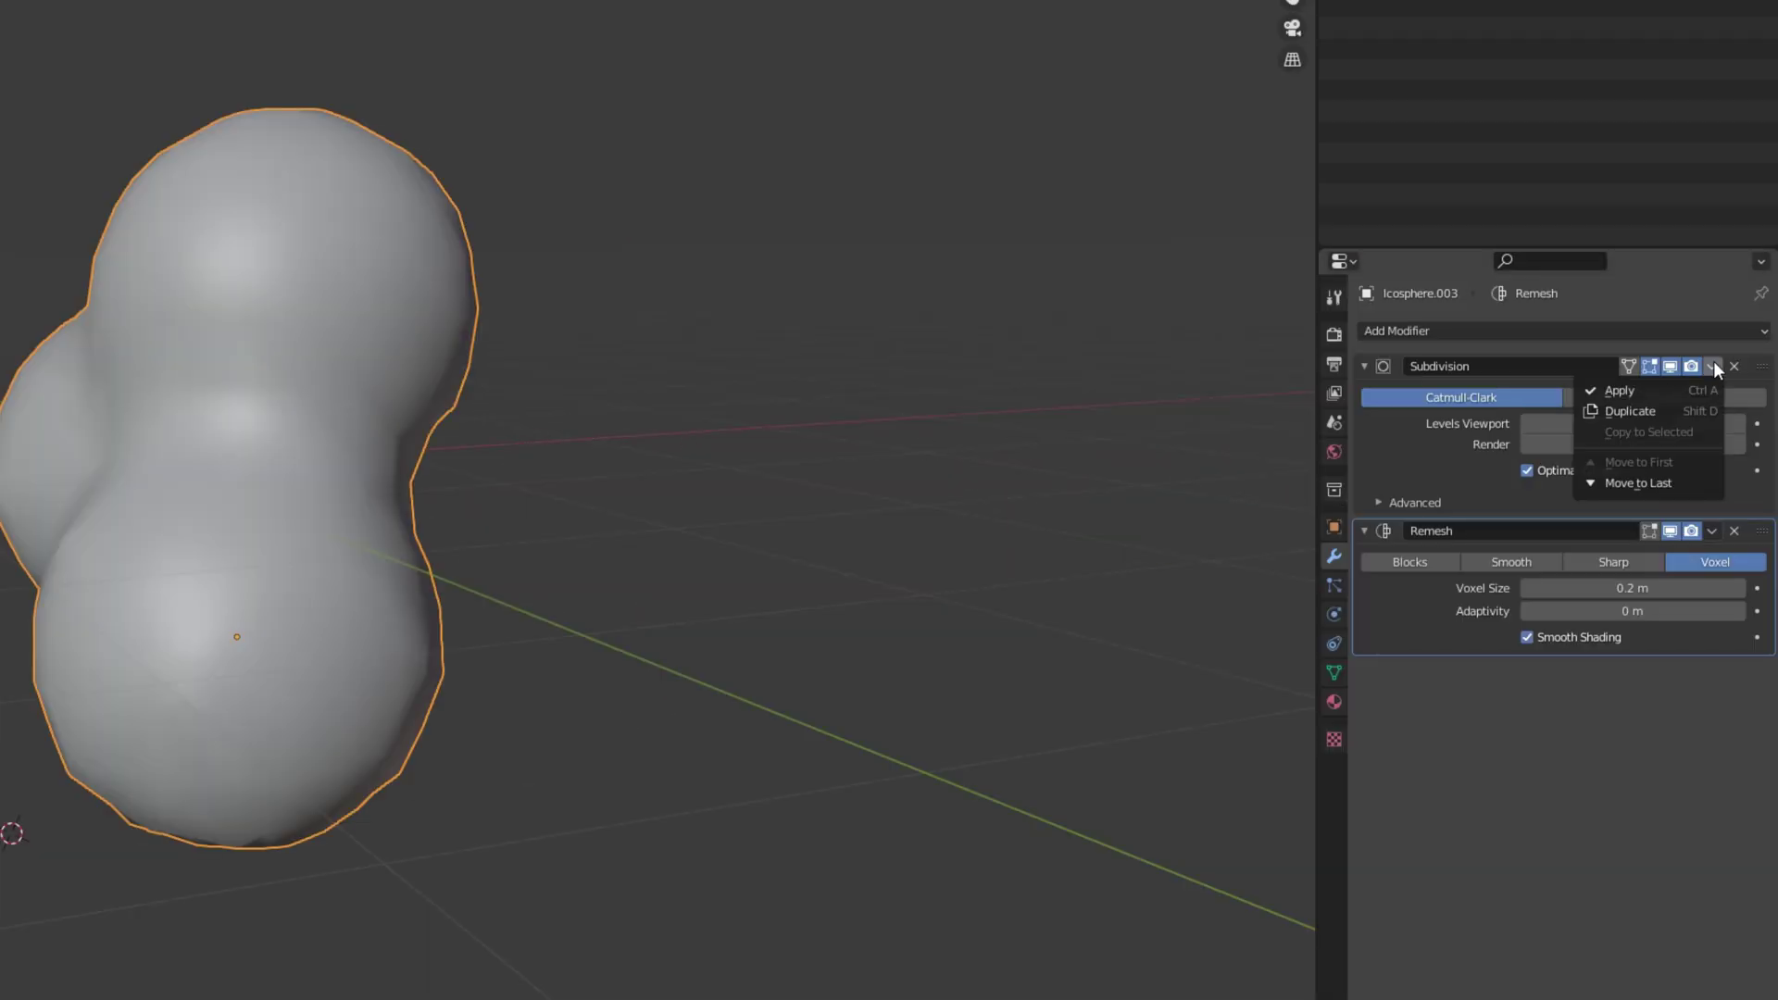
left_click(1693, 388)
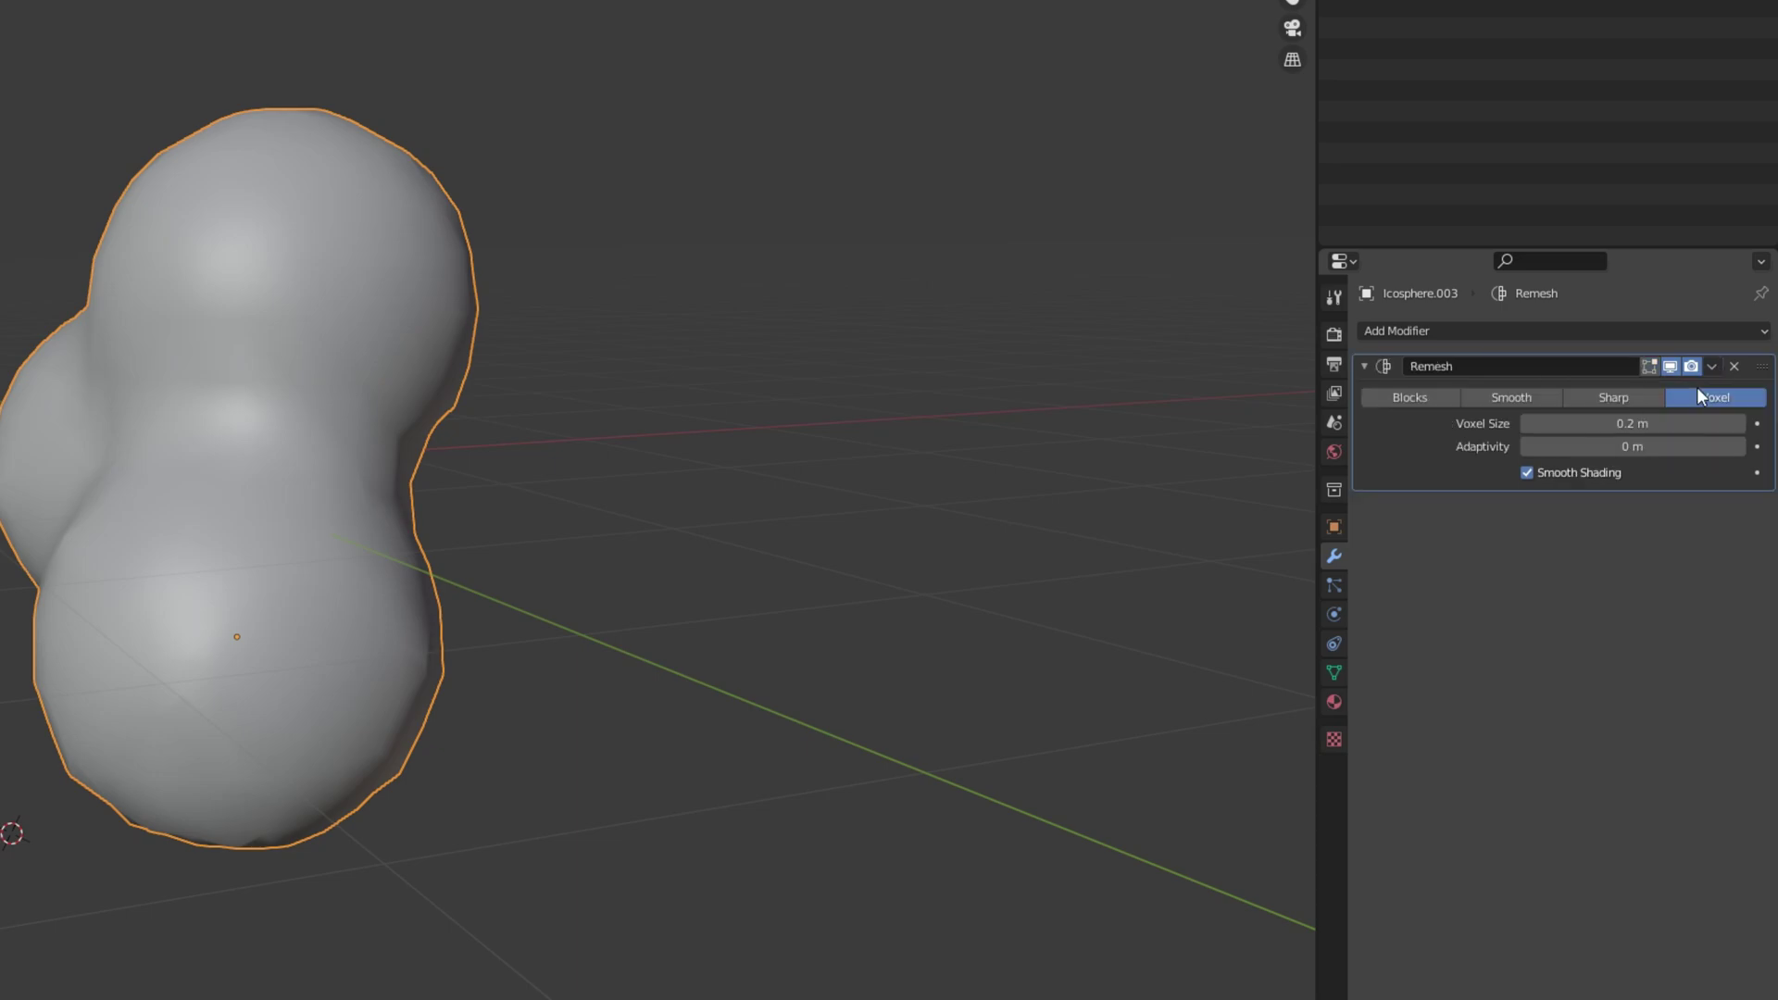
left_click(1713, 368)
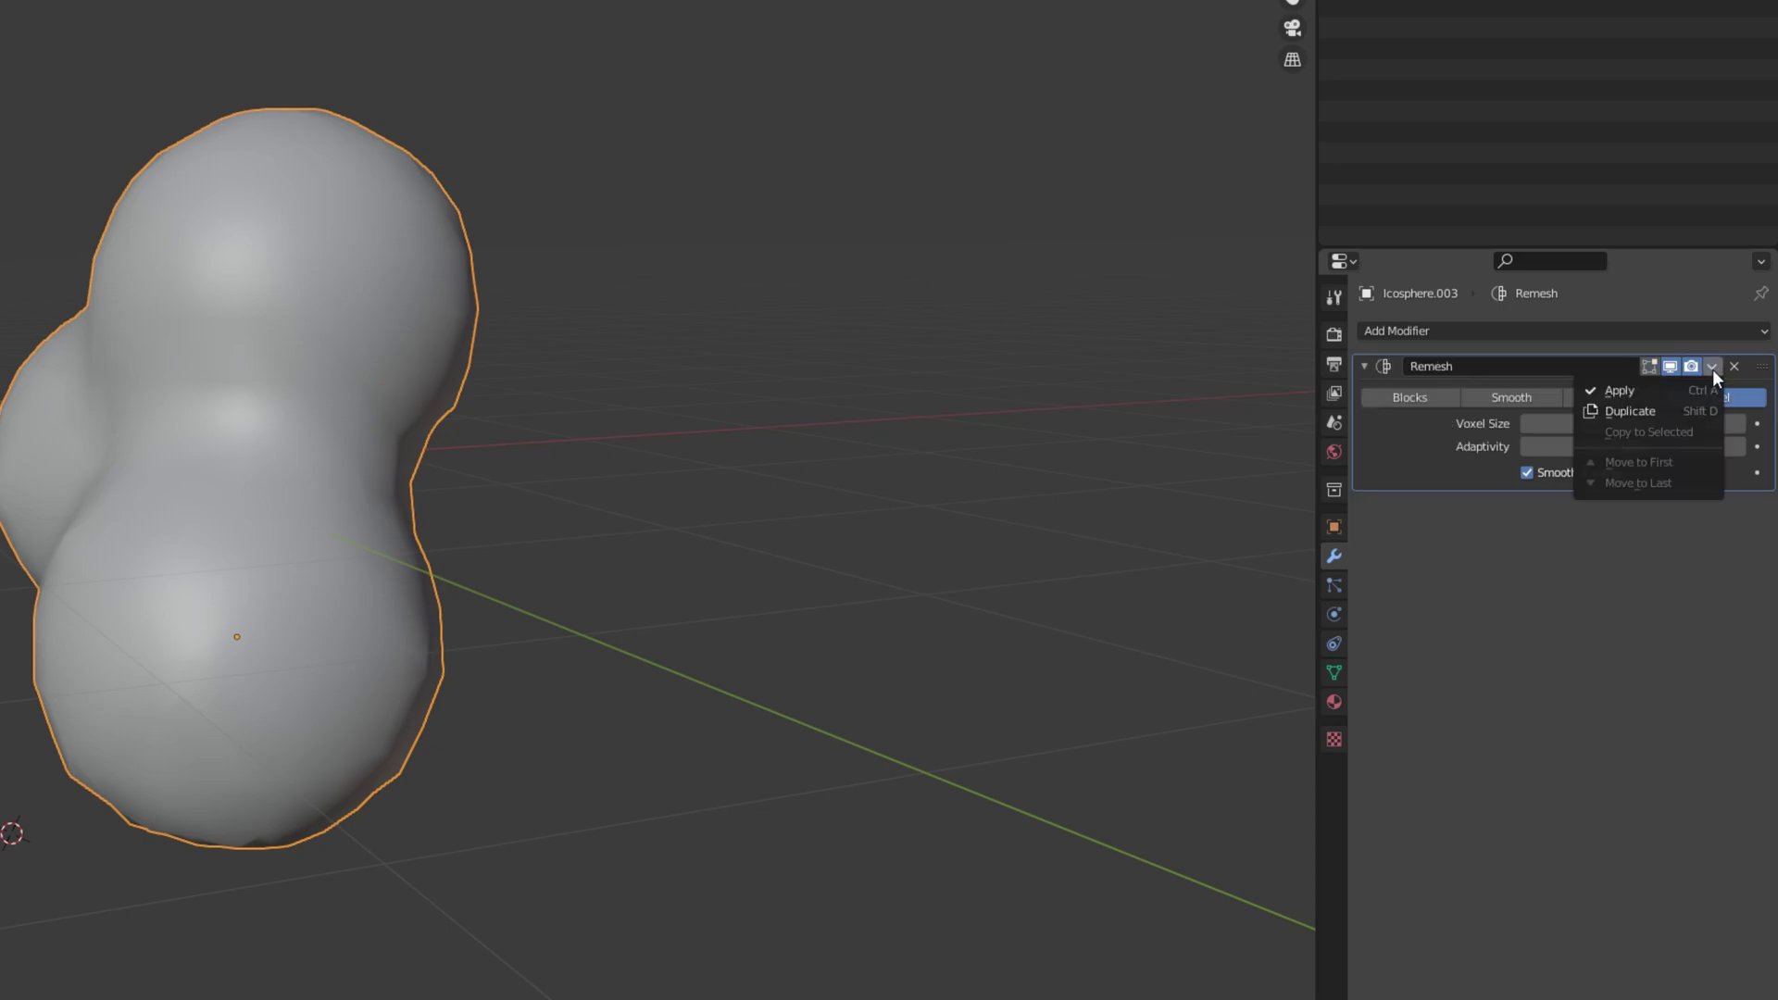
left_click(1627, 389)
Step: Enter Edit Mode, select all the blob's vertices, and split the viewport into two side-by-side views
key("Tab")
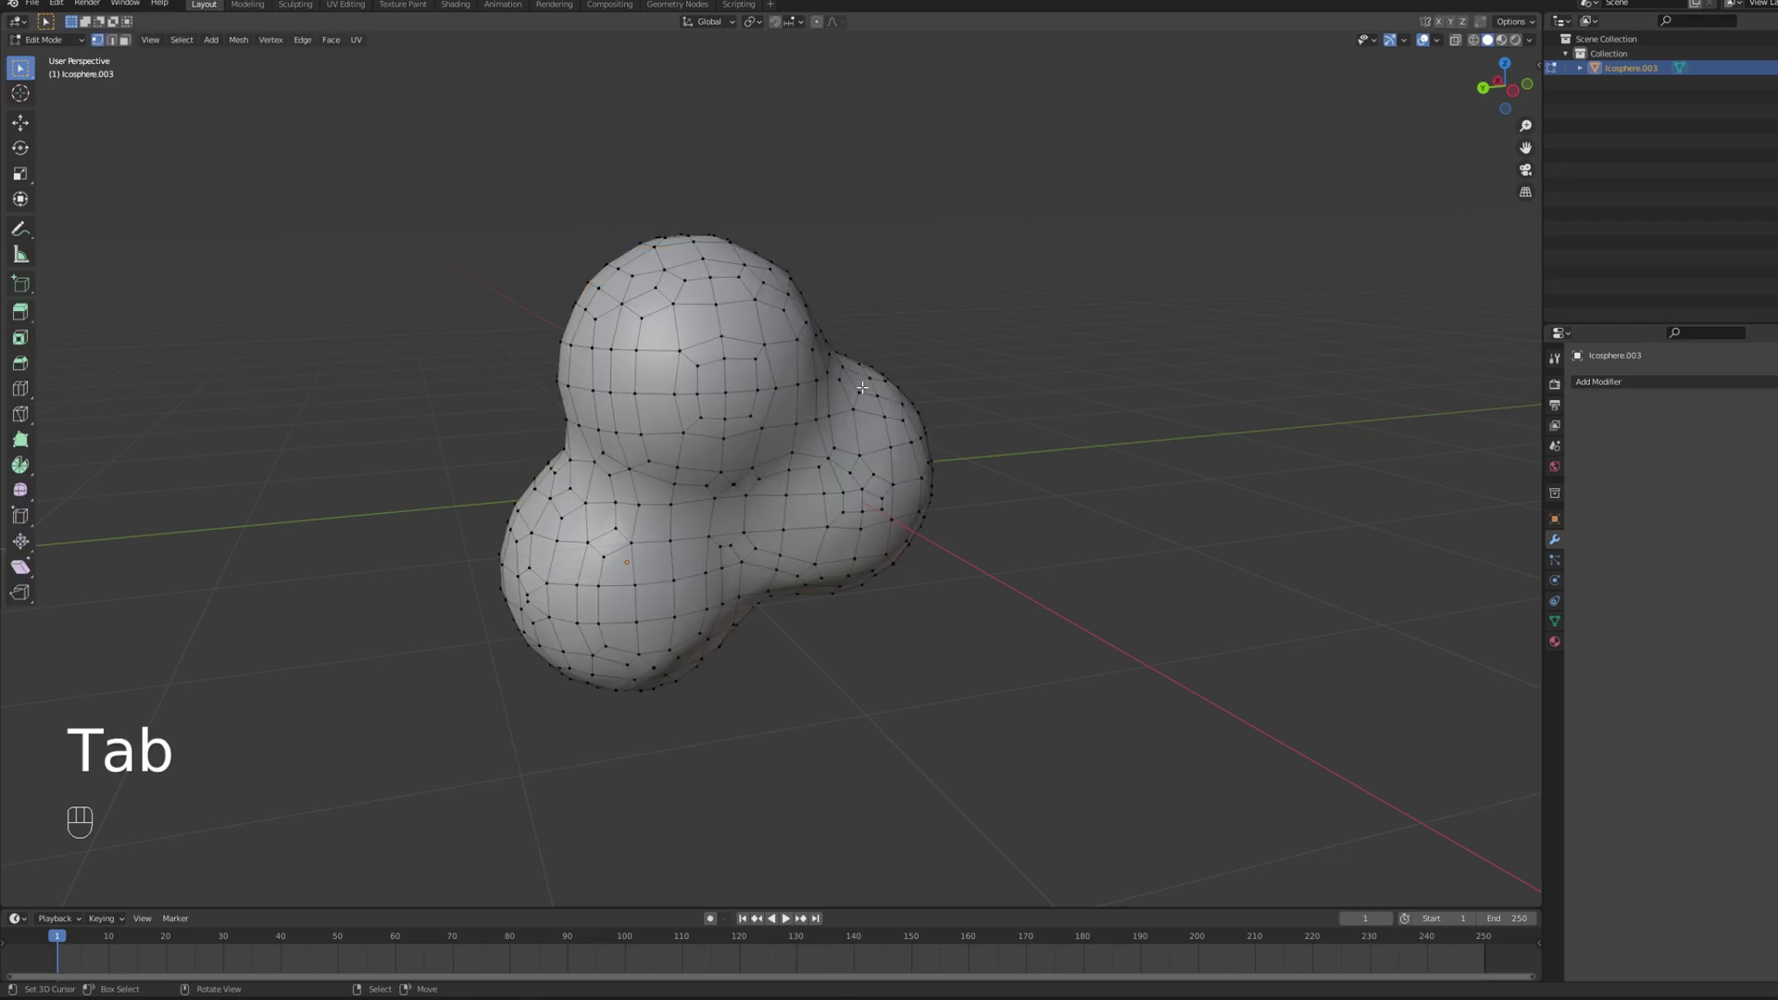
middle_click_drag(862, 387, 1047, 377)
key("a")
key("Escape")
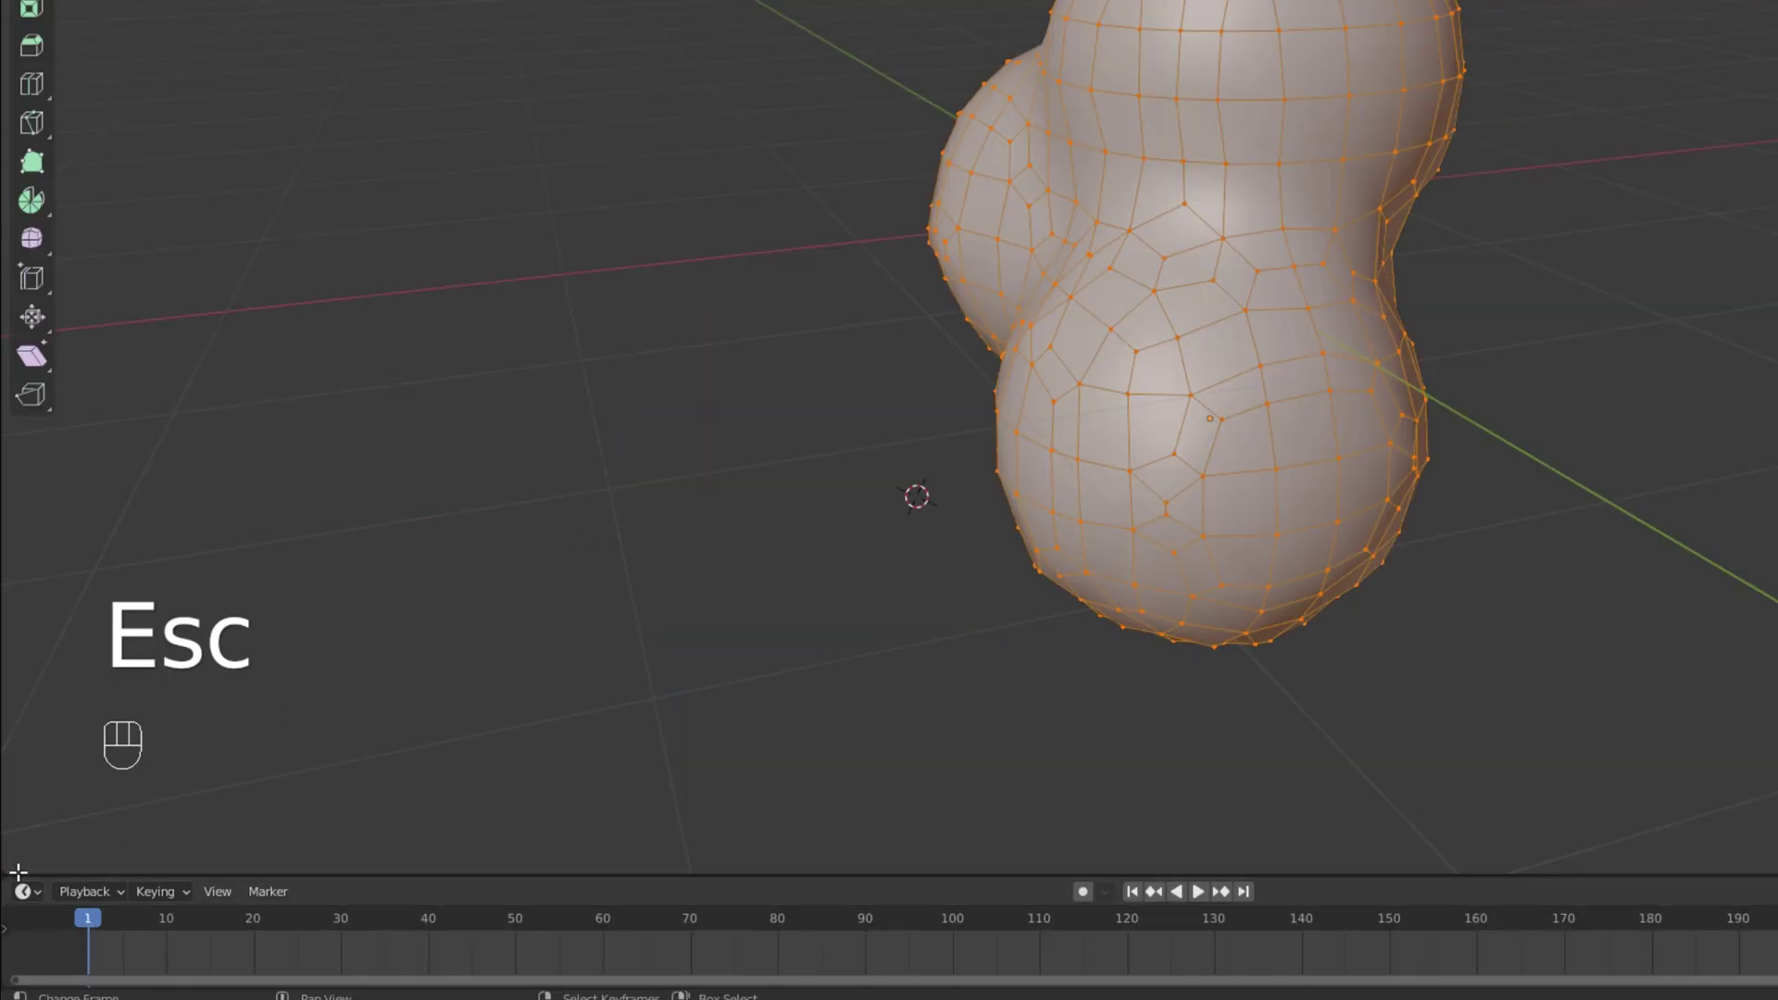
left_click_drag(18, 872, 1035, 730)
Step: Turn the left view into a UV Editor and unwrap the blob with Sphere Projection
left_click(25, 69)
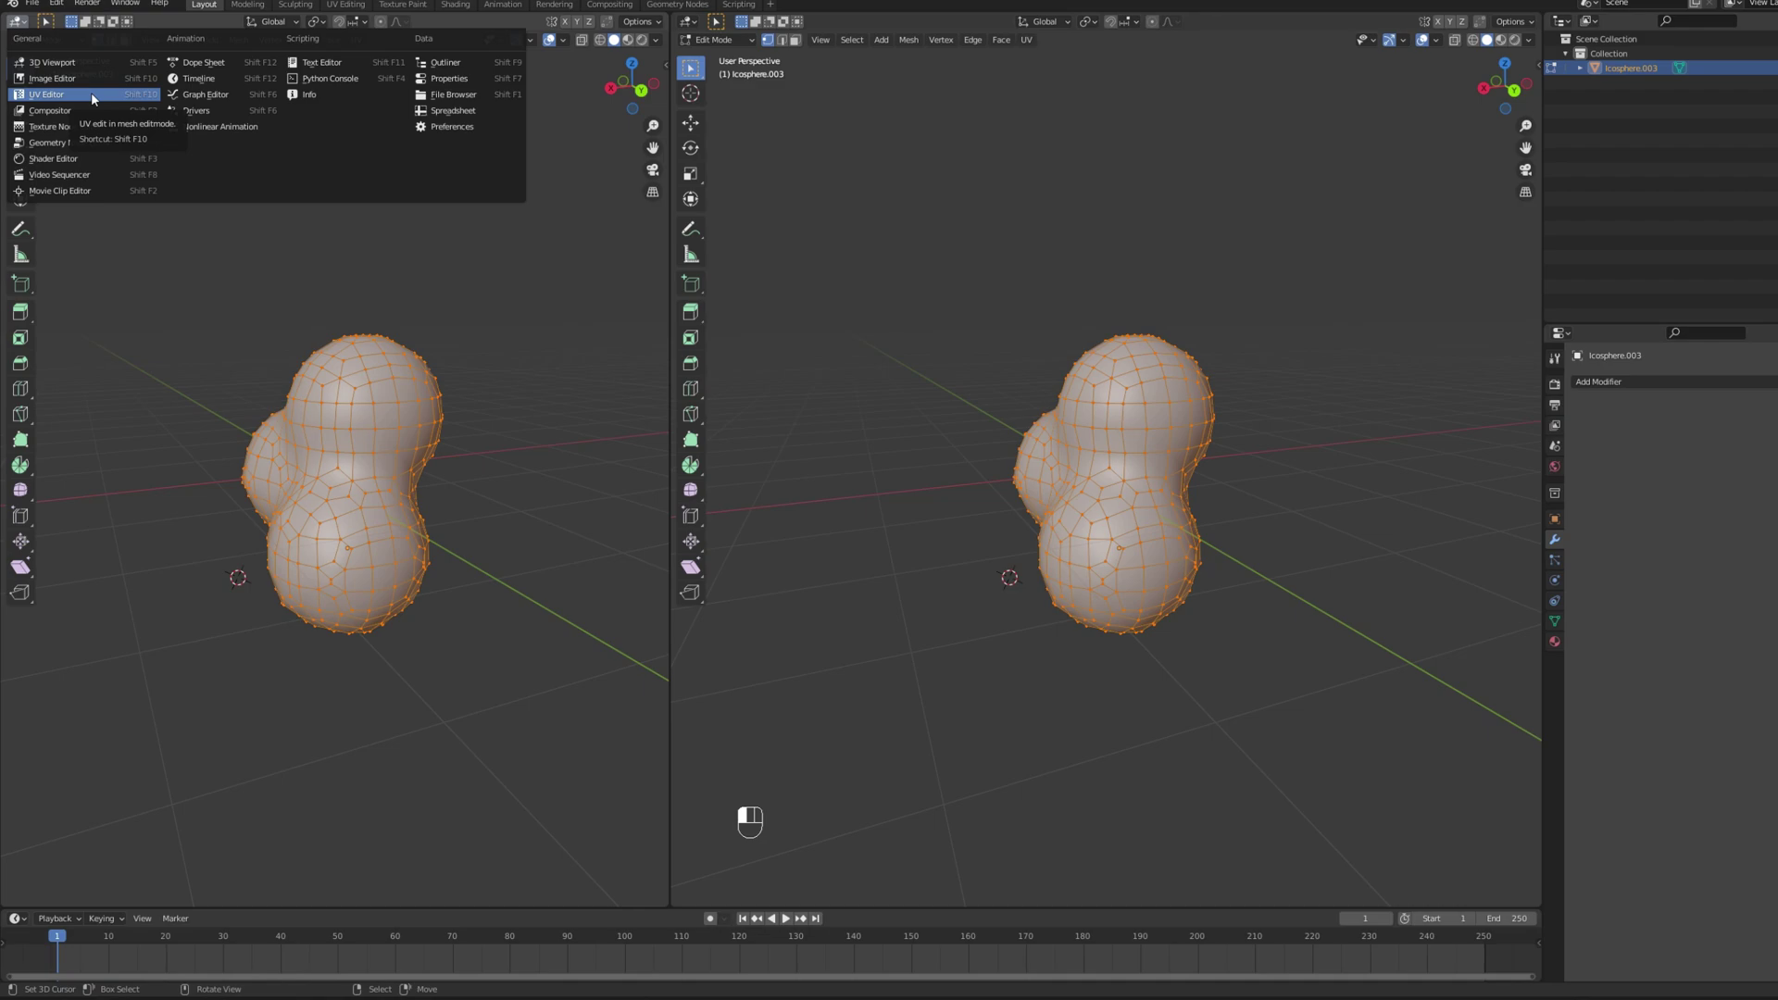
left_click(138, 180)
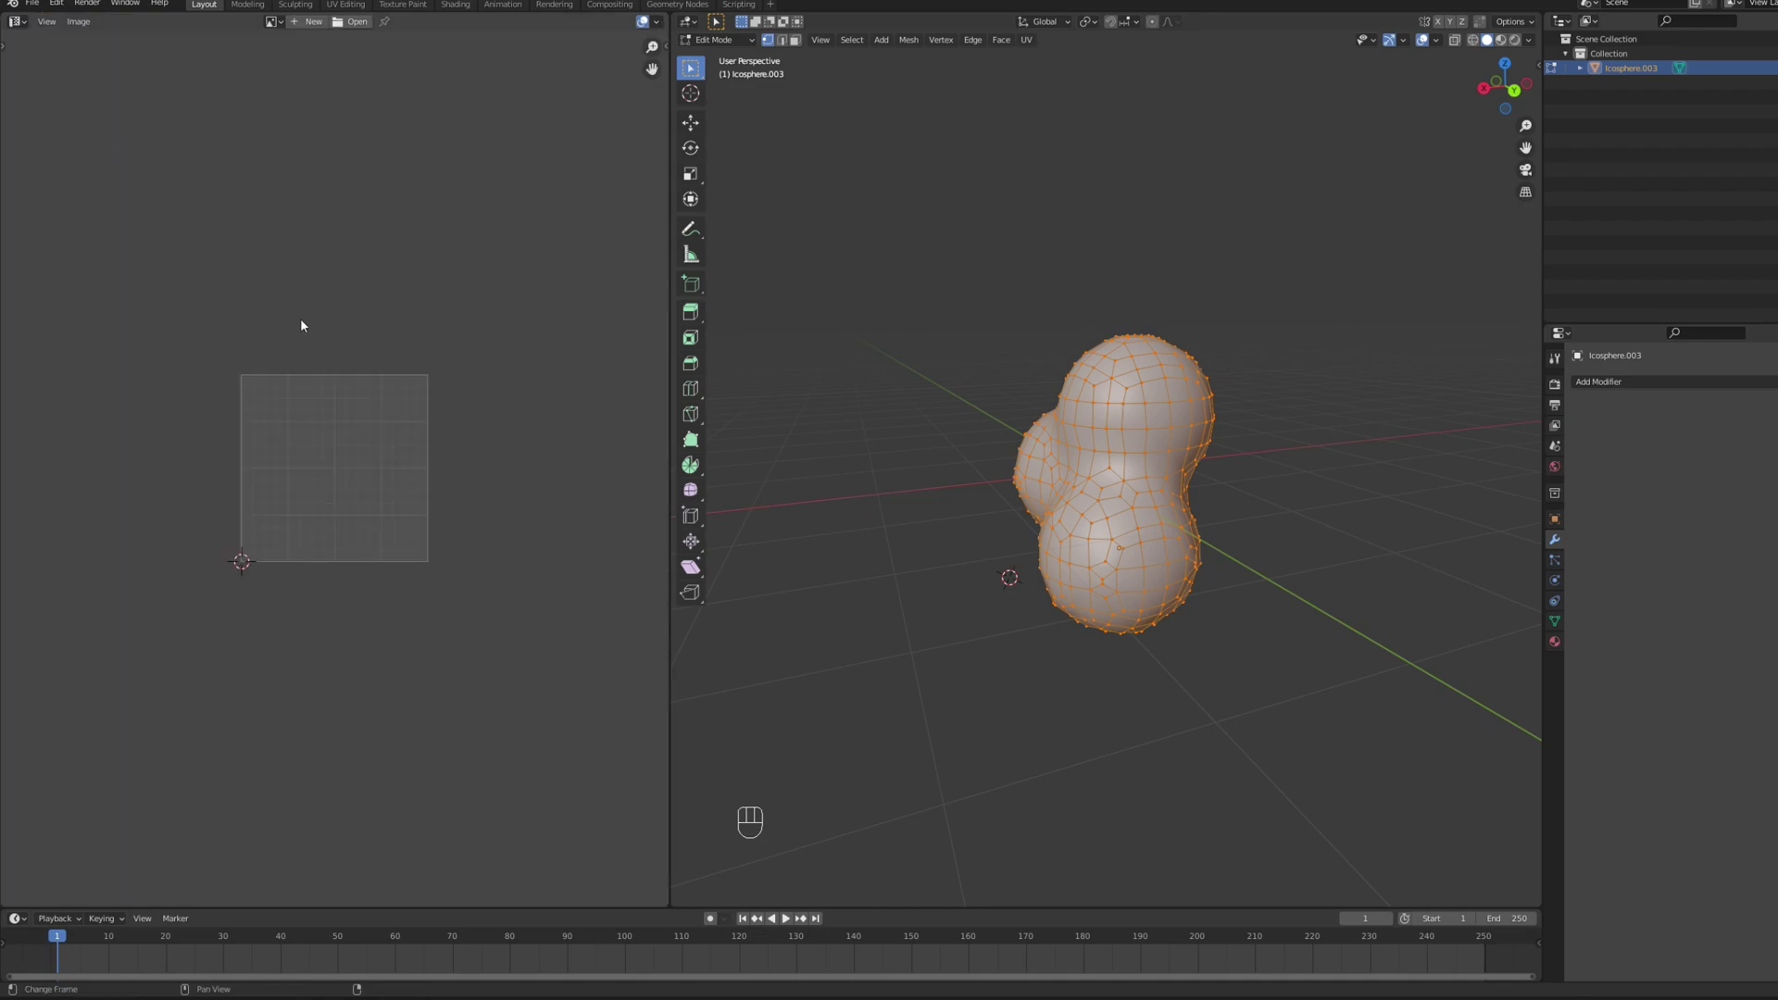
middle_click_drag(926, 445, 1053, 441)
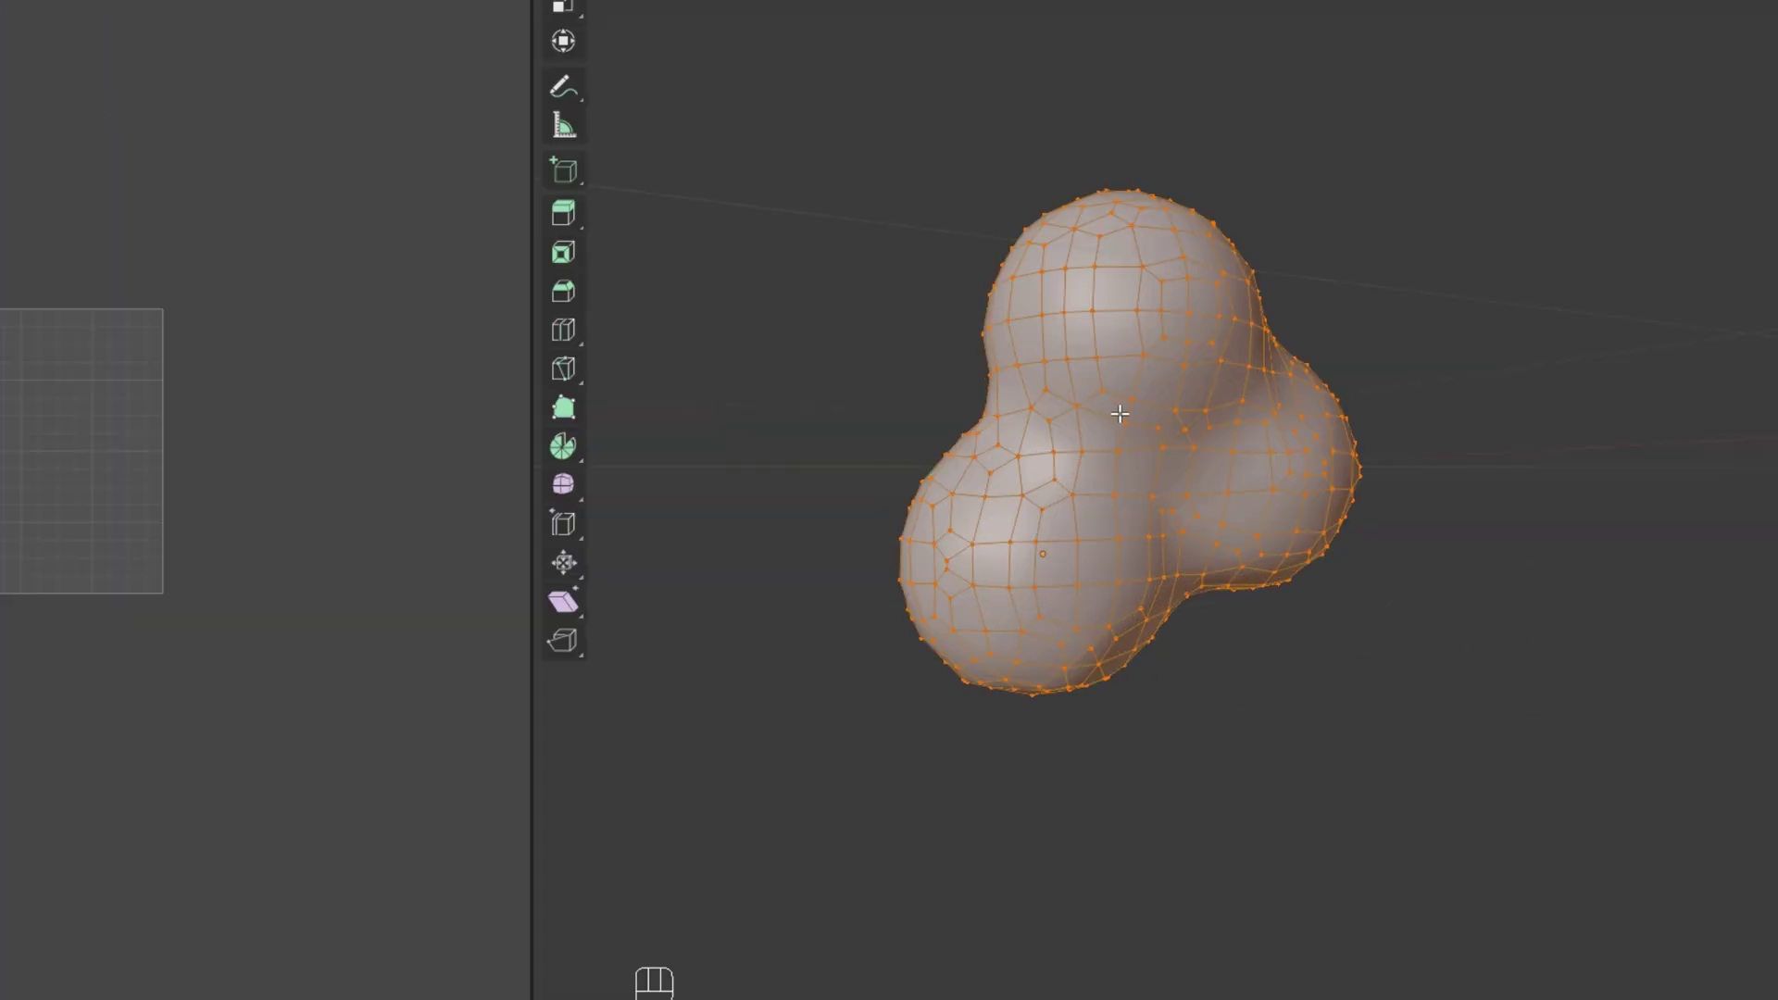
key("u")
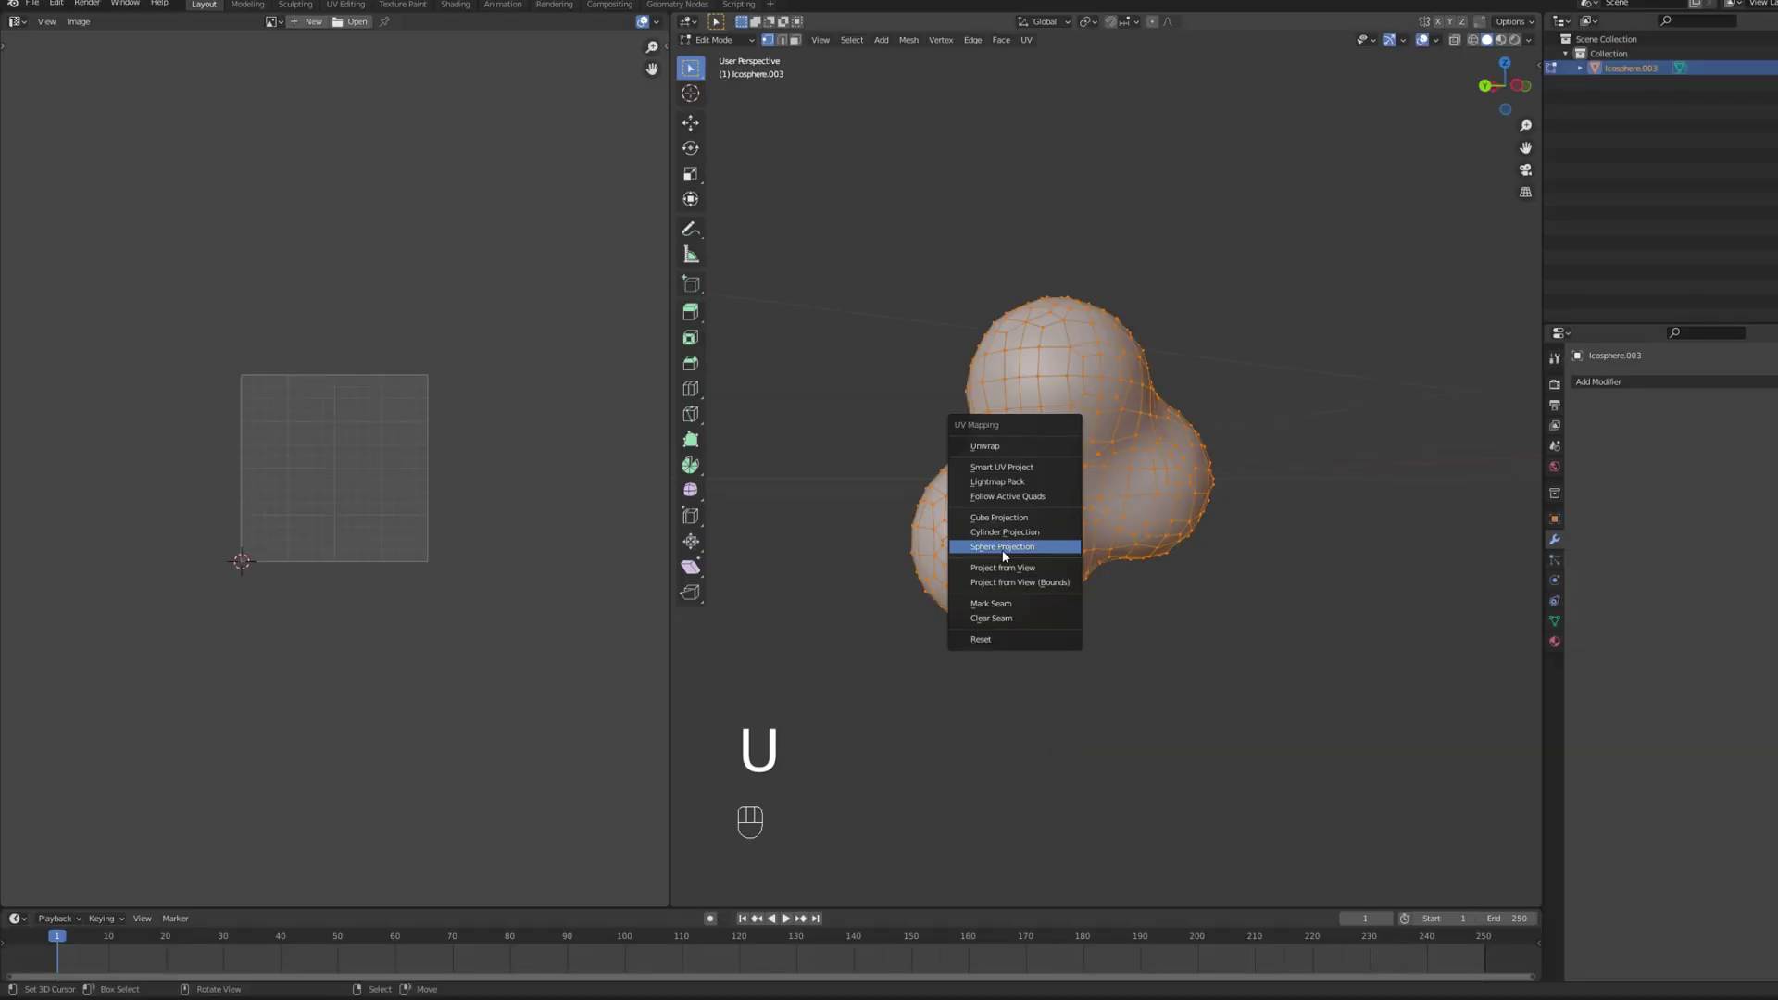
left_click(1038, 572)
scroll(352, 426, "up", 3)
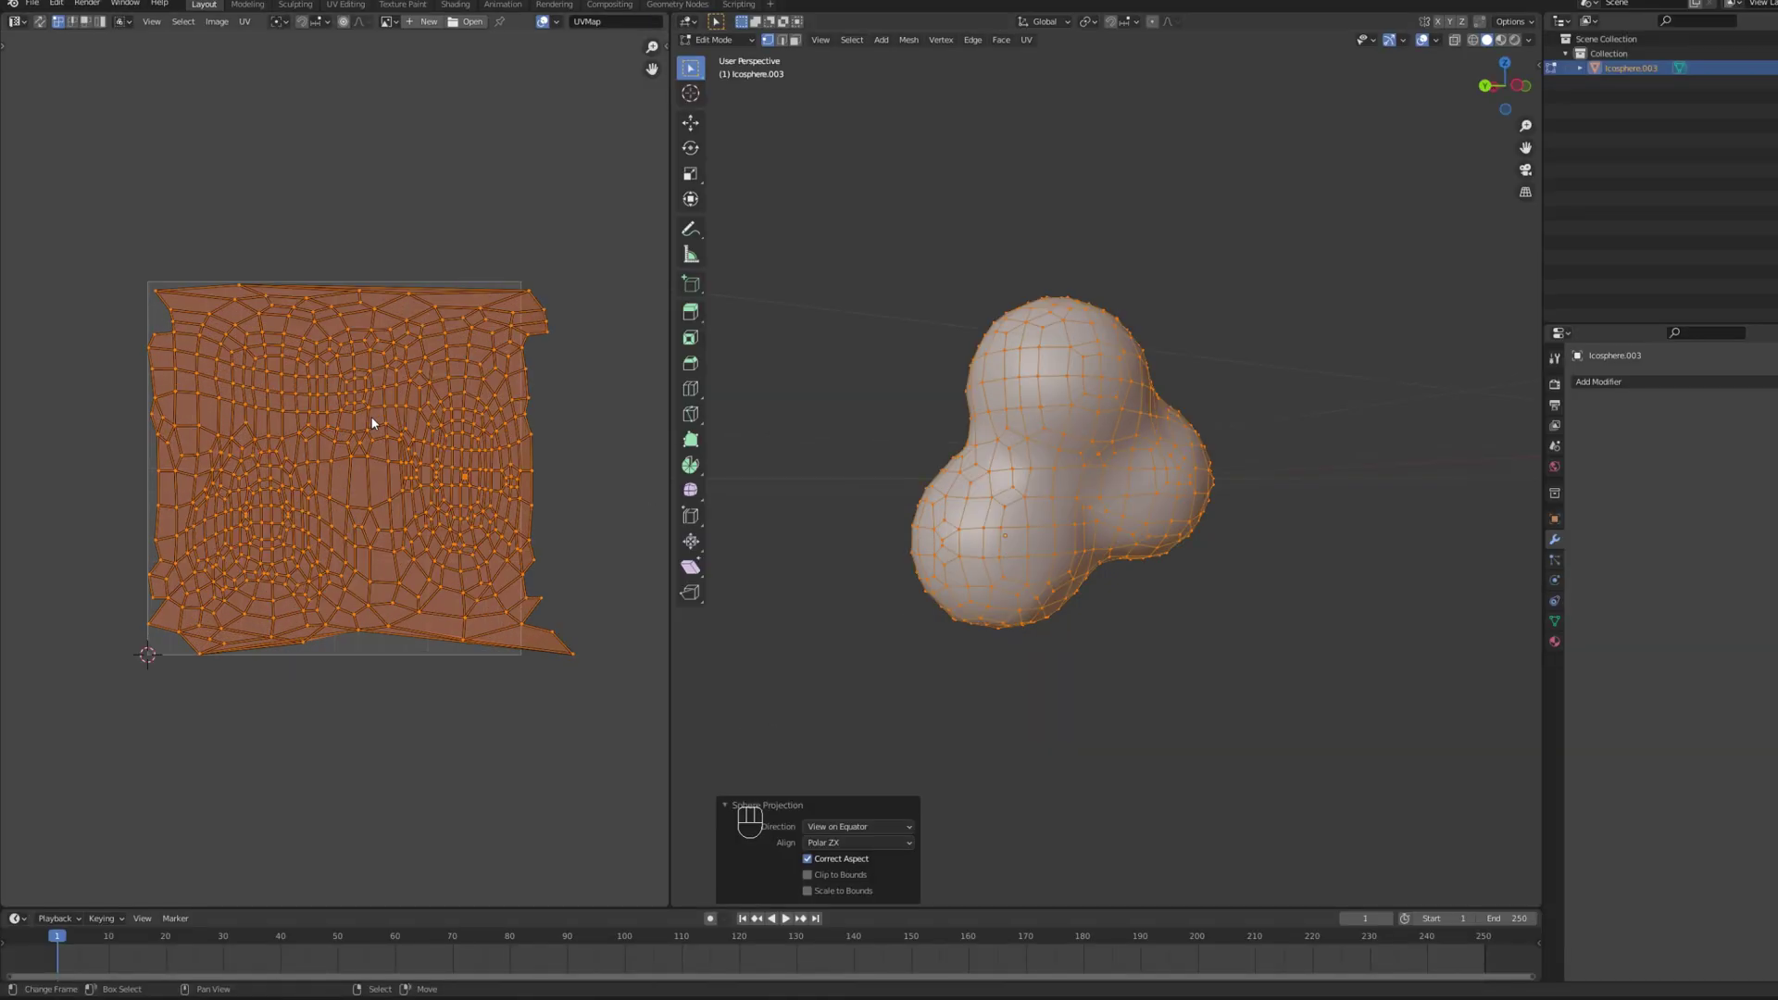
scroll(599, 380, "up", 1)
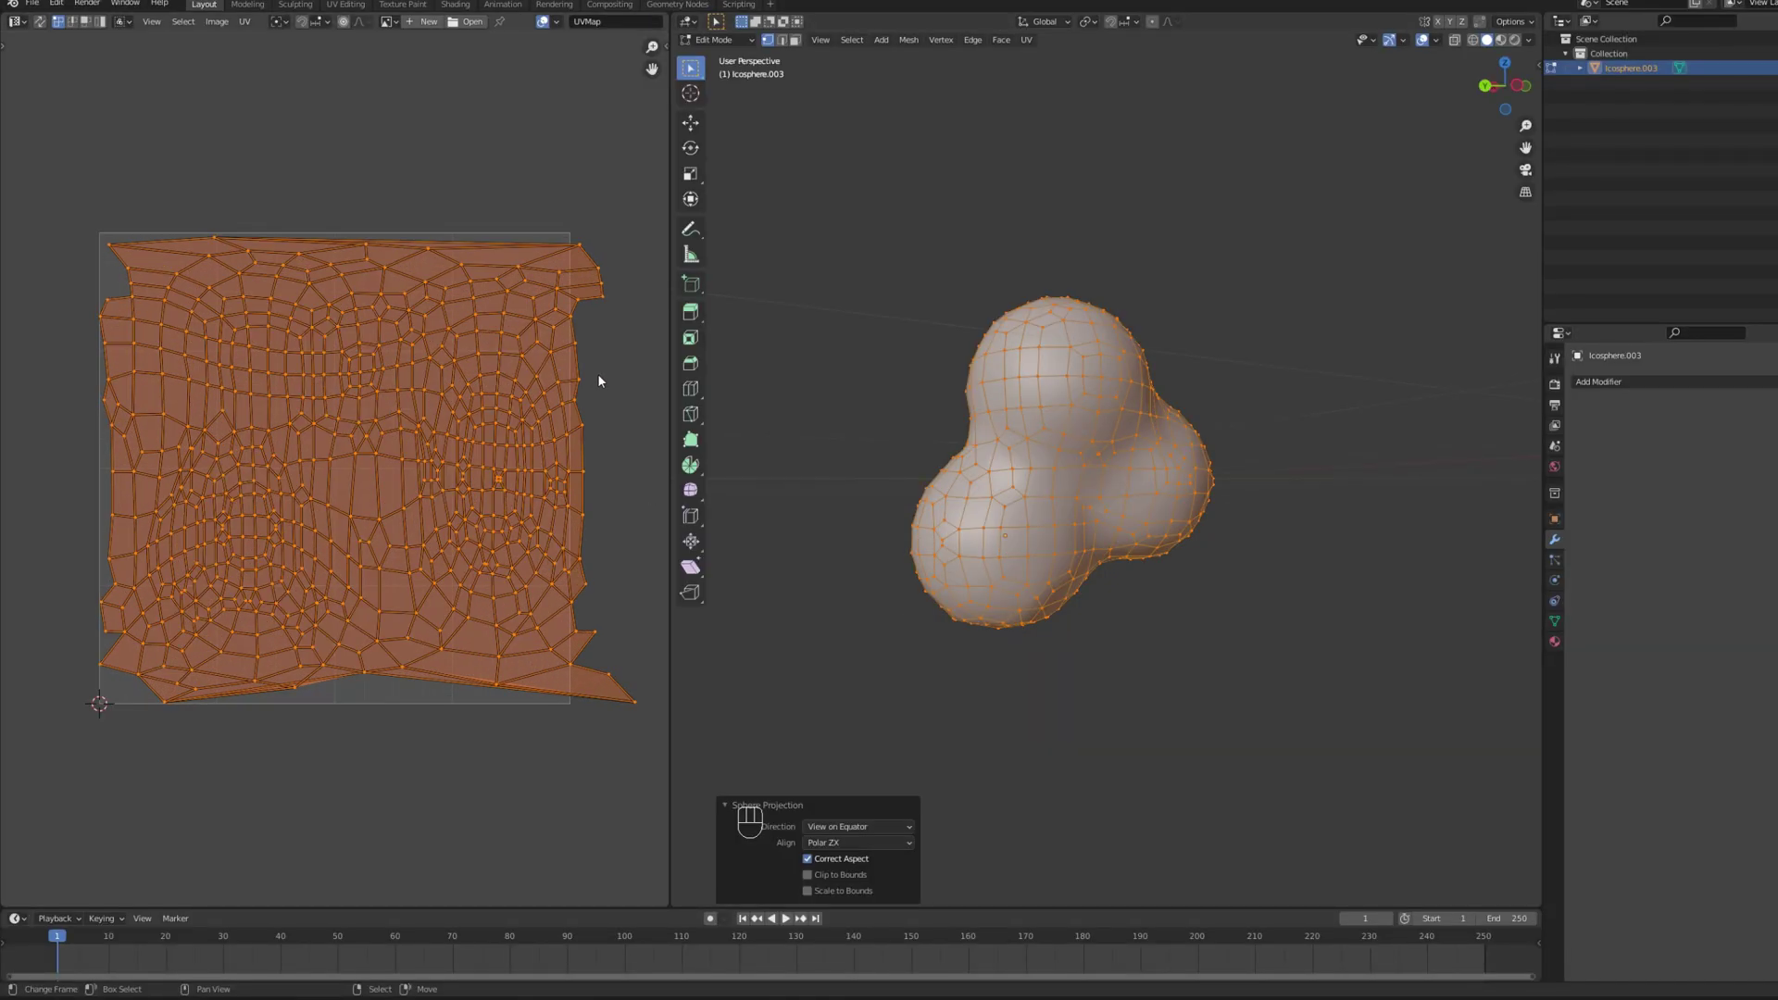
Step: Scale, move and stretch the UV island along X and Y to fill the UV square
key("s")
left_click(607, 584)
key("g")
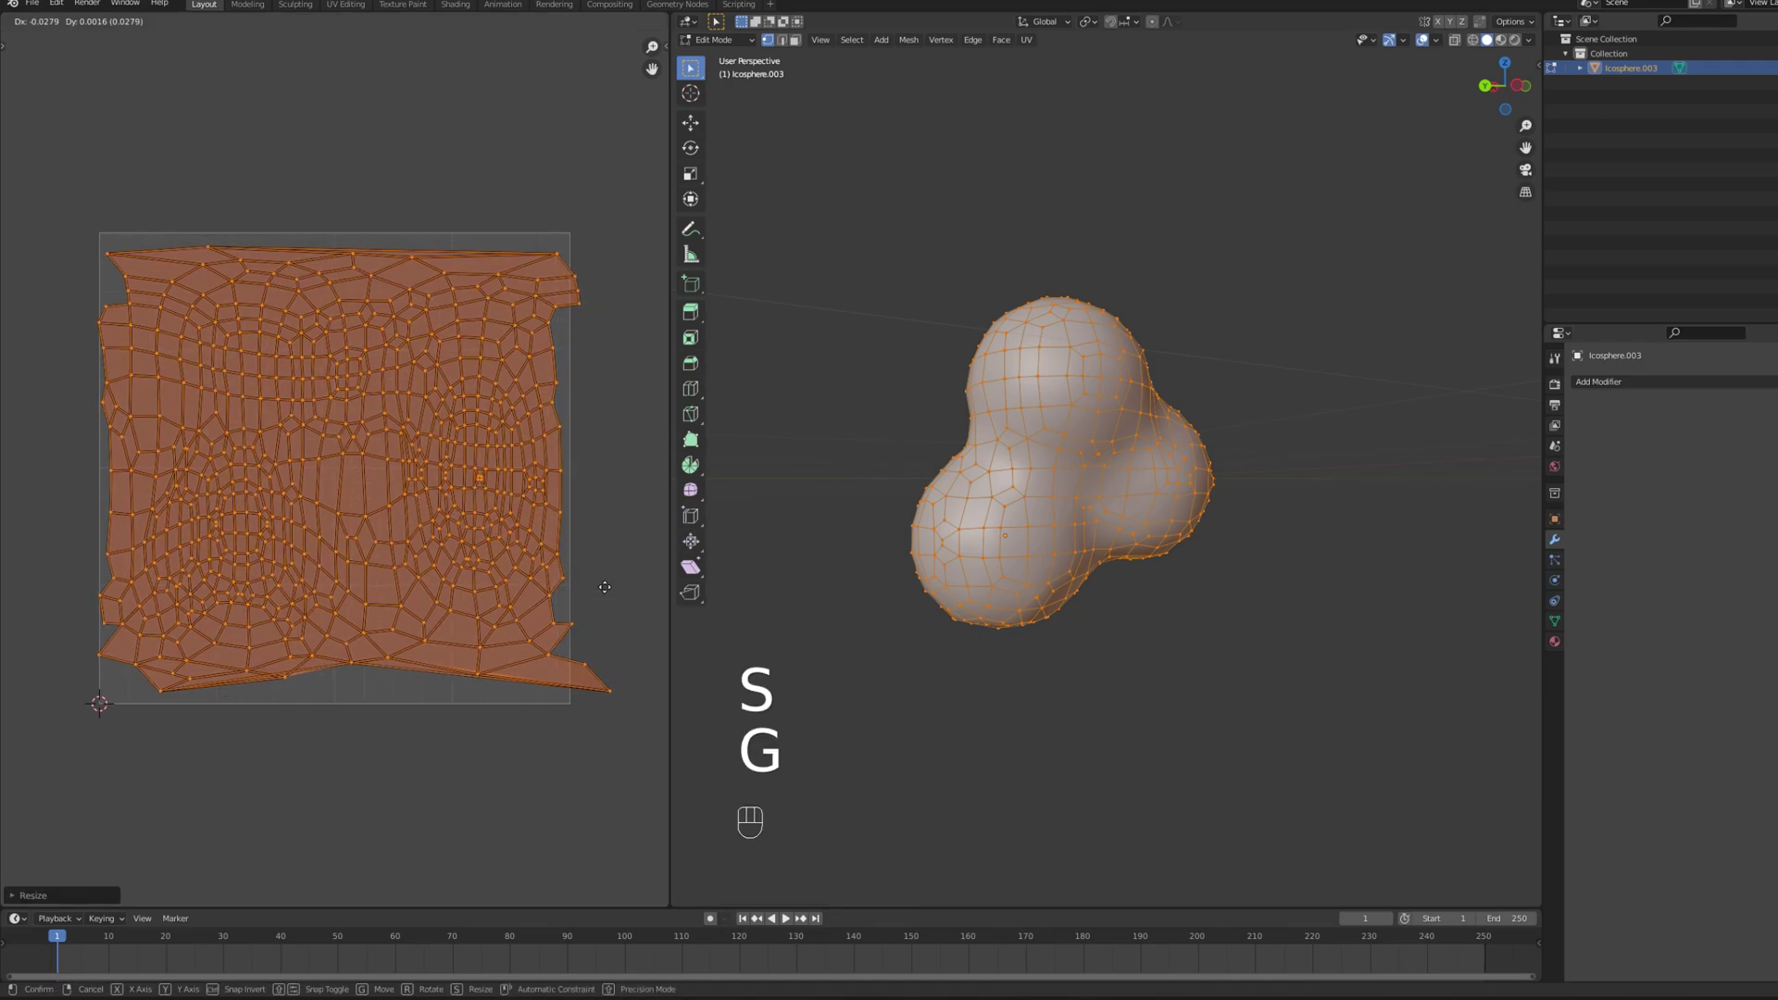
left_click(607, 587)
key("s")
key("x")
left_click(613, 579)
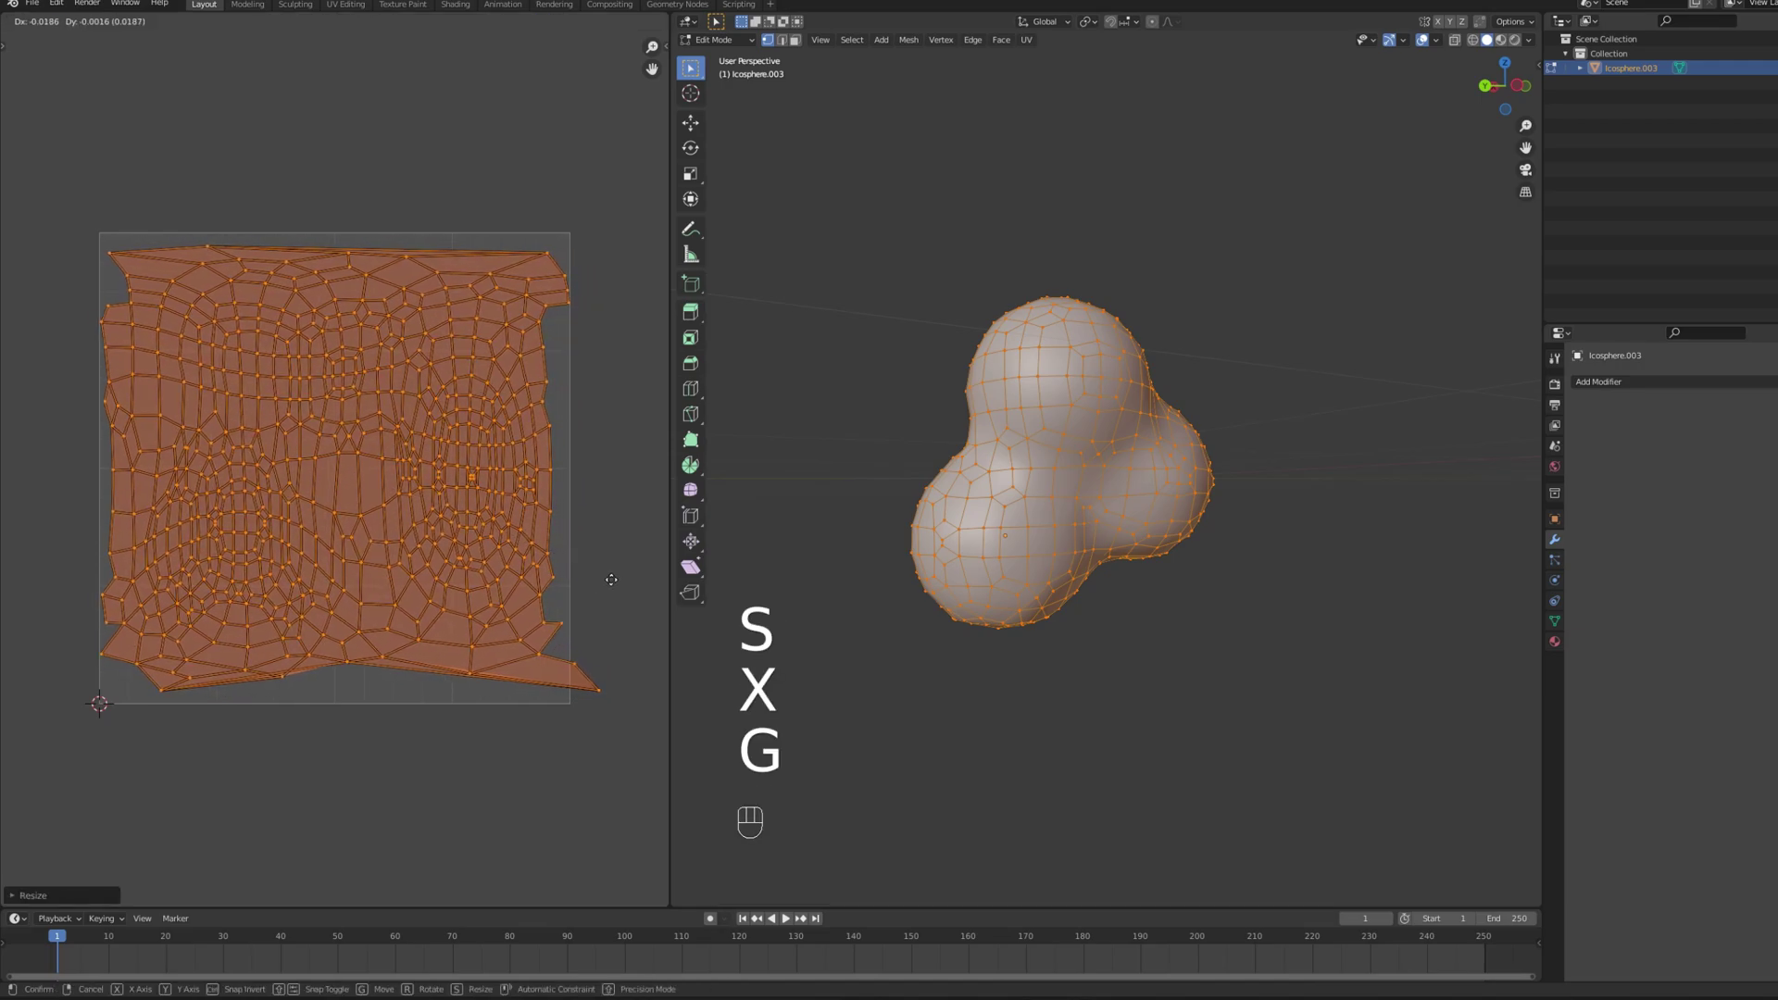
left_click(611, 580)
key("s")
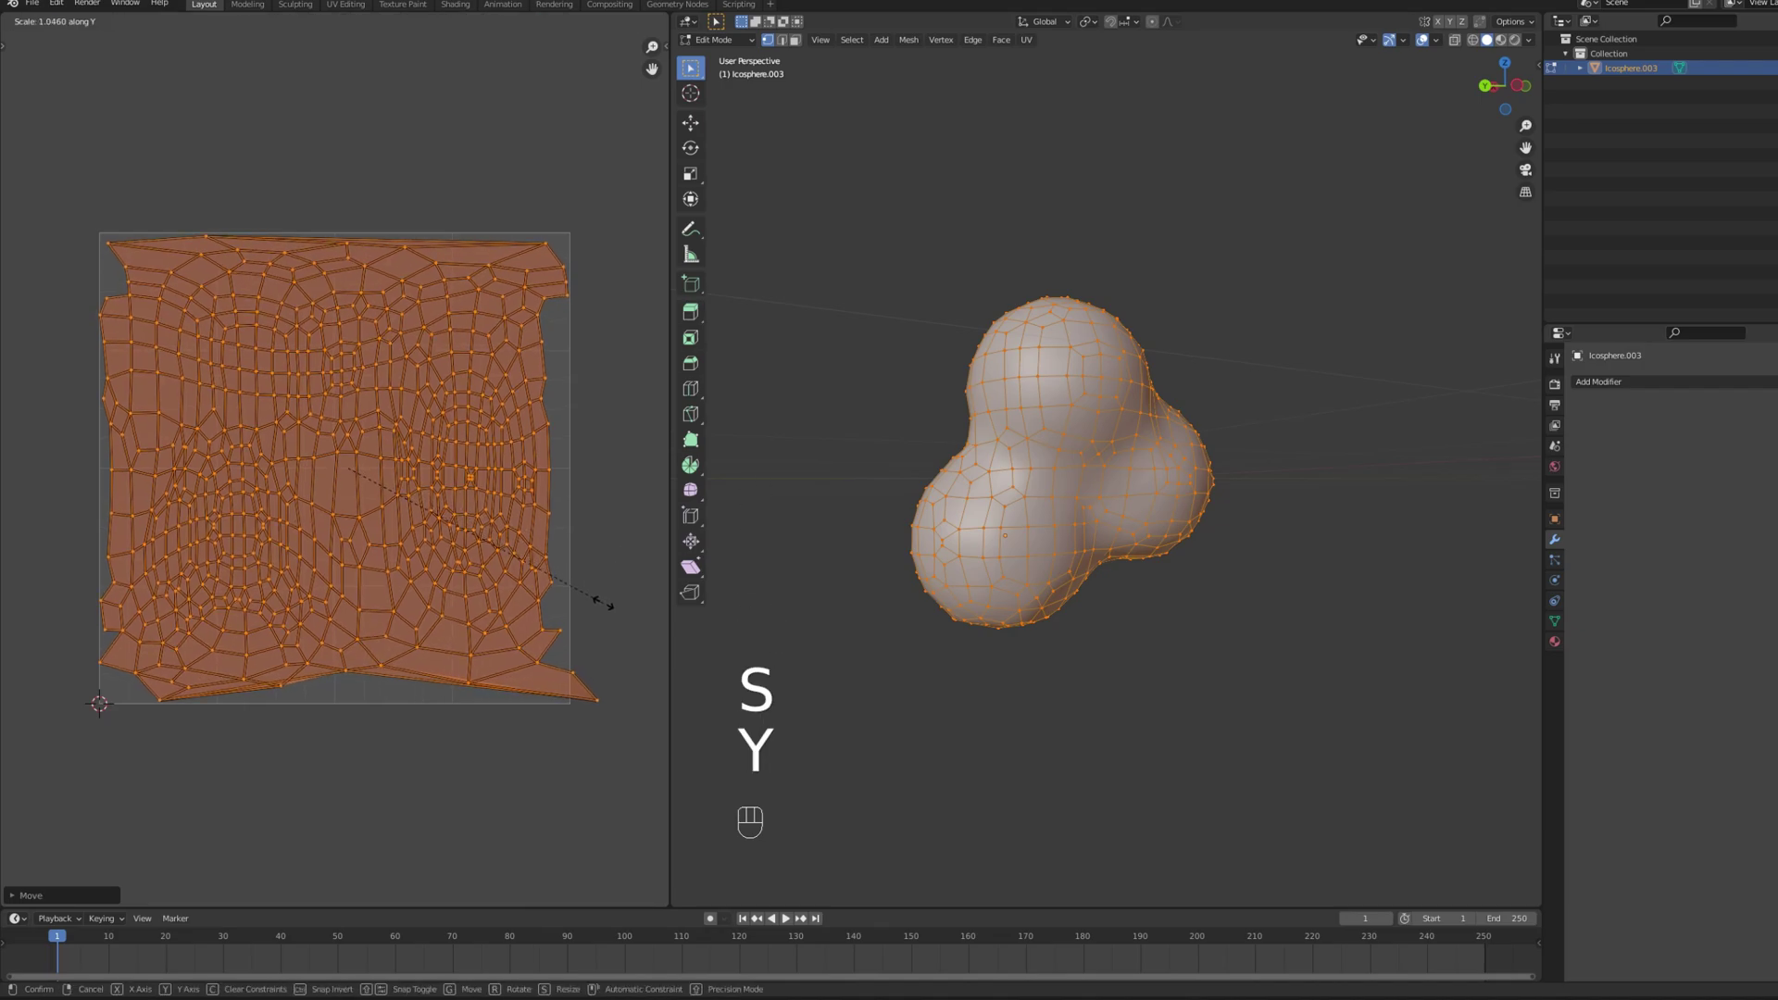
left_click(597, 698)
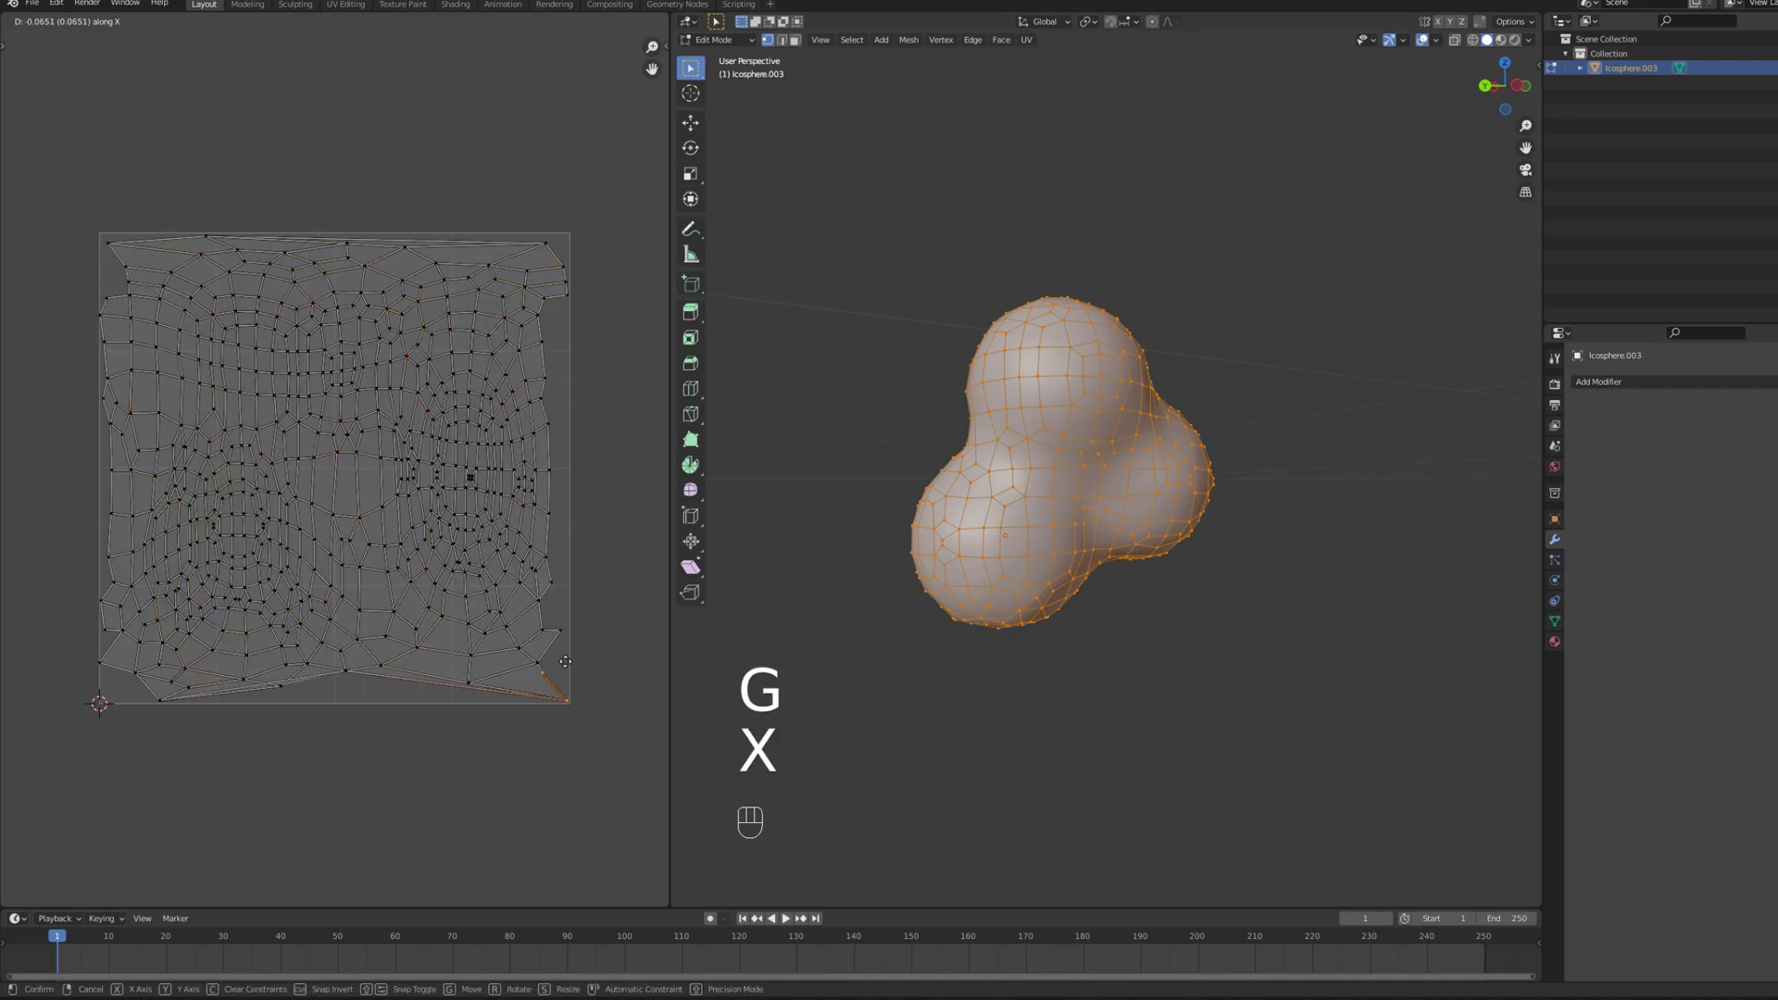
Step: Back in Object Mode, rename the blob Smoke01 and save the scene as SmokeModels.blend
key("a")
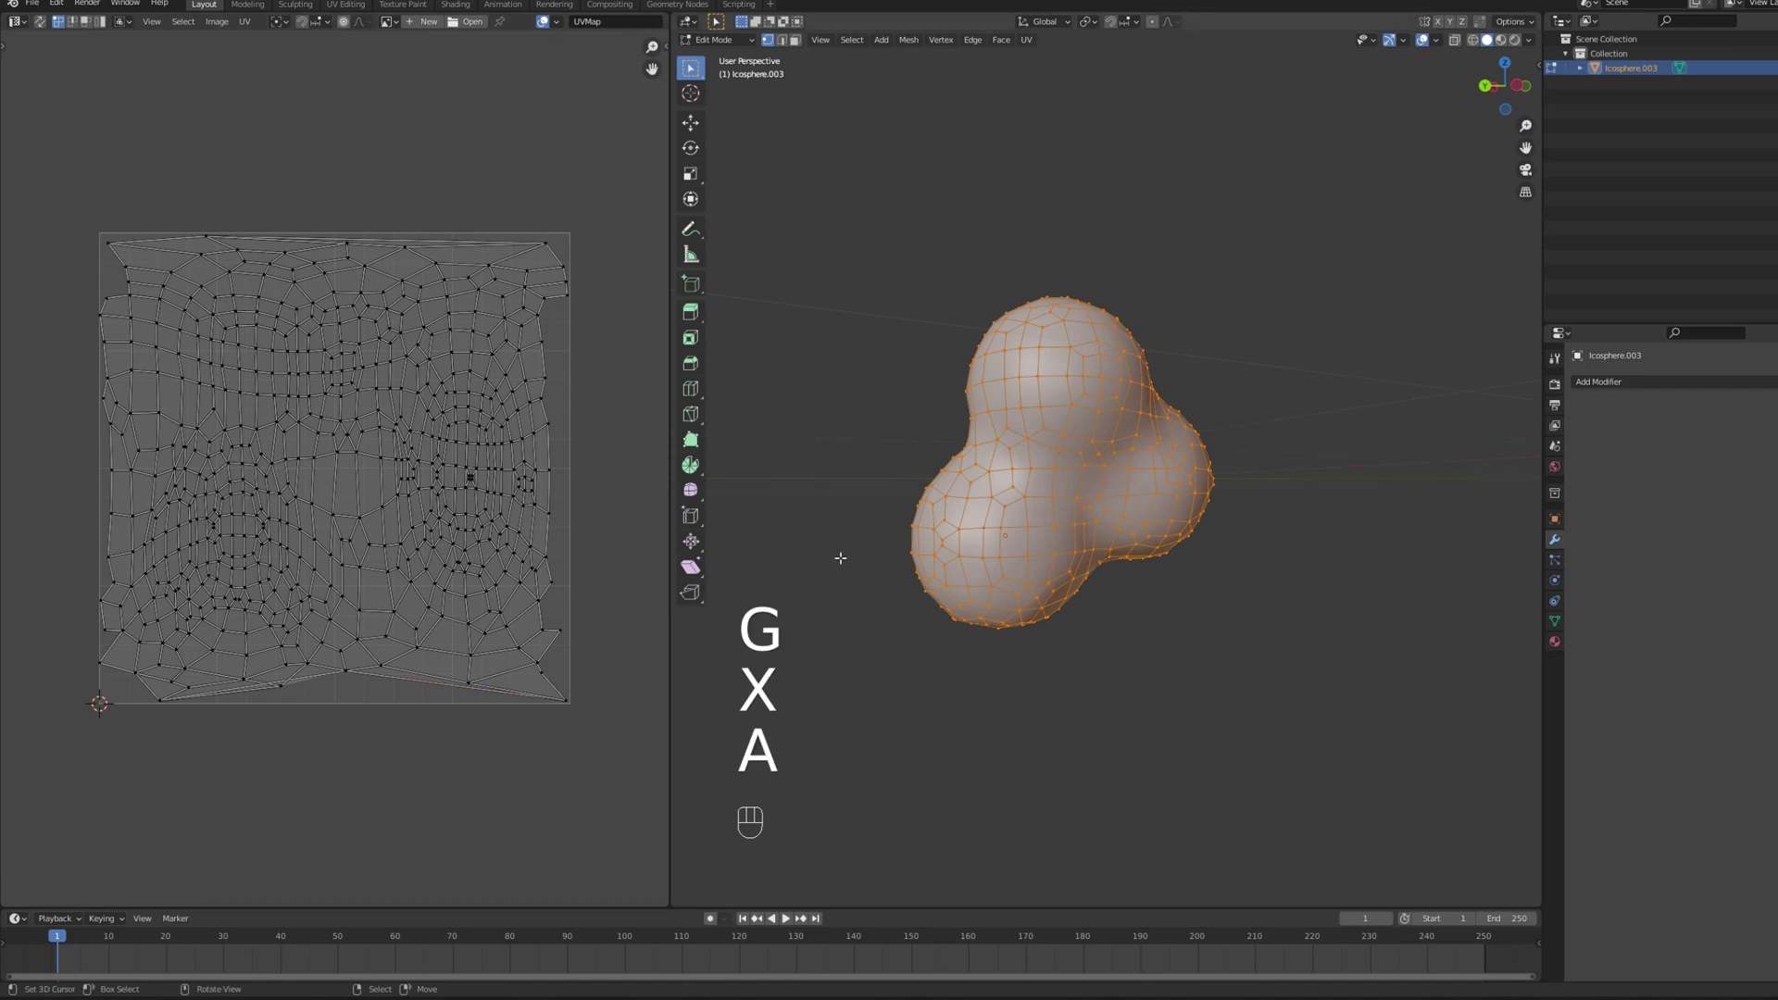
key("Tab")
middle_click_drag(1106, 518, 1287, 512)
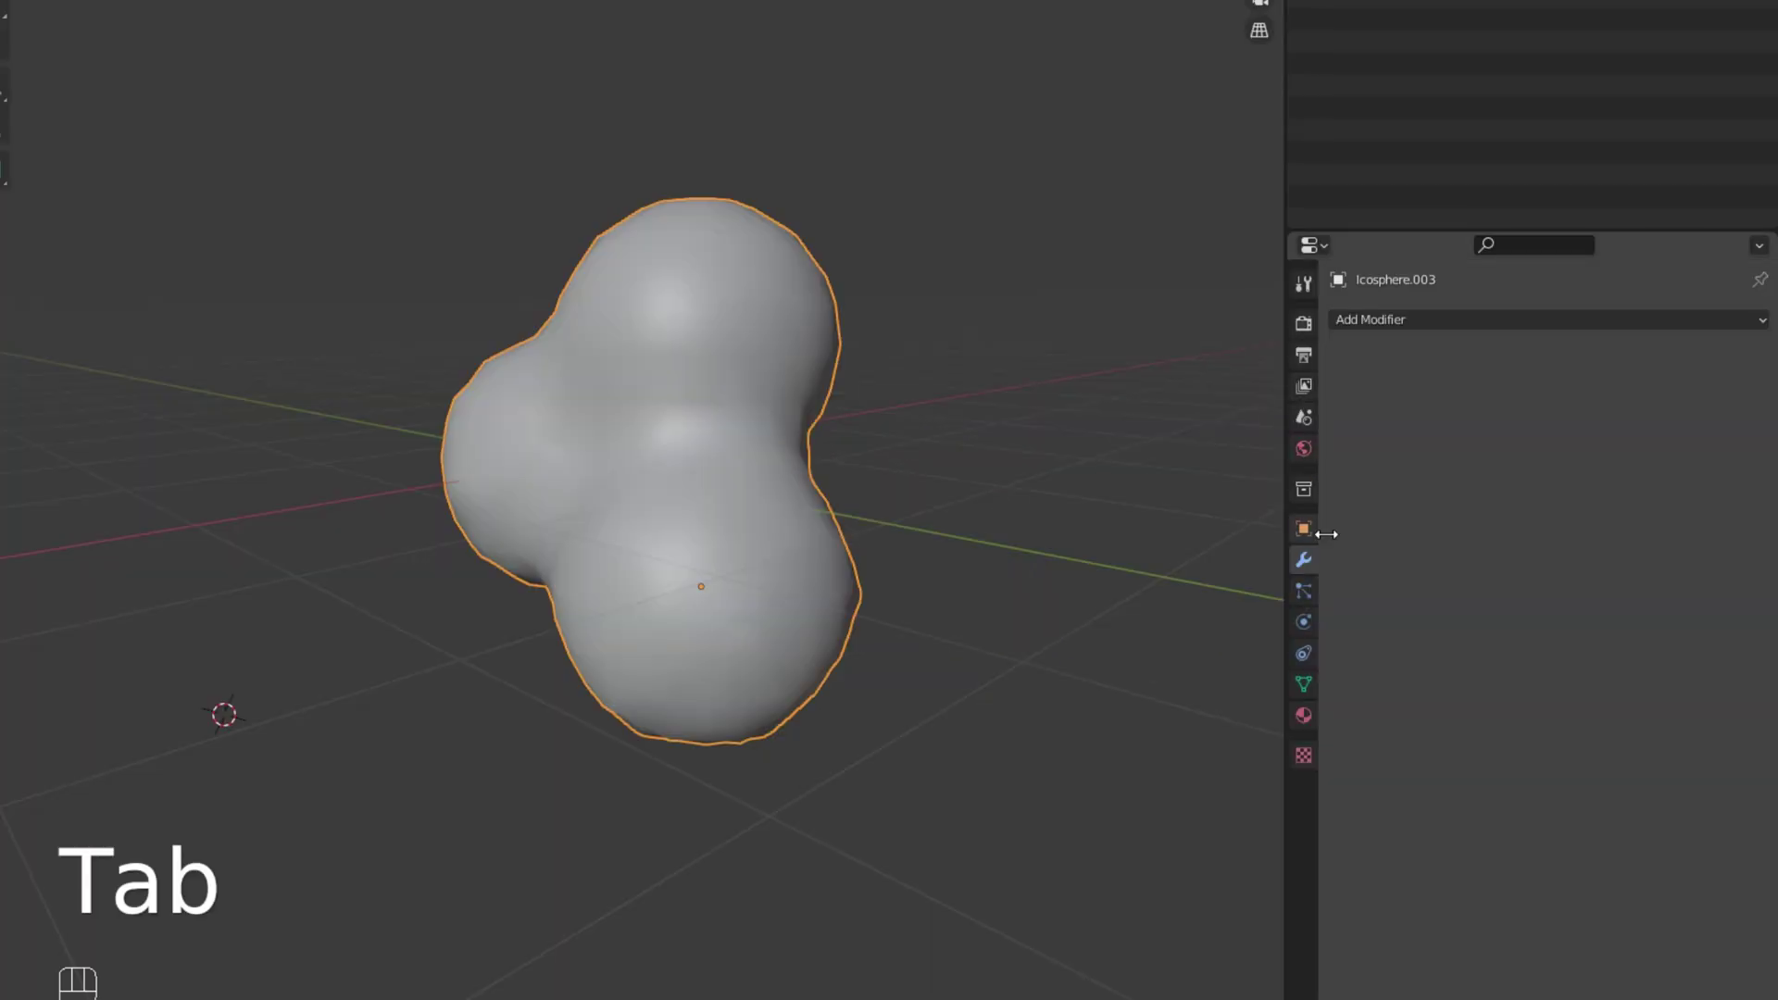
left_click(1304, 529)
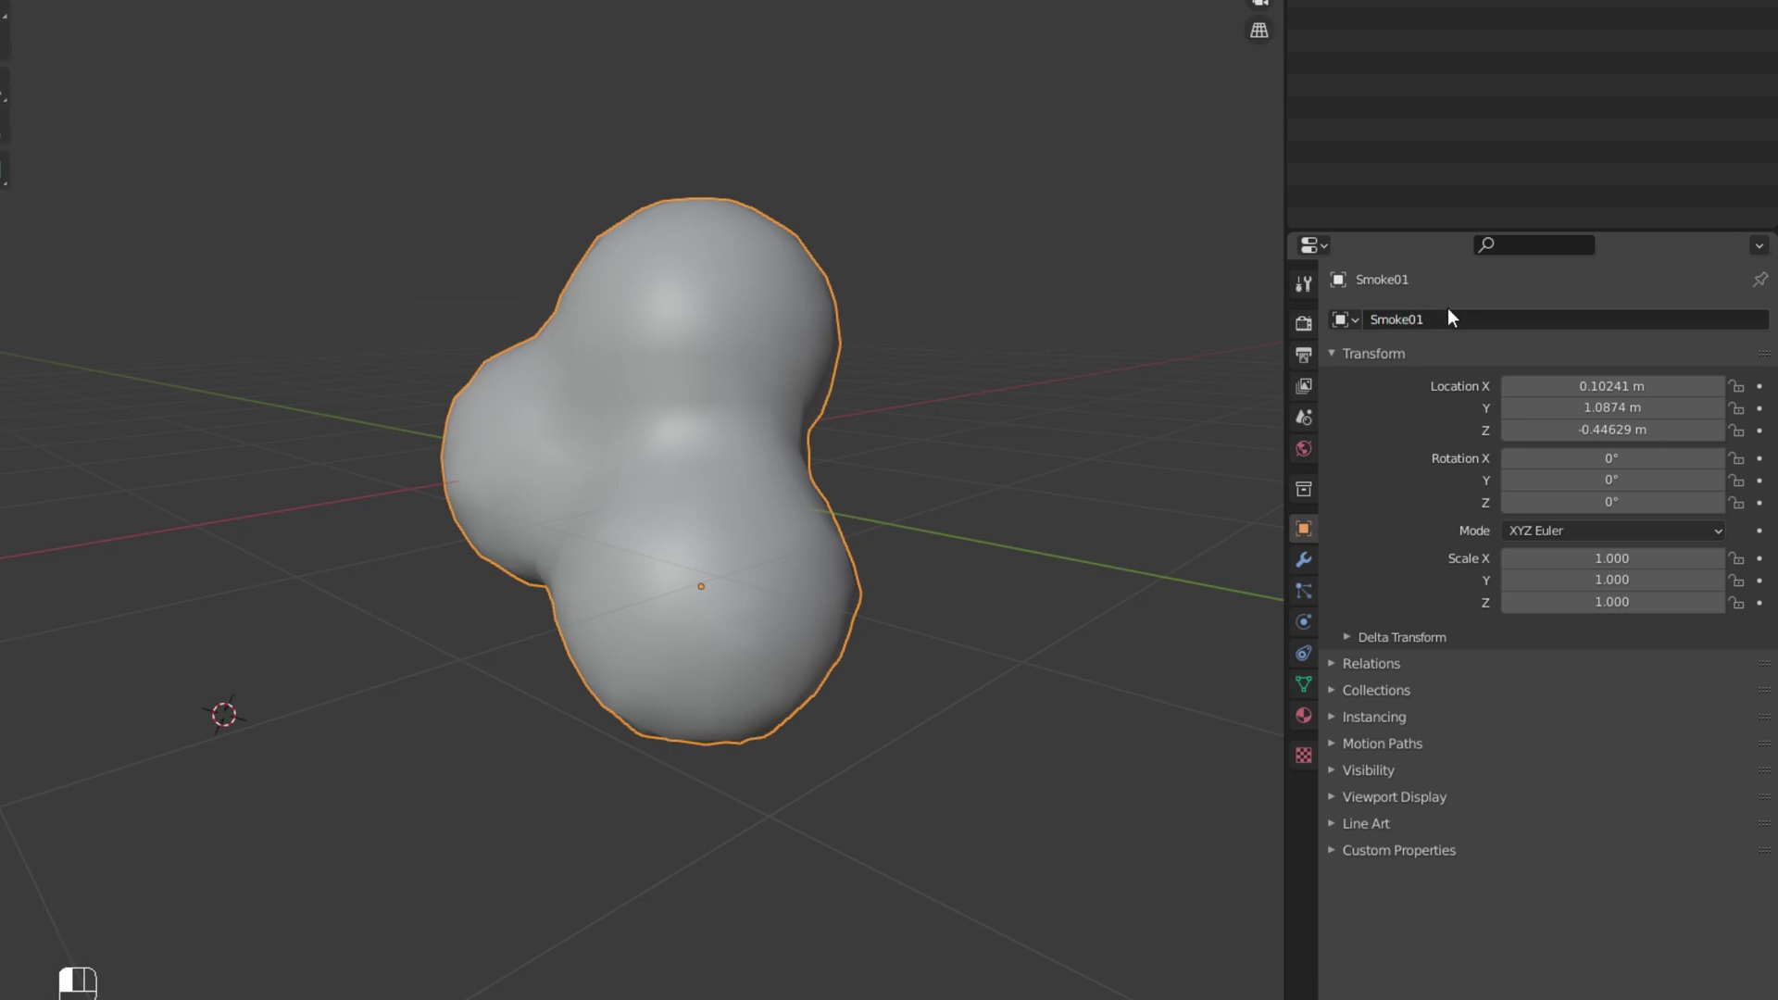
key("ctrl+s")
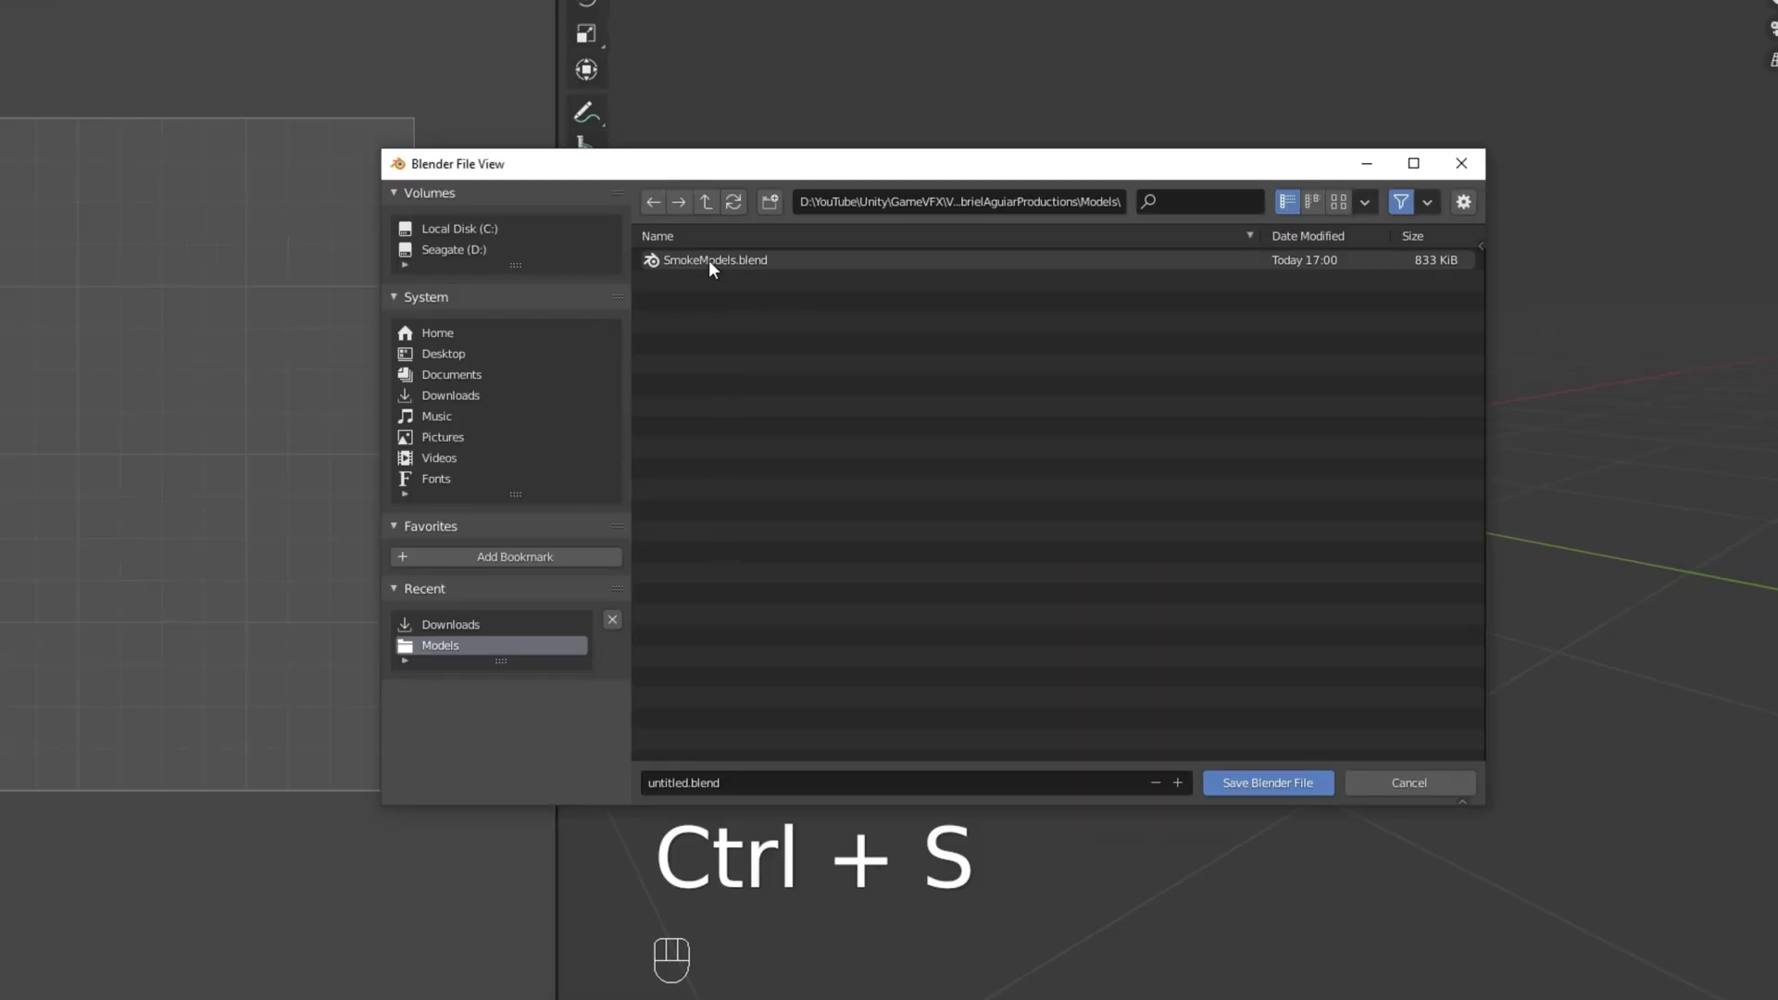
left_click(779, 332)
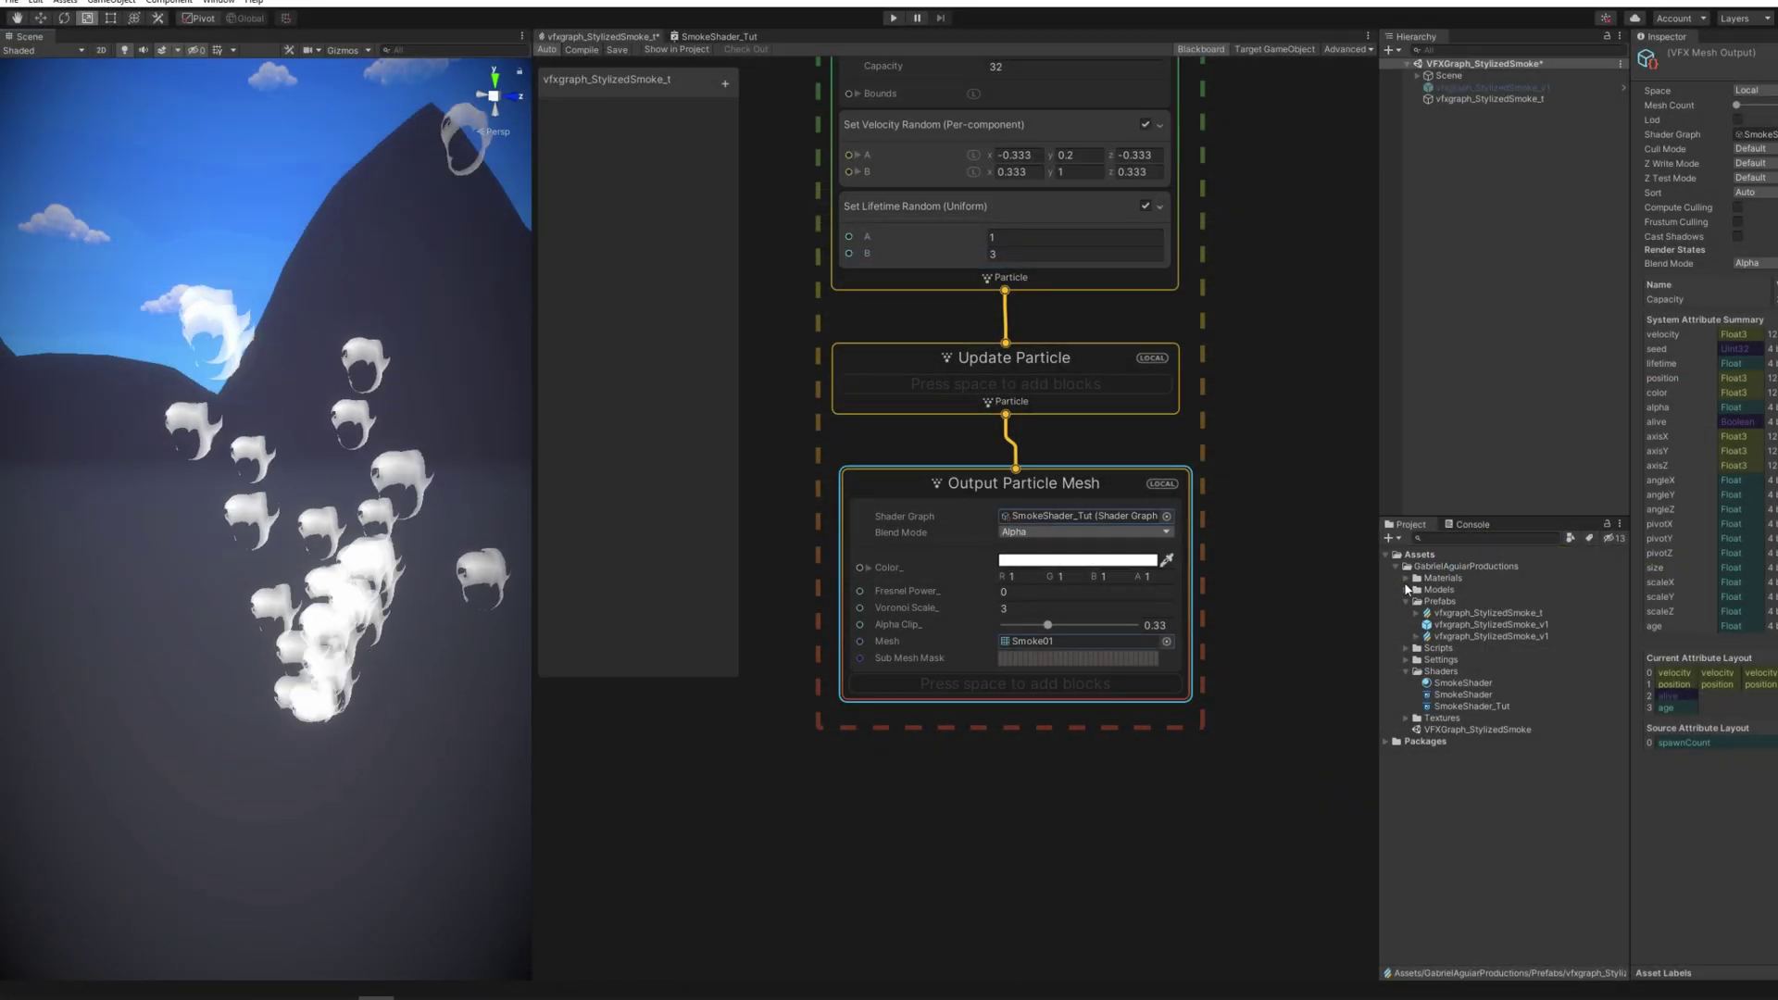
Step: Assign the Smoke01 mesh from the Models folder to the smoke Output Particle Mesh
left_click(1406, 589)
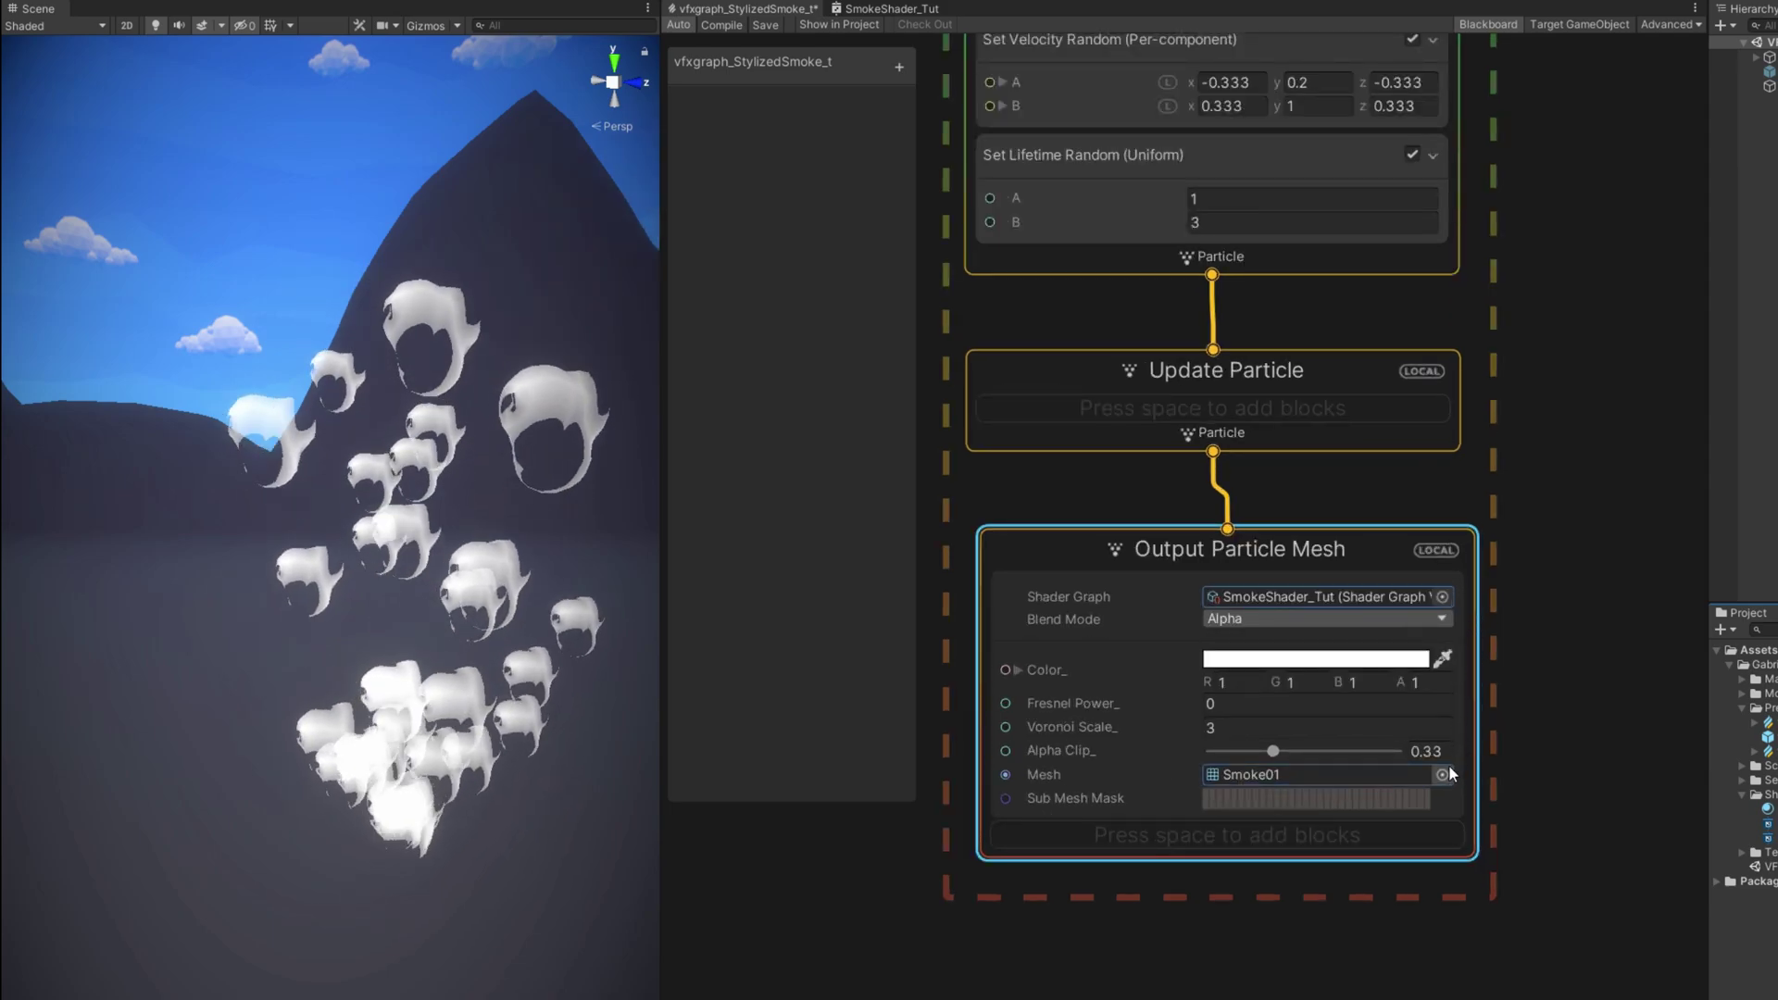
scroll(1439, 778, "up", 1)
left_click(1439, 776)
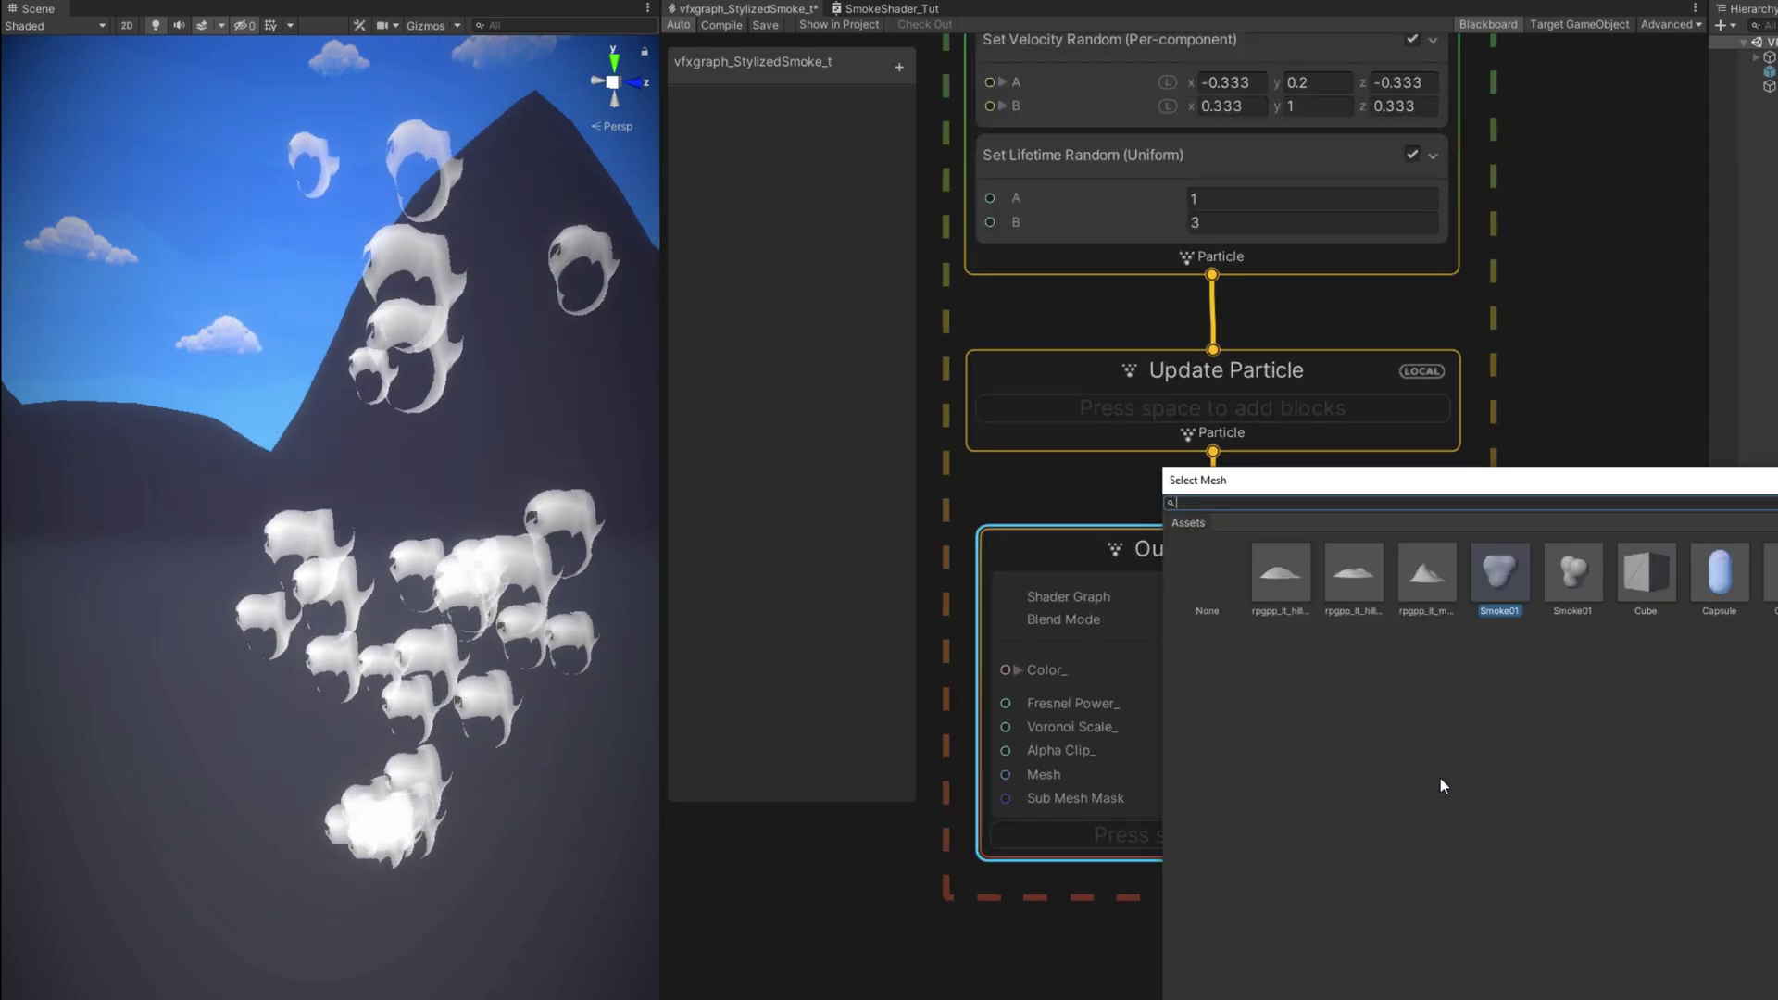
left_click(1582, 578)
double_click(1587, 571)
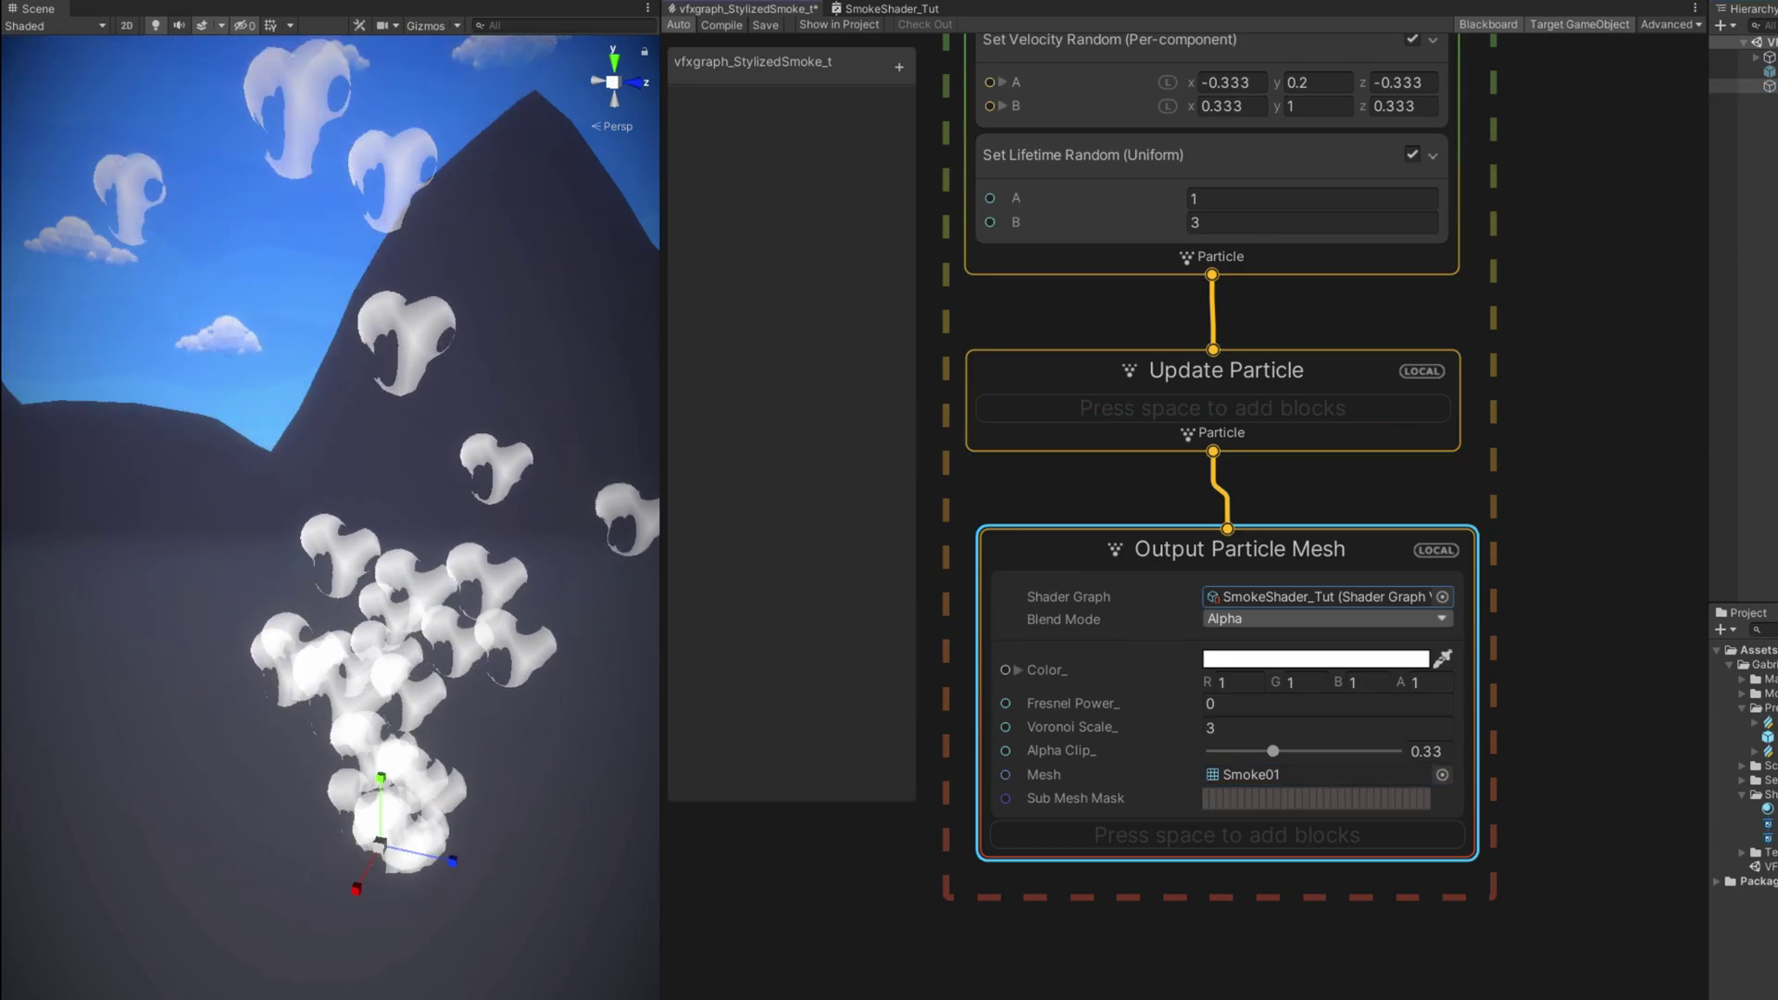
left_click_drag(759, 919, 745, 943)
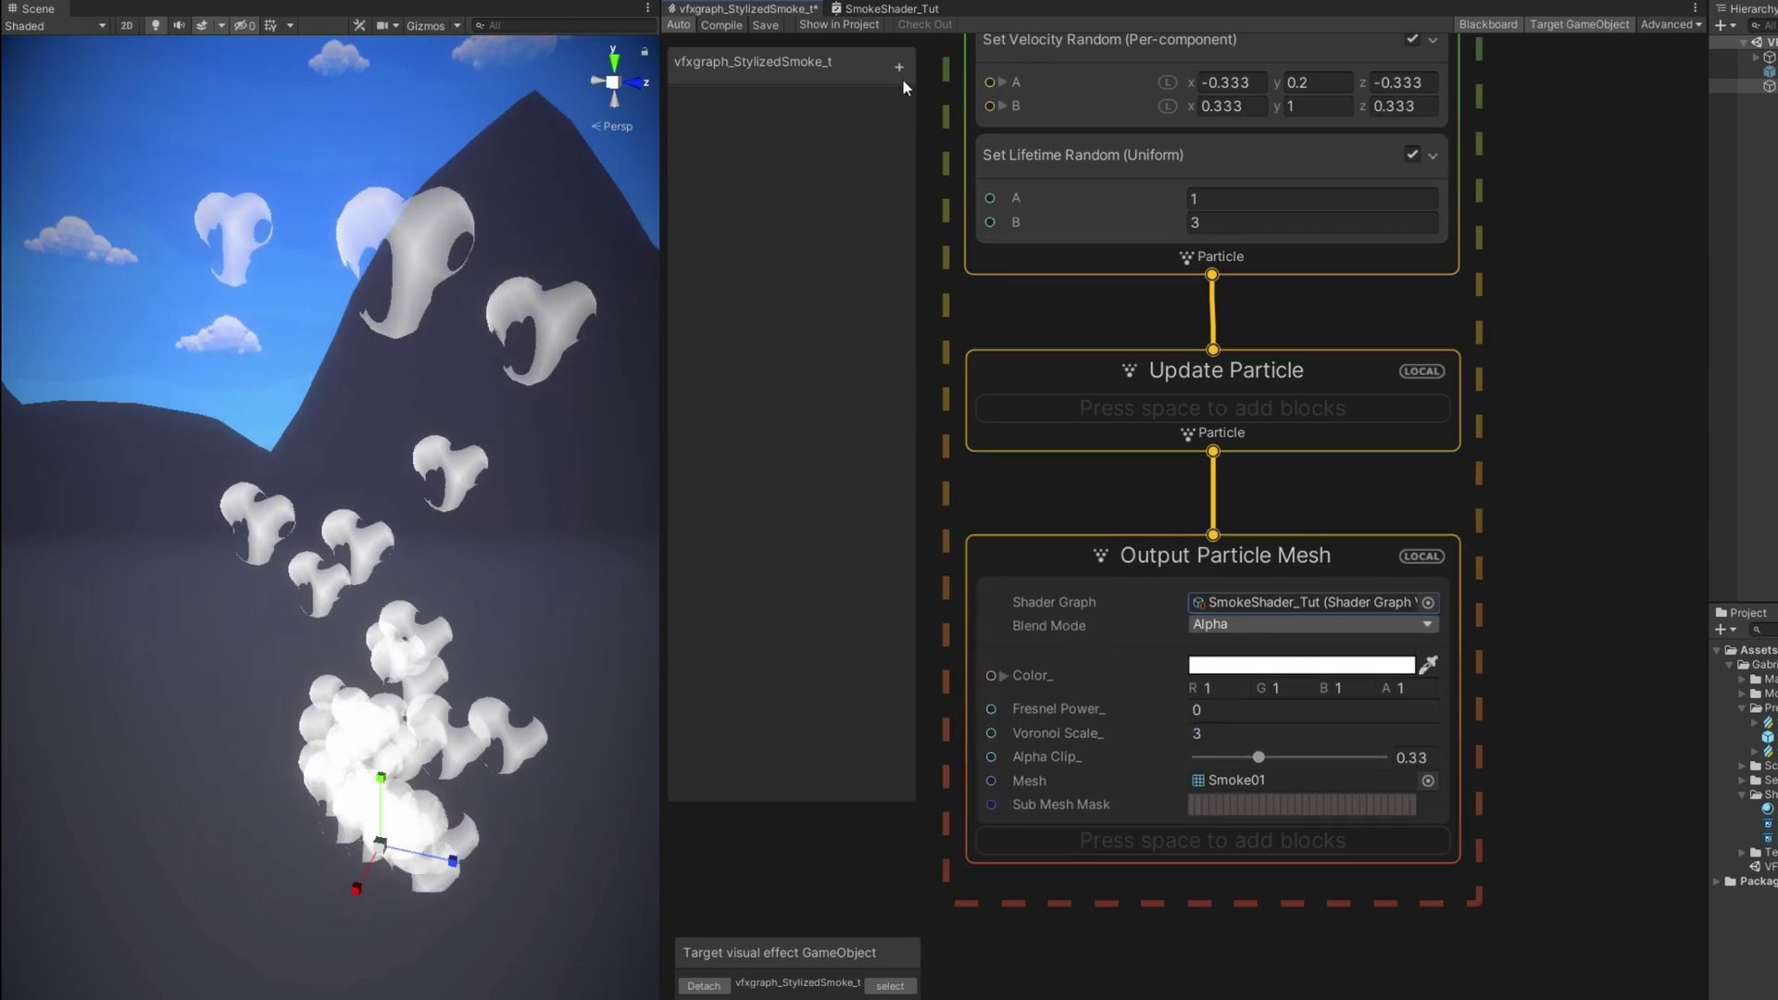
Step: In the smoke shader graph, rearrange the Voronoi and AlphaClip nodes and add Time and Multiply nodes
left_click(853, 11)
scroll(1022, 505, "down", 5)
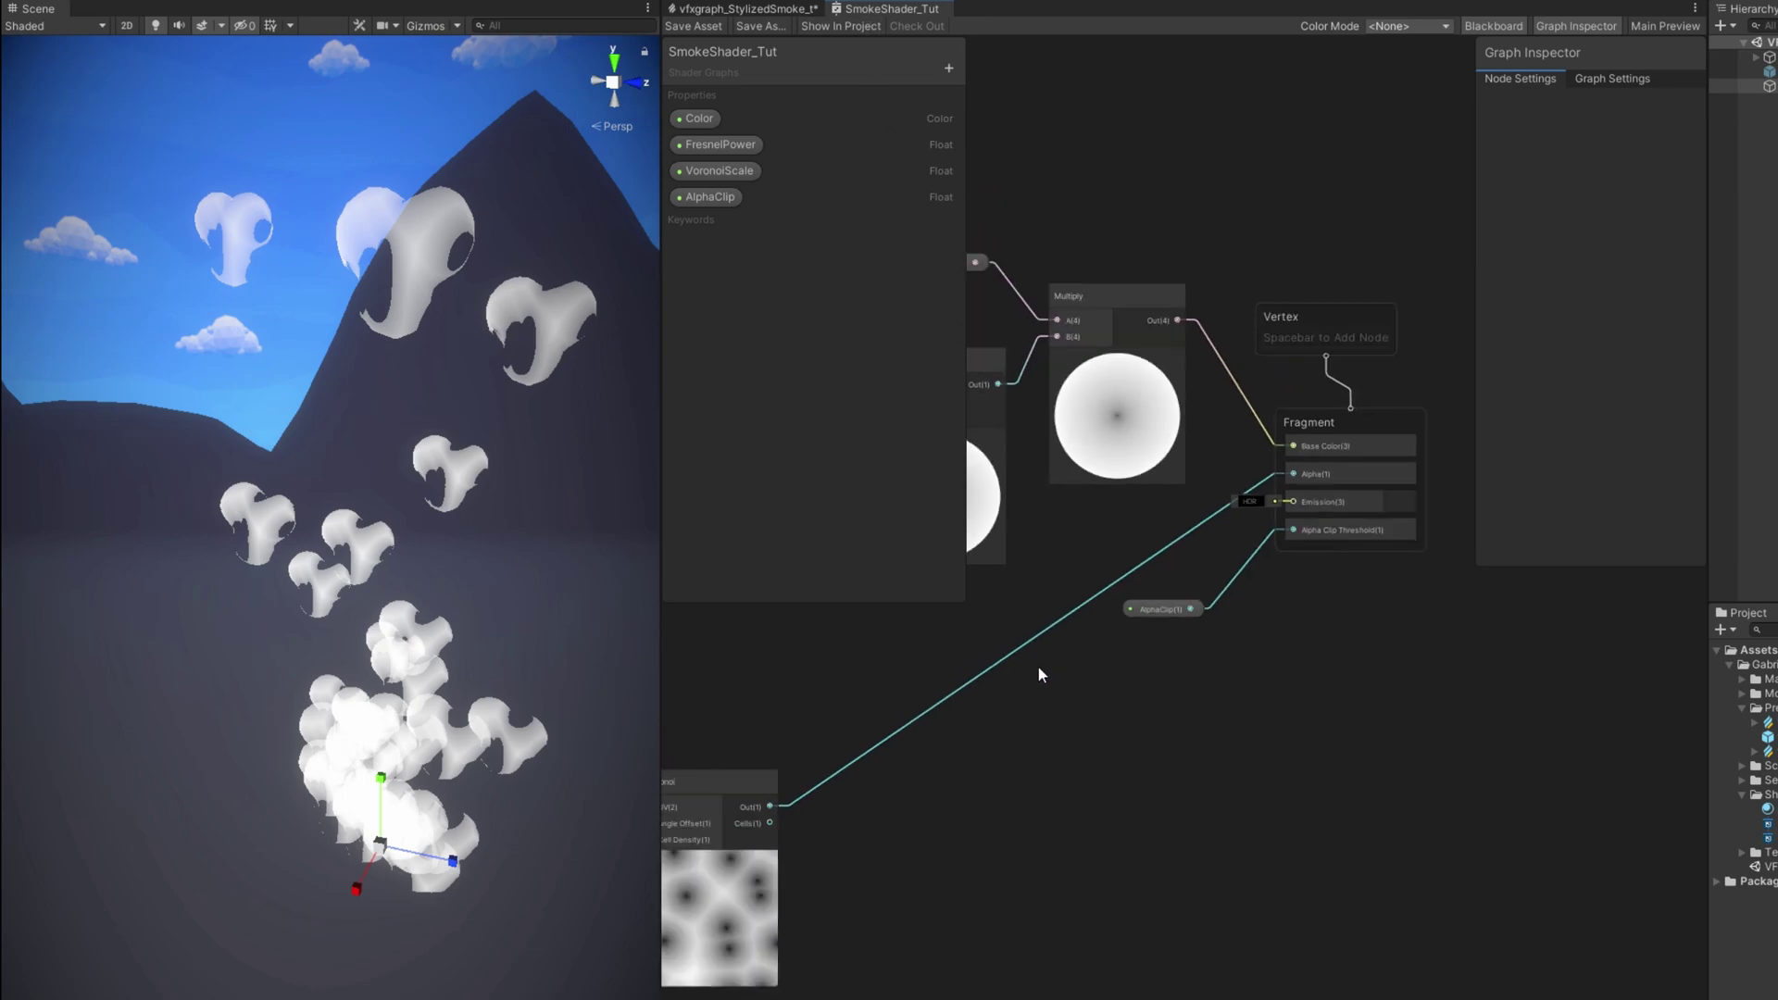
left_click_drag(1116, 733, 1410, 652)
scroll(1430, 654, "up", 3)
left_click_drag(1282, 579, 1288, 987)
left_click(1000, 678)
scroll(1000, 678, "up", 1)
key("space")
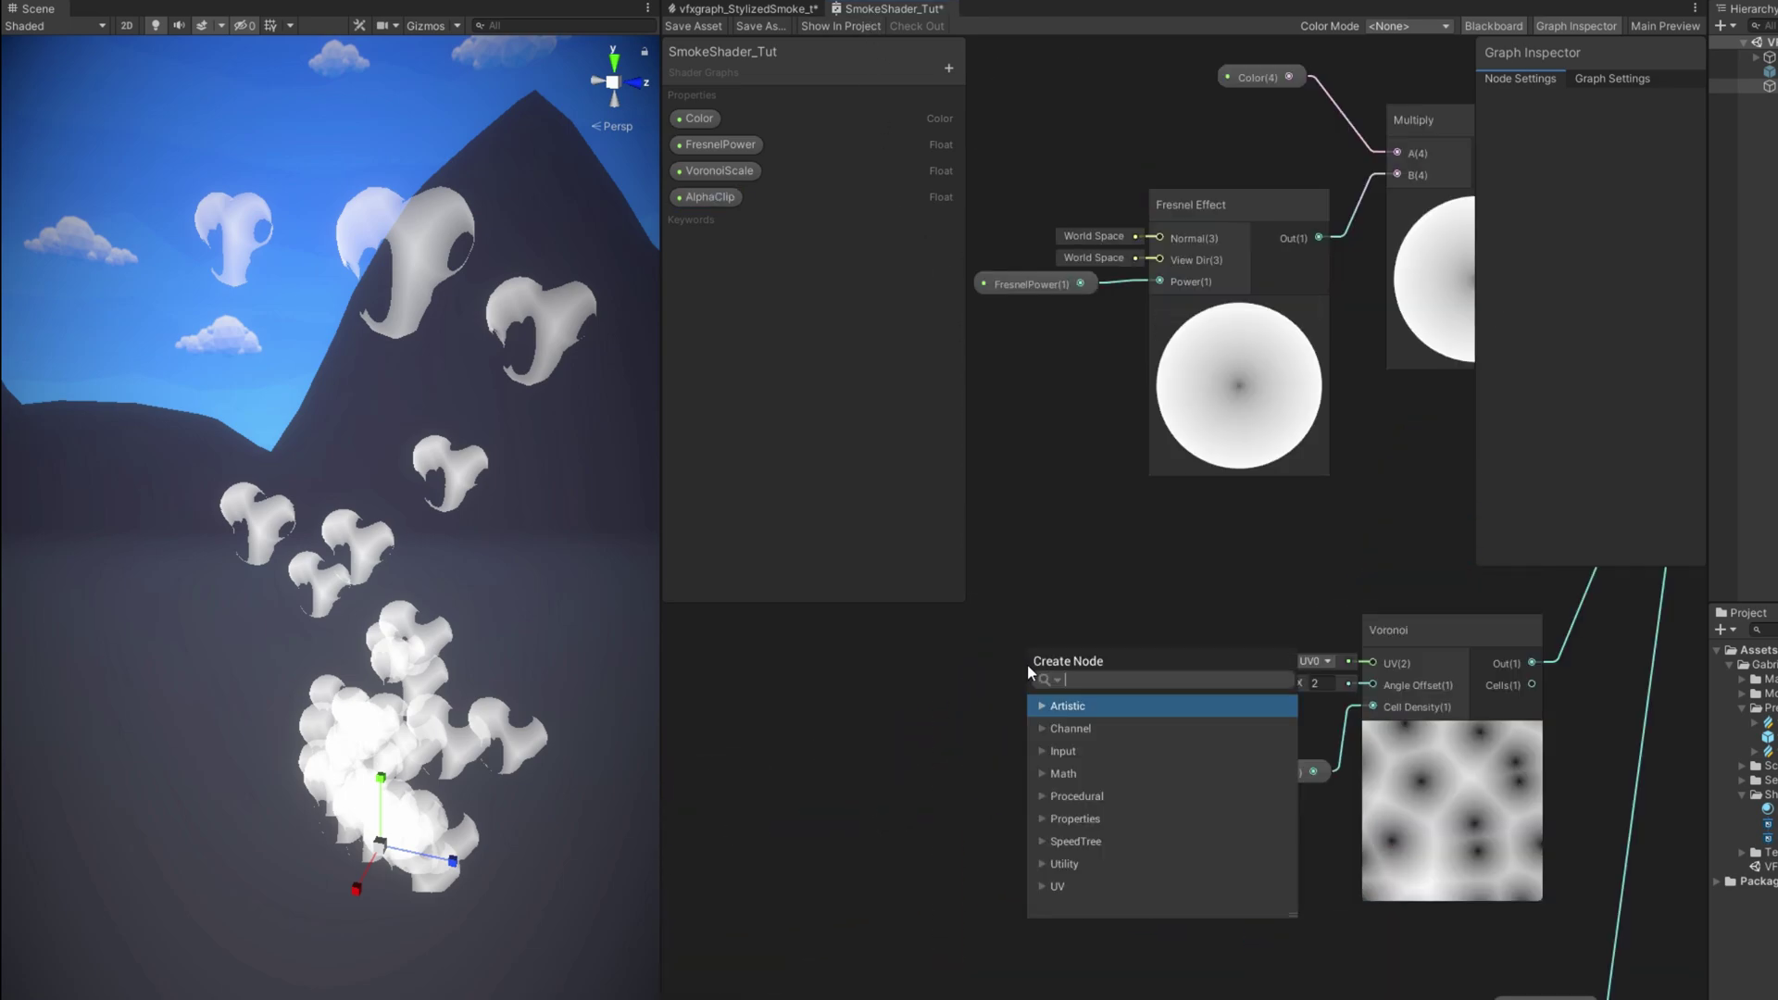
type("time")
key("Return")
left_click_drag(1051, 701, 1048, 779)
key("space")
type("multiply")
key("Return")
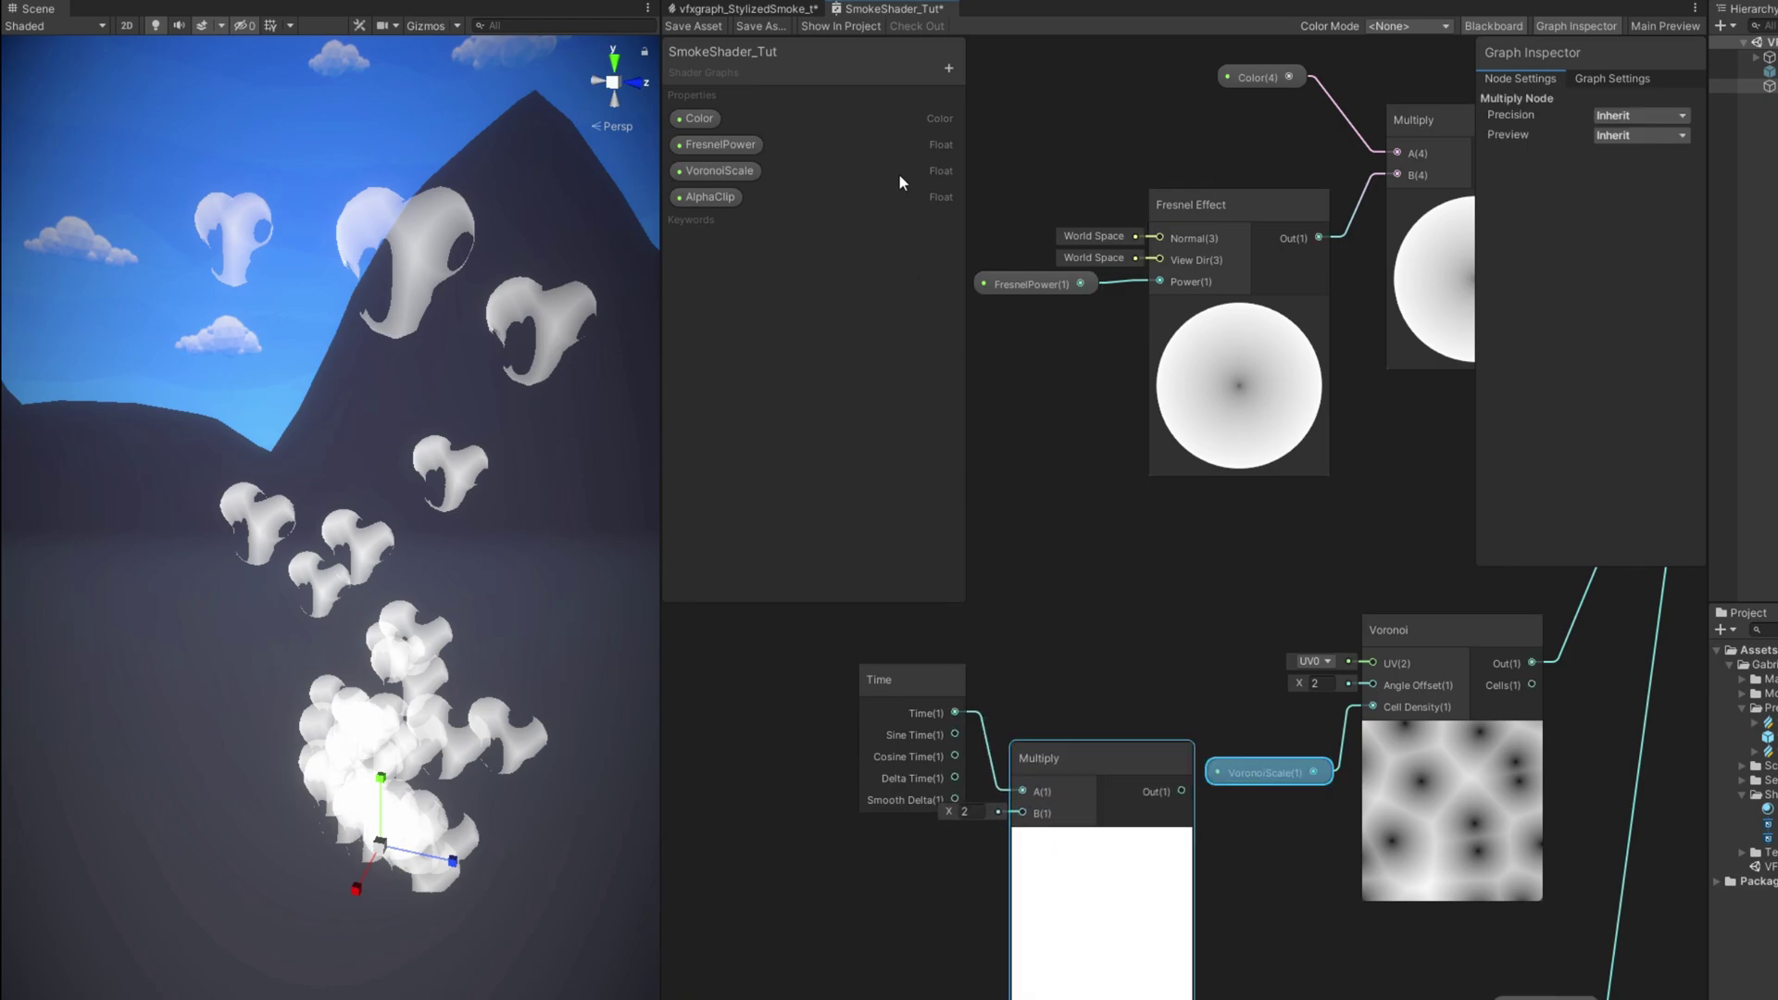
Step: Create a Float property named VoronoiSpeed above AlphaClip and set its default value
left_click(952, 68)
left_click(972, 76)
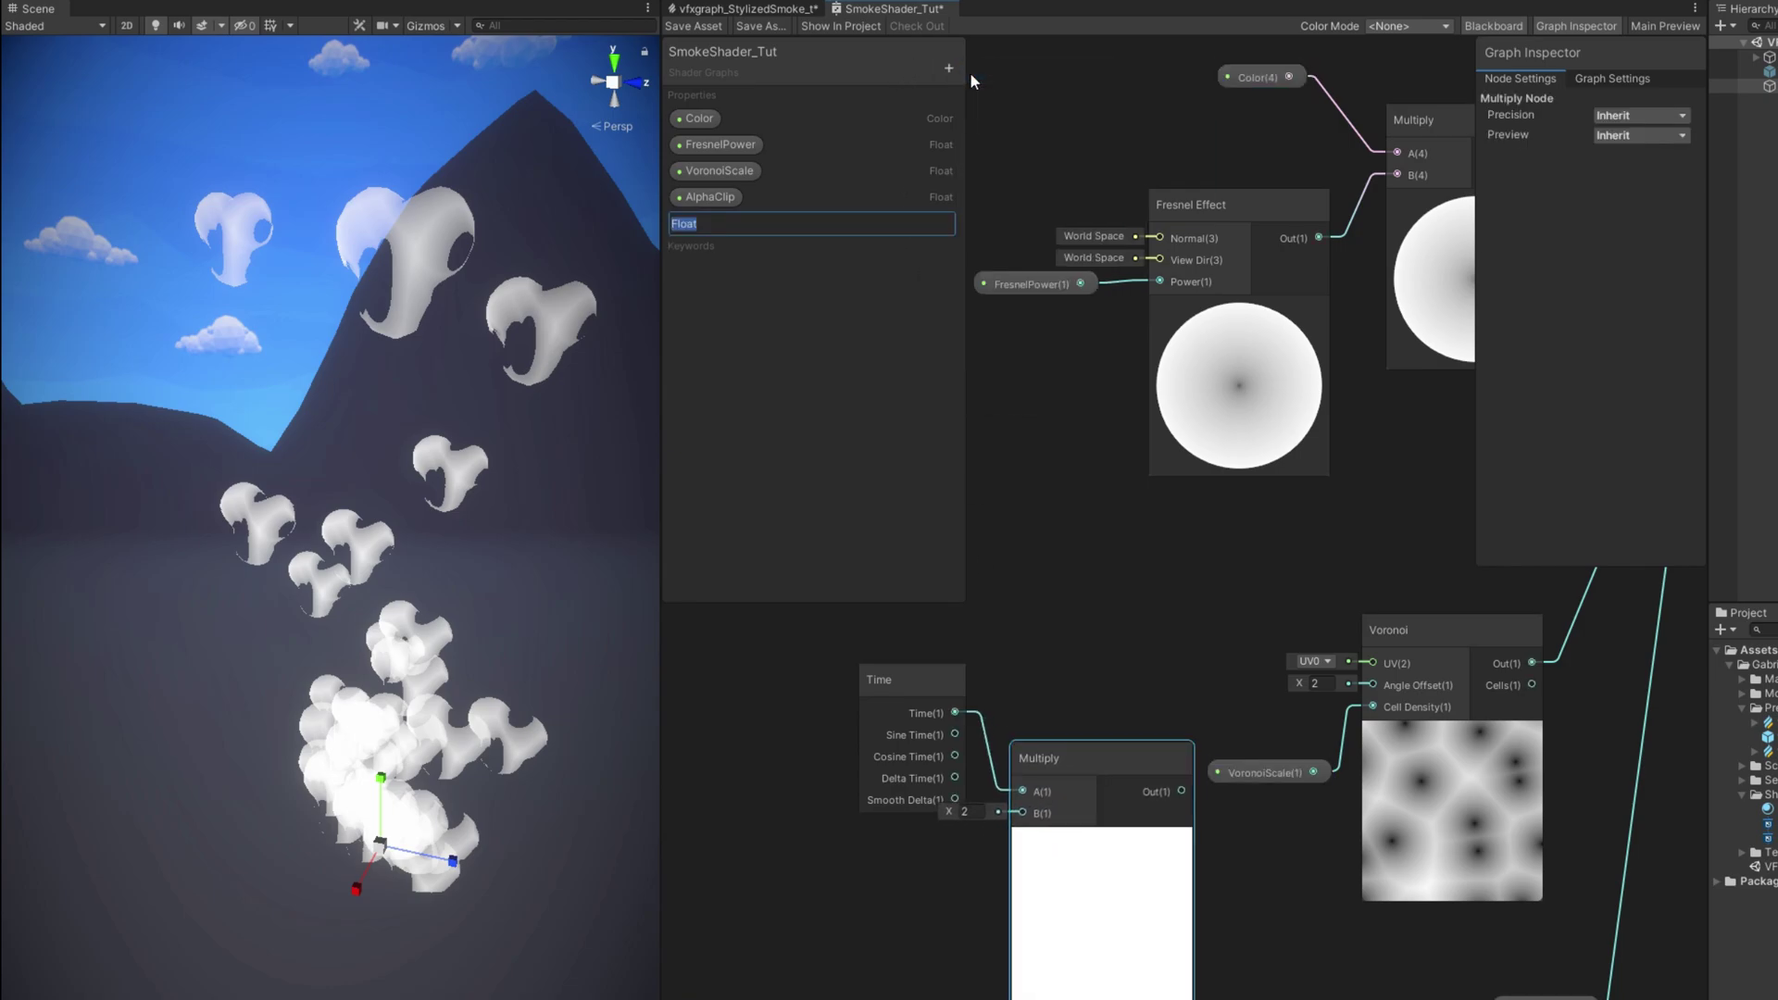
type("VoronoiSpeed")
key("Return")
left_click_drag(732, 224, 743, 183)
left_click(713, 203)
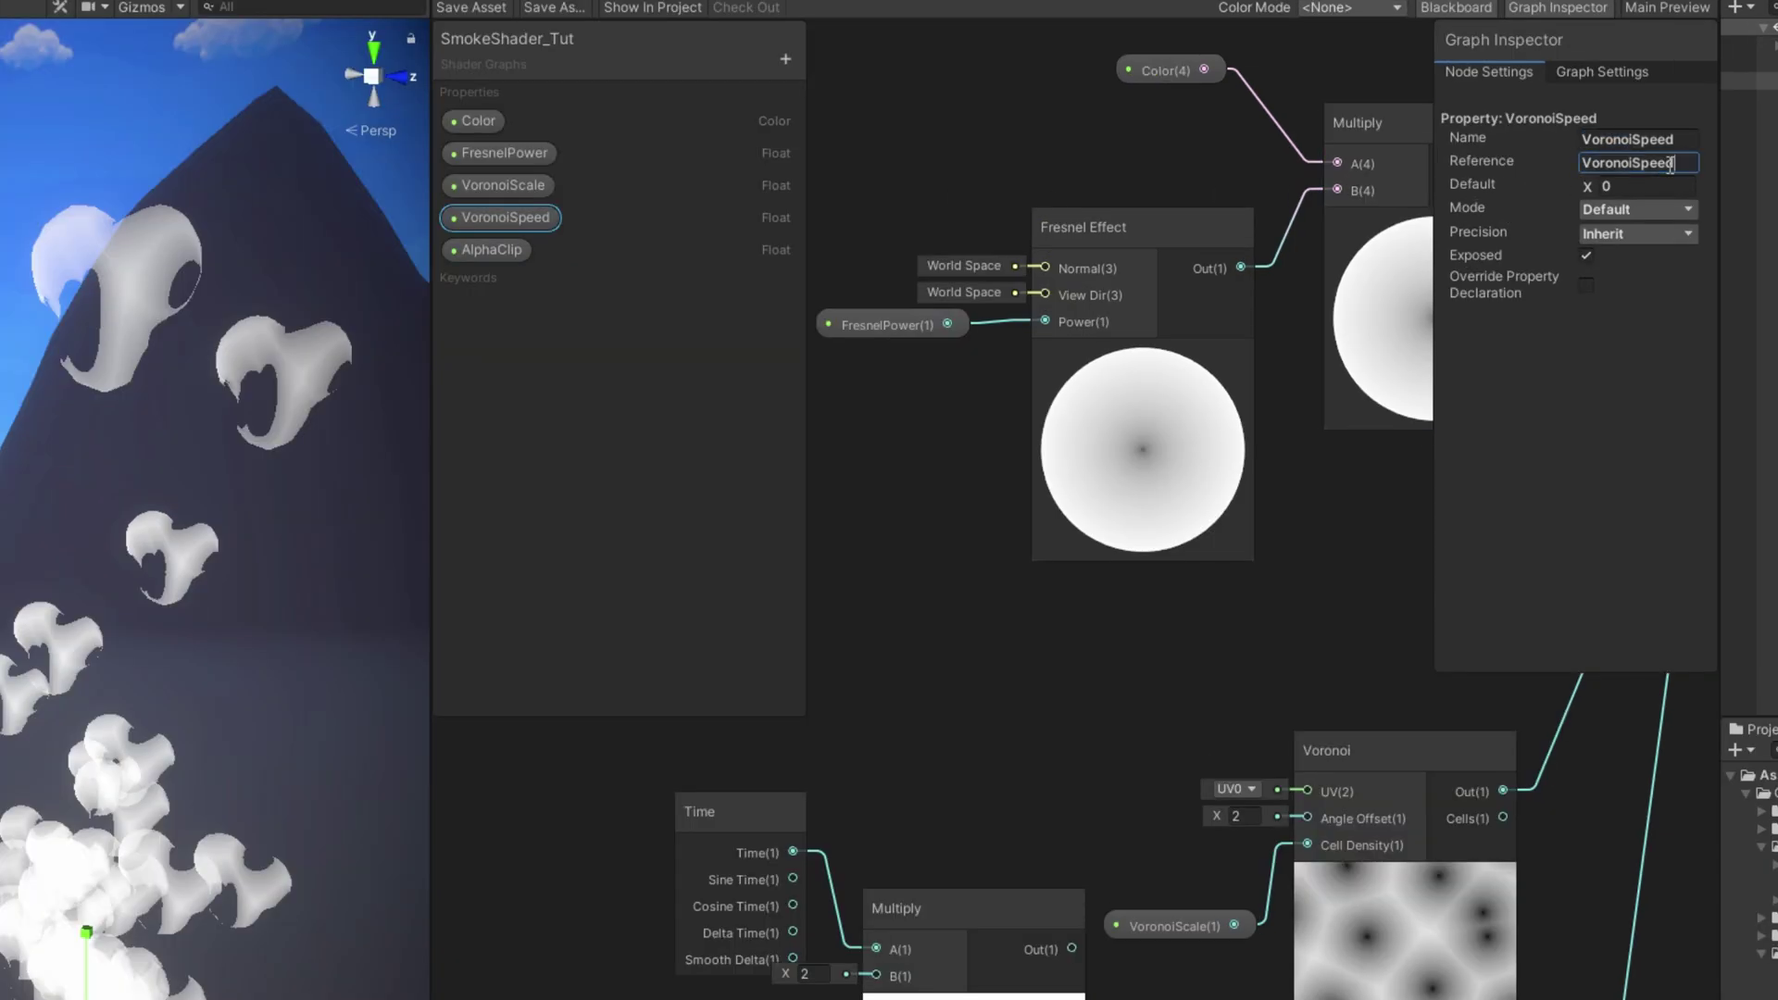
left_click(1655, 185)
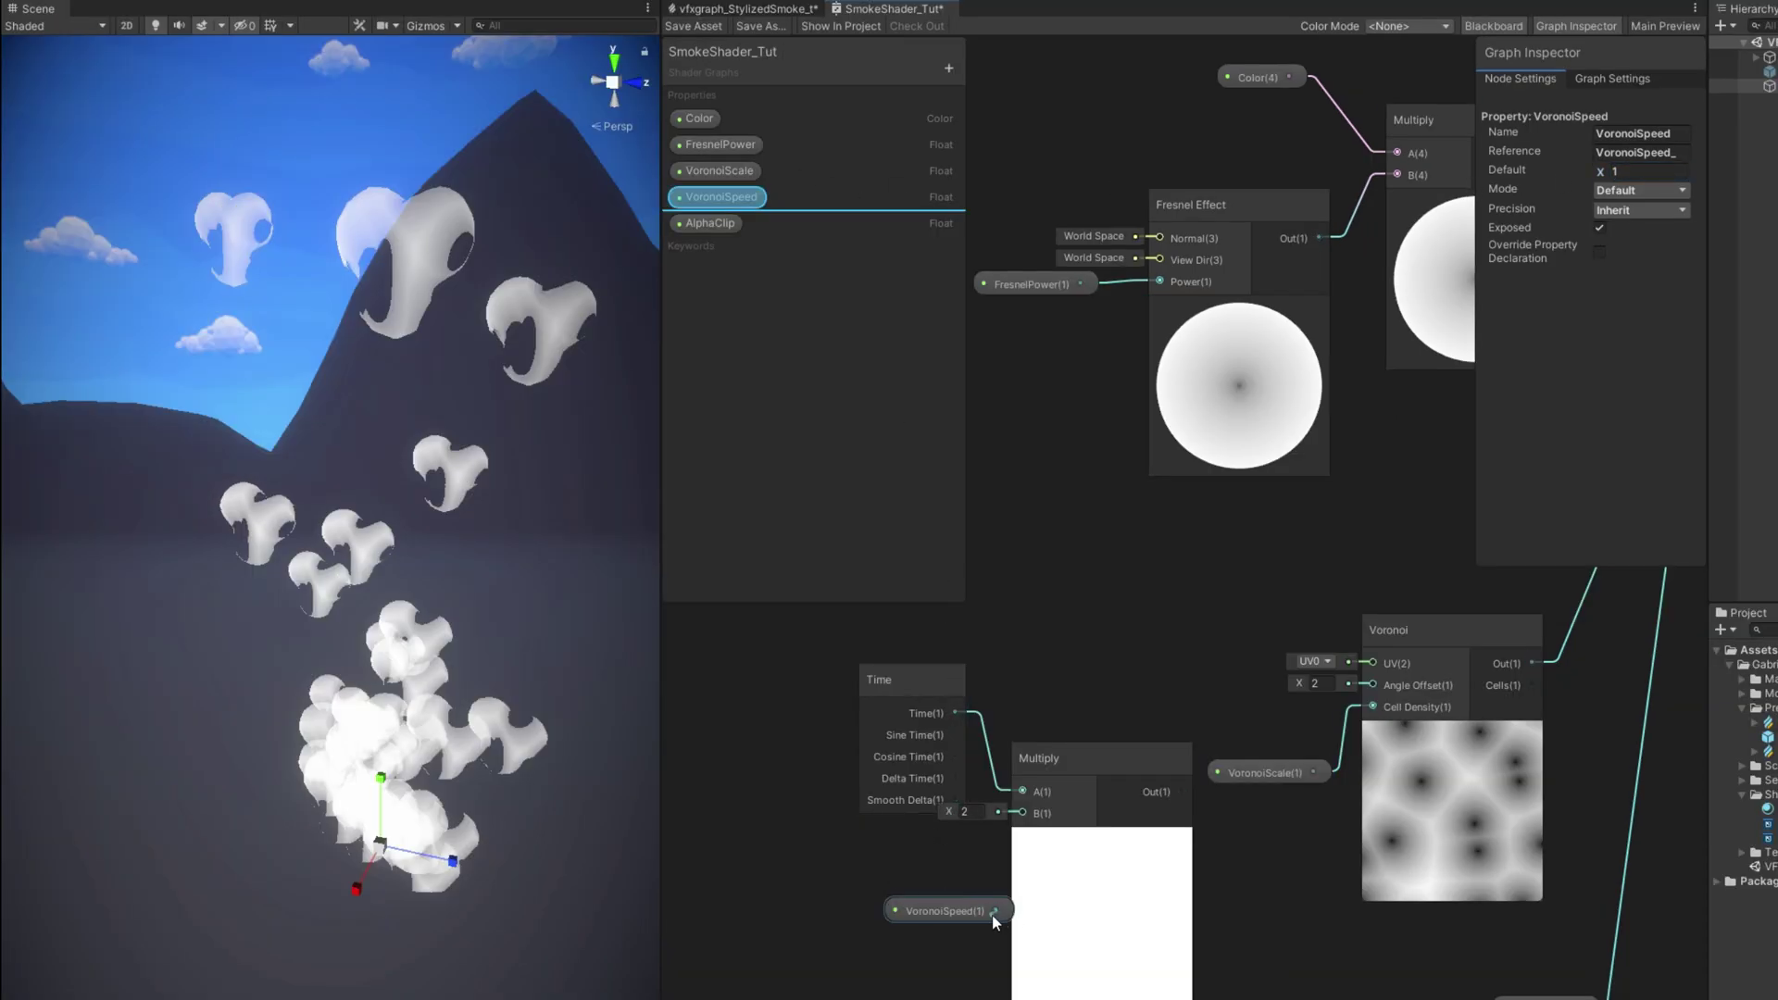
Step: Wire VoronoiSpeed into Multiply, feed Multiply into Voronoi Angle Offset, and save the shader
left_click_drag(996, 910, 945, 895)
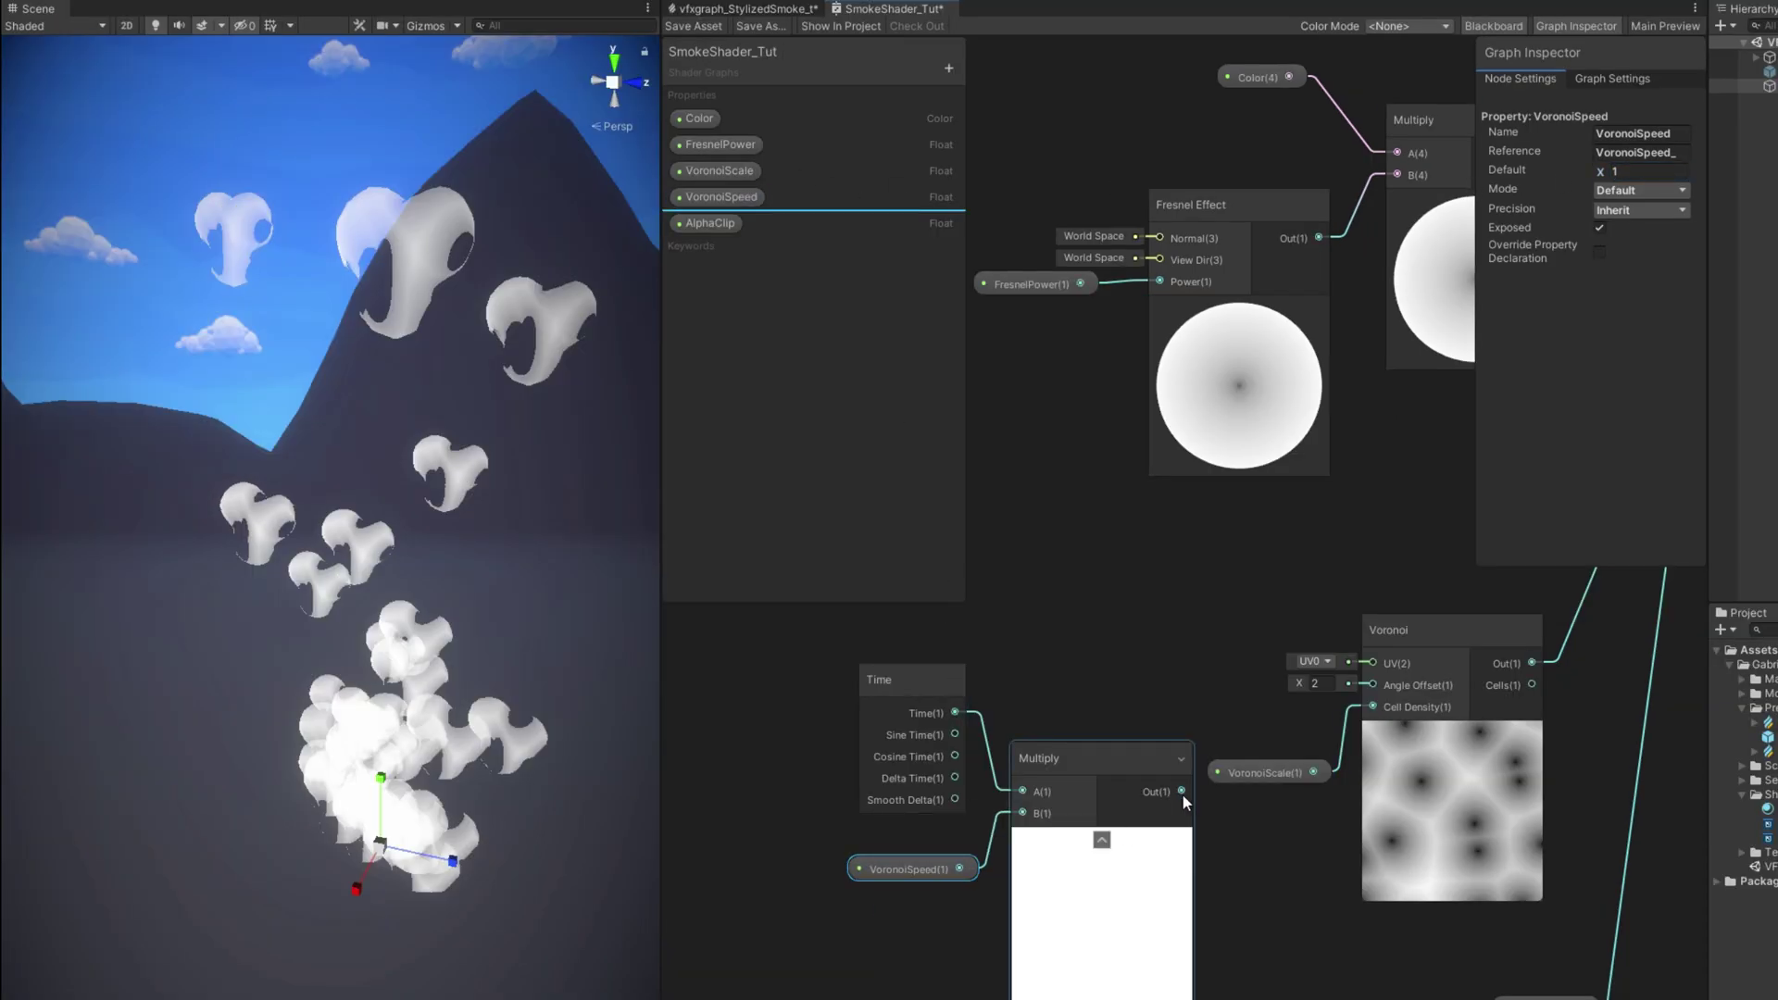
left_click_drag(1182, 793, 1372, 684)
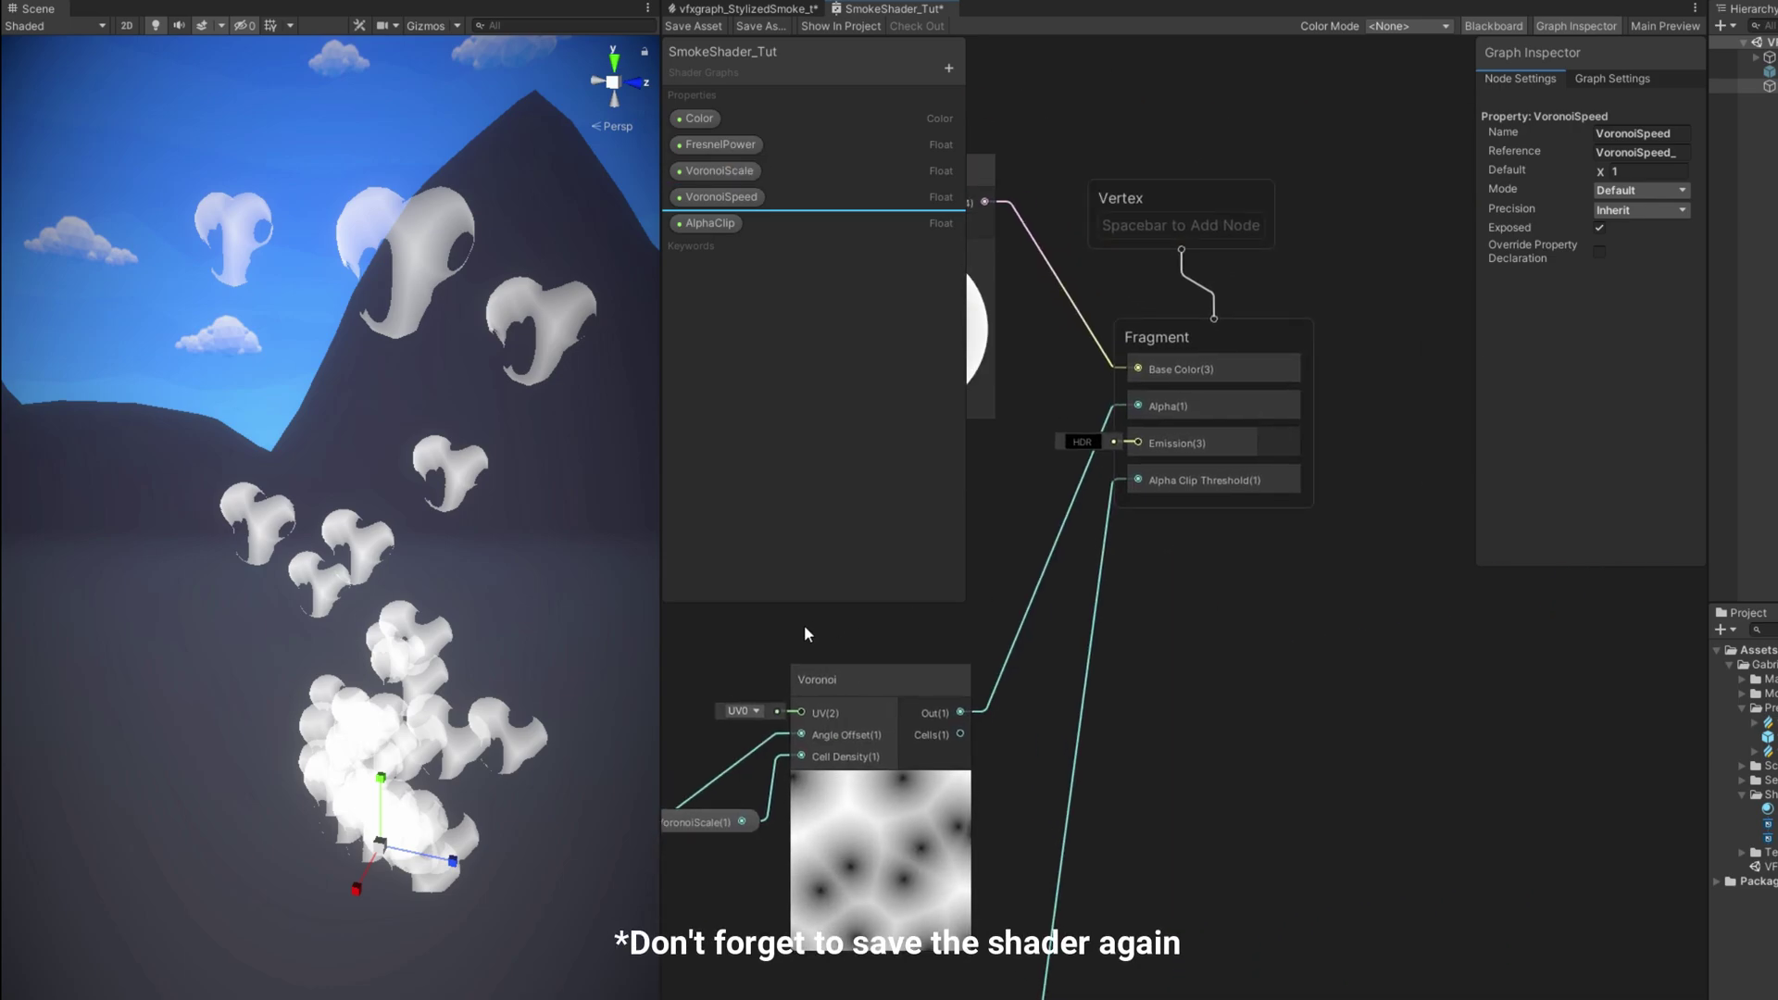
left_click(693, 26)
left_click(722, 9)
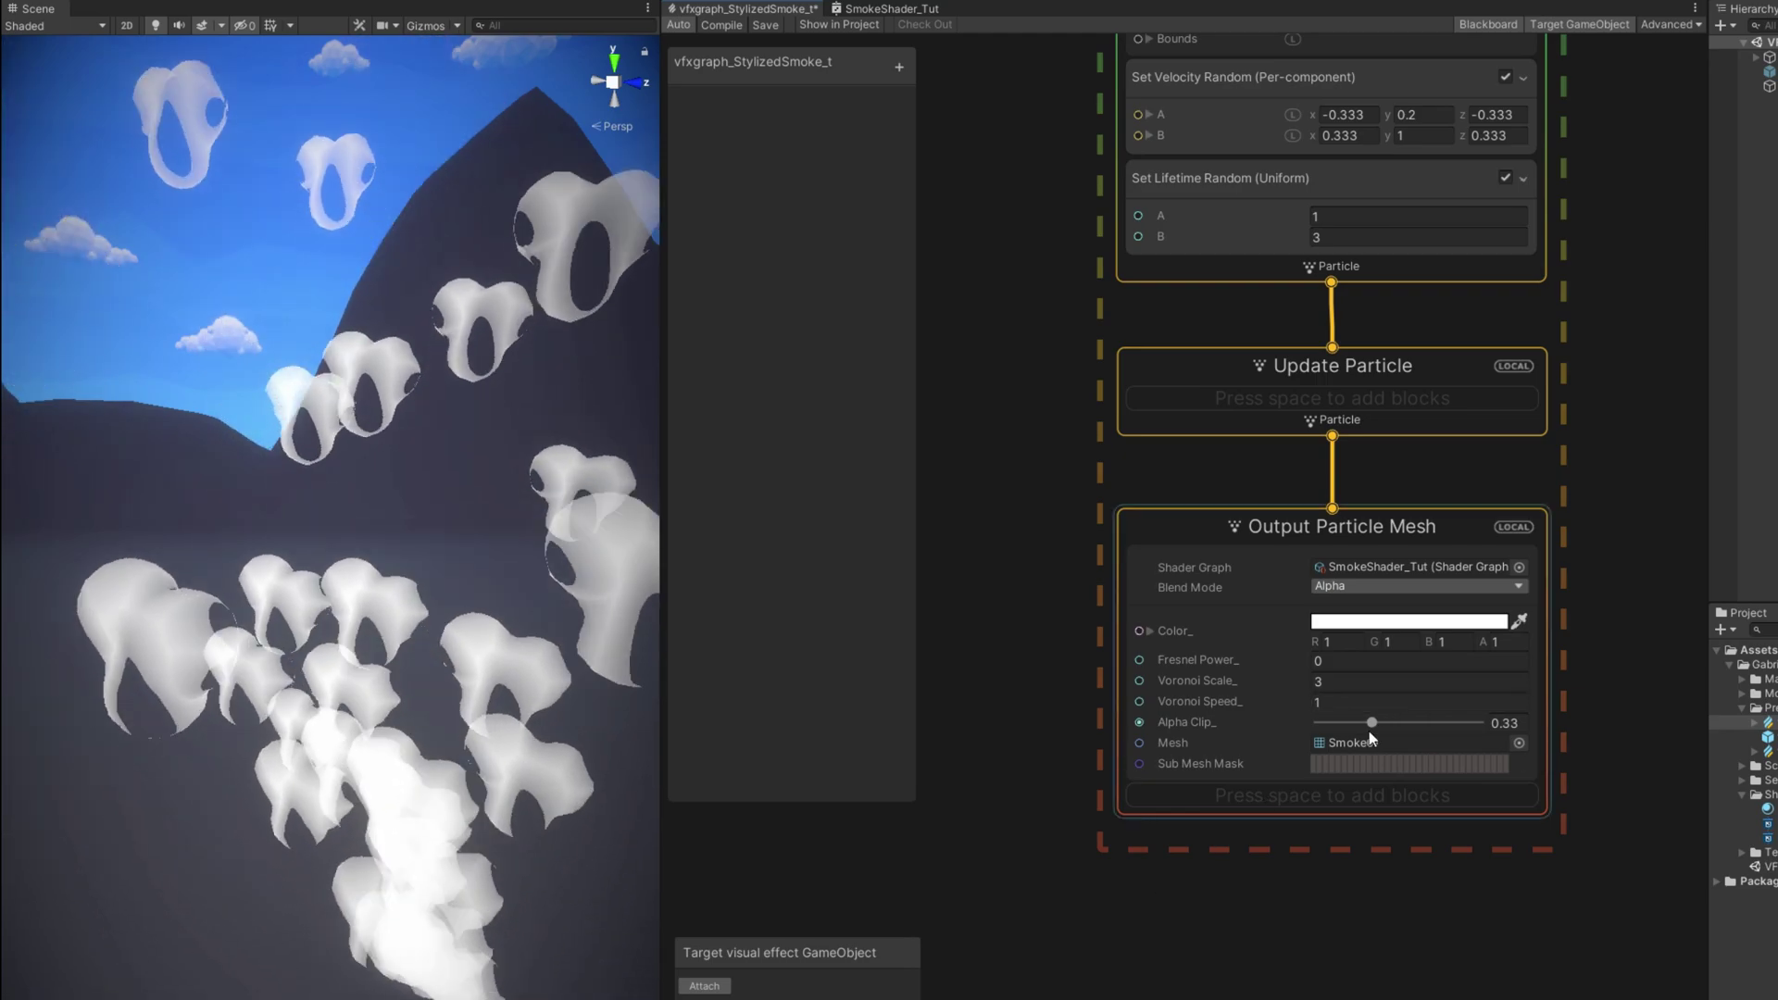
Step: Set the smoke output's Alpha Clip to 0.47 and its Blend Mode to Opaque
mouse_move(1368, 722)
left_mouse_down()
mouse_move(1447, 723)
mouse_move(1395, 719)
left_mouse_up()
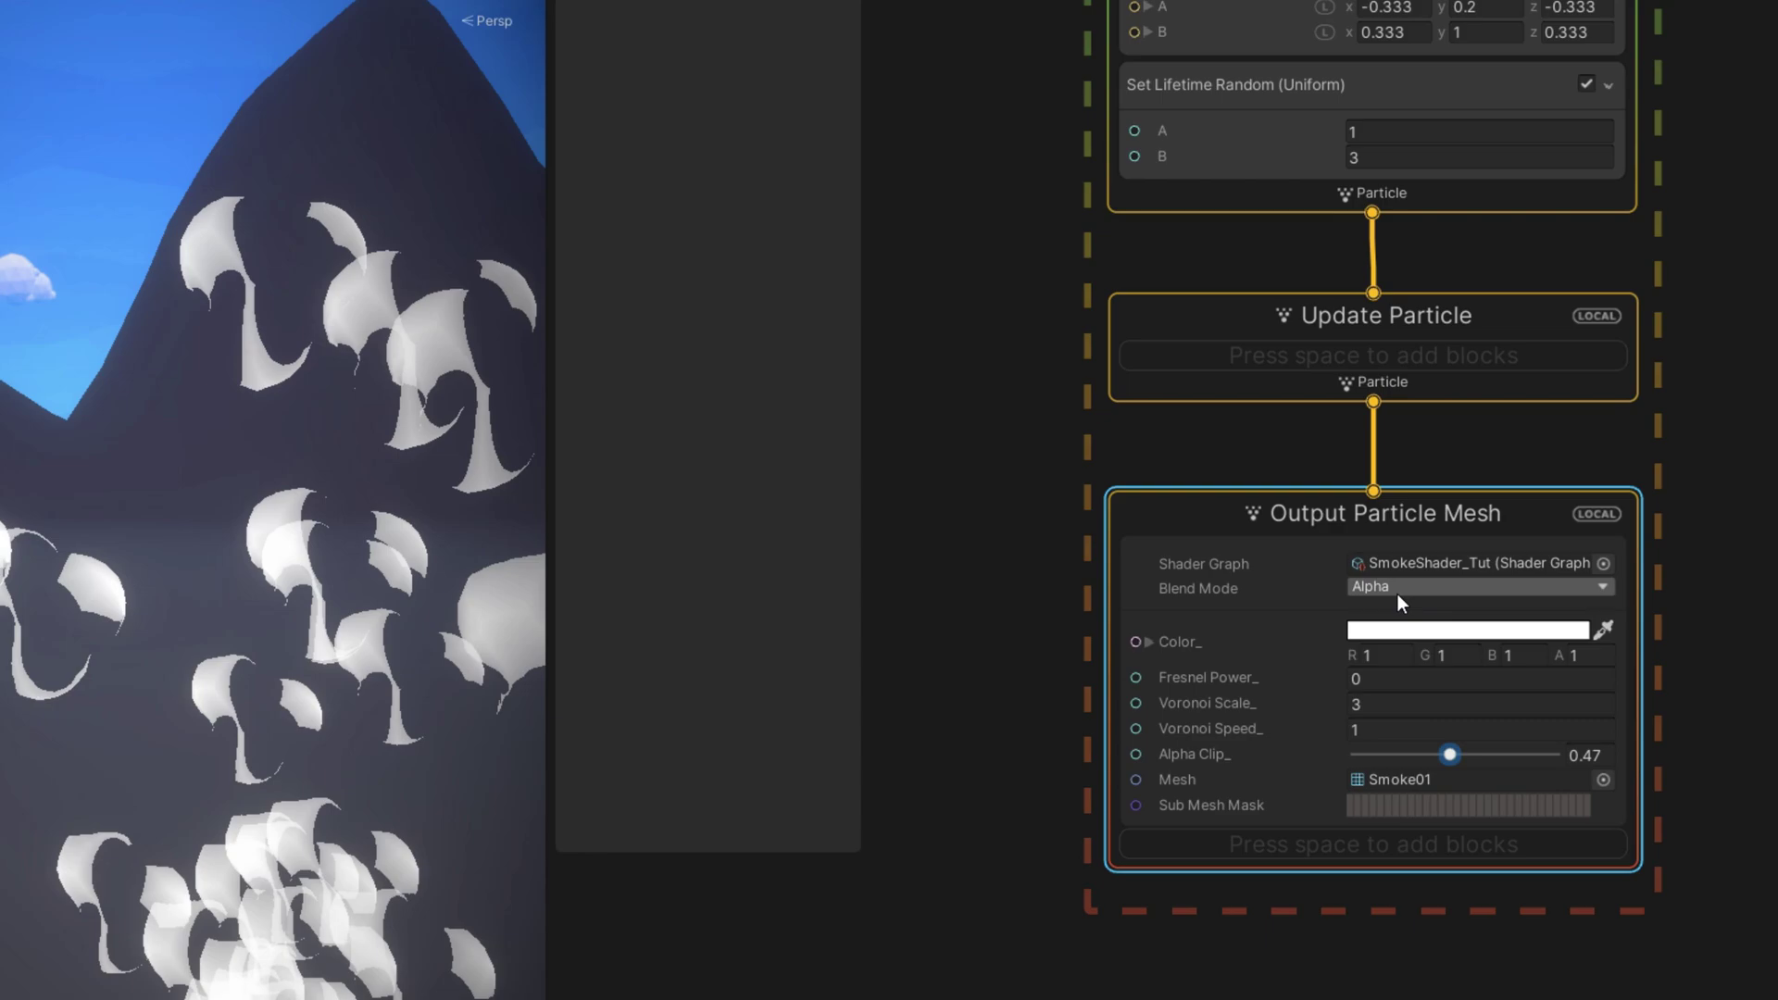
left_click(1357, 586)
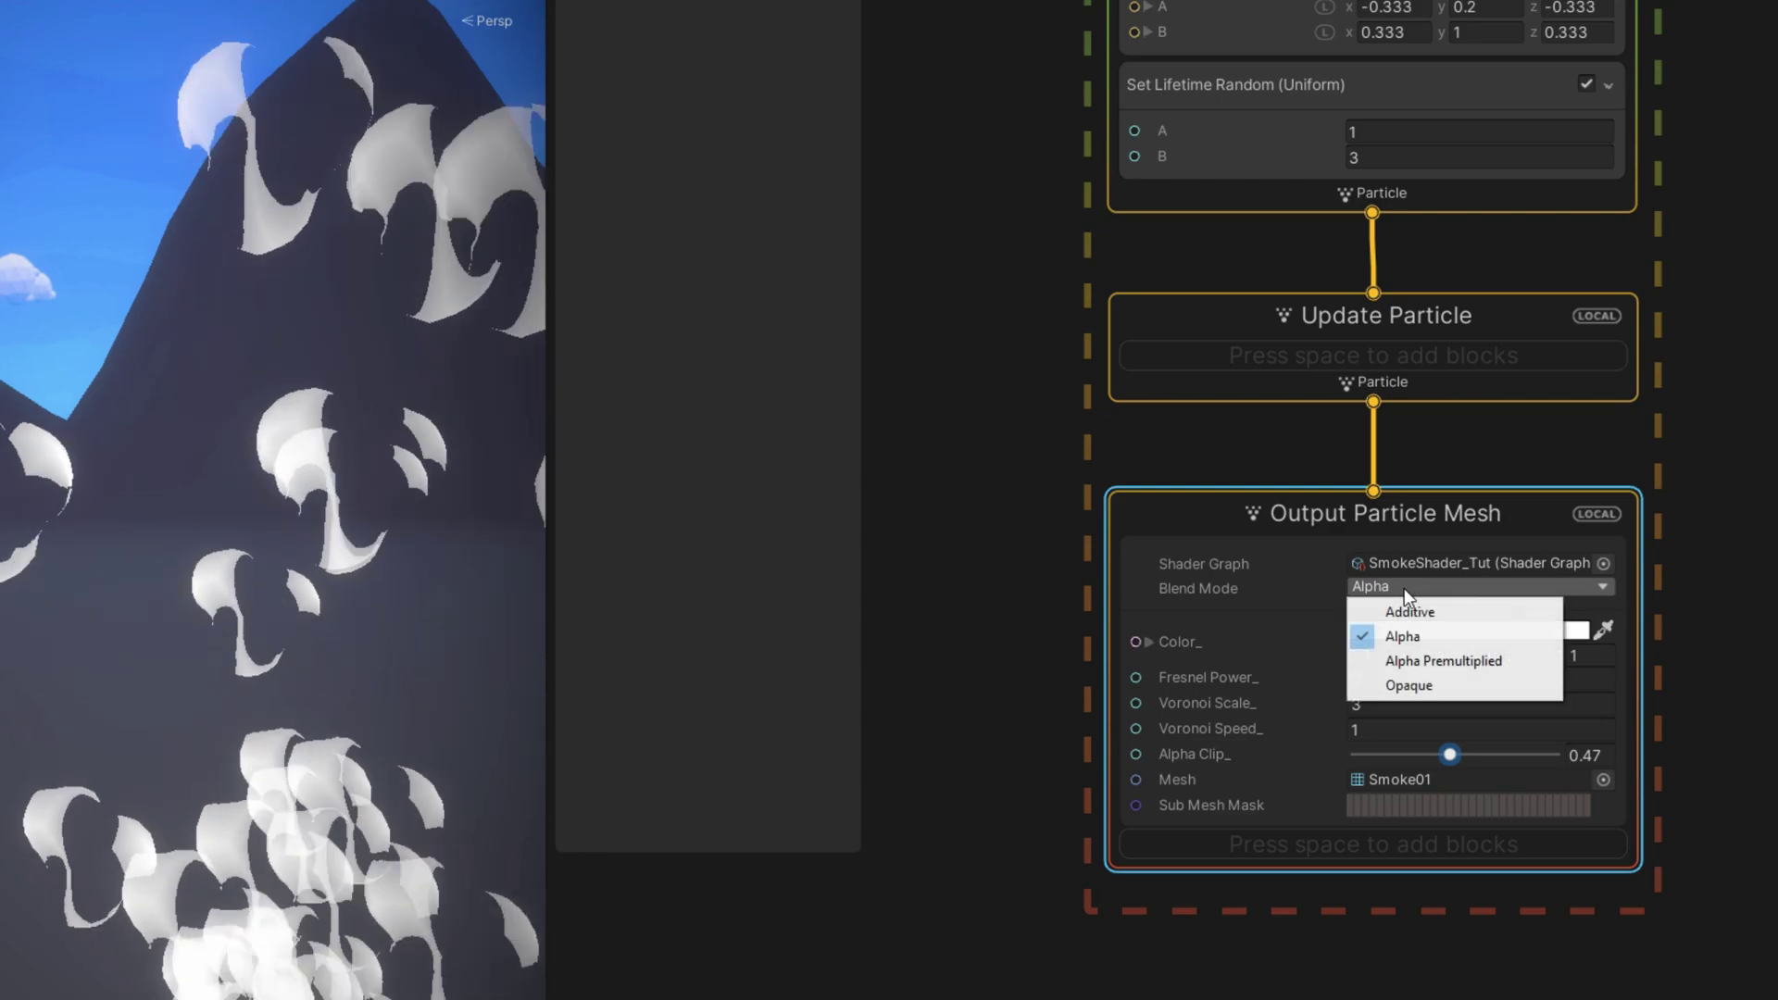
left_click(1407, 686)
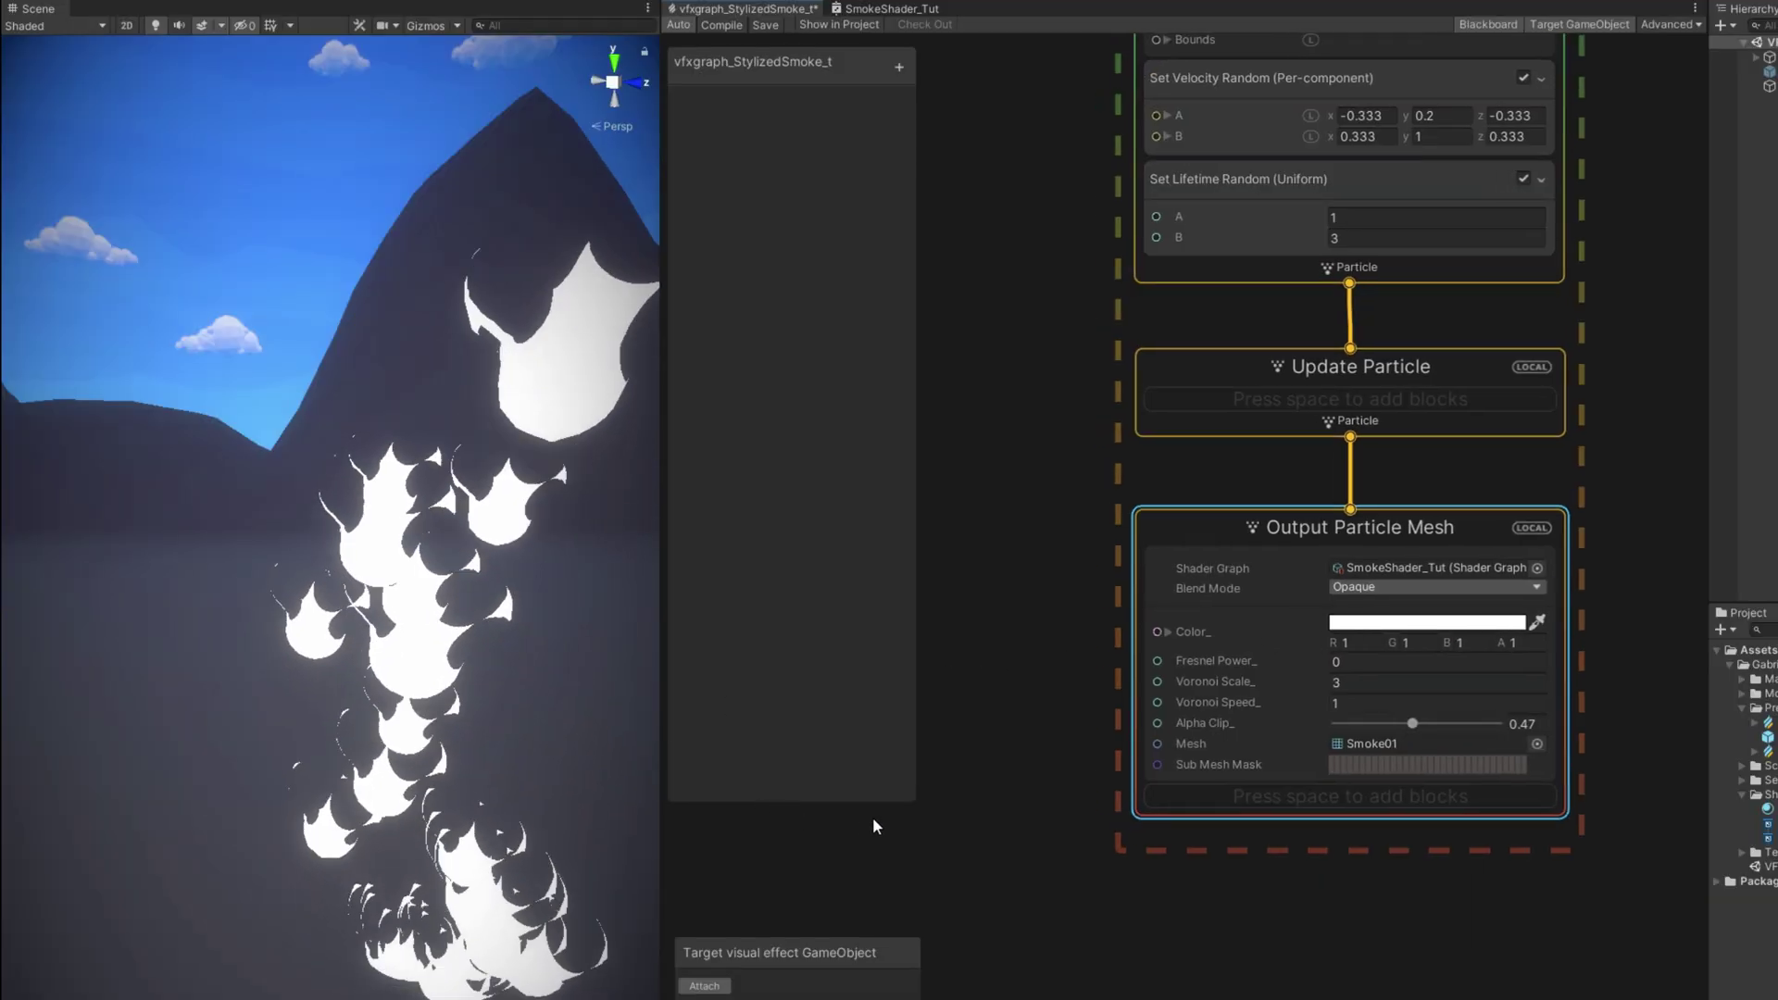
middle_click_drag(885, 825, 1071, 731)
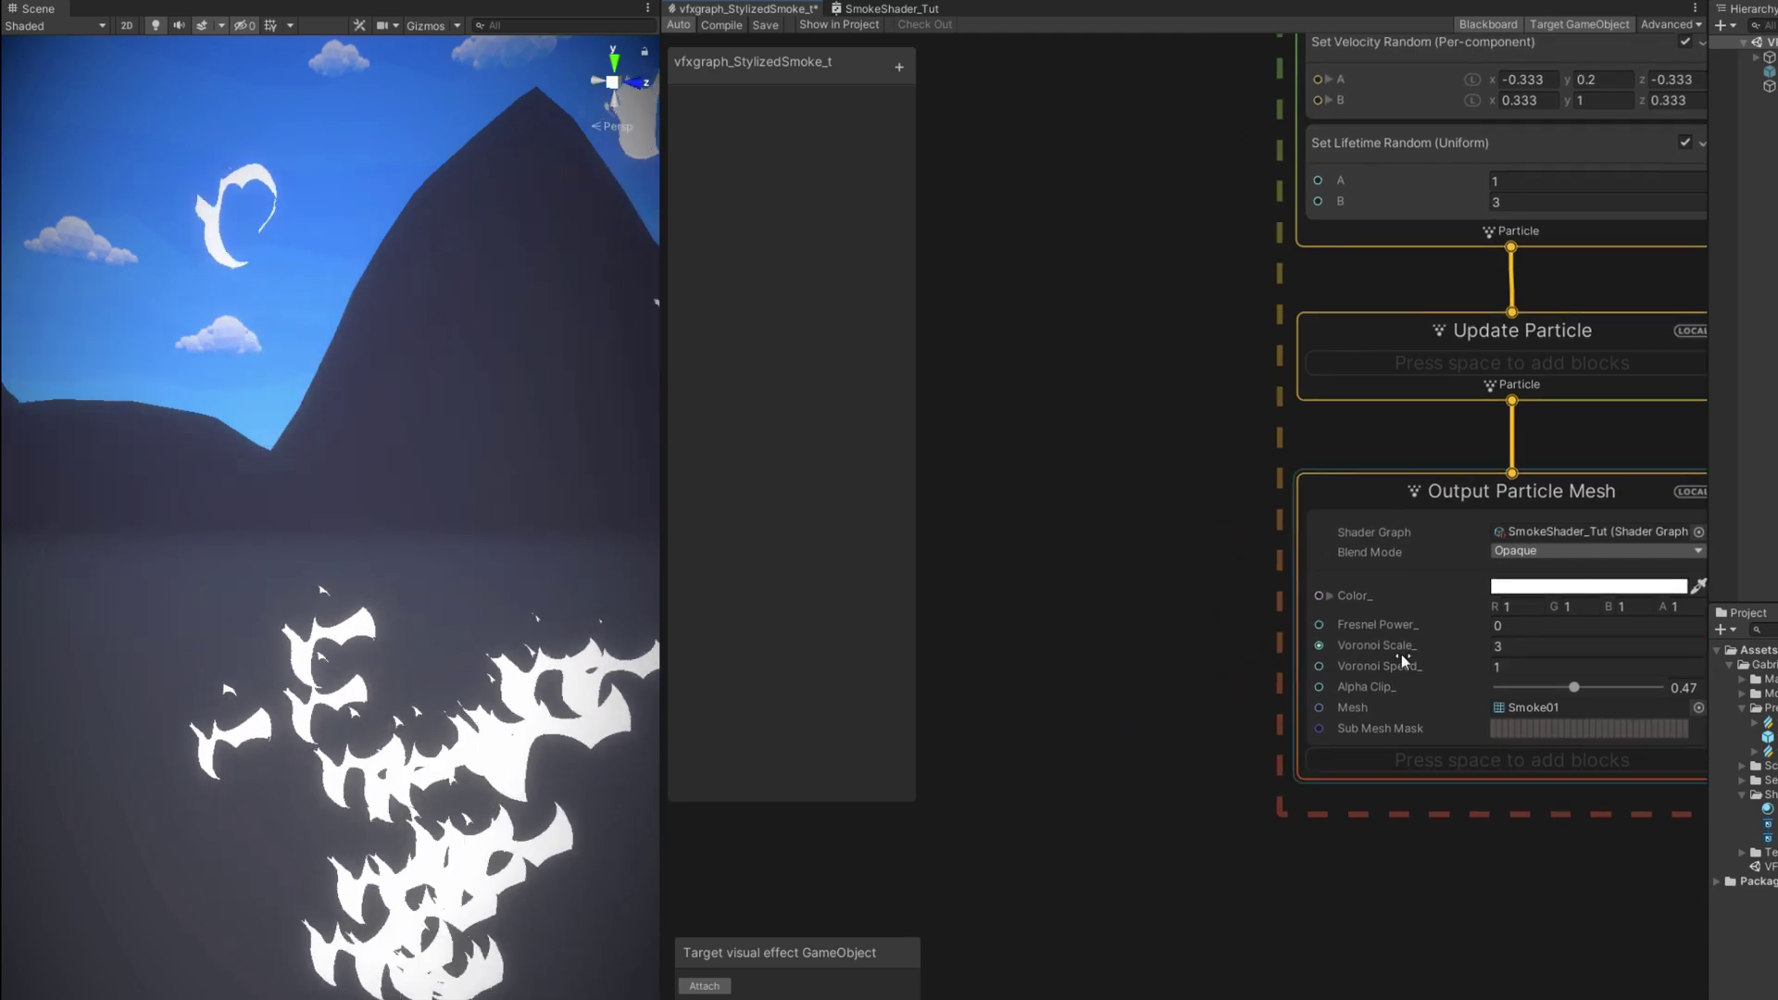
Step: Add a Sample Curve node shaped as a linear ramp with a flattened ease-in first key
scroll(1119, 719, "up", 2)
key("space")
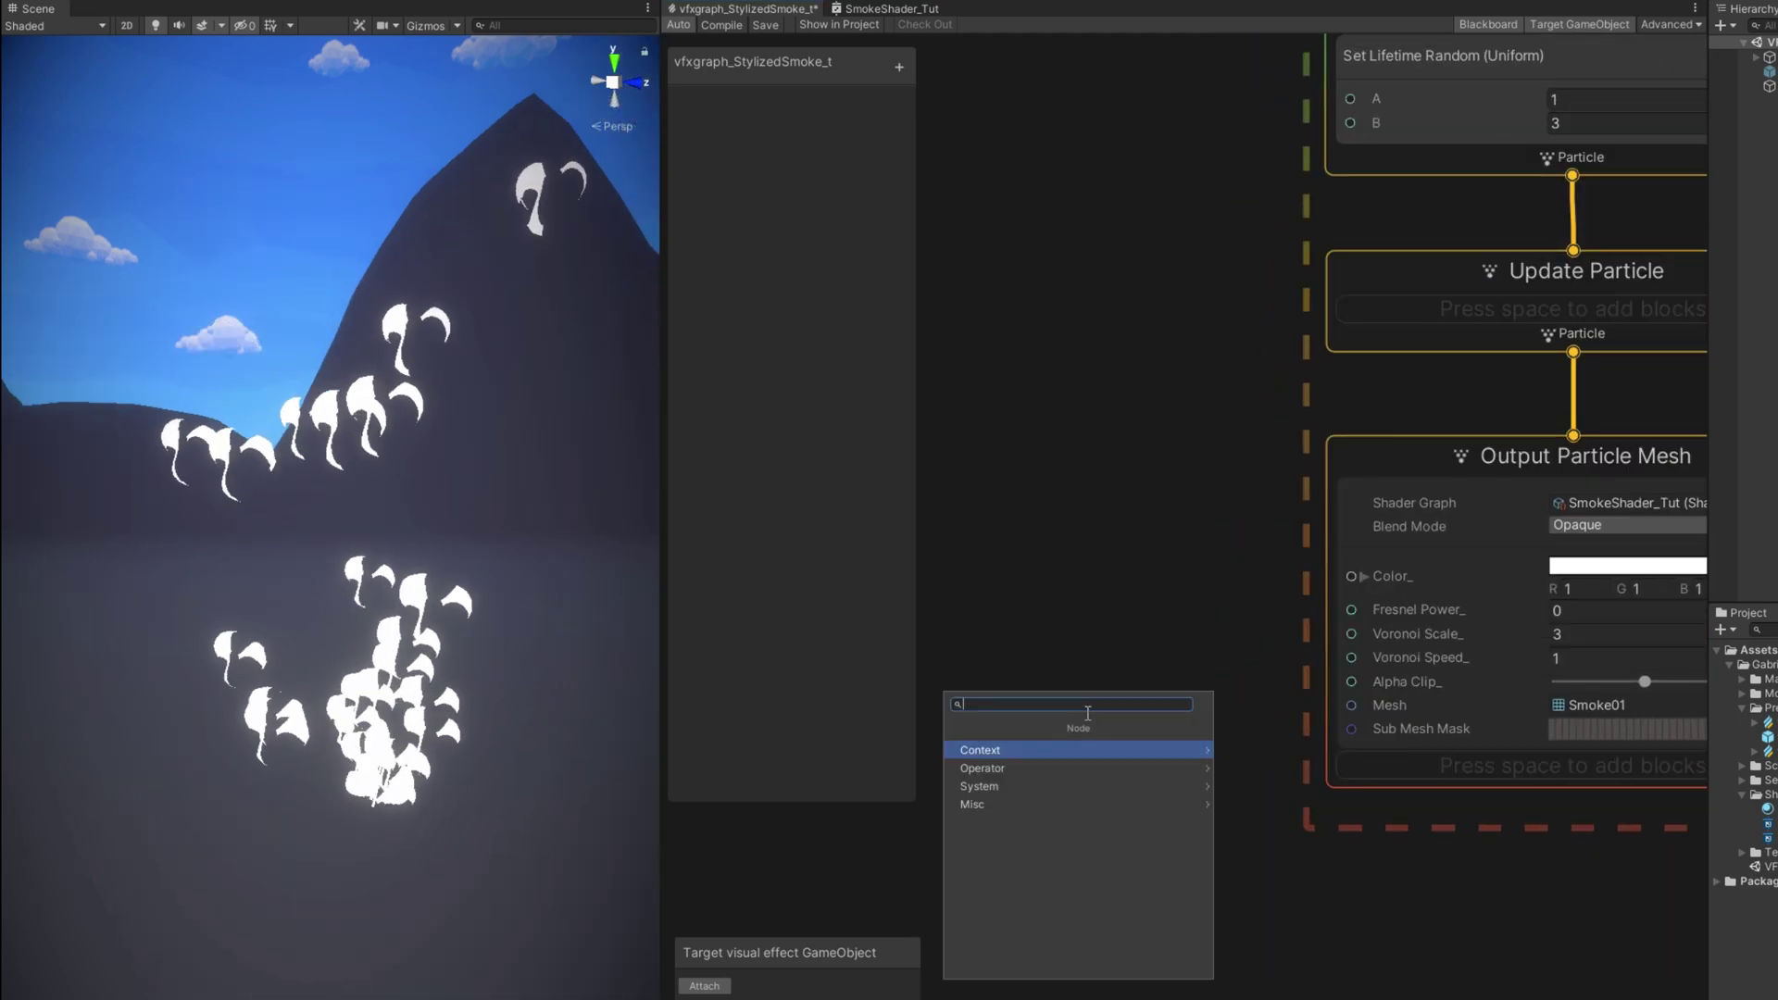
type("sample curve")
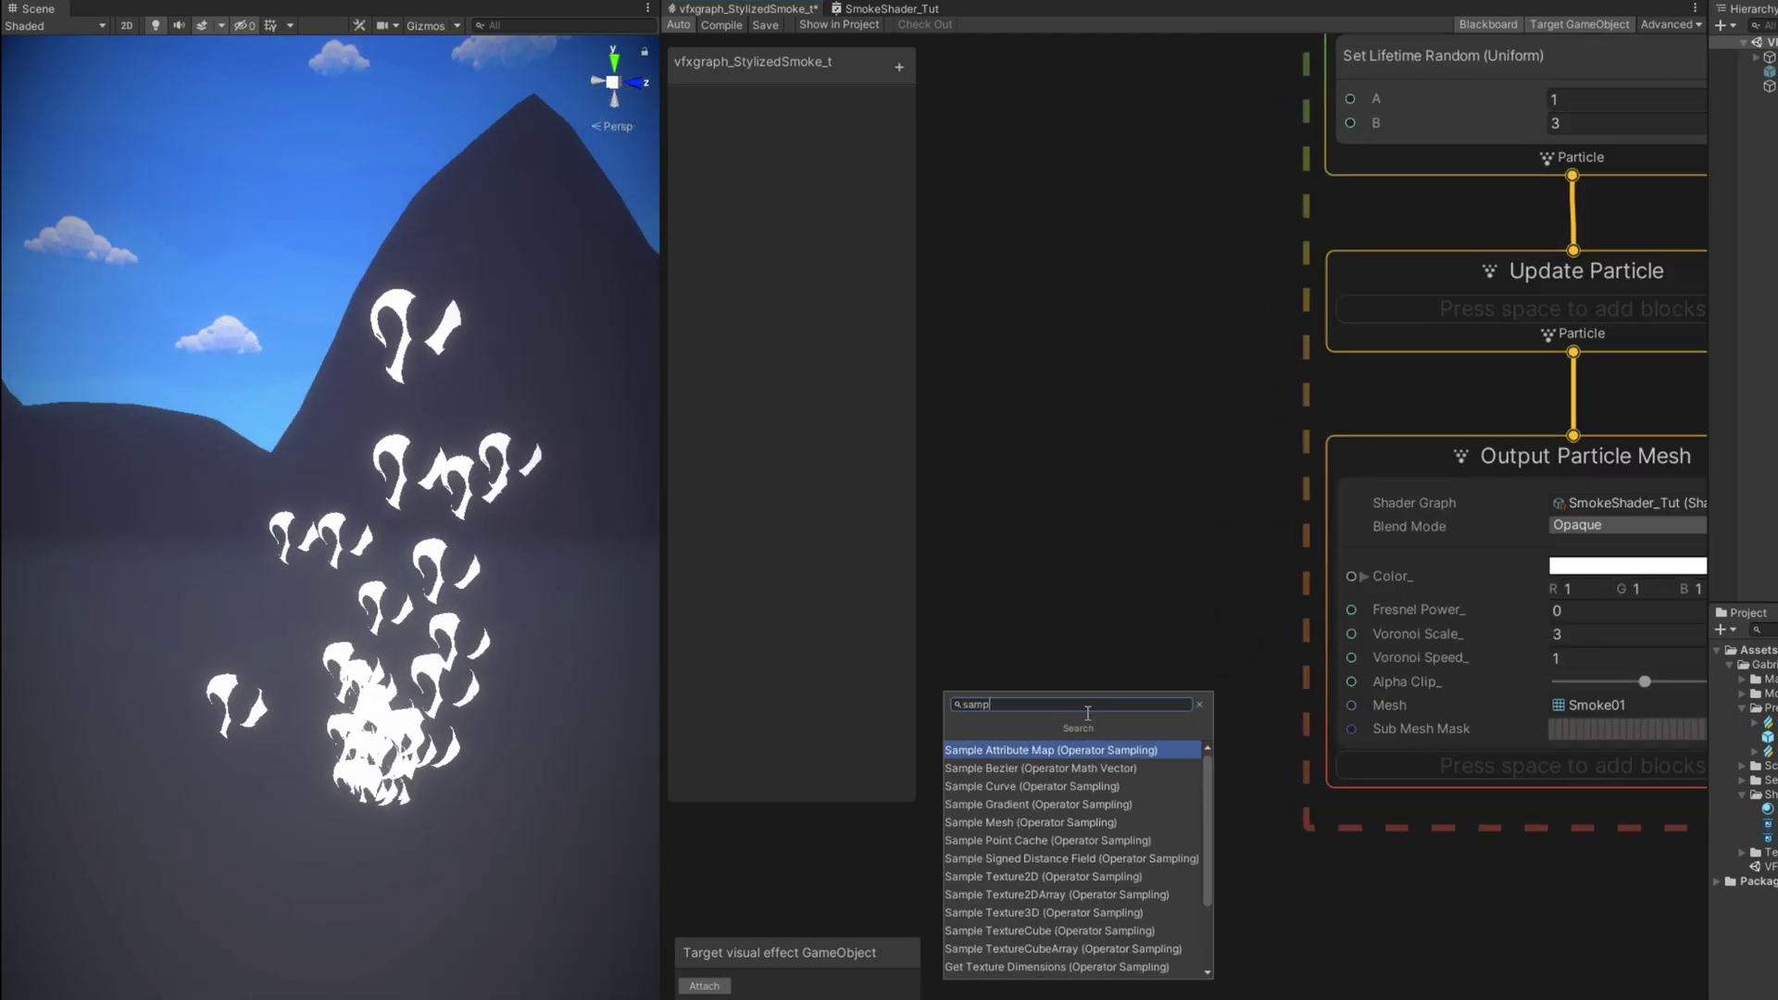
key("Return")
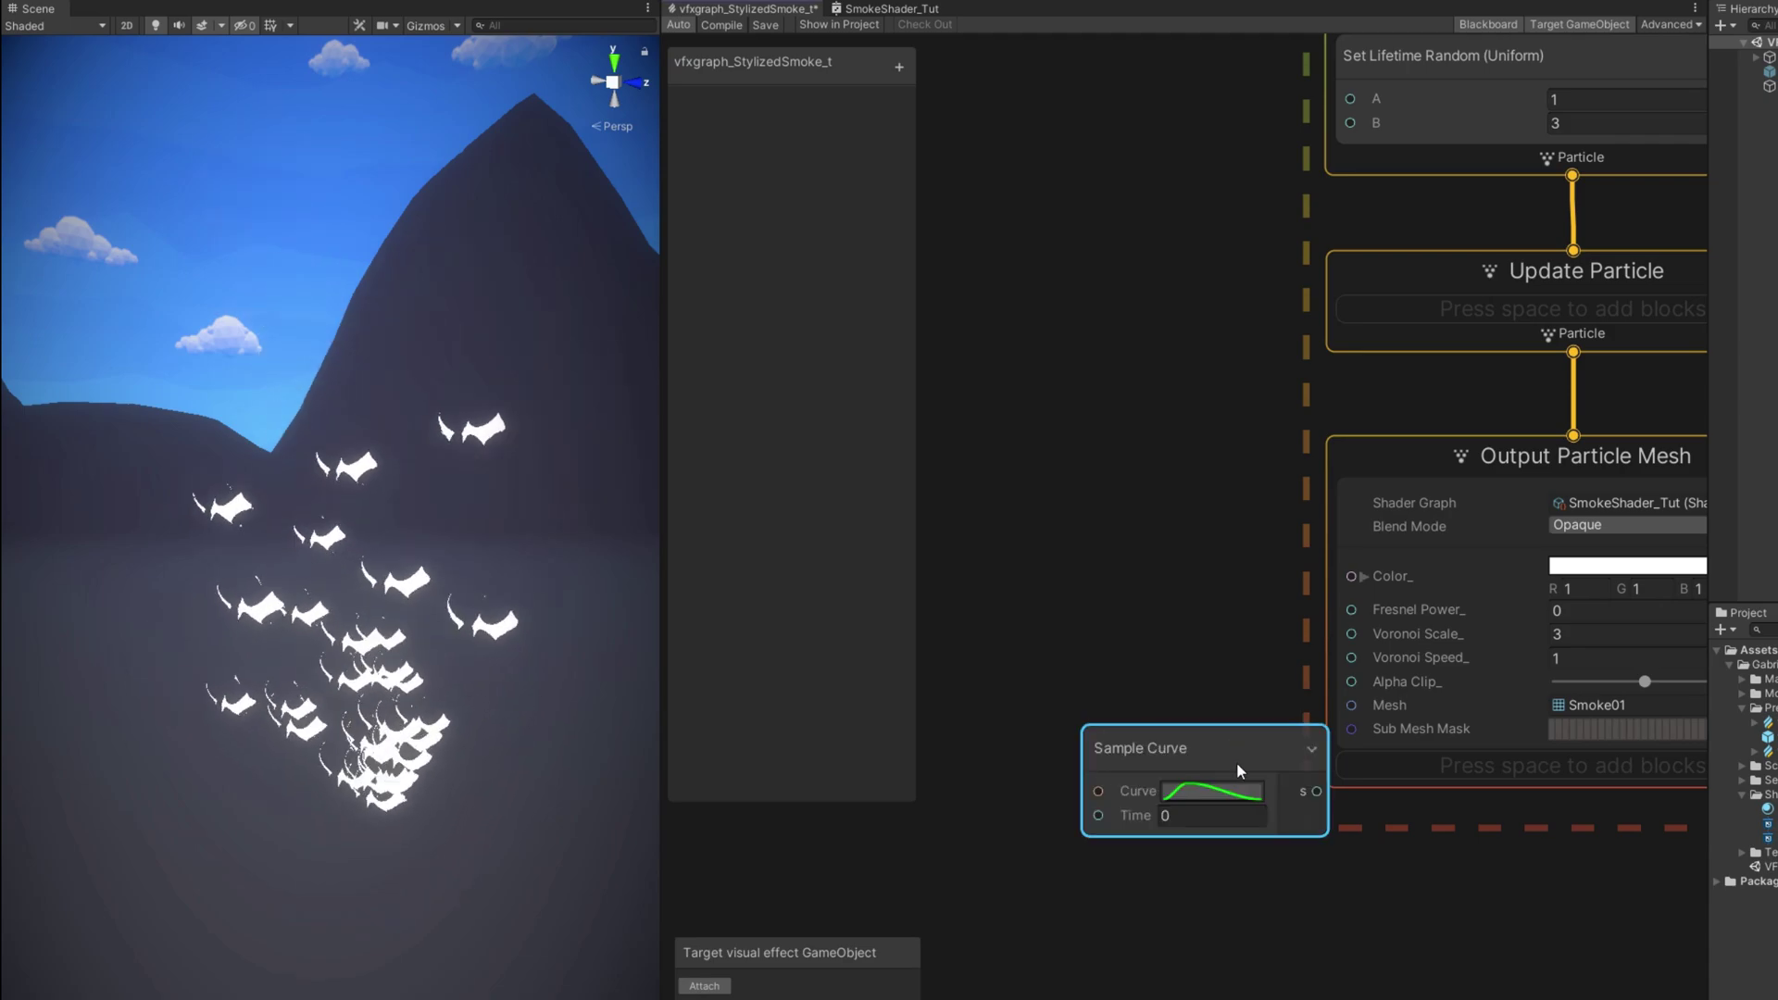
left_click_drag(1197, 749, 1108, 631)
left_click(1107, 654)
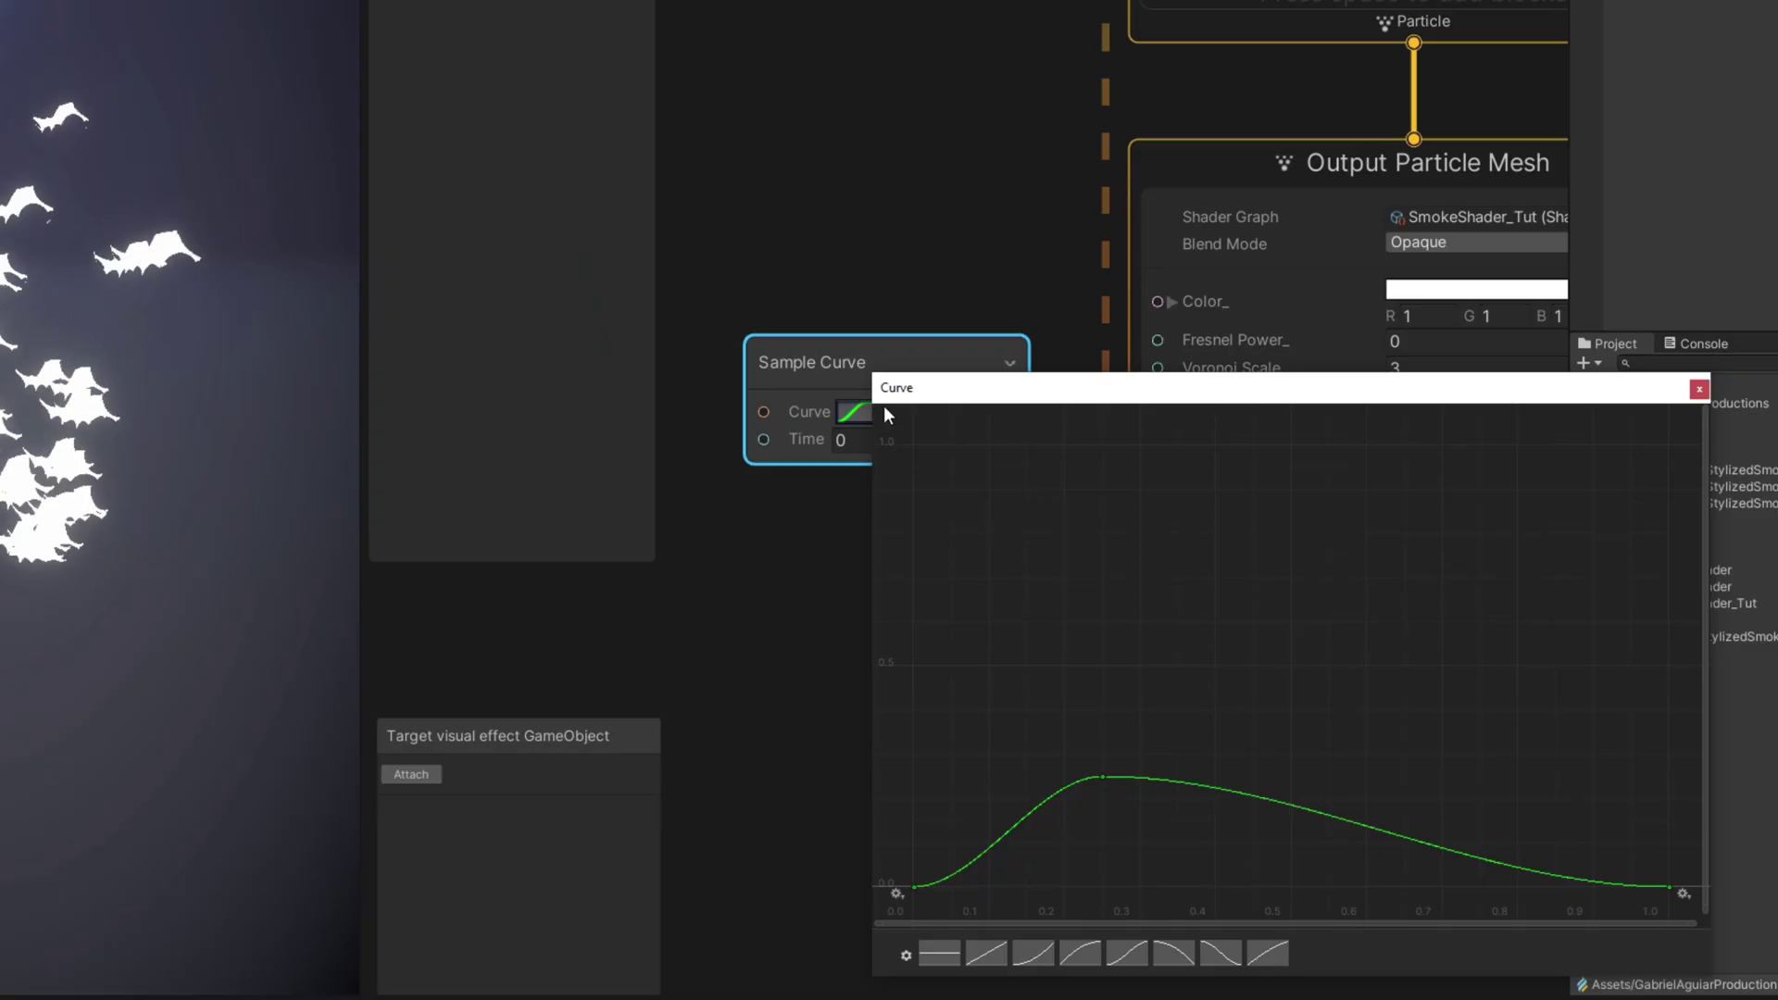
left_click(987, 954)
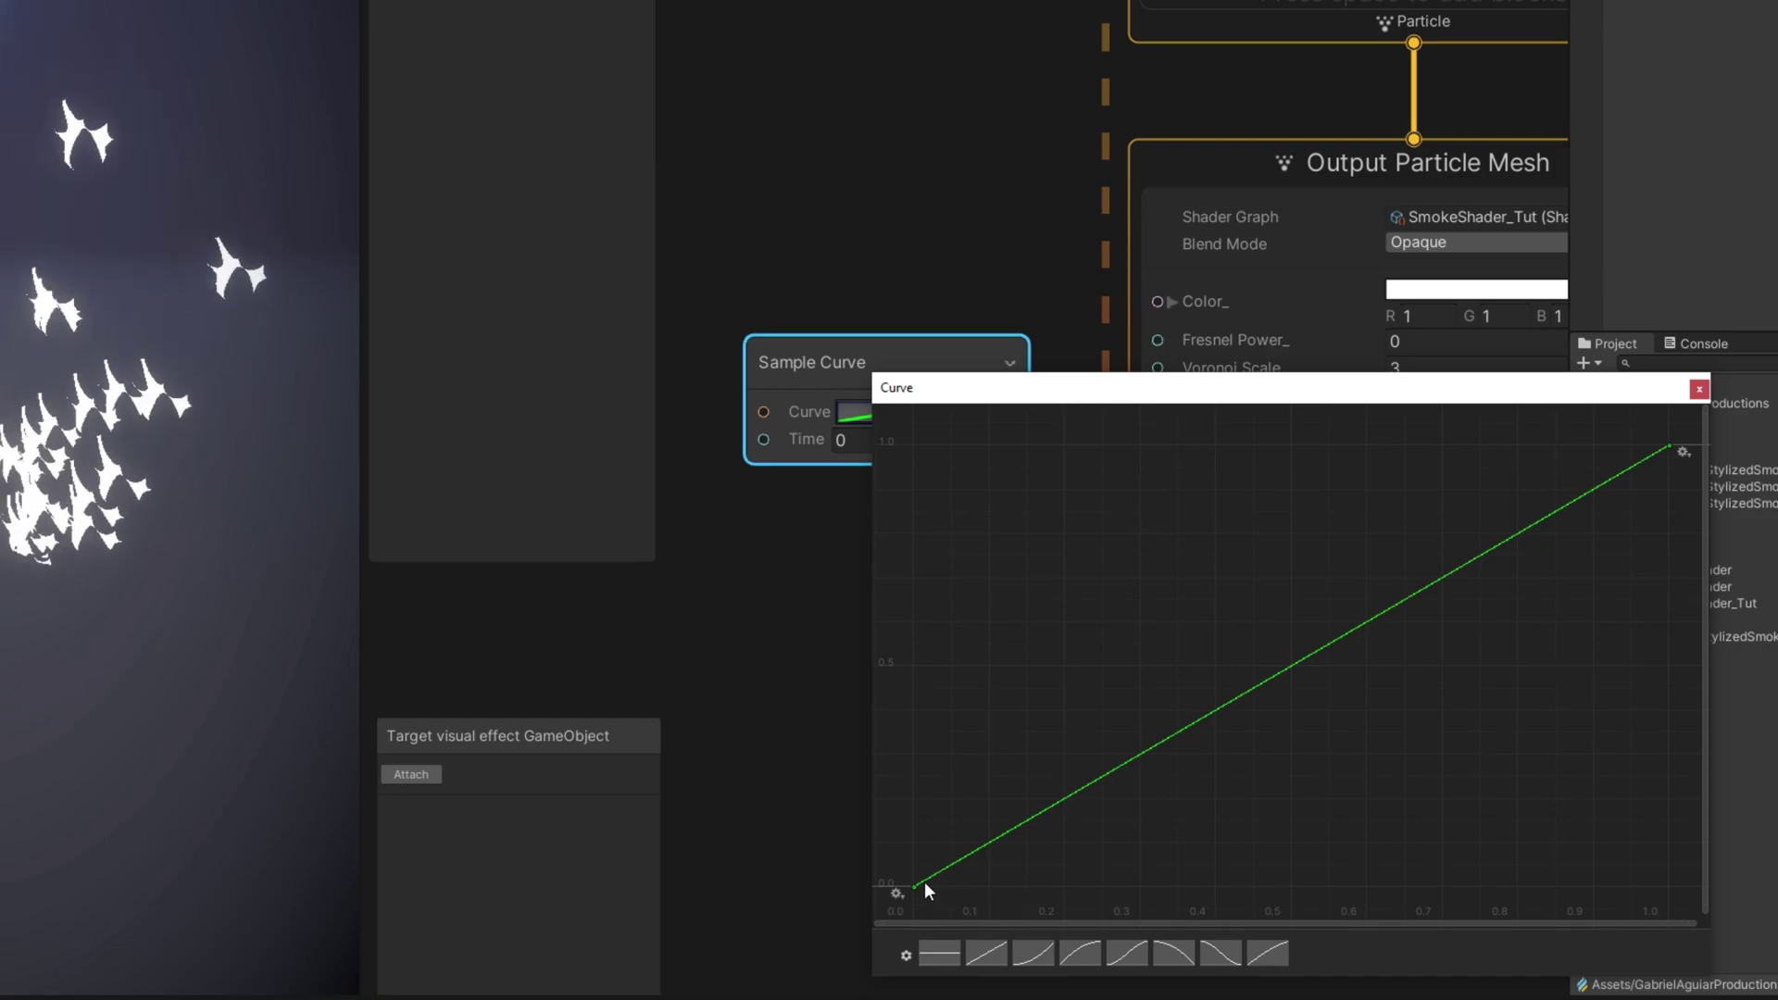
left_click(914, 888)
left_click_drag(965, 869, 1068, 889)
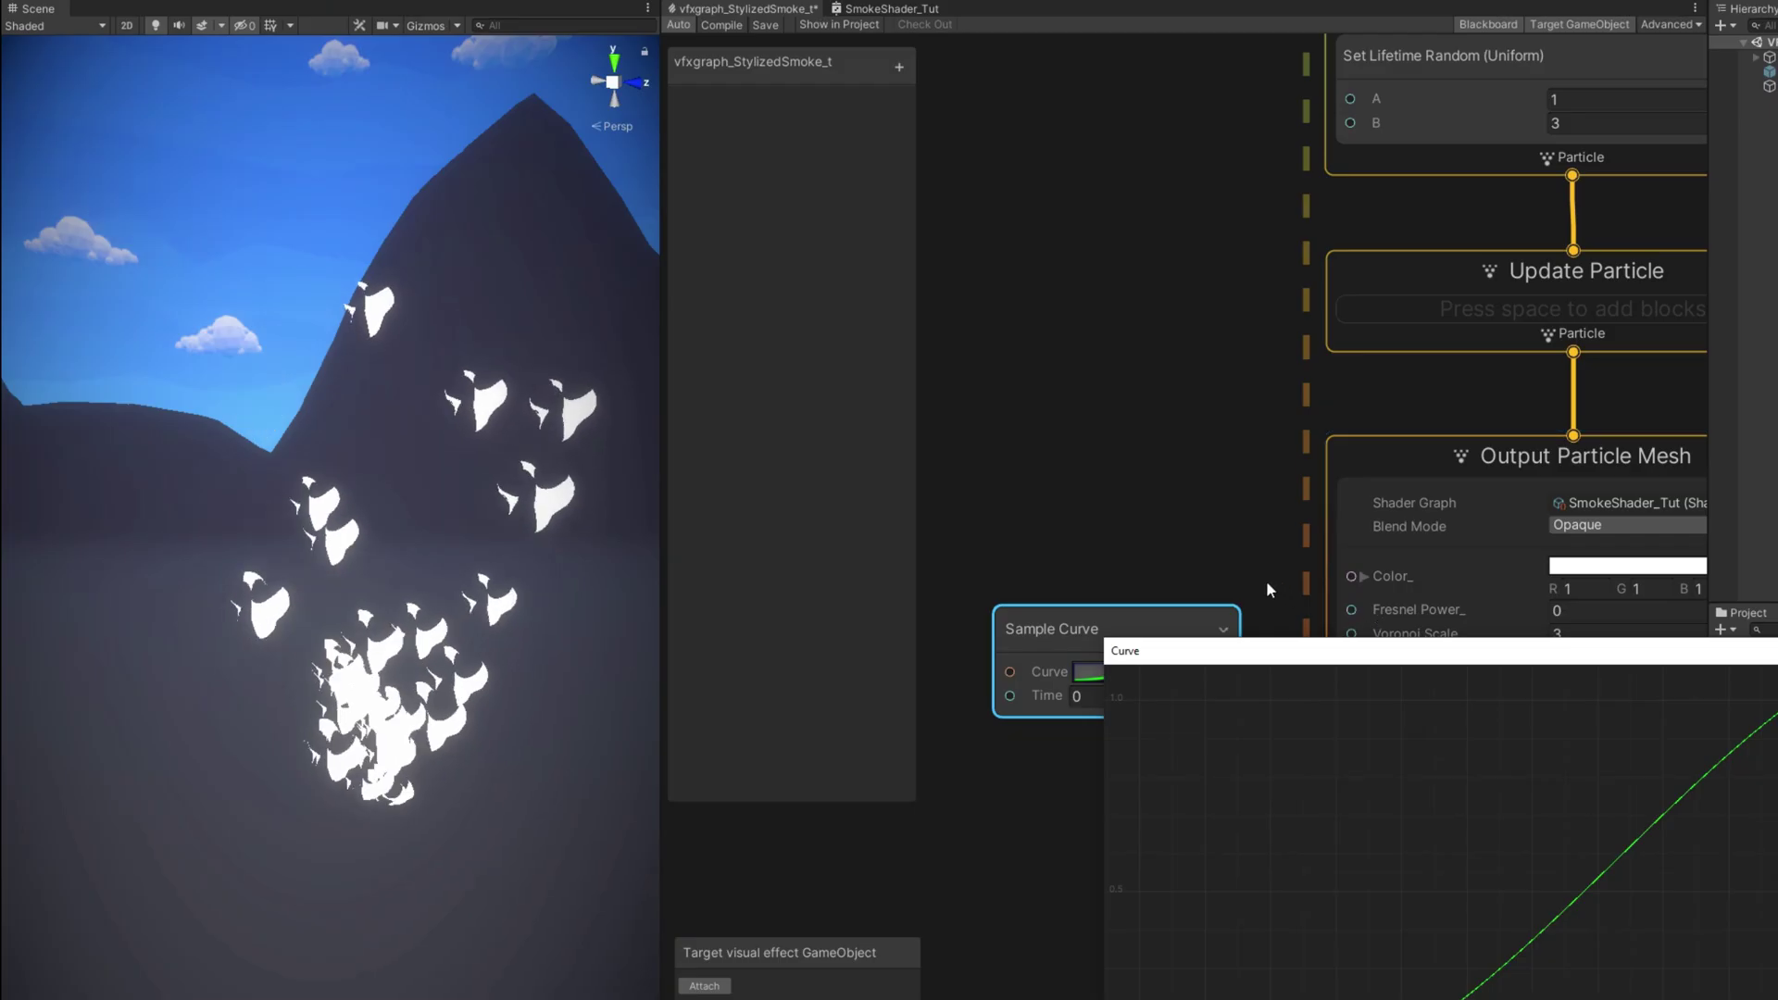
left_click(1055, 315)
Step: Connect an Age Over Lifetime node to Sample Curve's Time, and the curve's output to Alpha Clip
left_click_drag(1133, 637, 1131, 576)
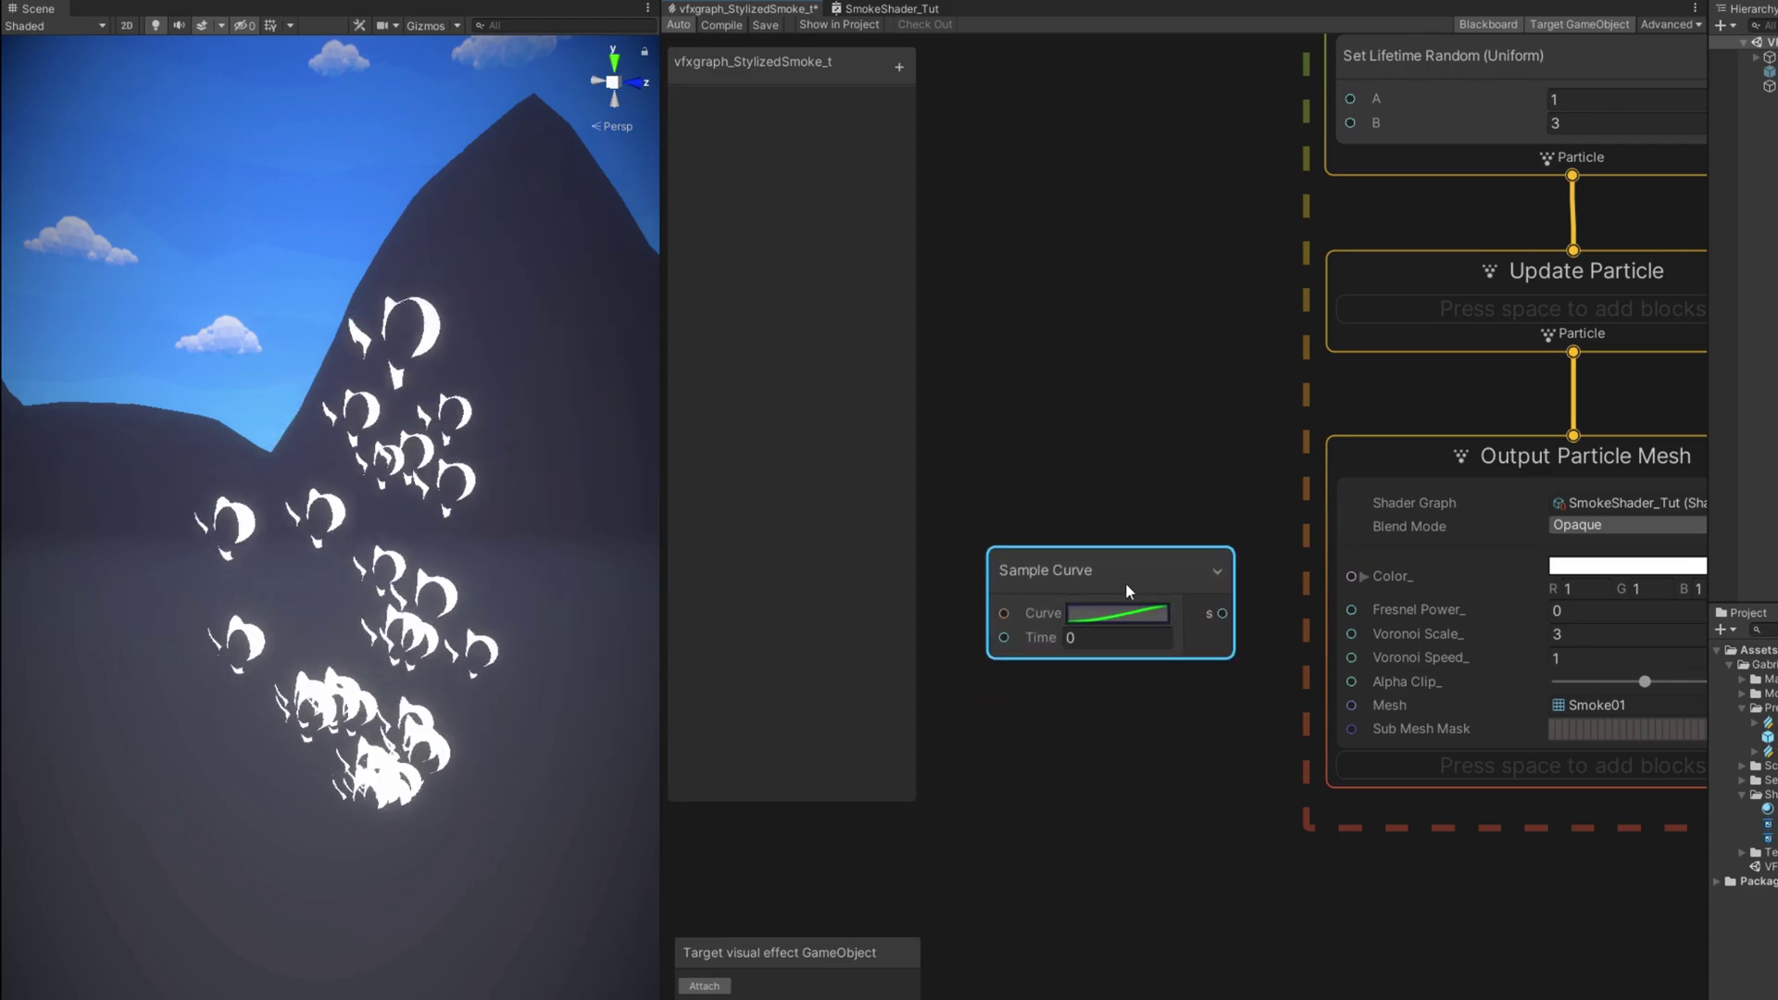
middle_click_drag(1224, 617, 1313, 613)
key("space")
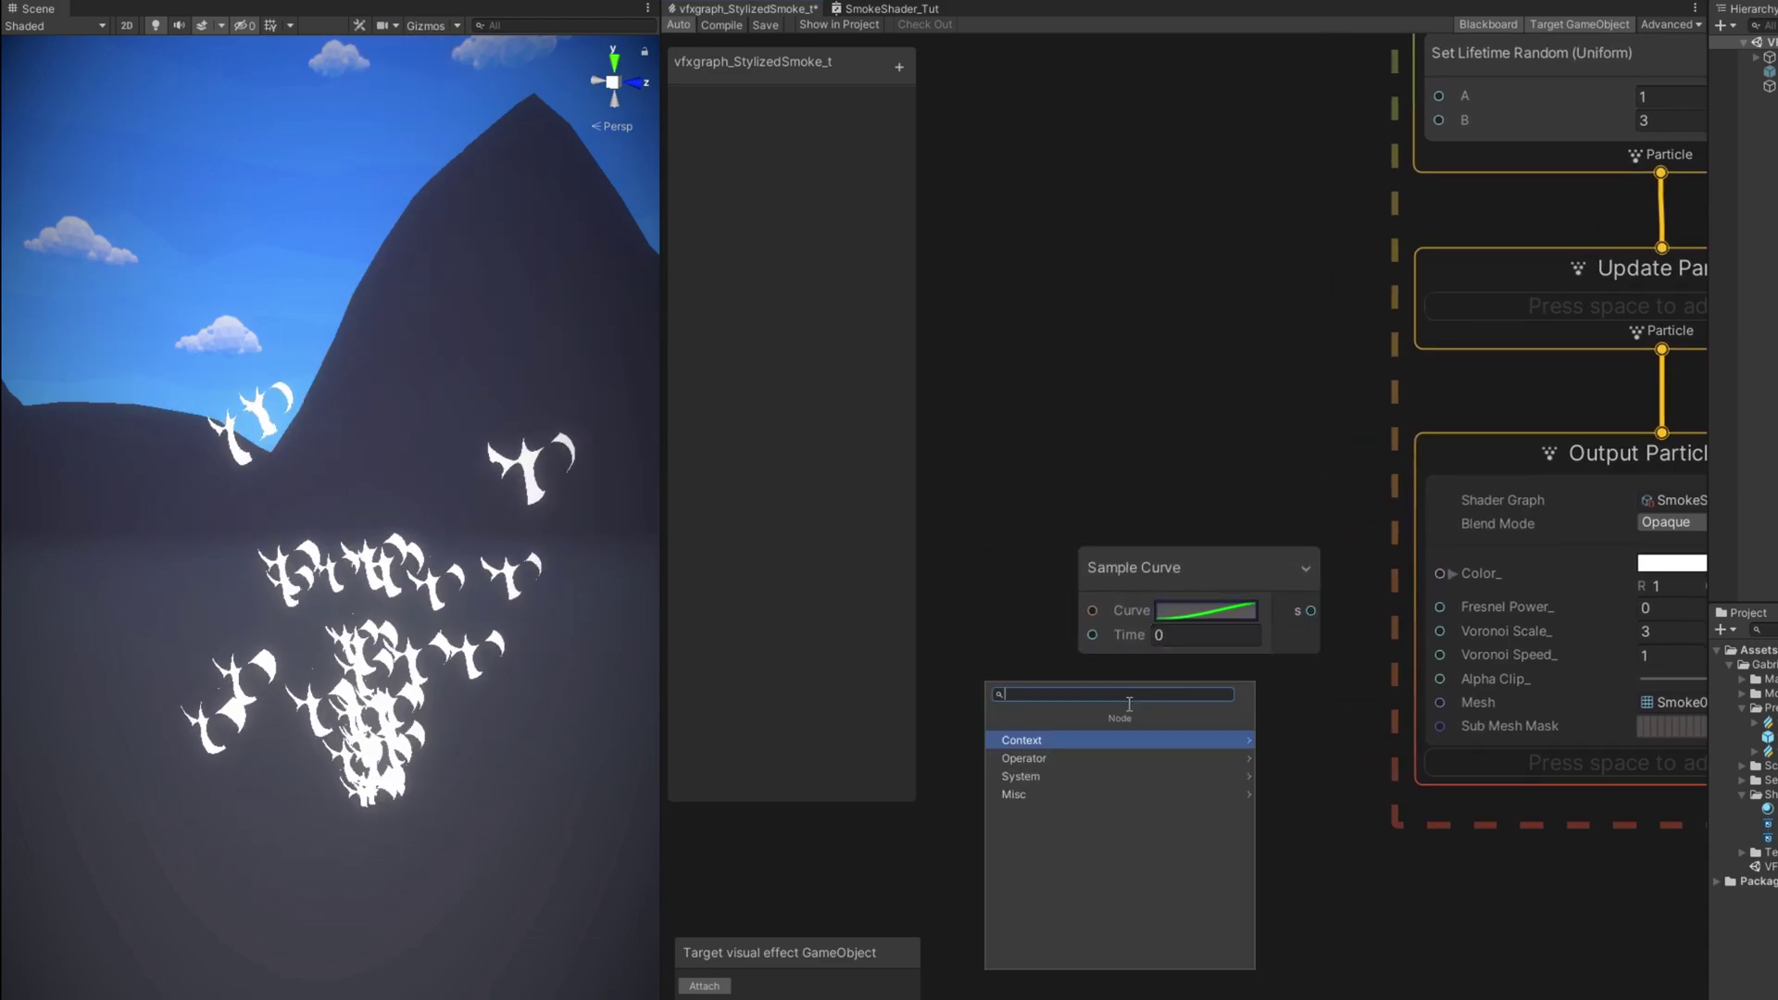
type("age")
left_click(1108, 741)
left_click_drag(1058, 685, 939, 603)
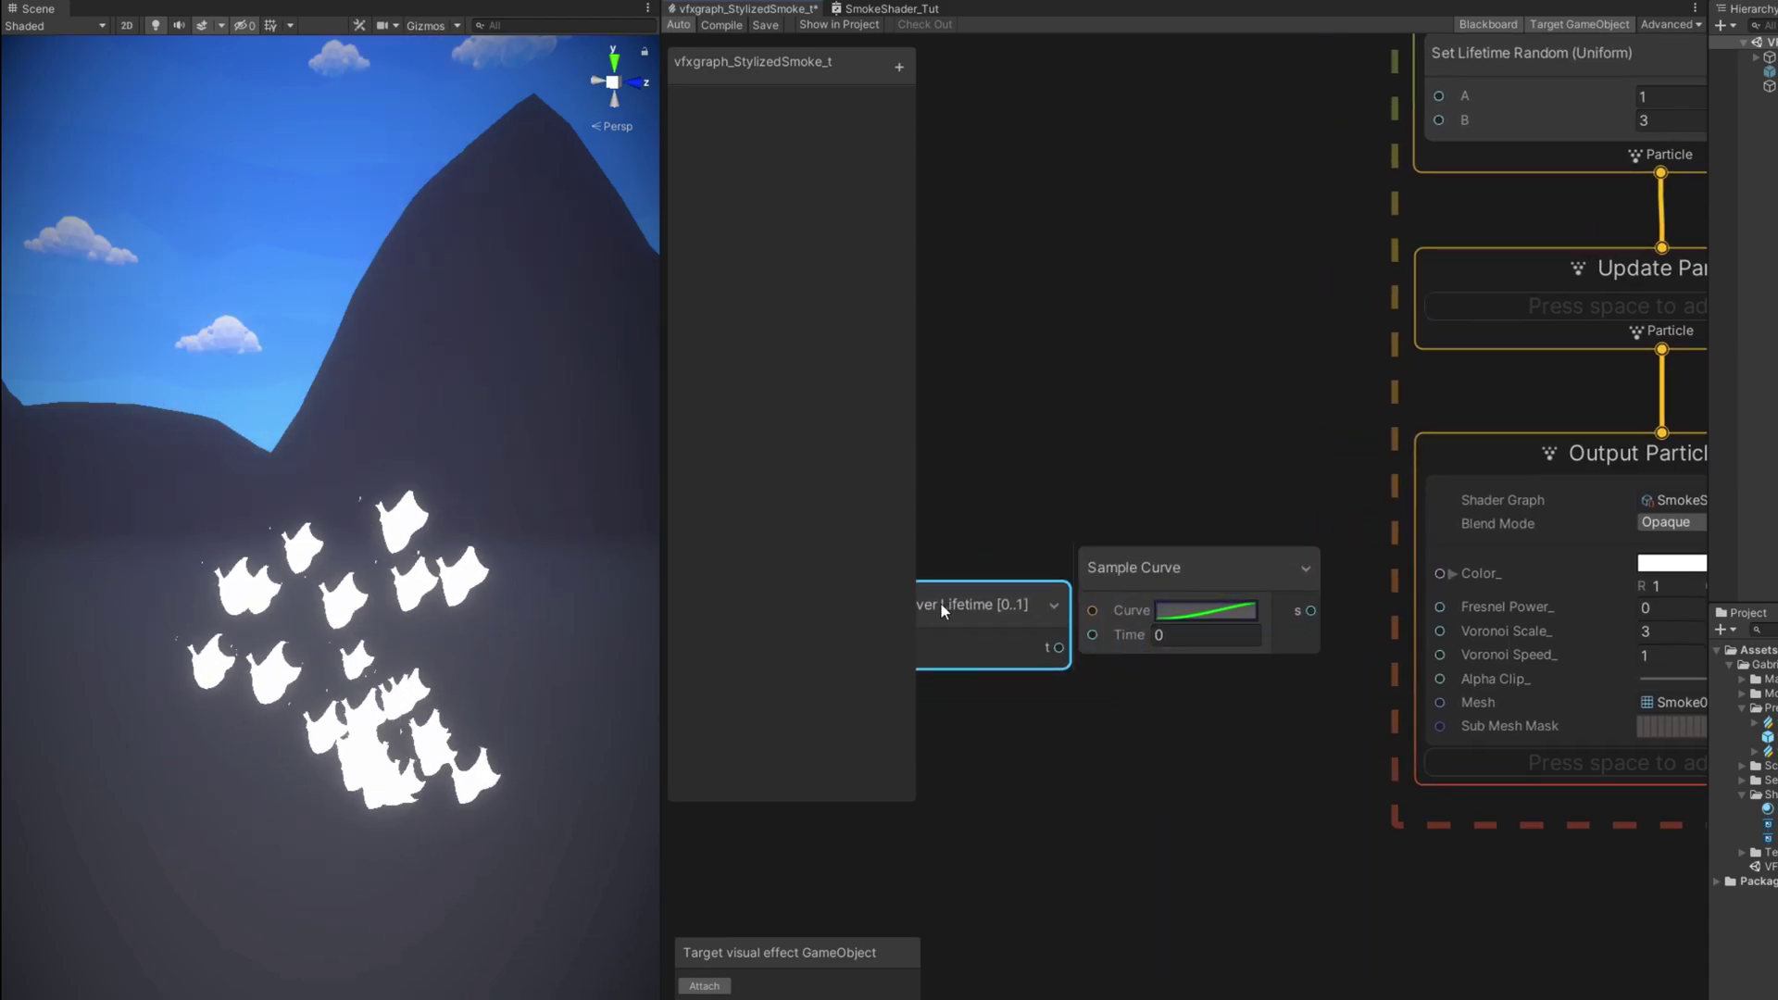
left_click_drag(1047, 641, 1089, 636)
middle_click_drag(1236, 741, 1116, 739)
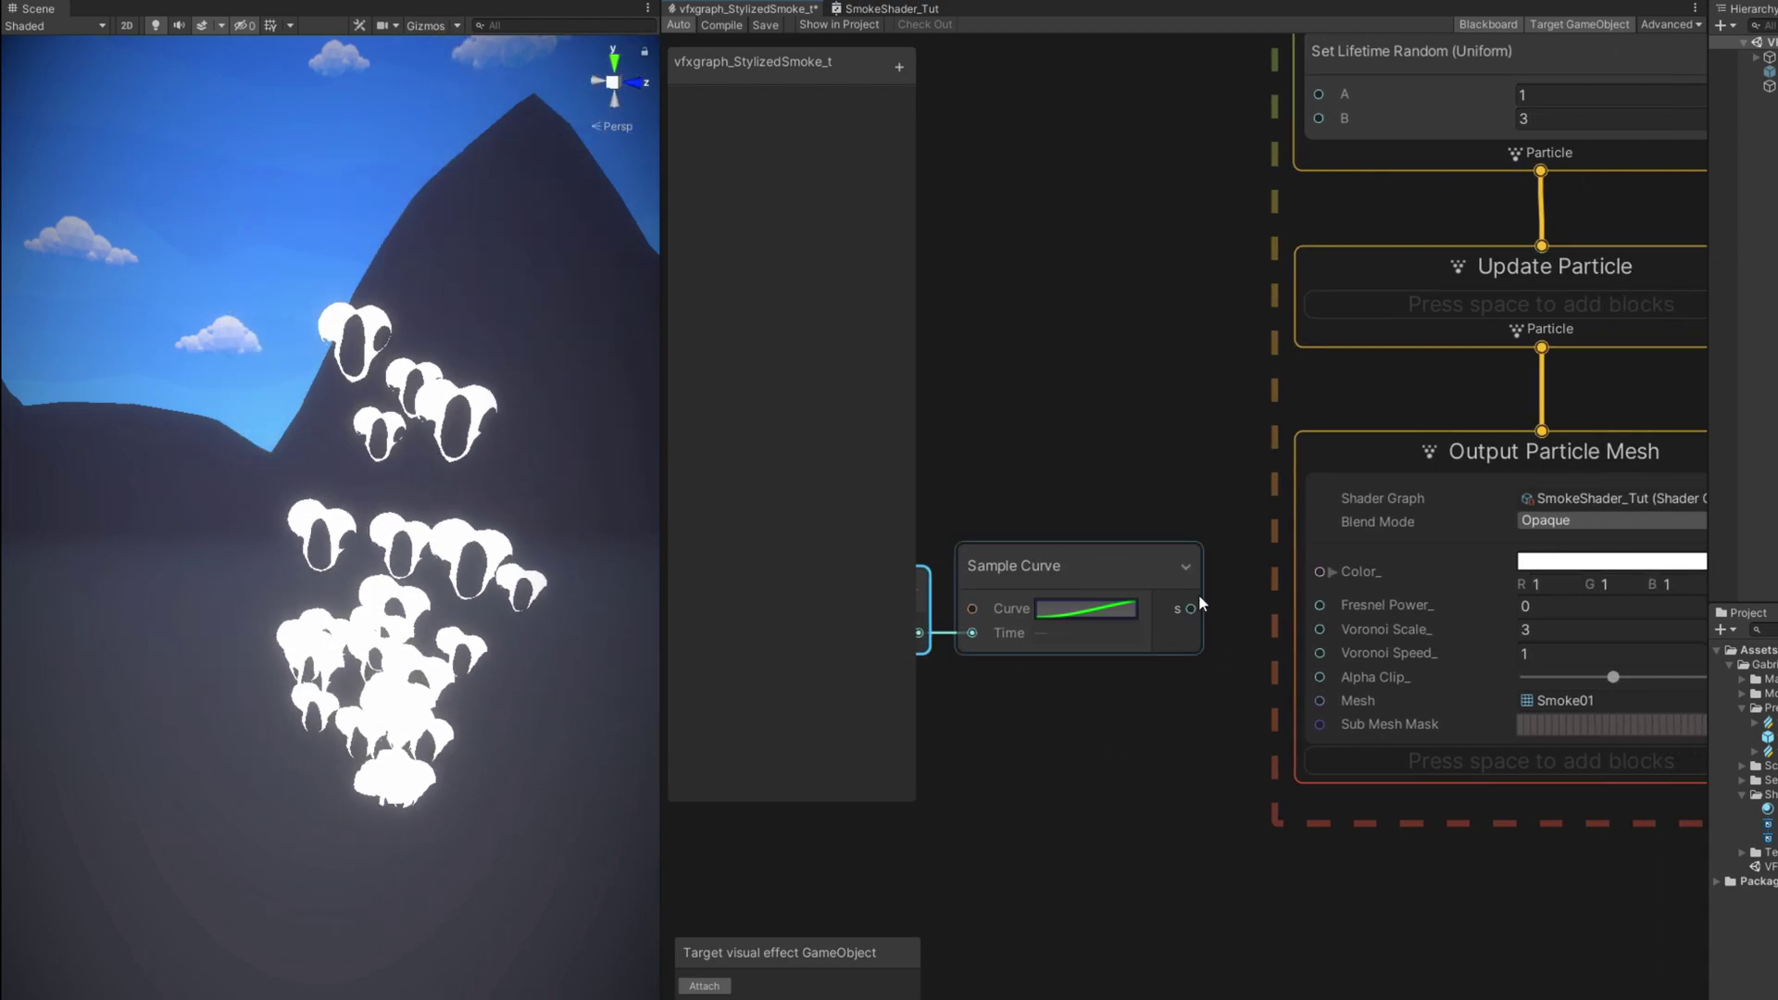
left_click_drag(1192, 608, 1305, 676)
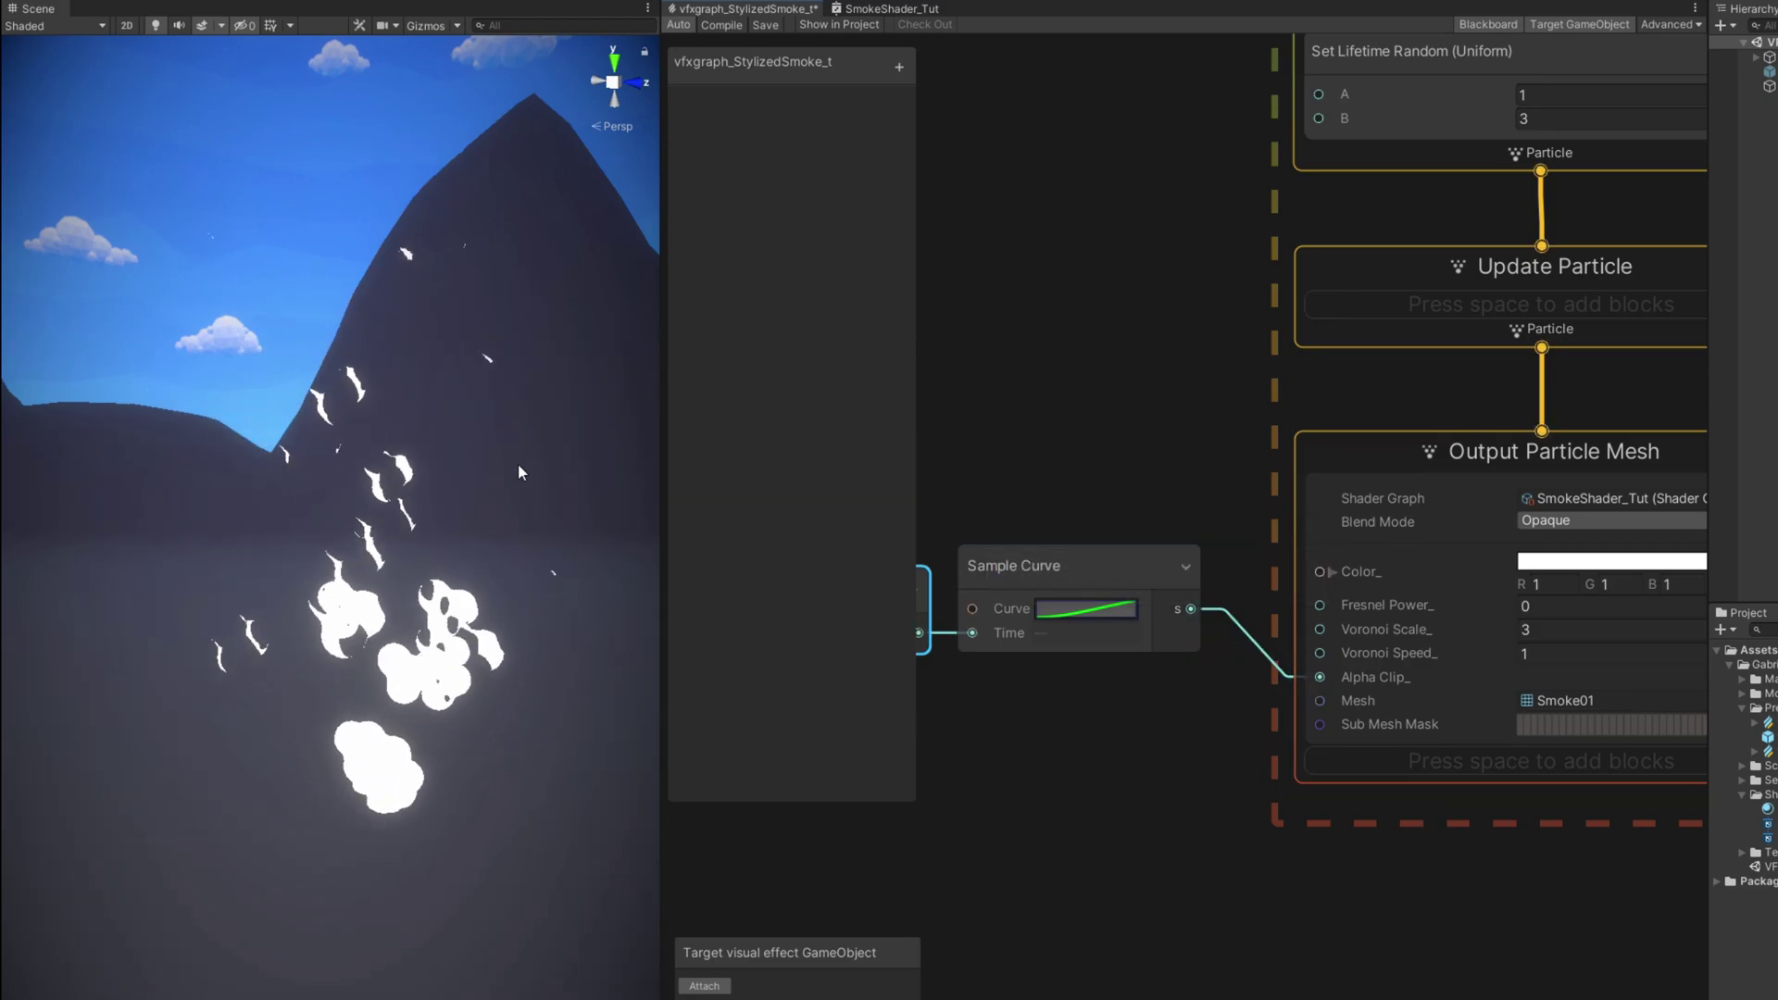
middle_click_drag(1100, 771, 1280, 776)
left_click_drag(1279, 776, 1036, 542)
left_click_drag(1205, 567, 1215, 630)
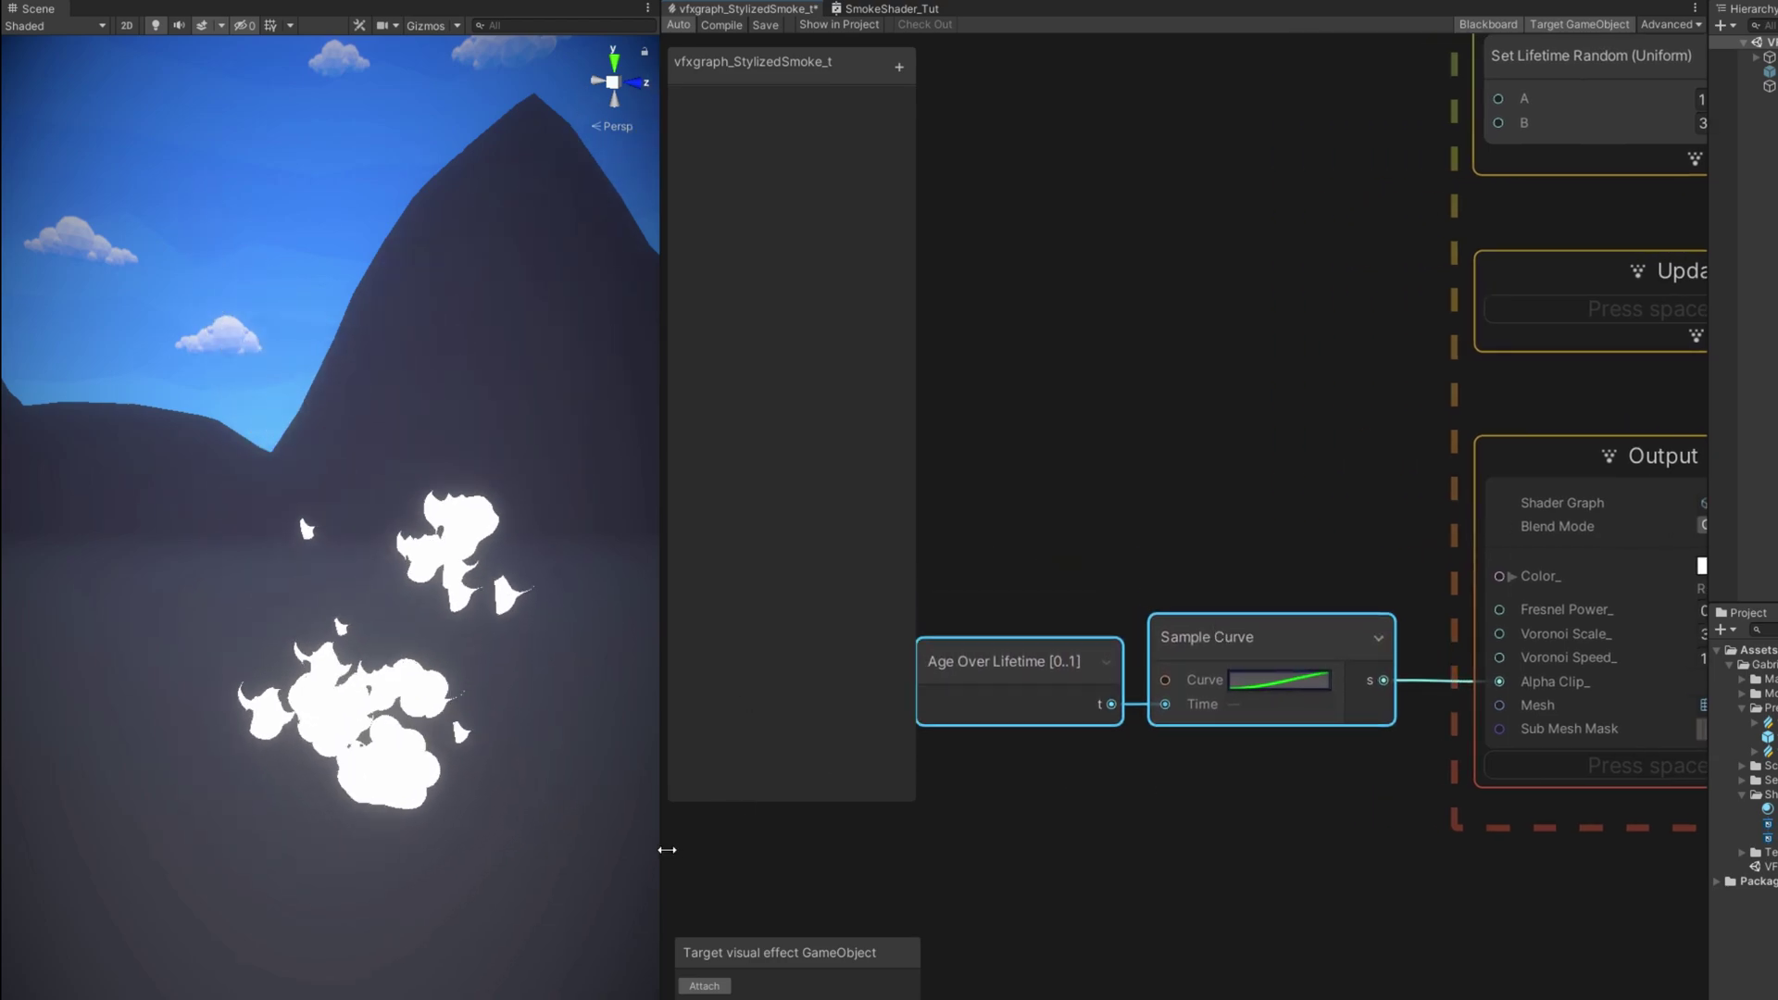
Step: Add a Set Size block to the output that randomizes size between 0.2 and 0.4
left_click_drag(663, 846, 477, 828)
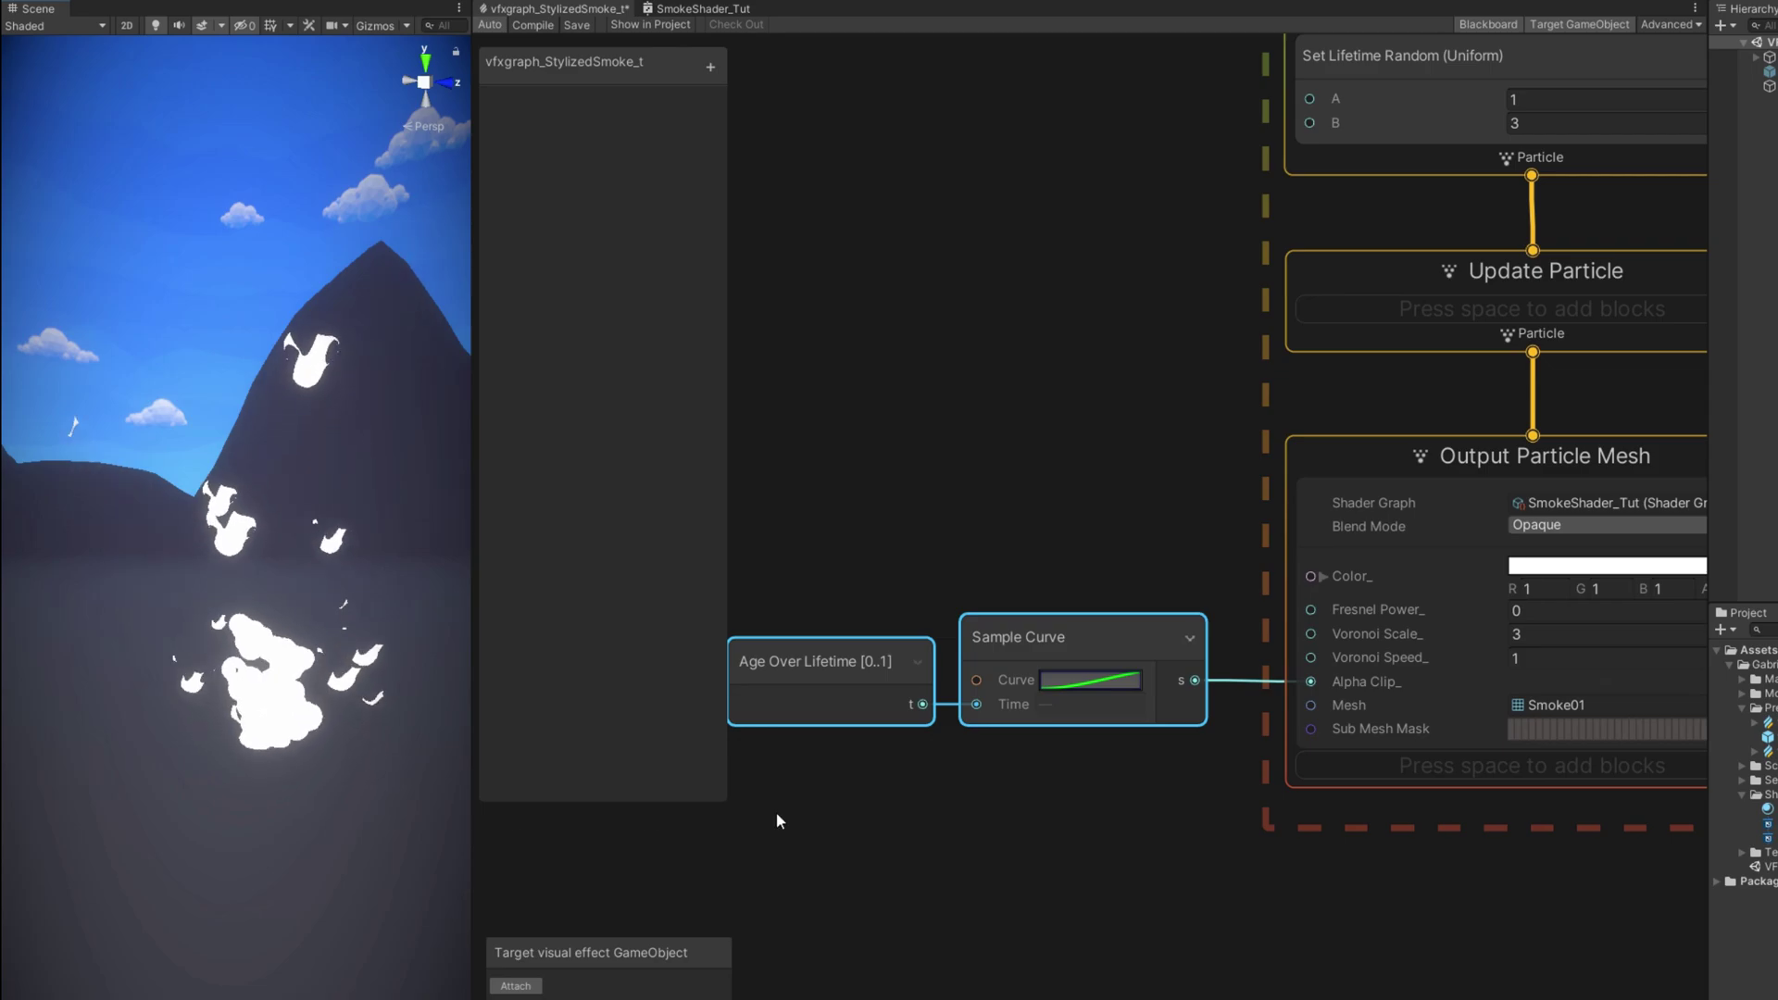
left_click(1374, 761)
key("space")
type("setsize")
key("Return")
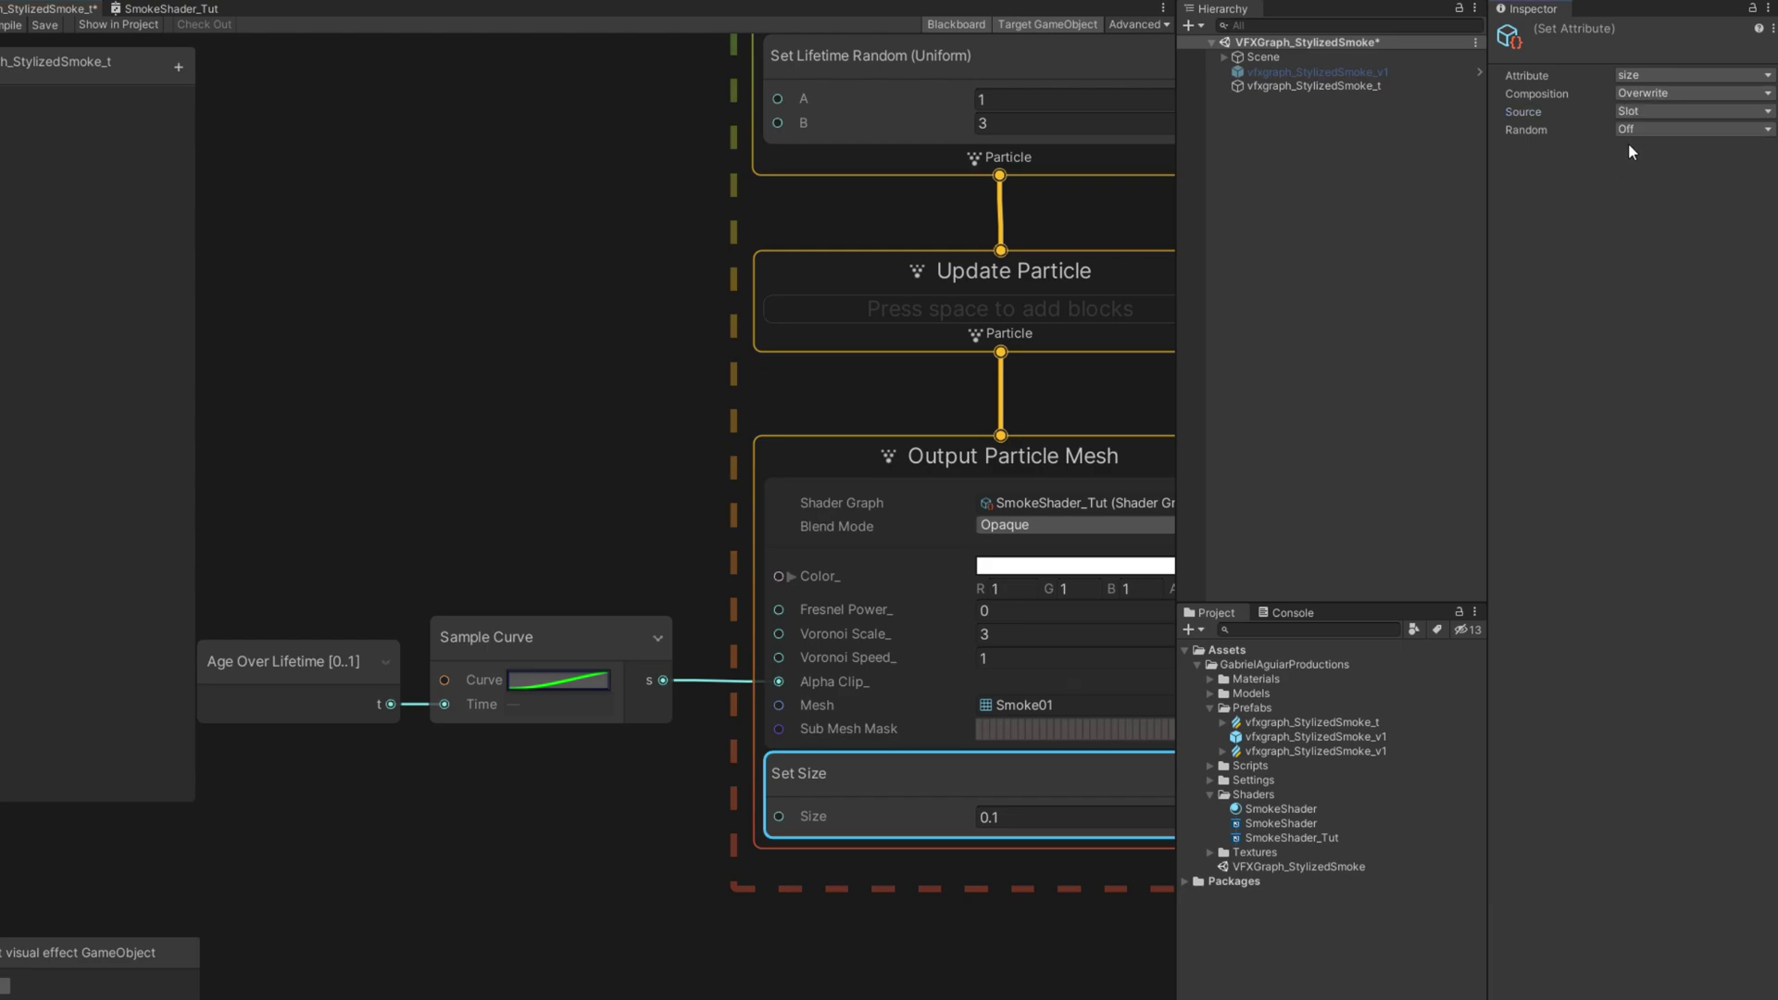
left_click(1665, 188)
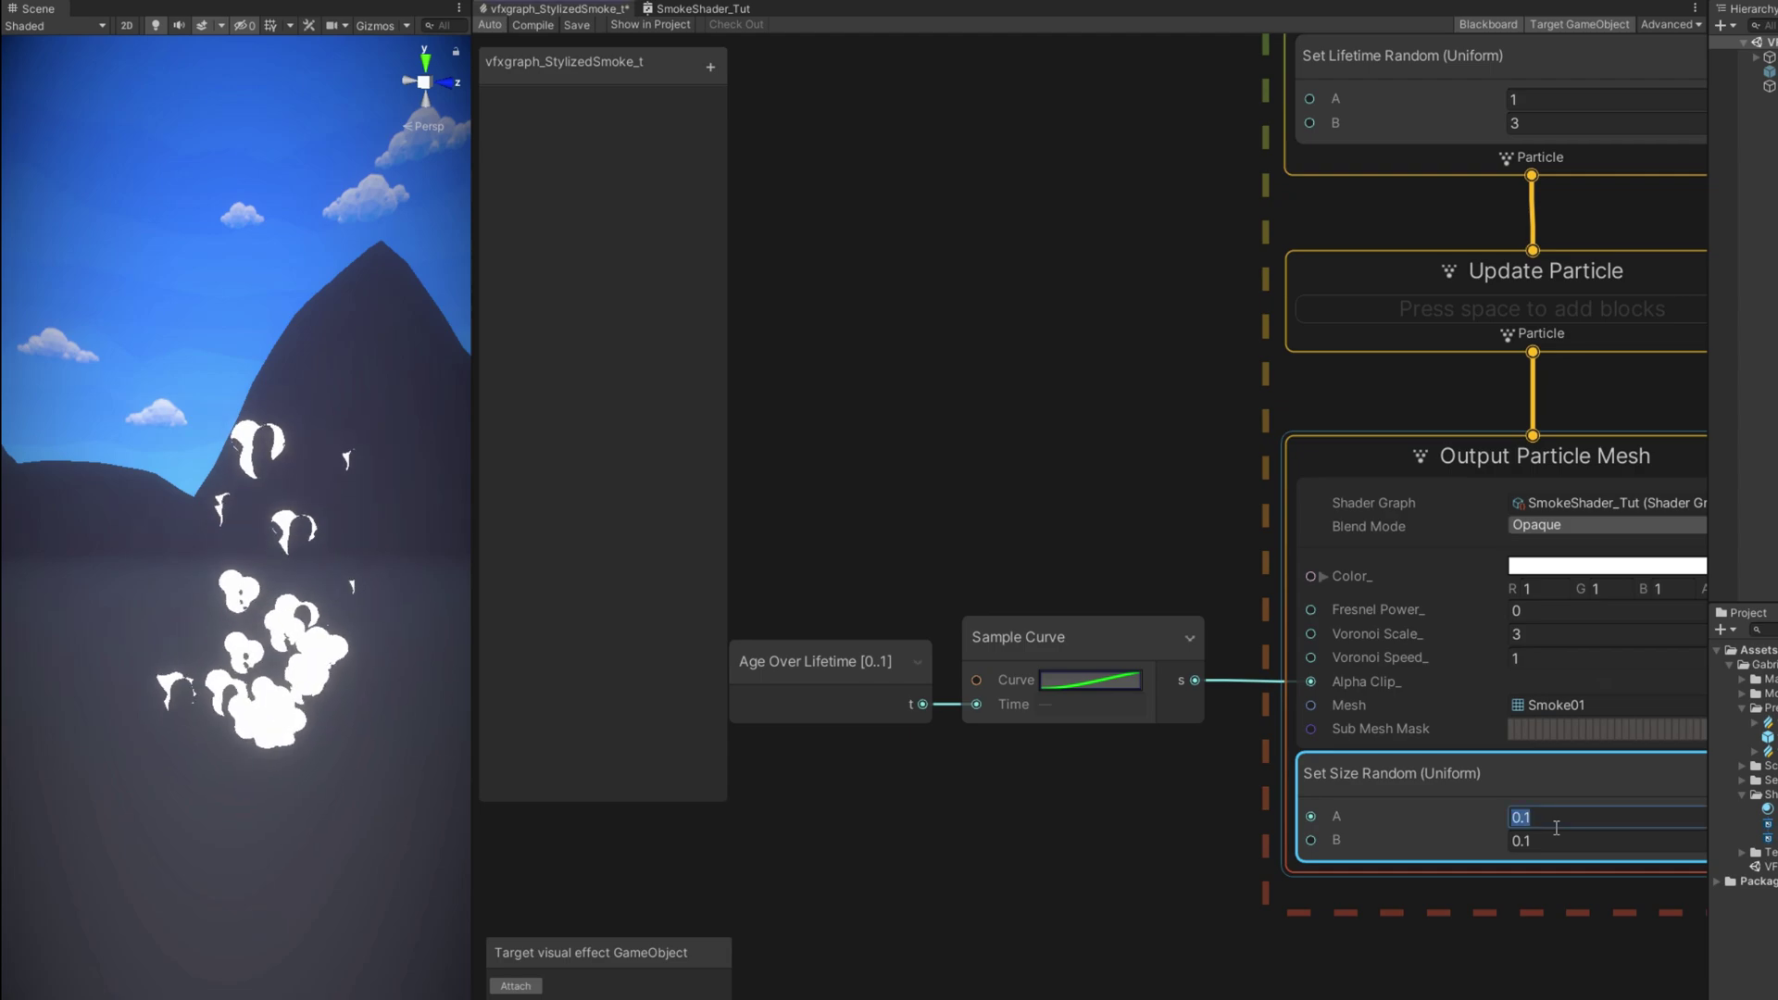
left_click(1563, 841)
type(".4")
key("Return")
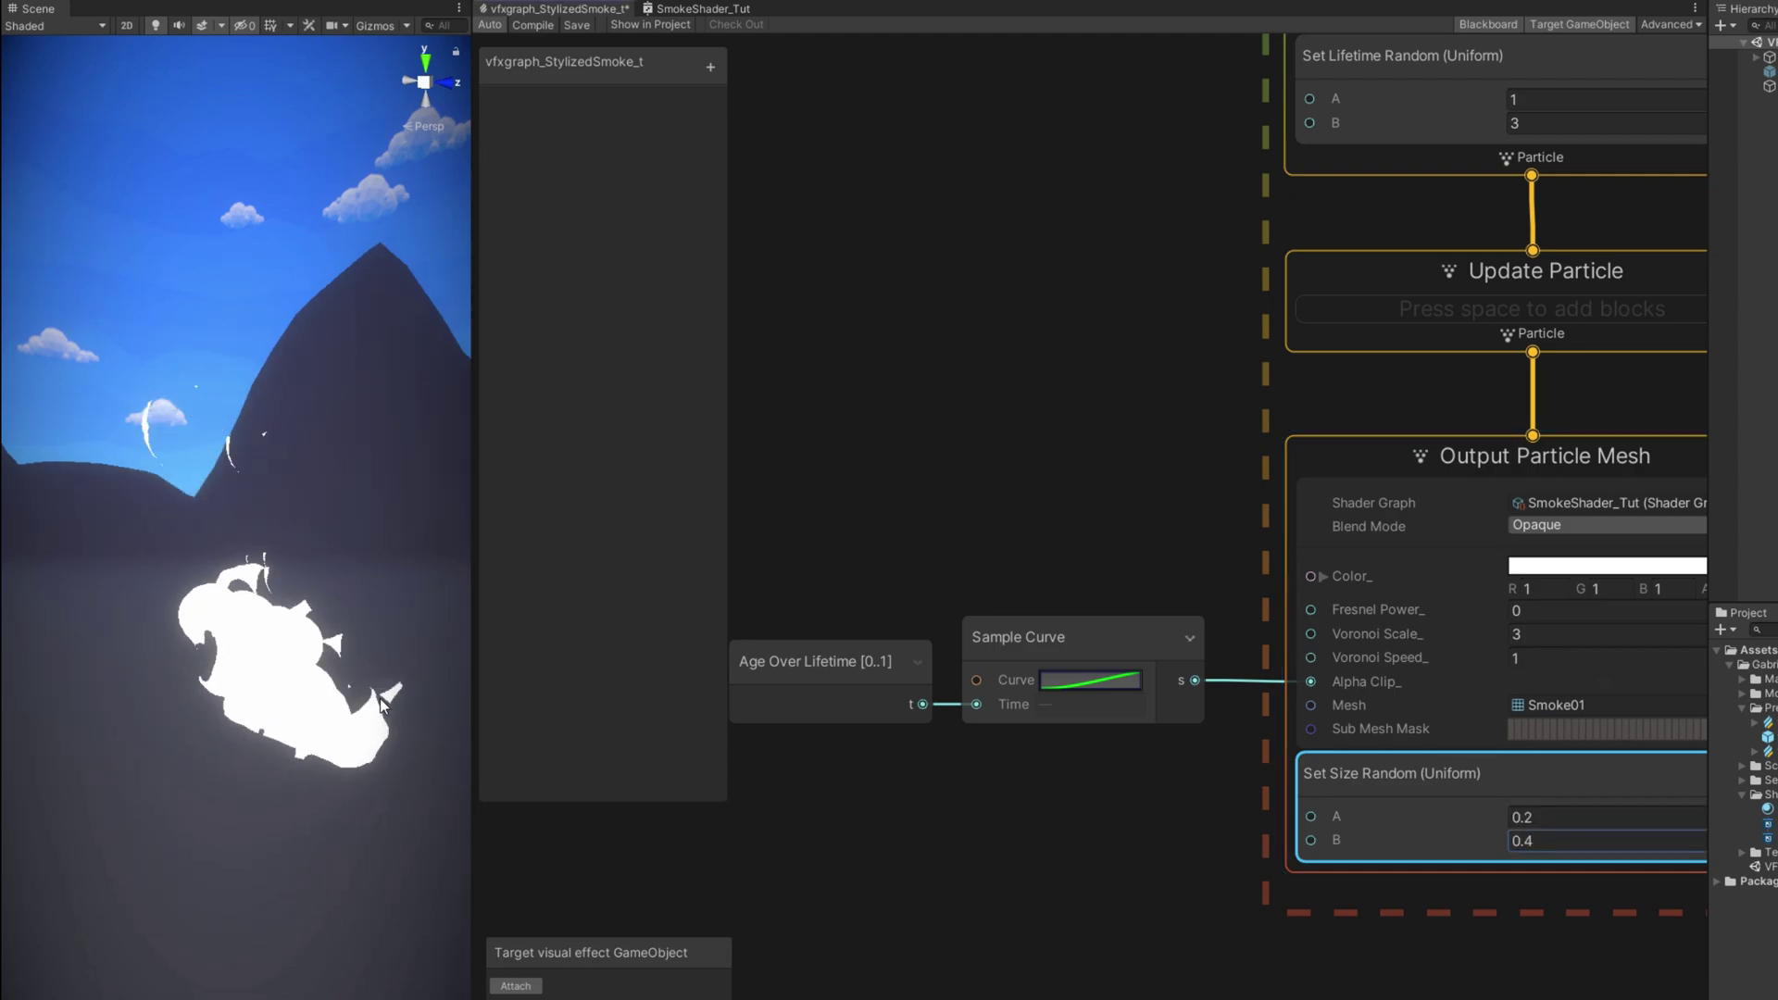
Step: Add a Set Size over Life block with its Composition set to Multiply
key("space")
type("set size over")
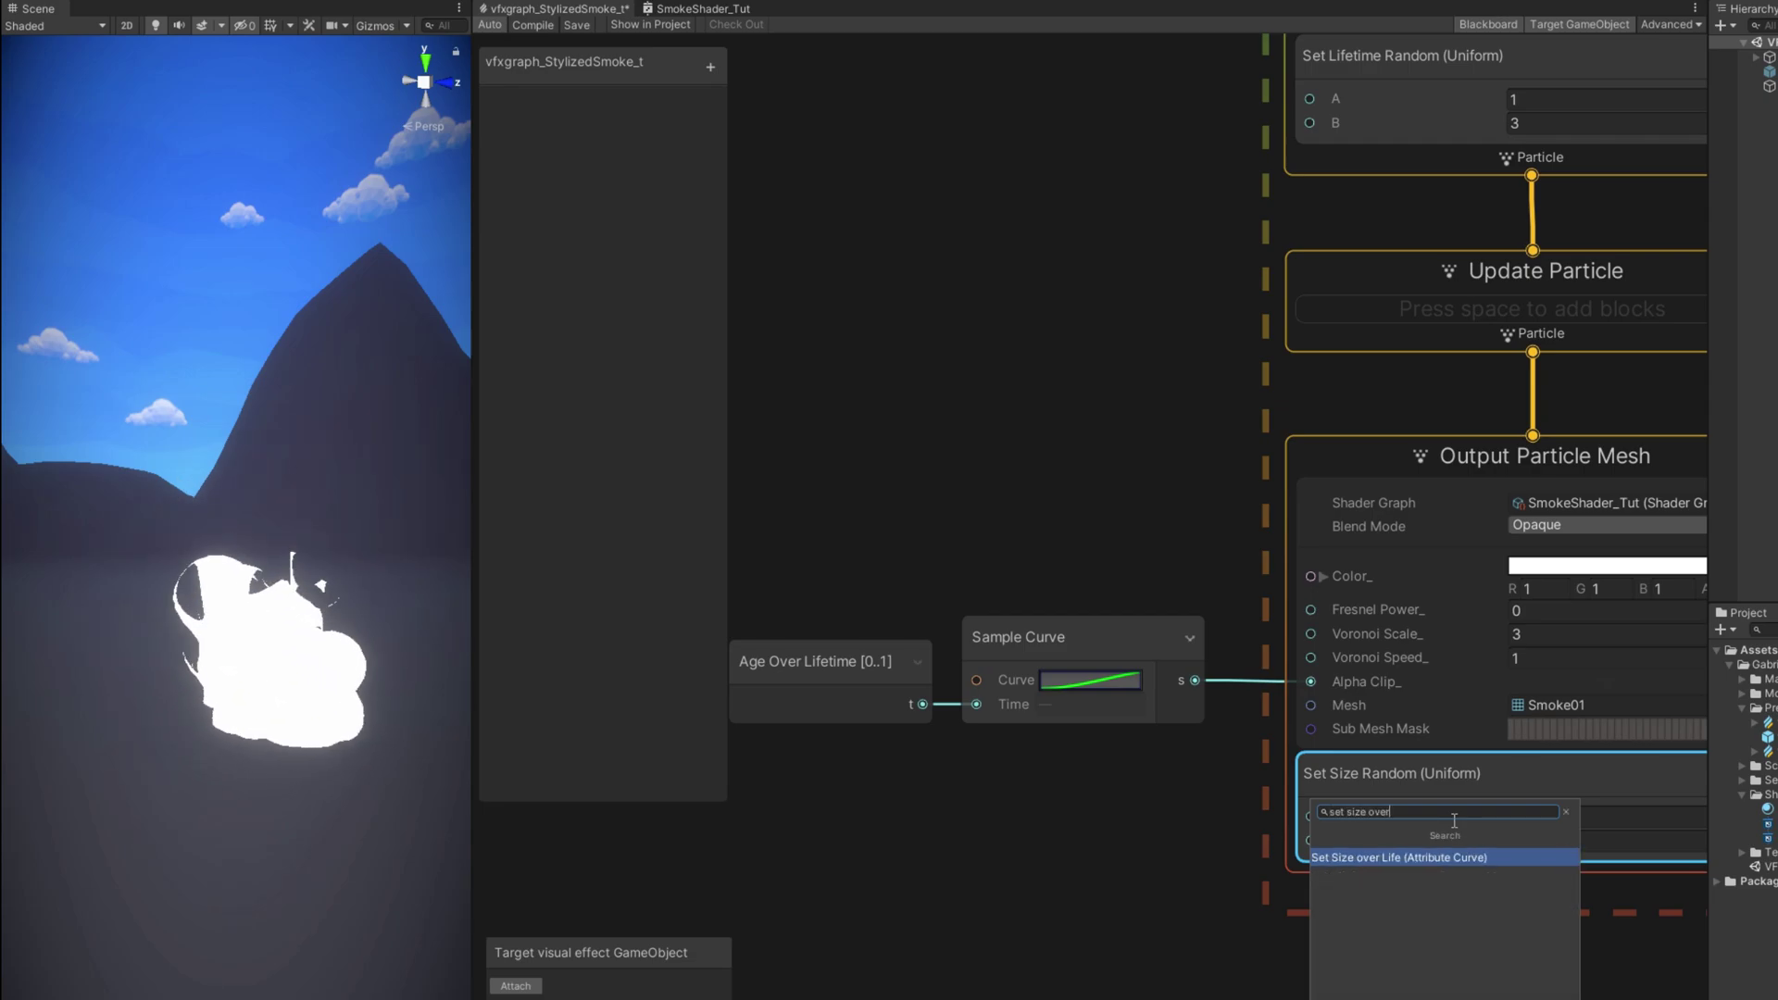
key("Return")
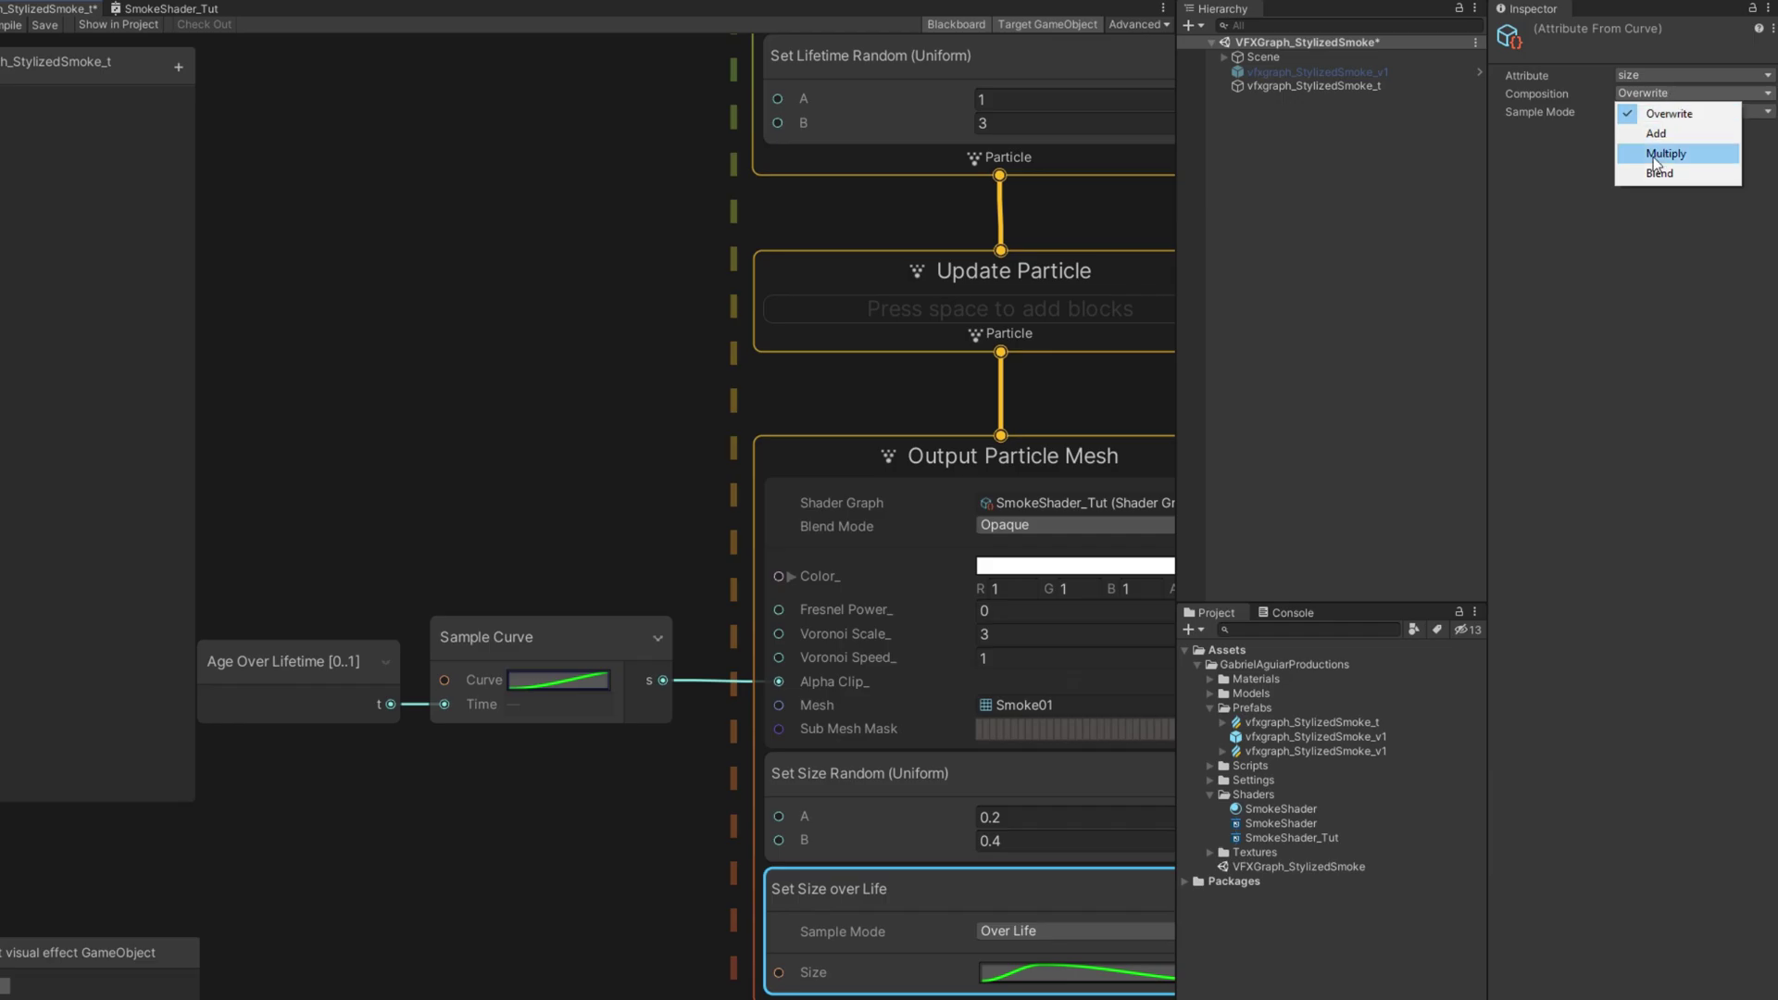
left_click(1664, 154)
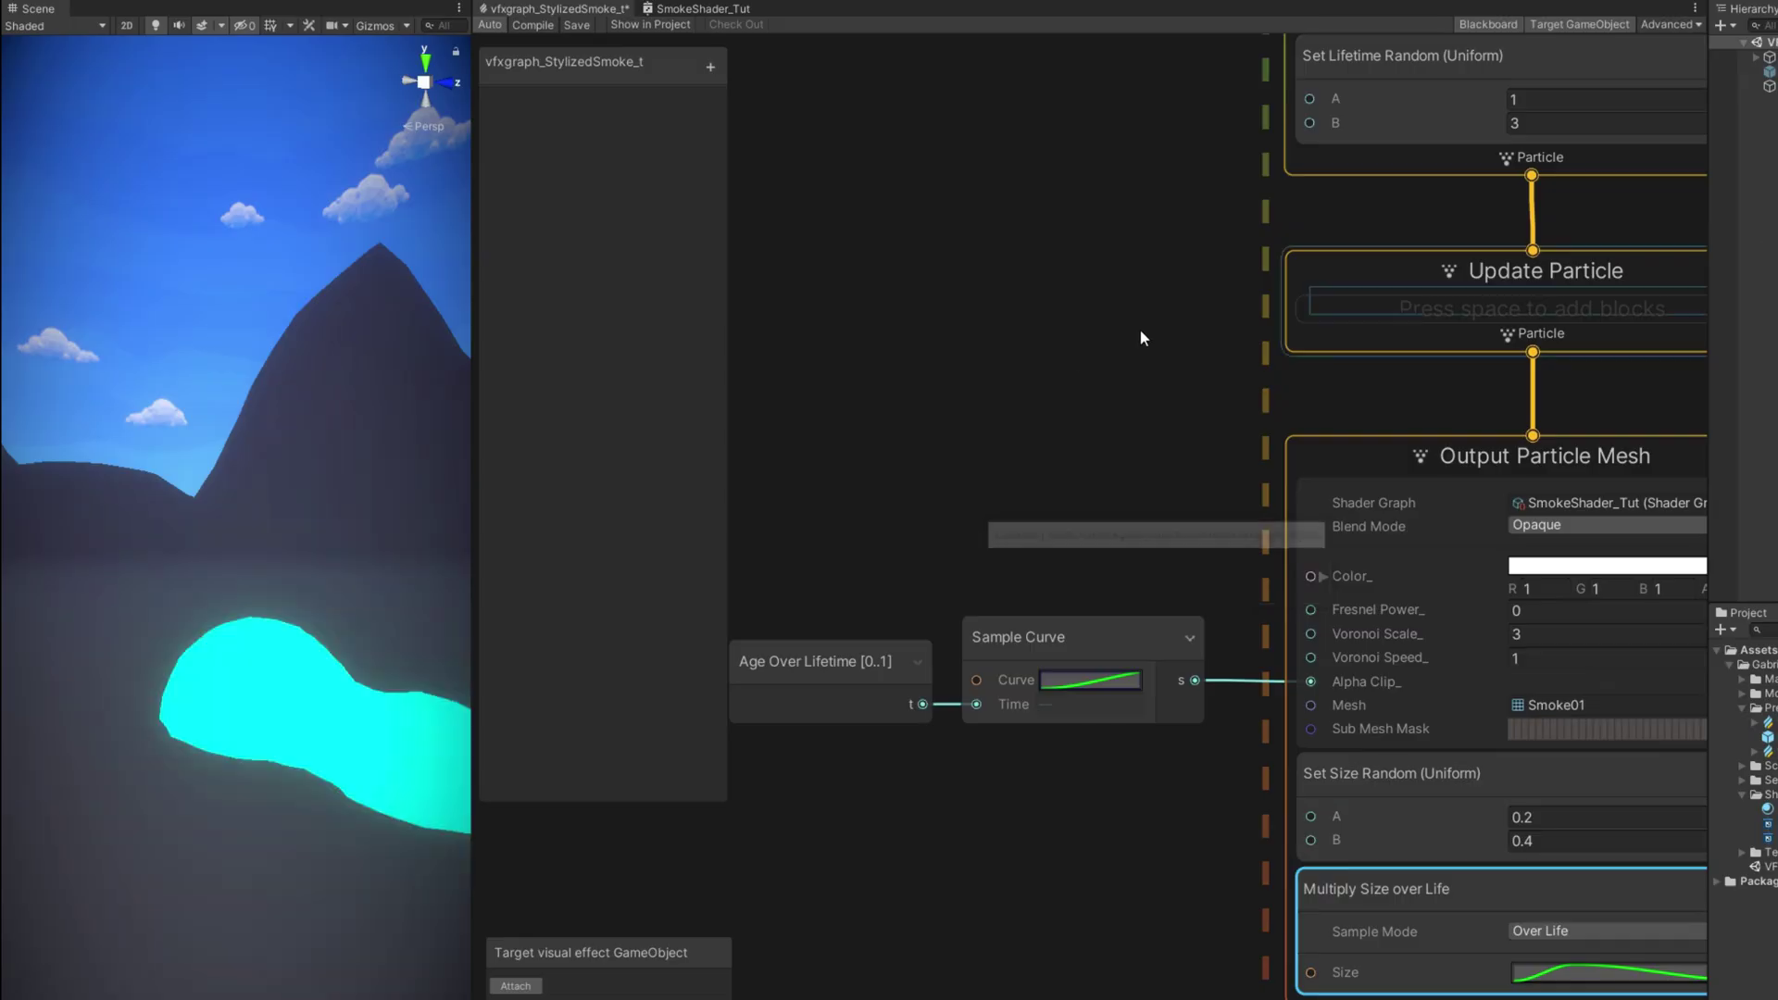
Step: Reshape the size-over-life curve to start near 0.4 and ease smoothly up to 1
left_click(1111, 972)
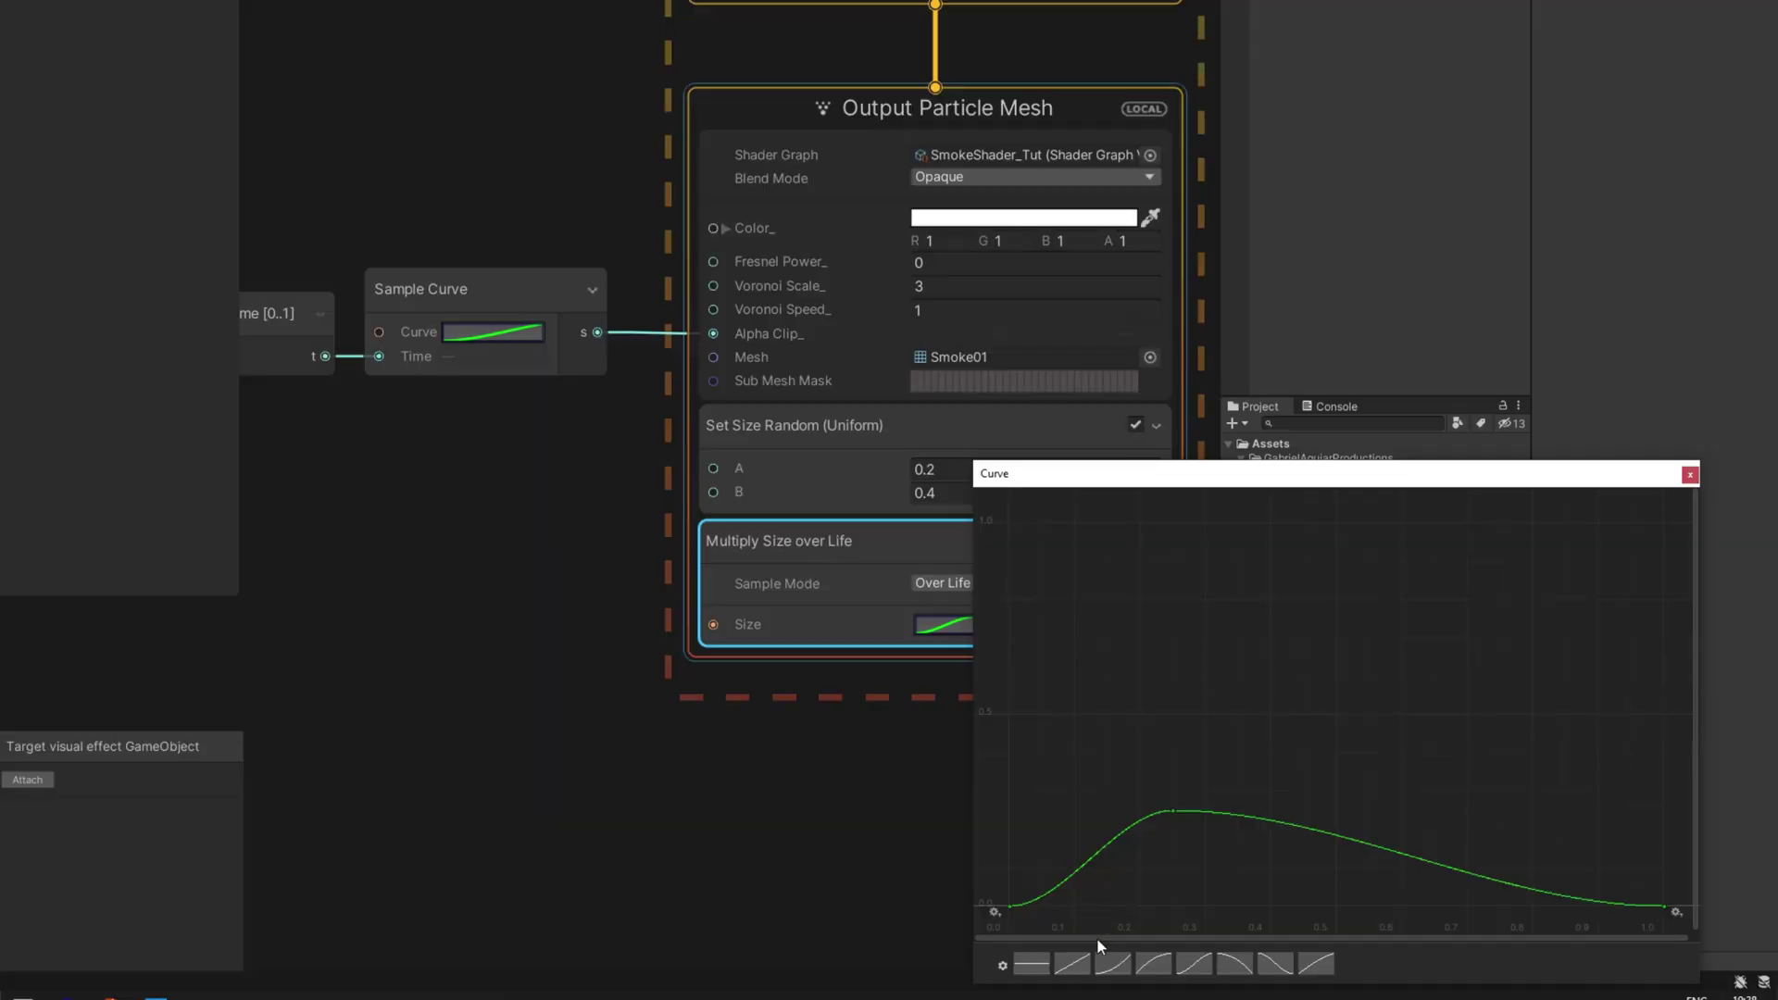
left_click(1002, 909)
left_click(1022, 878)
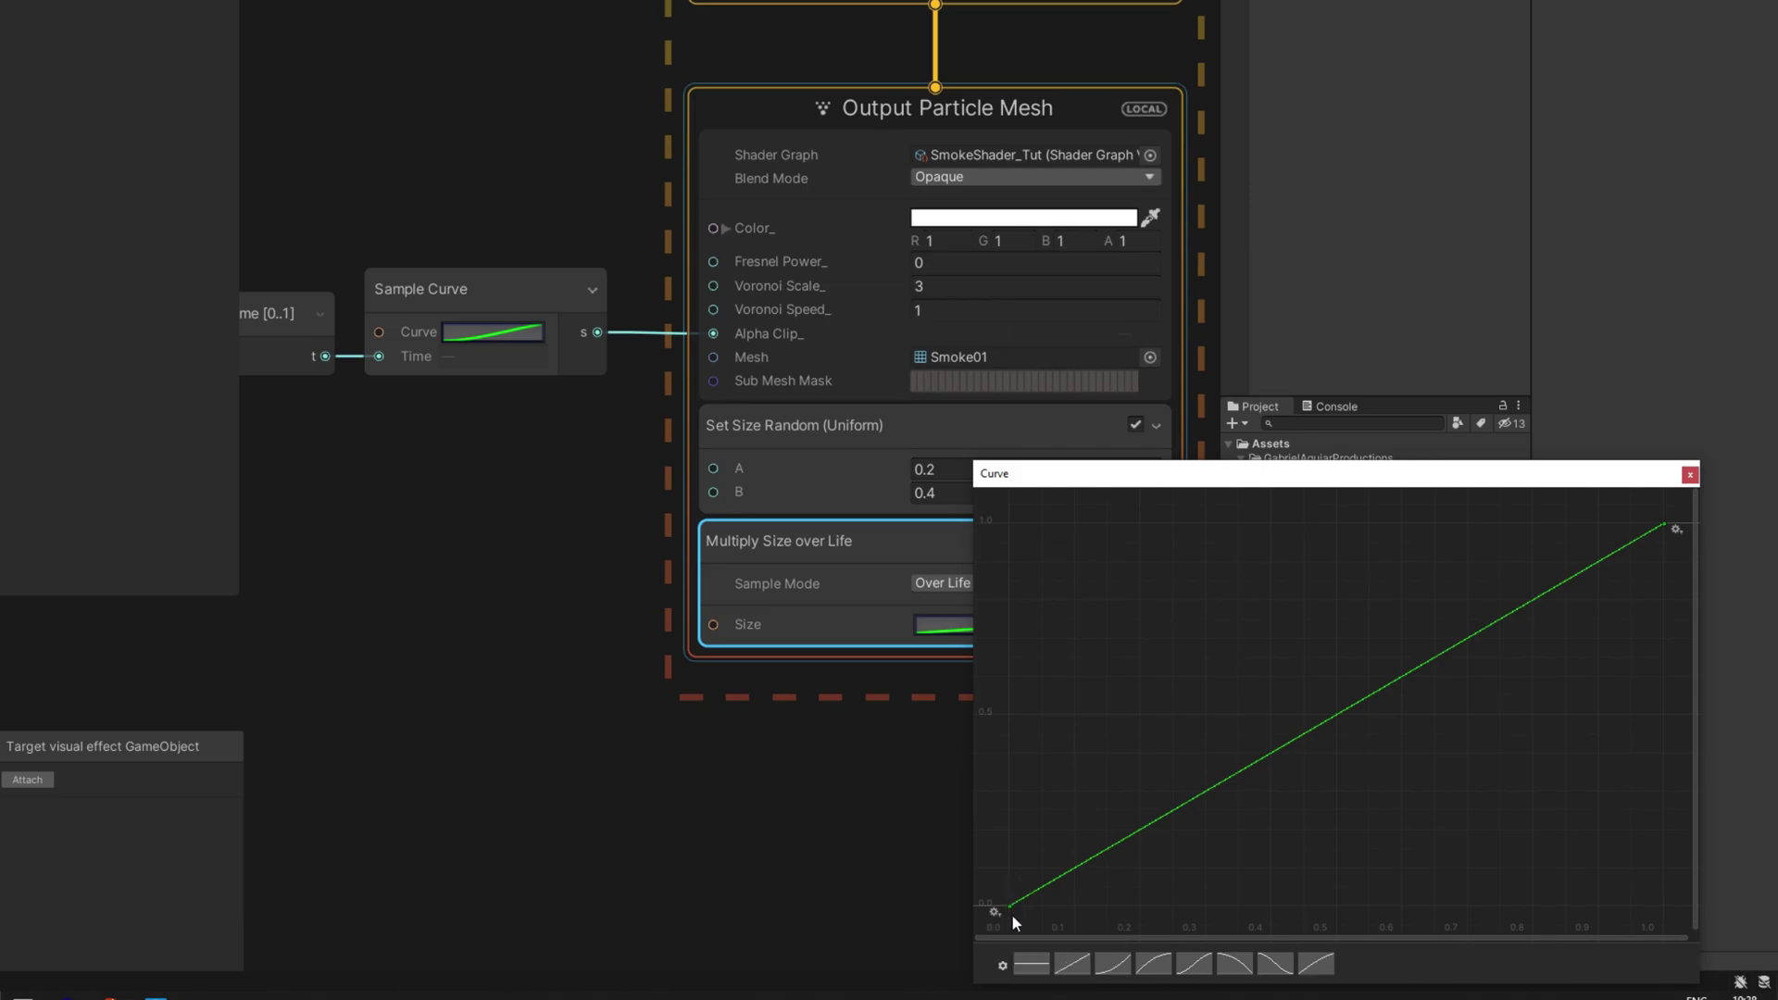
left_click_drag(1010, 907, 1074, 764)
left_click_drag(1620, 542, 1604, 530)
left_click_drag(1014, 779, 1015, 759)
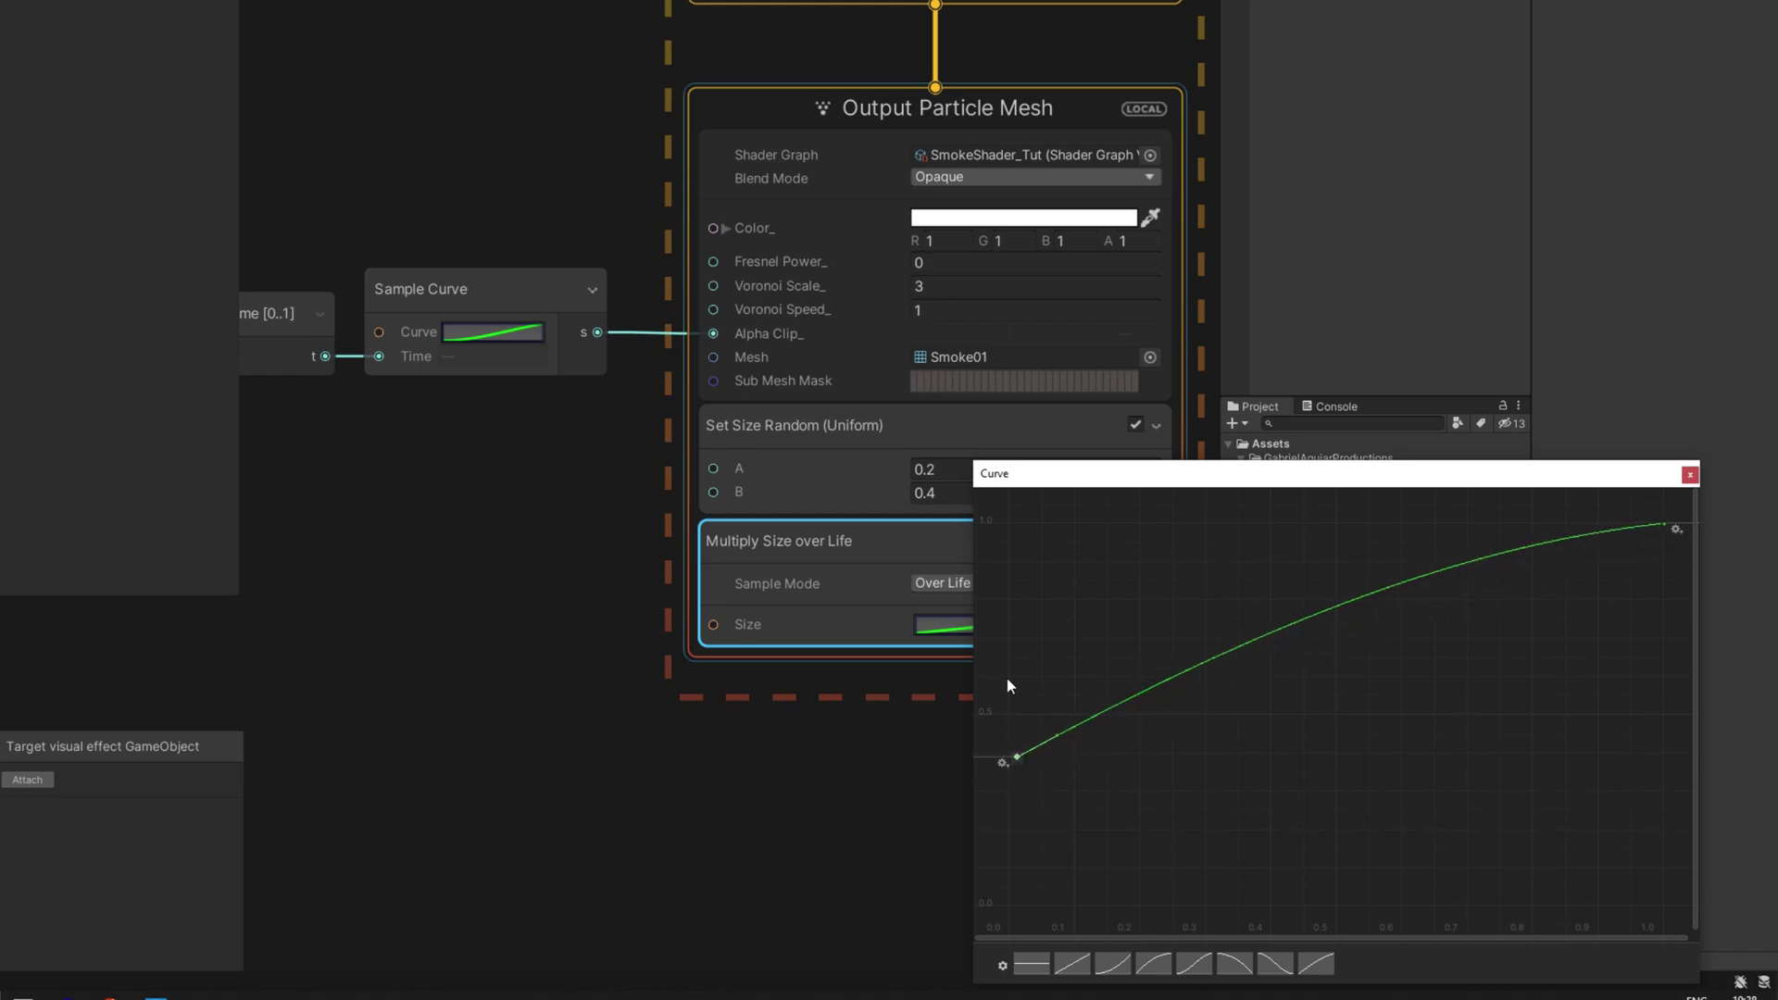
left_click(1687, 475)
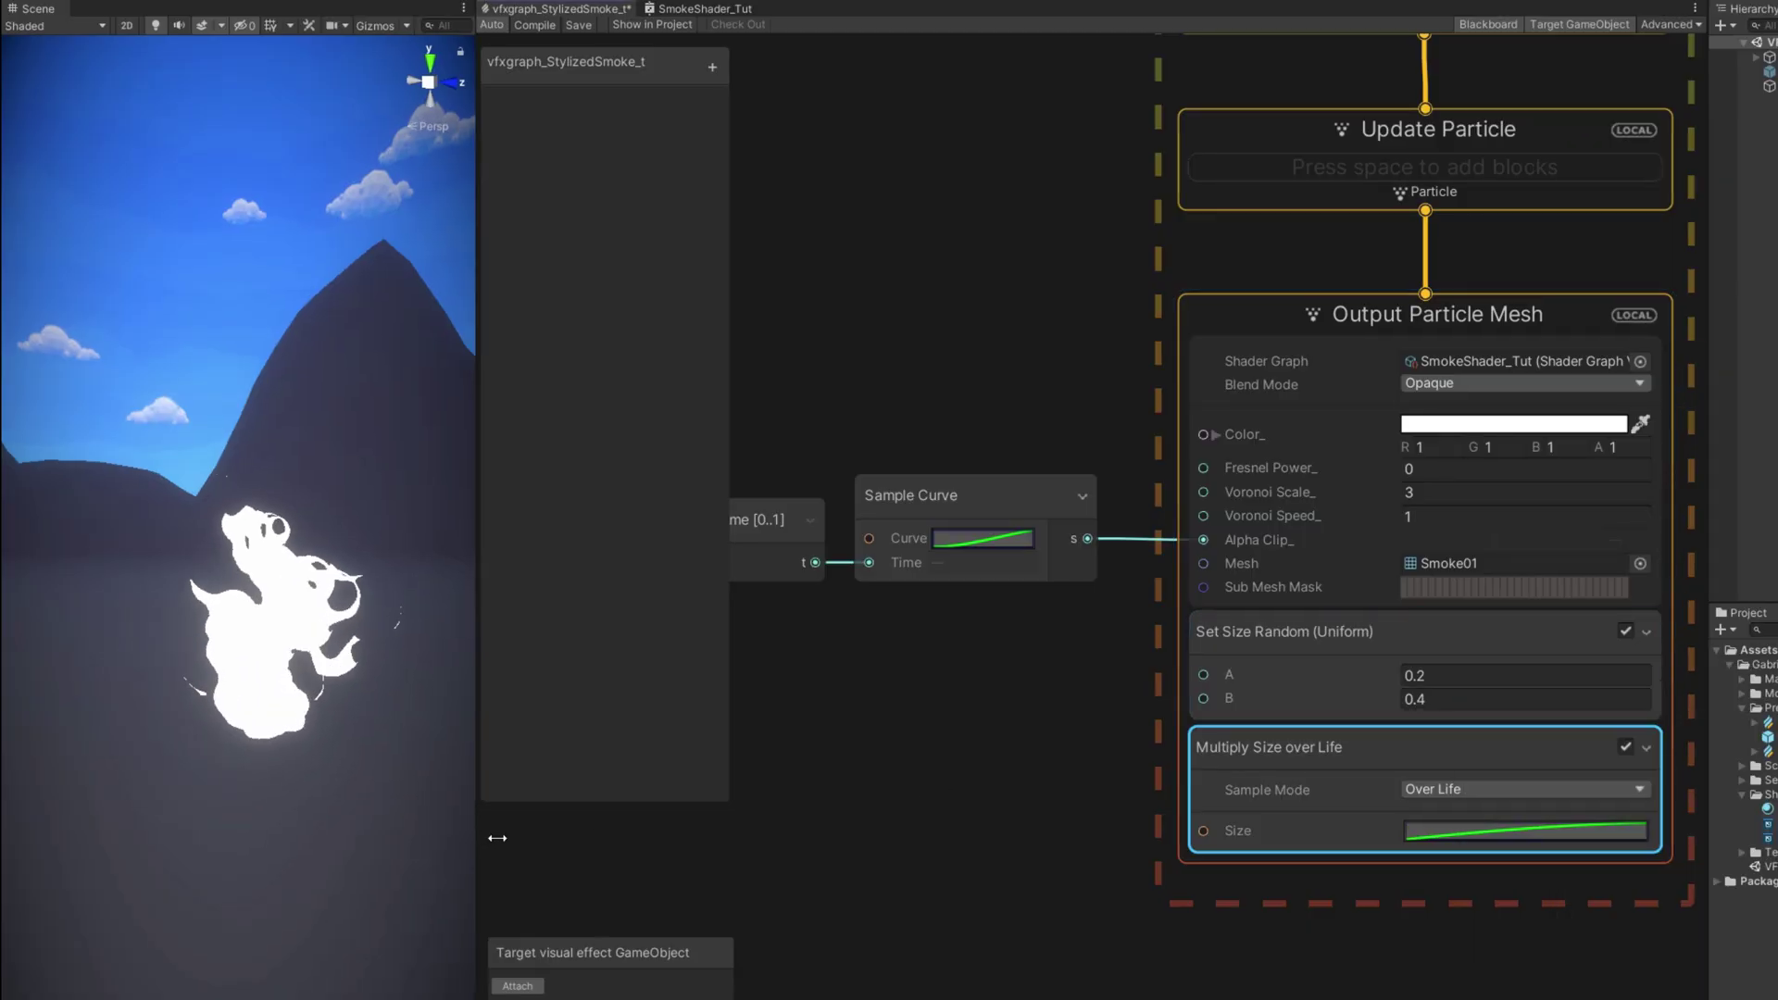
Step: Darken the output particle colour to a light grey
left_click_drag(474, 805, 710, 806)
middle_click_drag(1190, 733, 1016, 759)
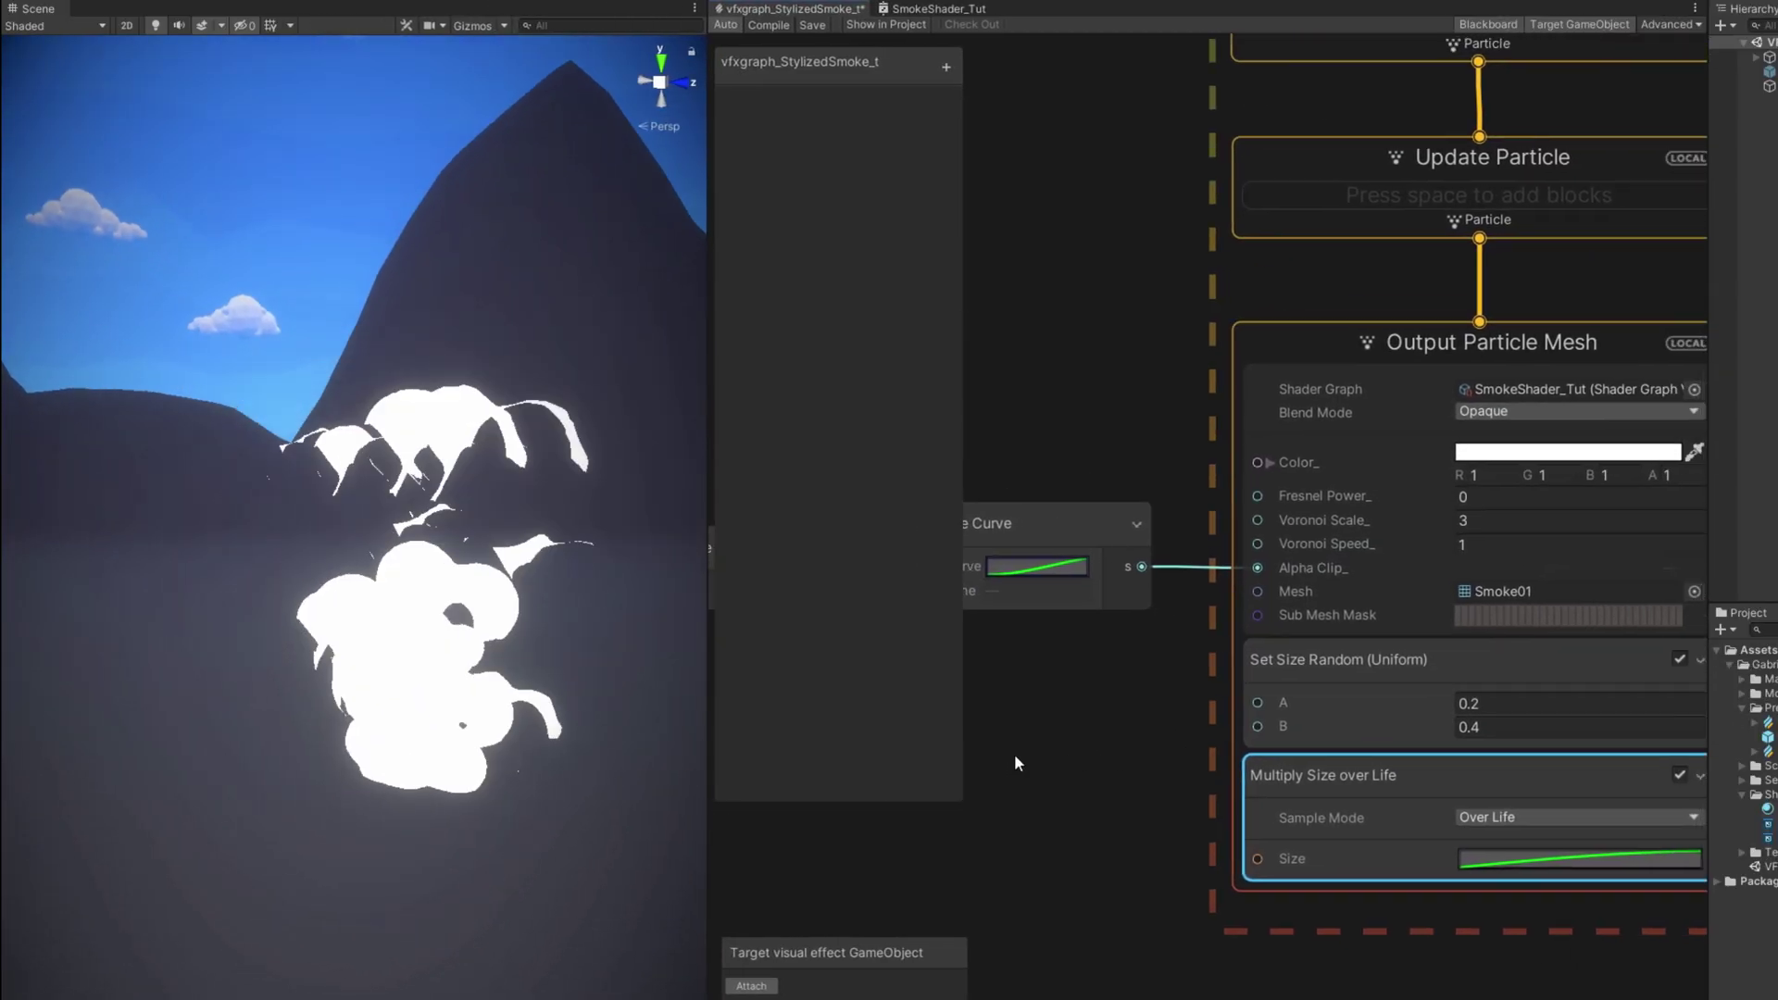
left_click(1491, 464)
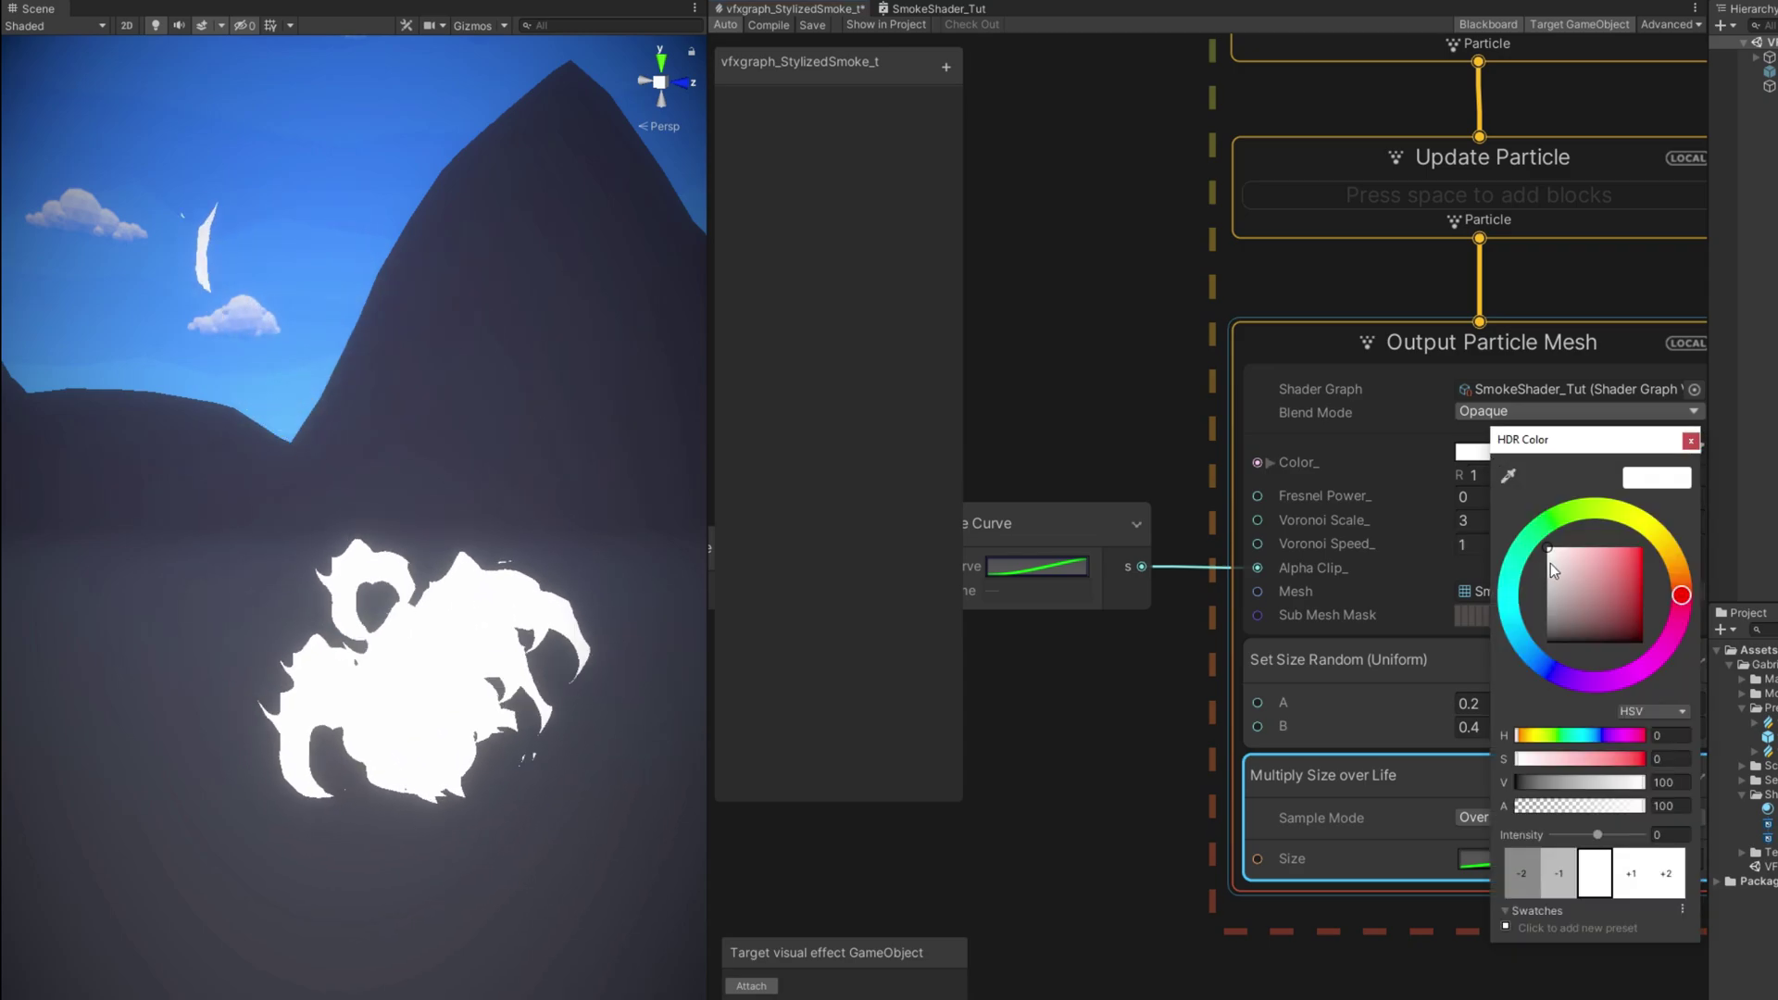
left_click_drag(1550, 563, 1537, 577)
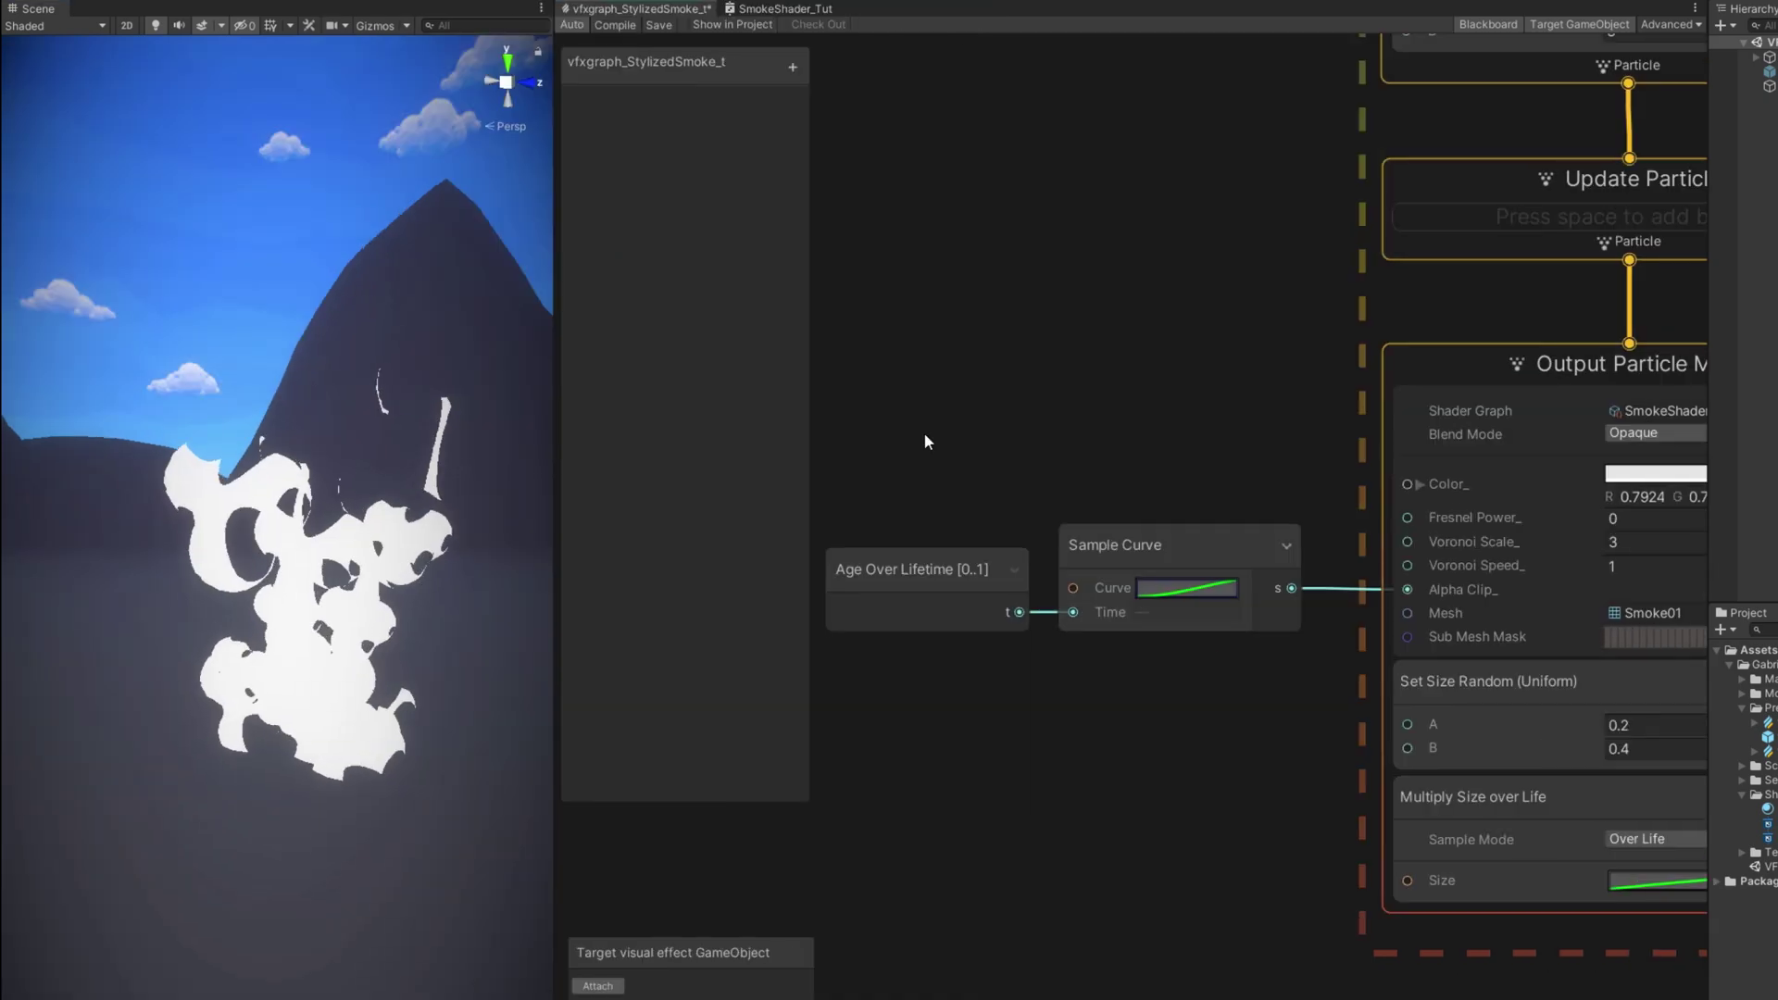
Step: Create a Sample Gradient node above Sample Curve, driven by Age Over Lifetime
middle_click_drag(924, 441, 1014, 440)
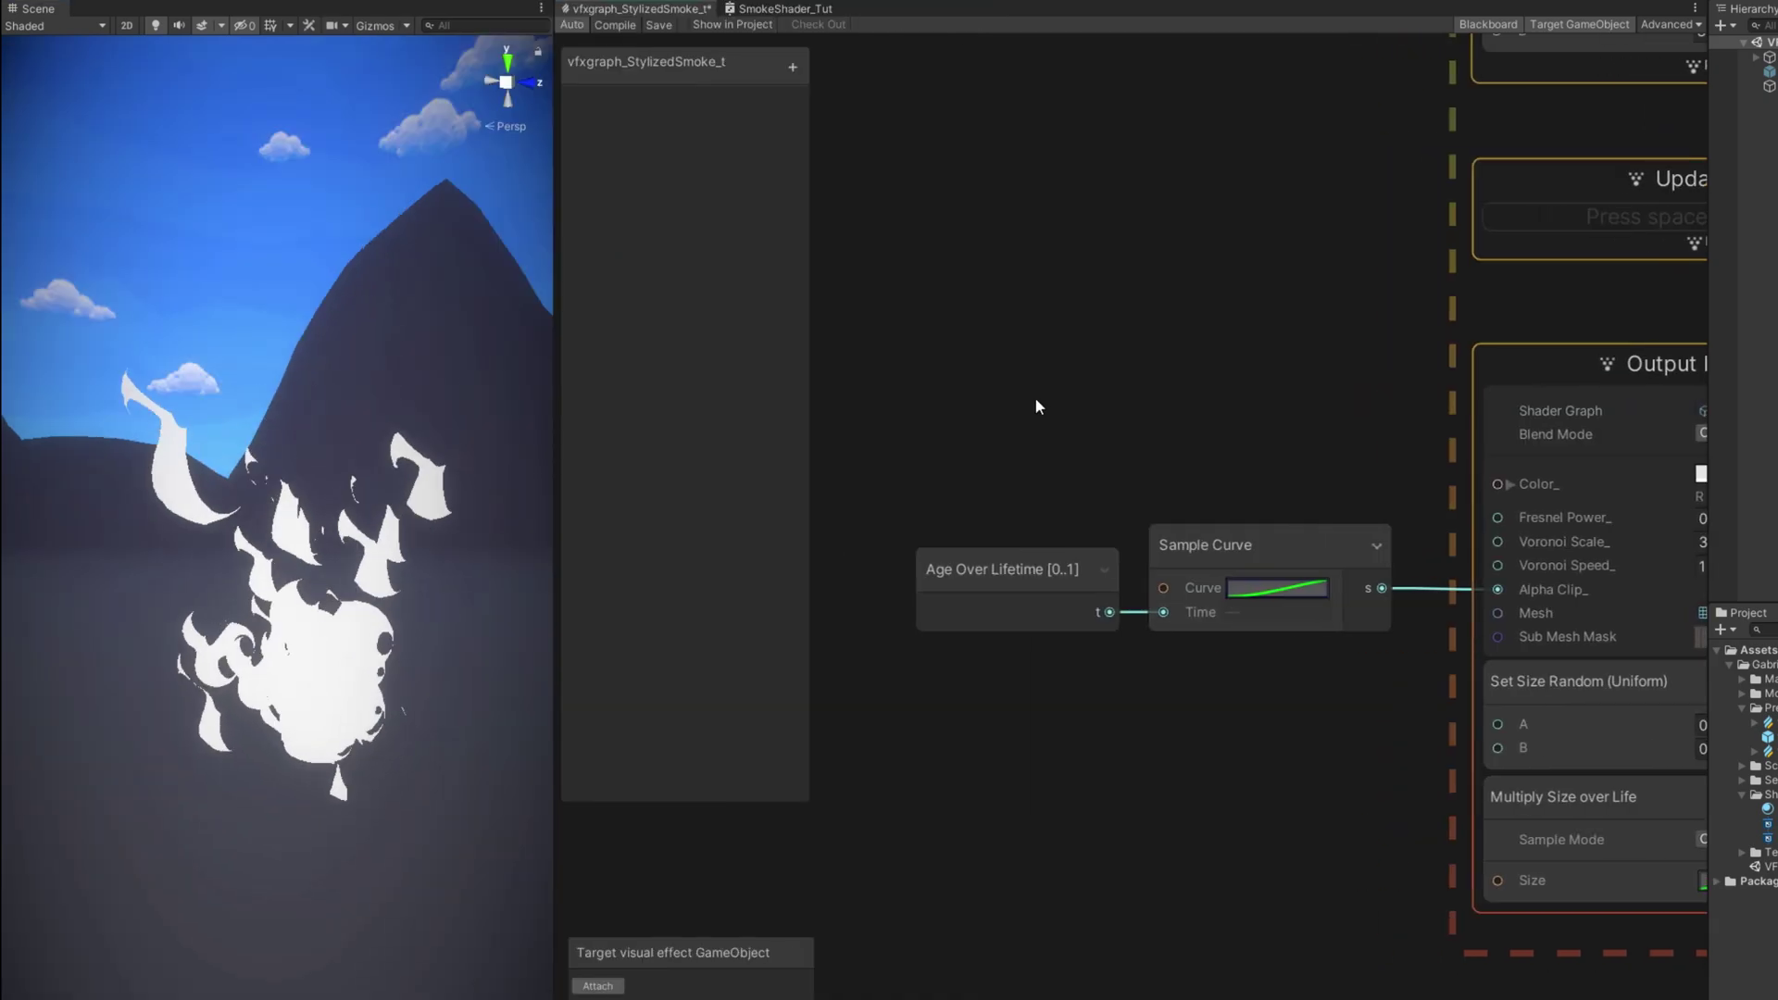
key("space")
type("sample grad")
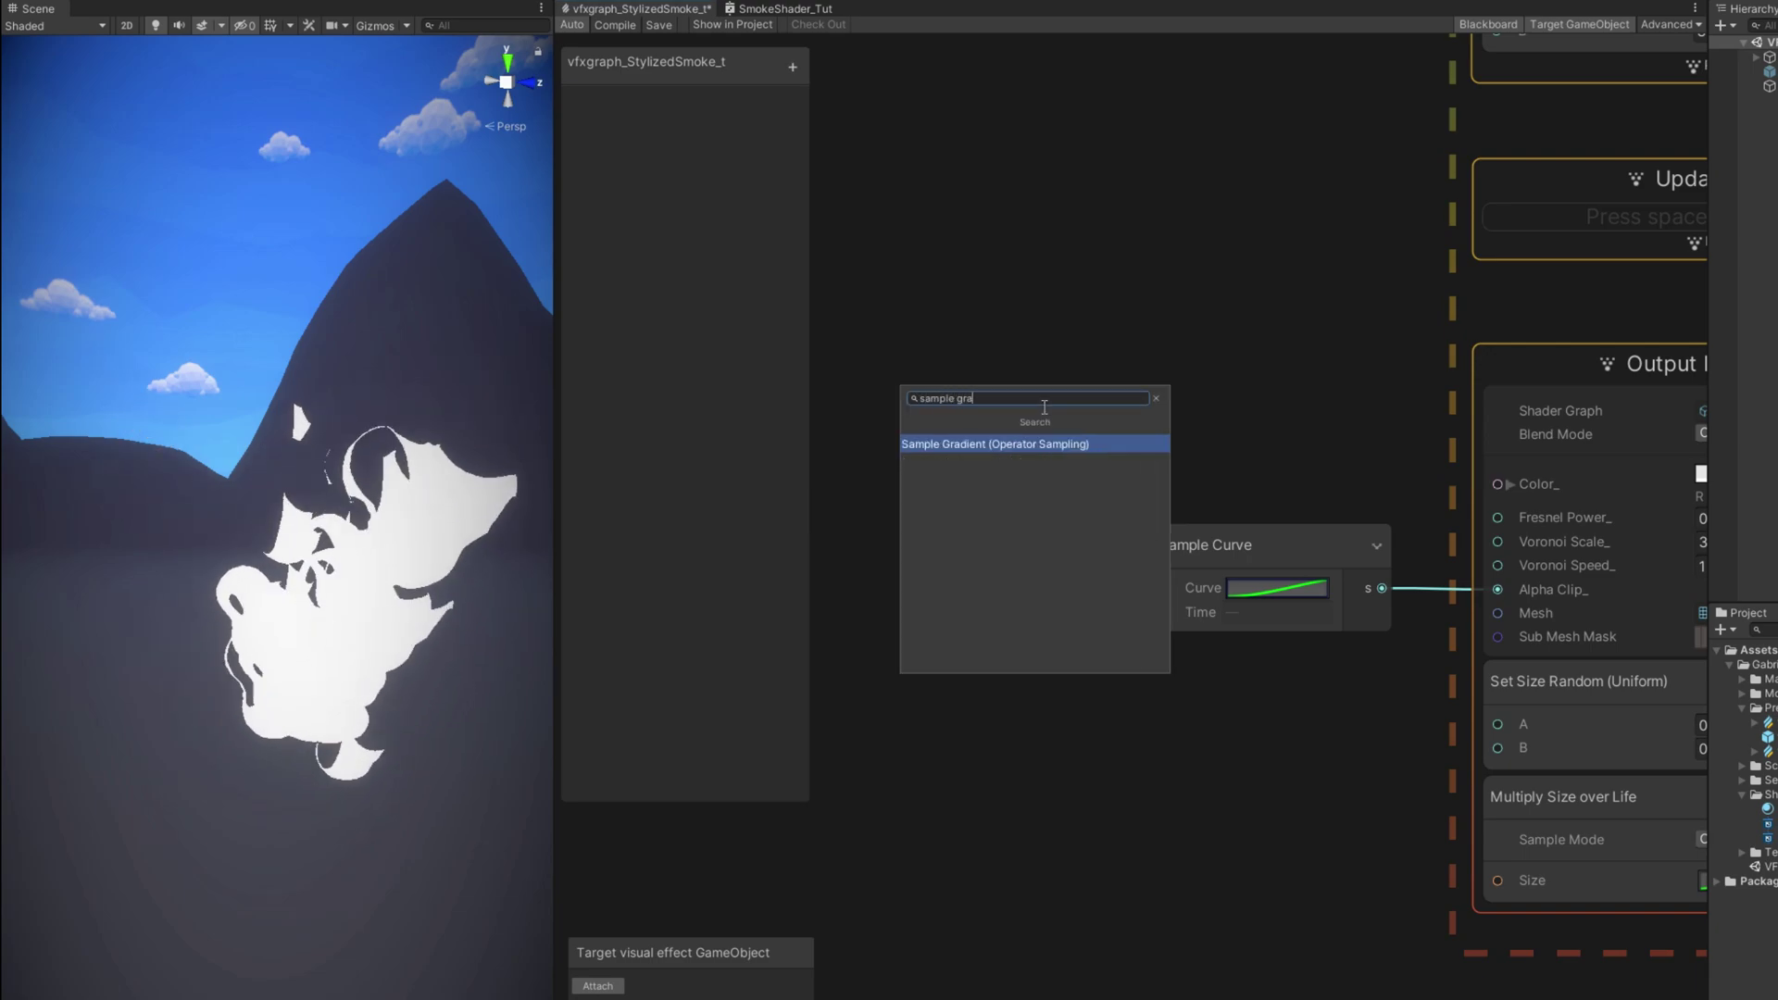
key("Return")
left_click_drag(1119, 439, 1205, 379)
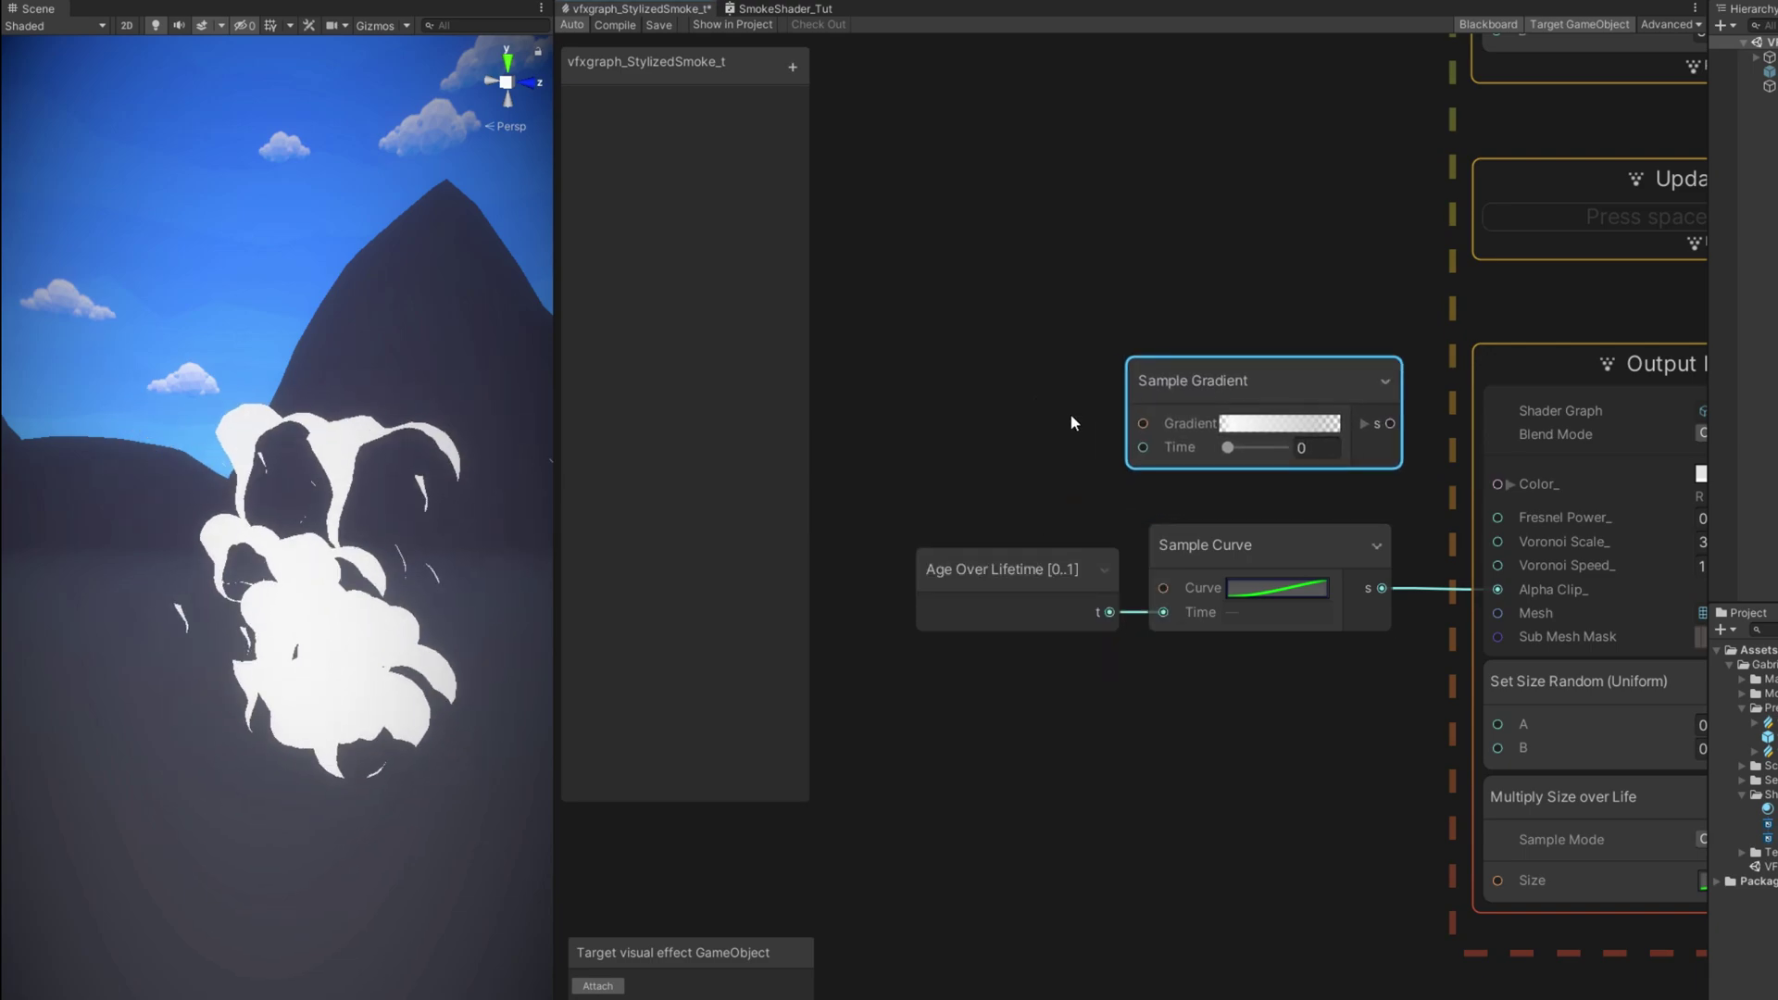
left_click(1085, 604)
left_click_drag(1138, 464, 1143, 448)
middle_click_drag(1335, 488, 1208, 435)
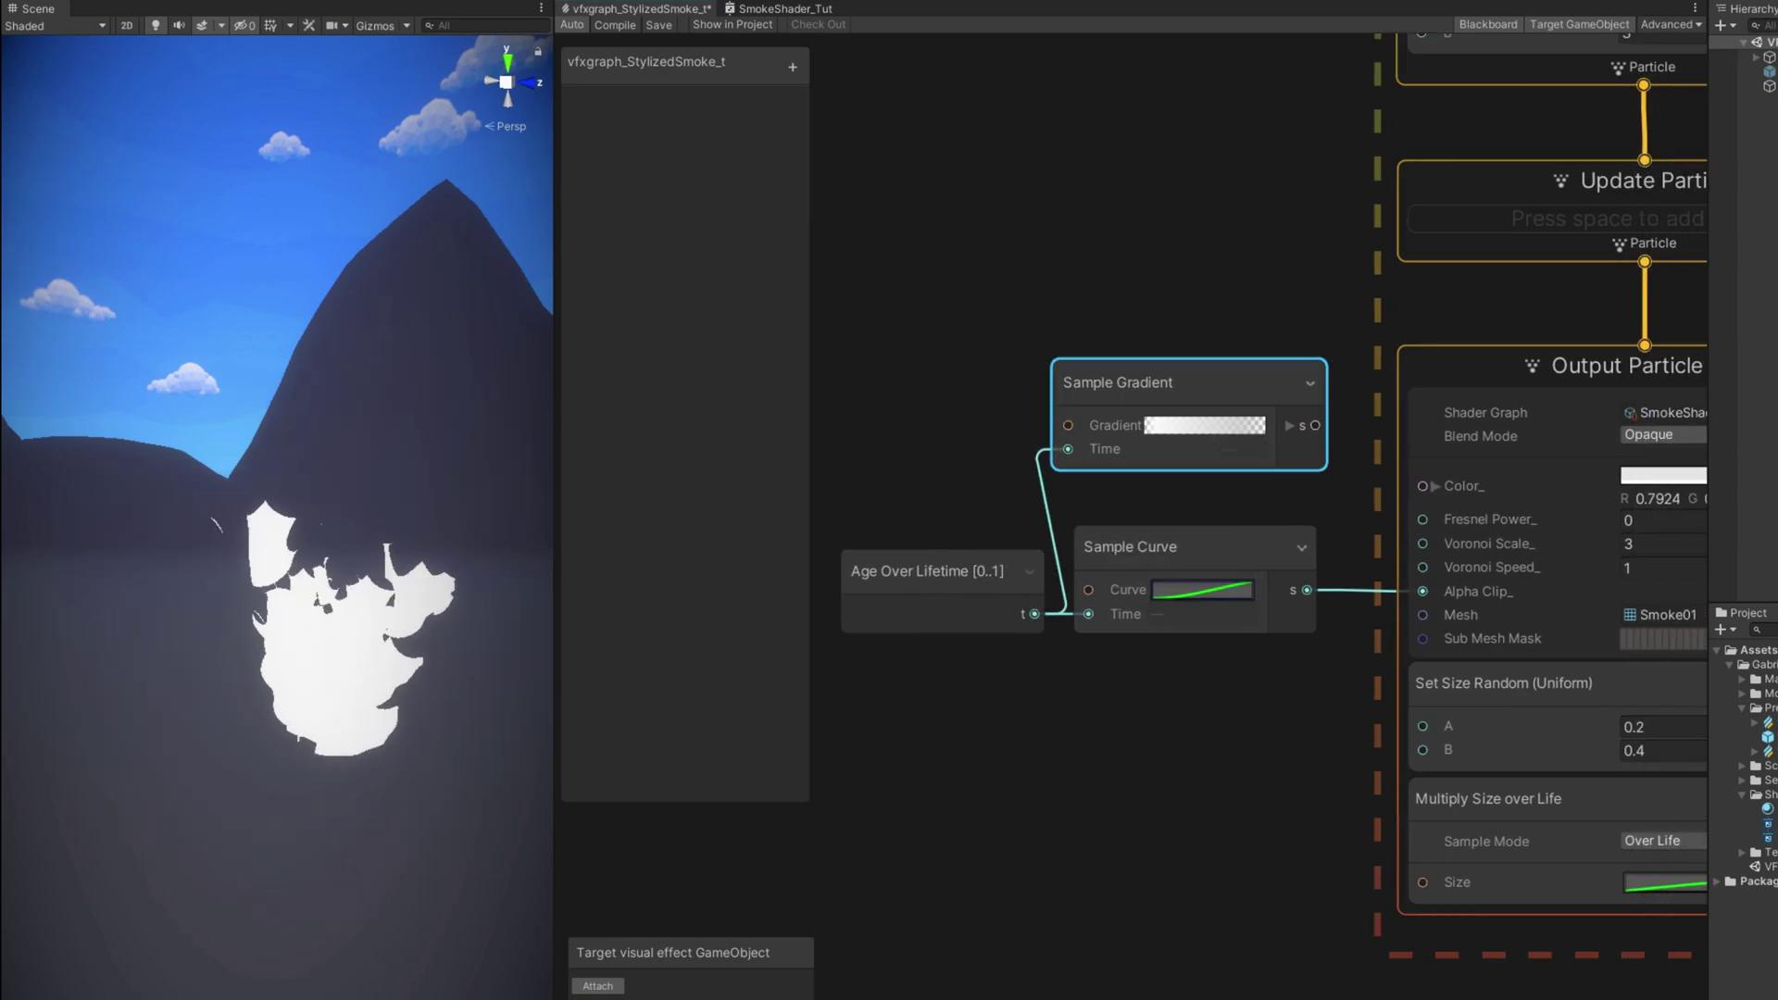
Step: Set the gradient keys to fade from white to dark grey
left_click(1204, 425)
left_click_drag(859, 287, 791, 337)
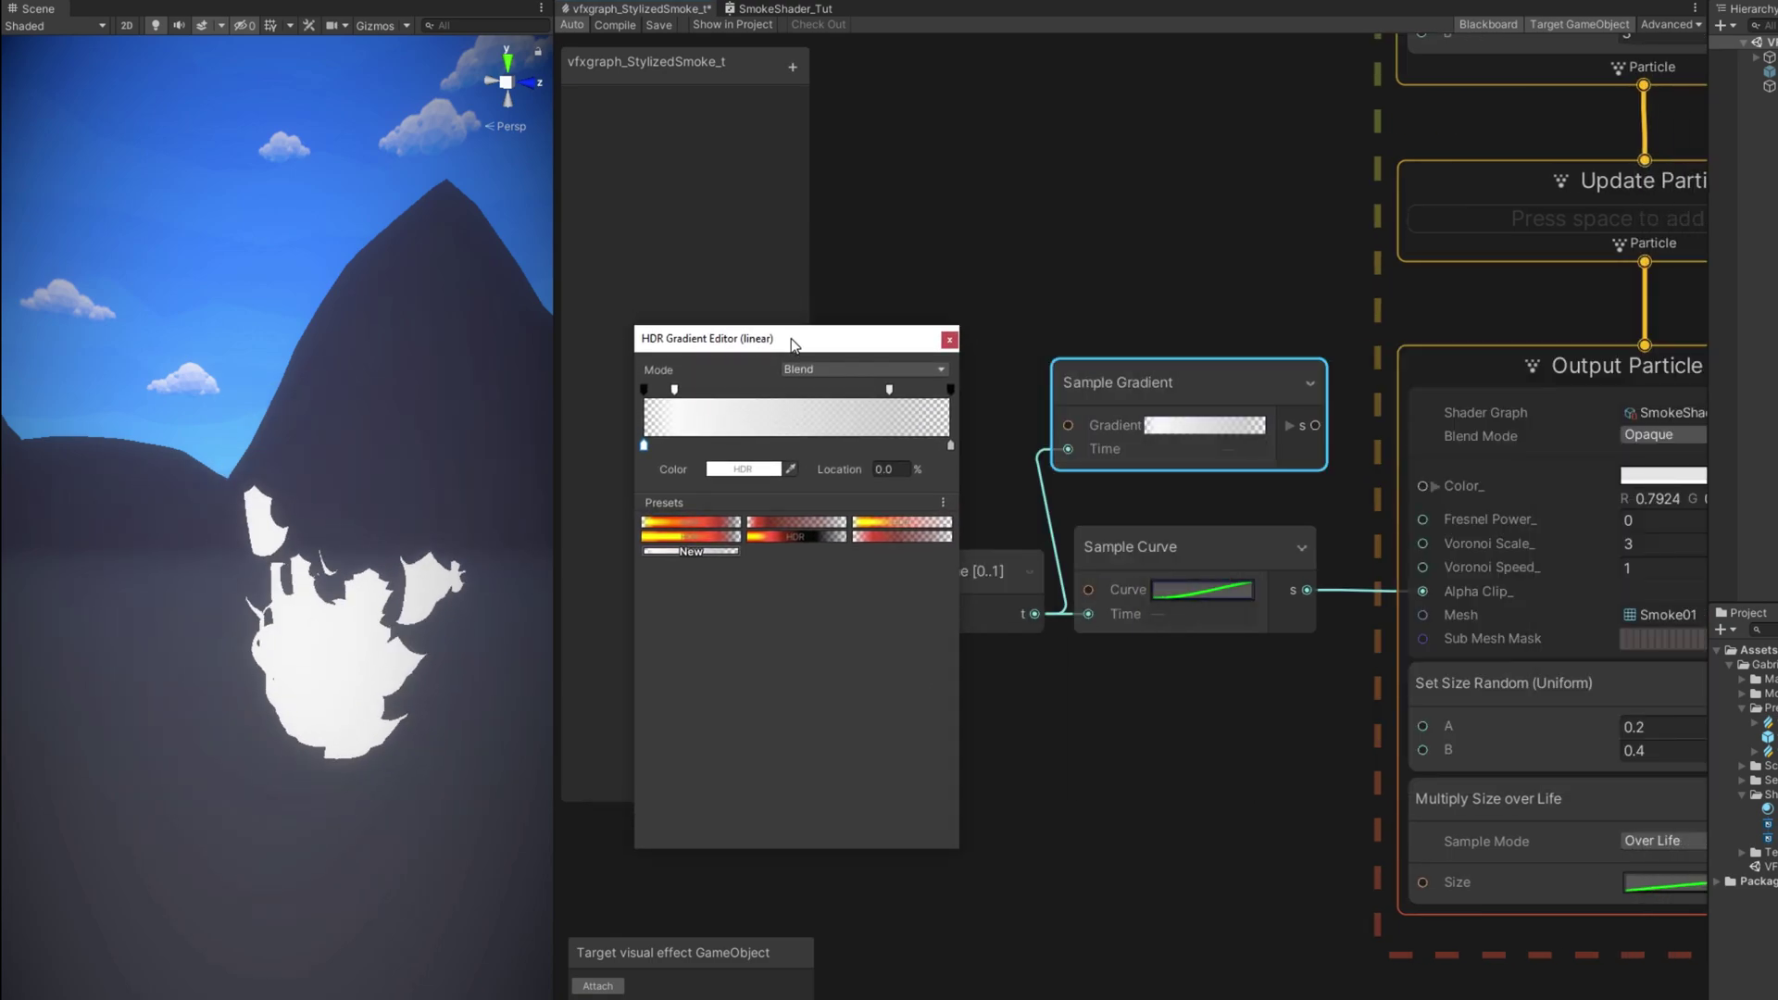
left_click(645, 390)
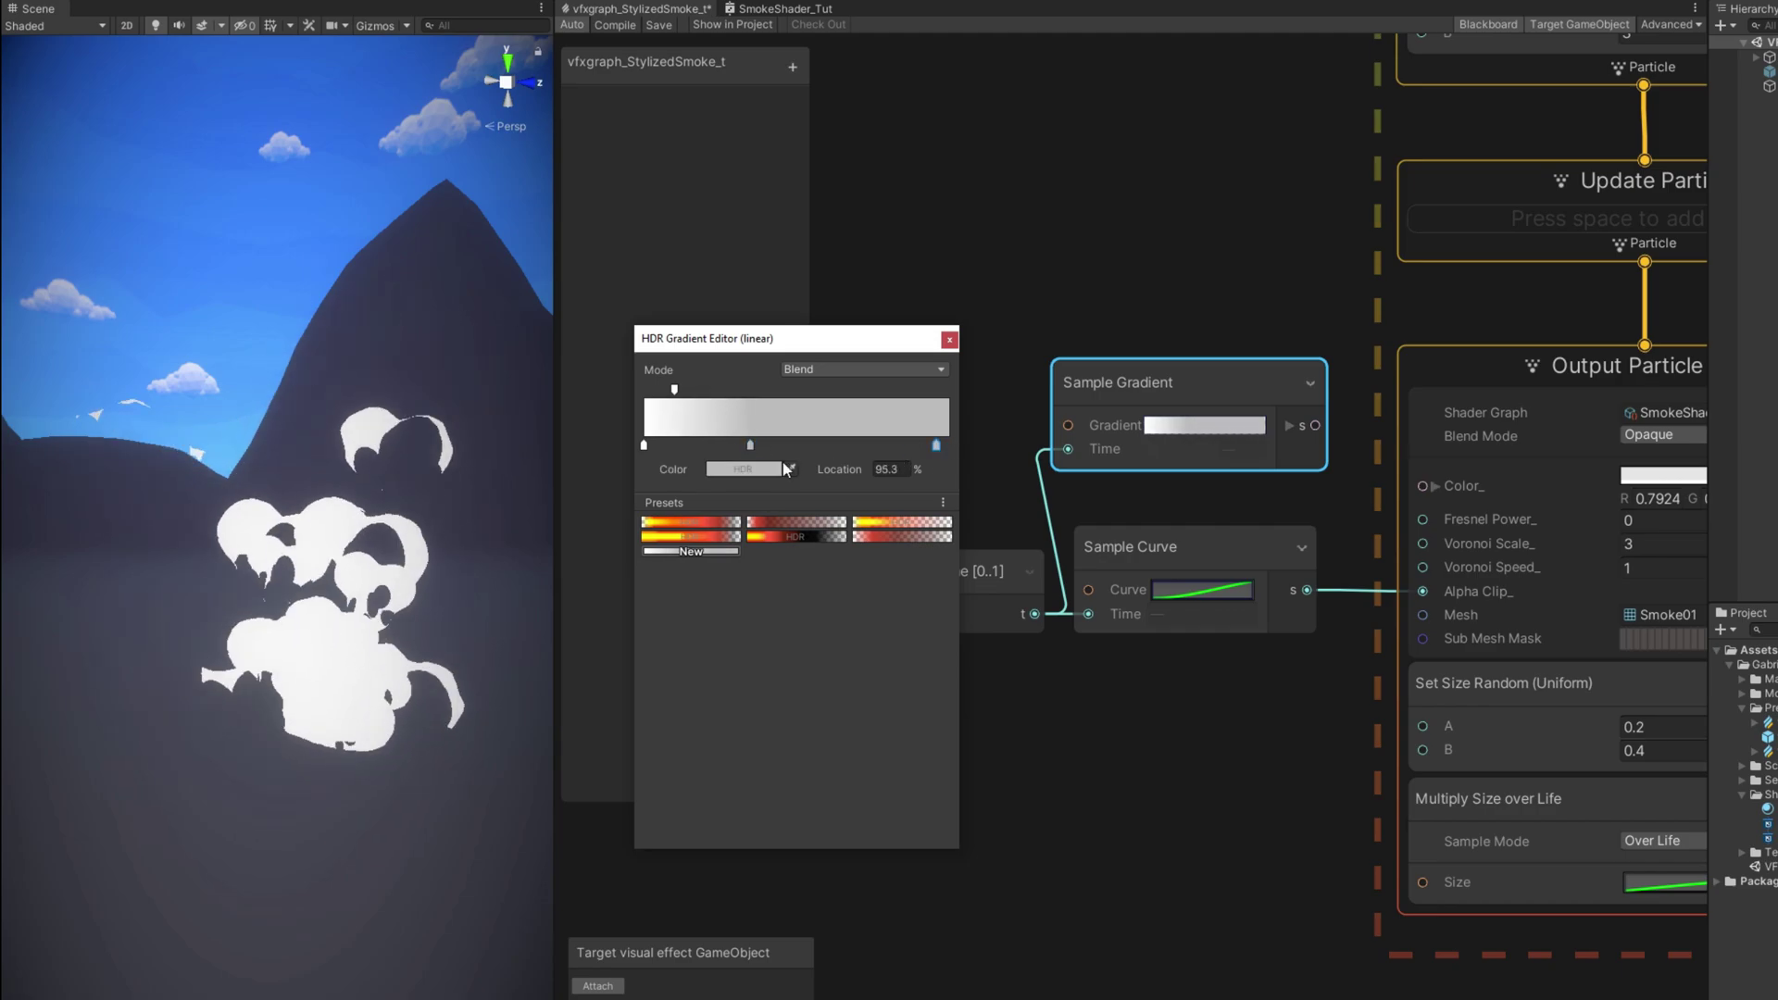
left_click(741, 469)
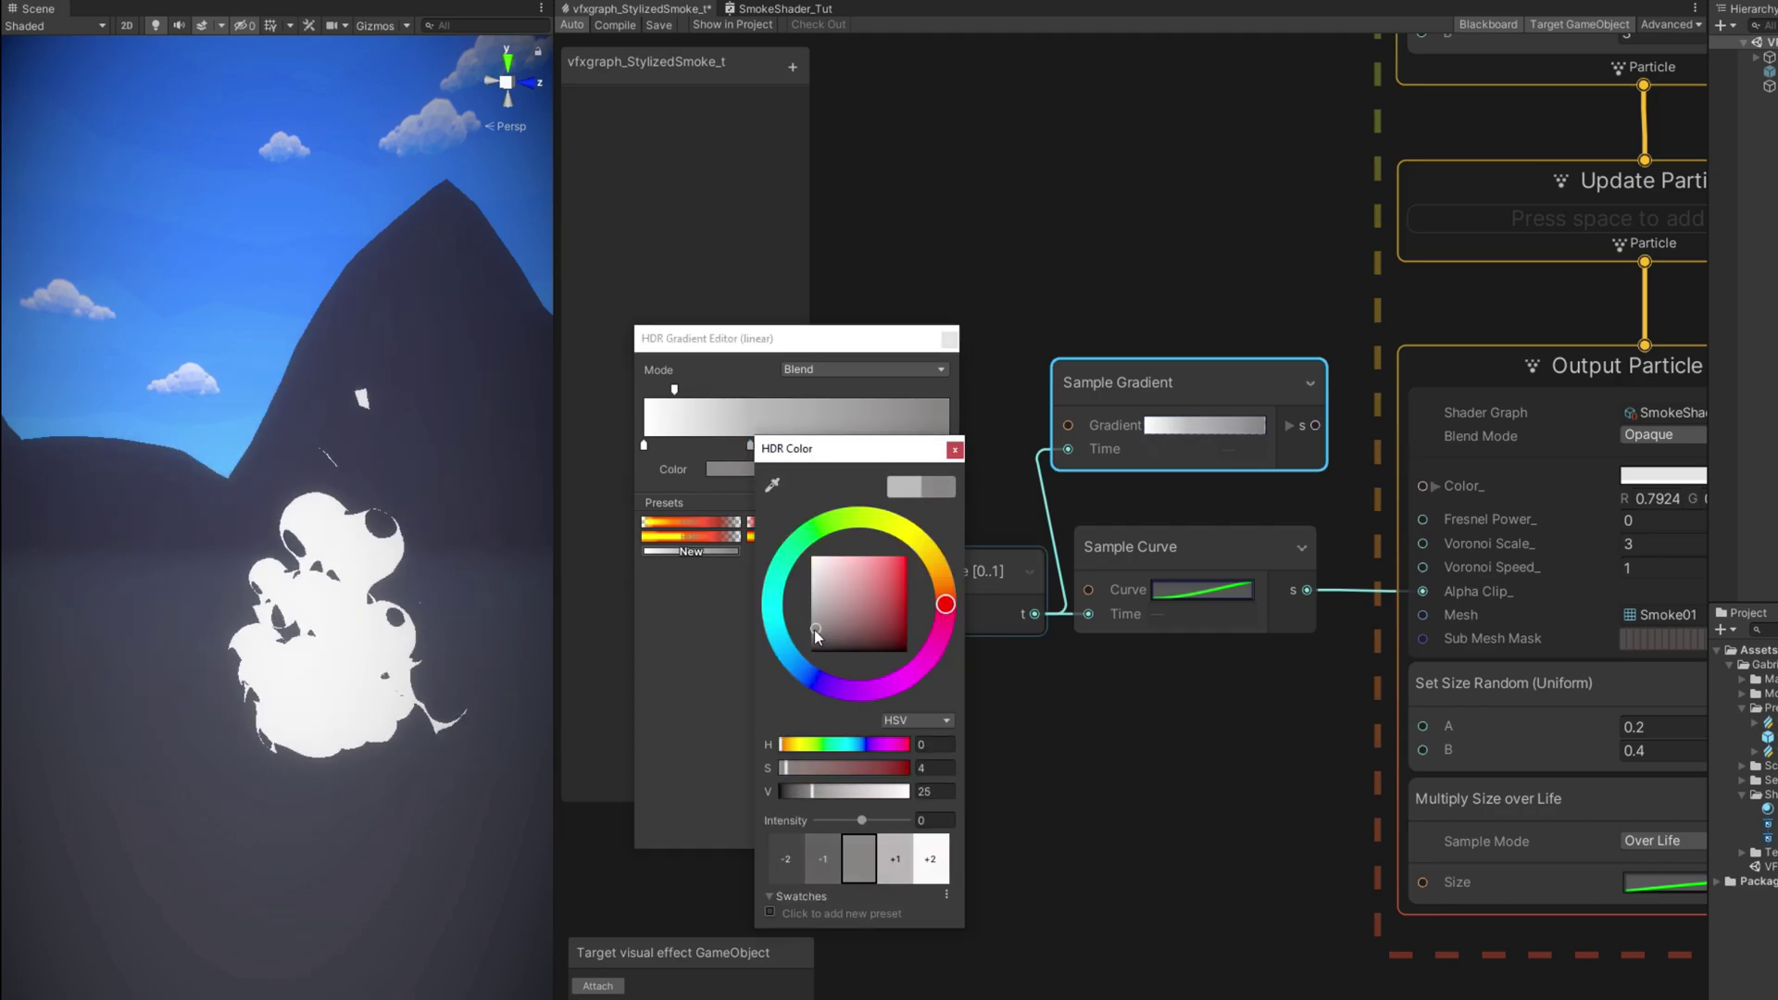
left_click(954, 450)
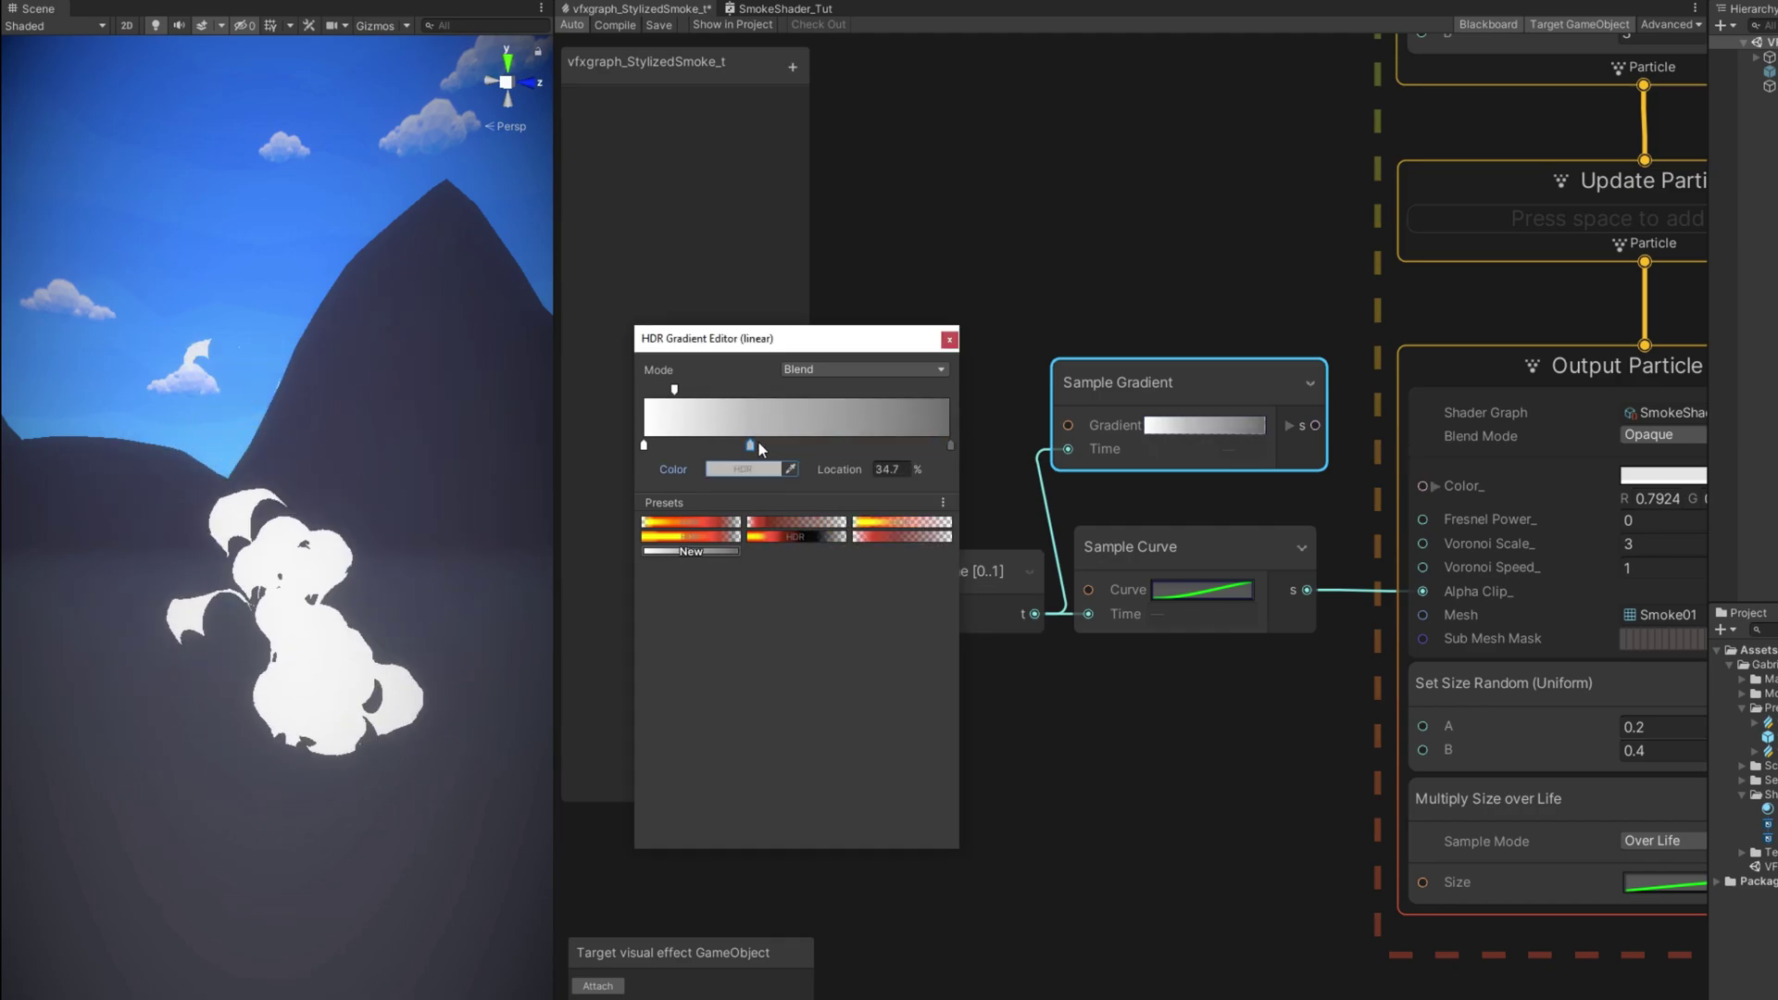
double_click(805, 446)
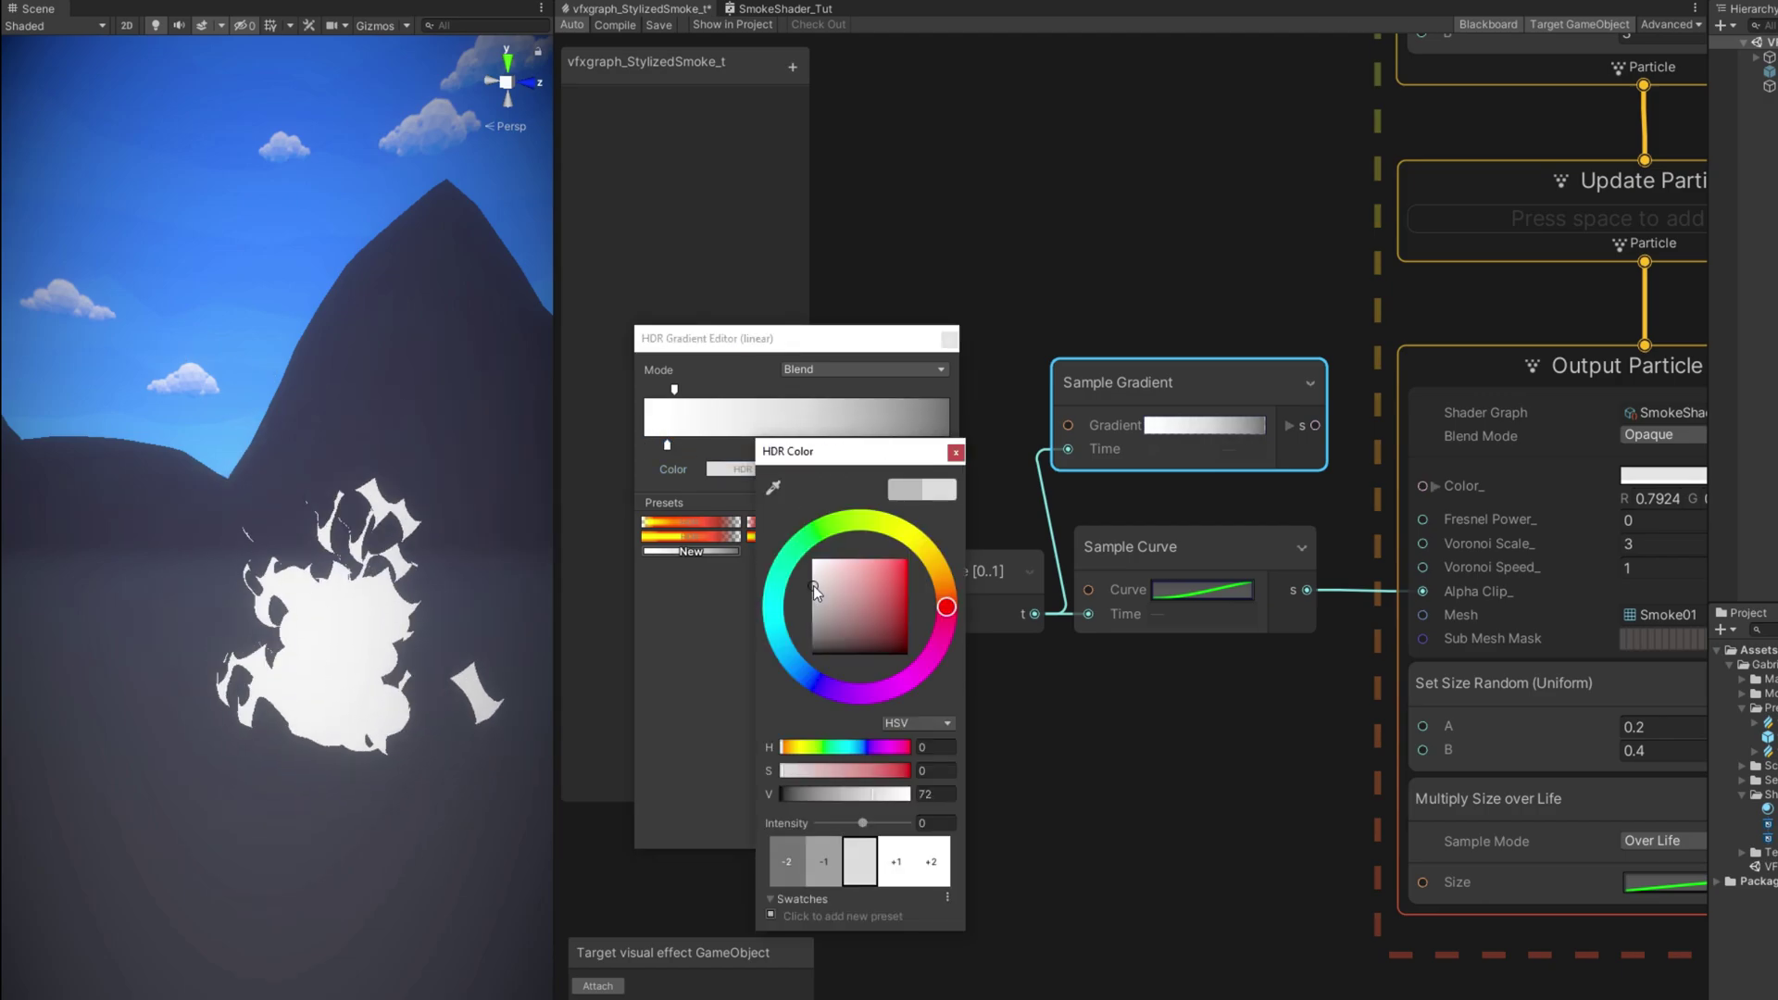
left_click(954, 454)
left_click(949, 339)
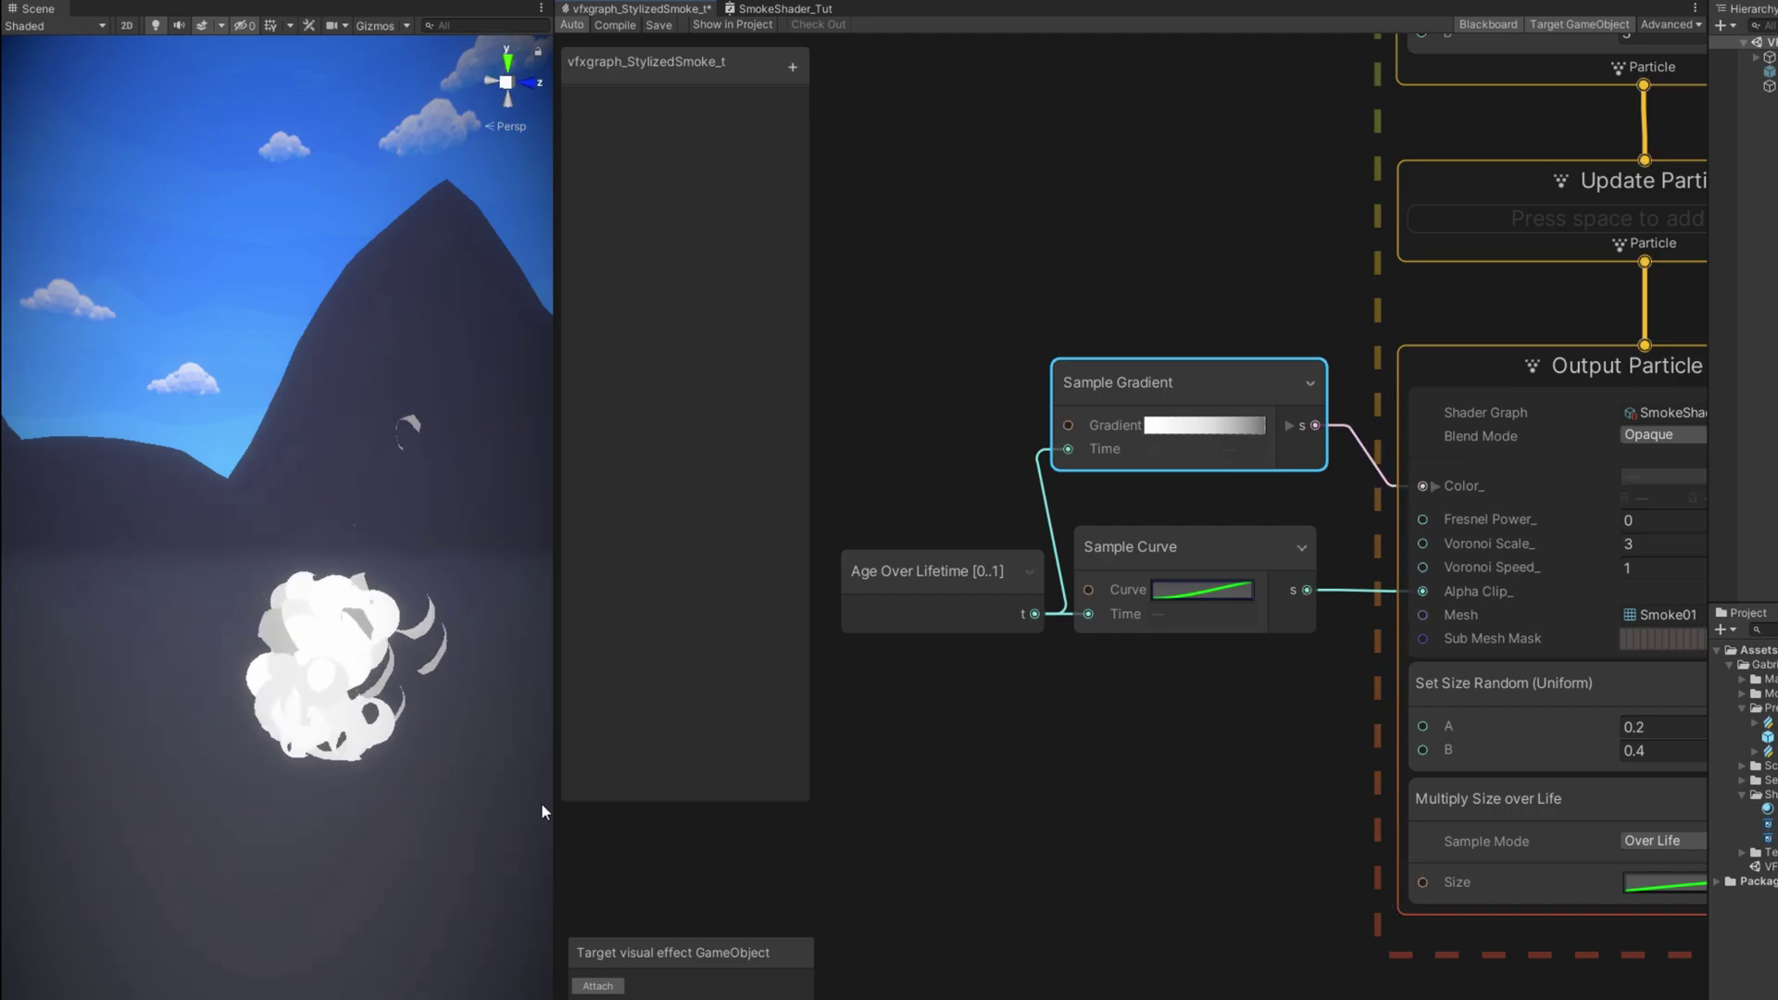
Step: Add a uniform random Set Angle block under Set Lifetime Random, with B z of -360
left_click_drag(562, 815, 680, 816)
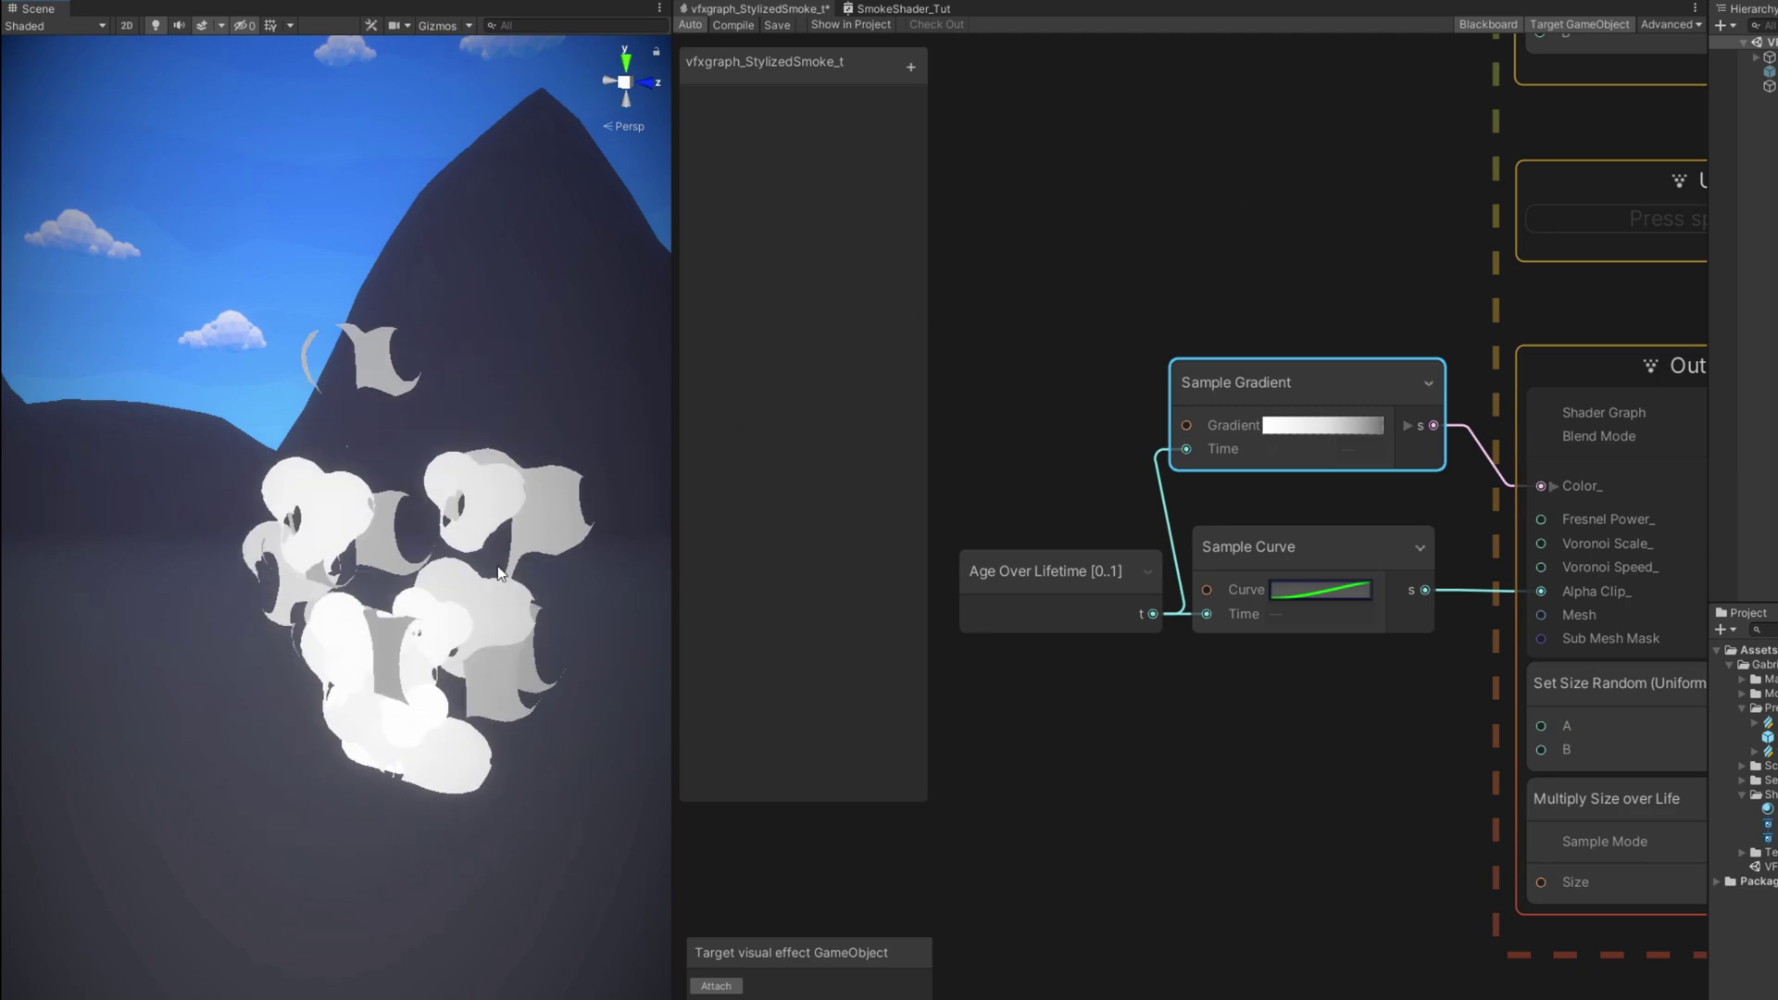
middle_click_drag(1574, 231, 1153, 774)
key("space")
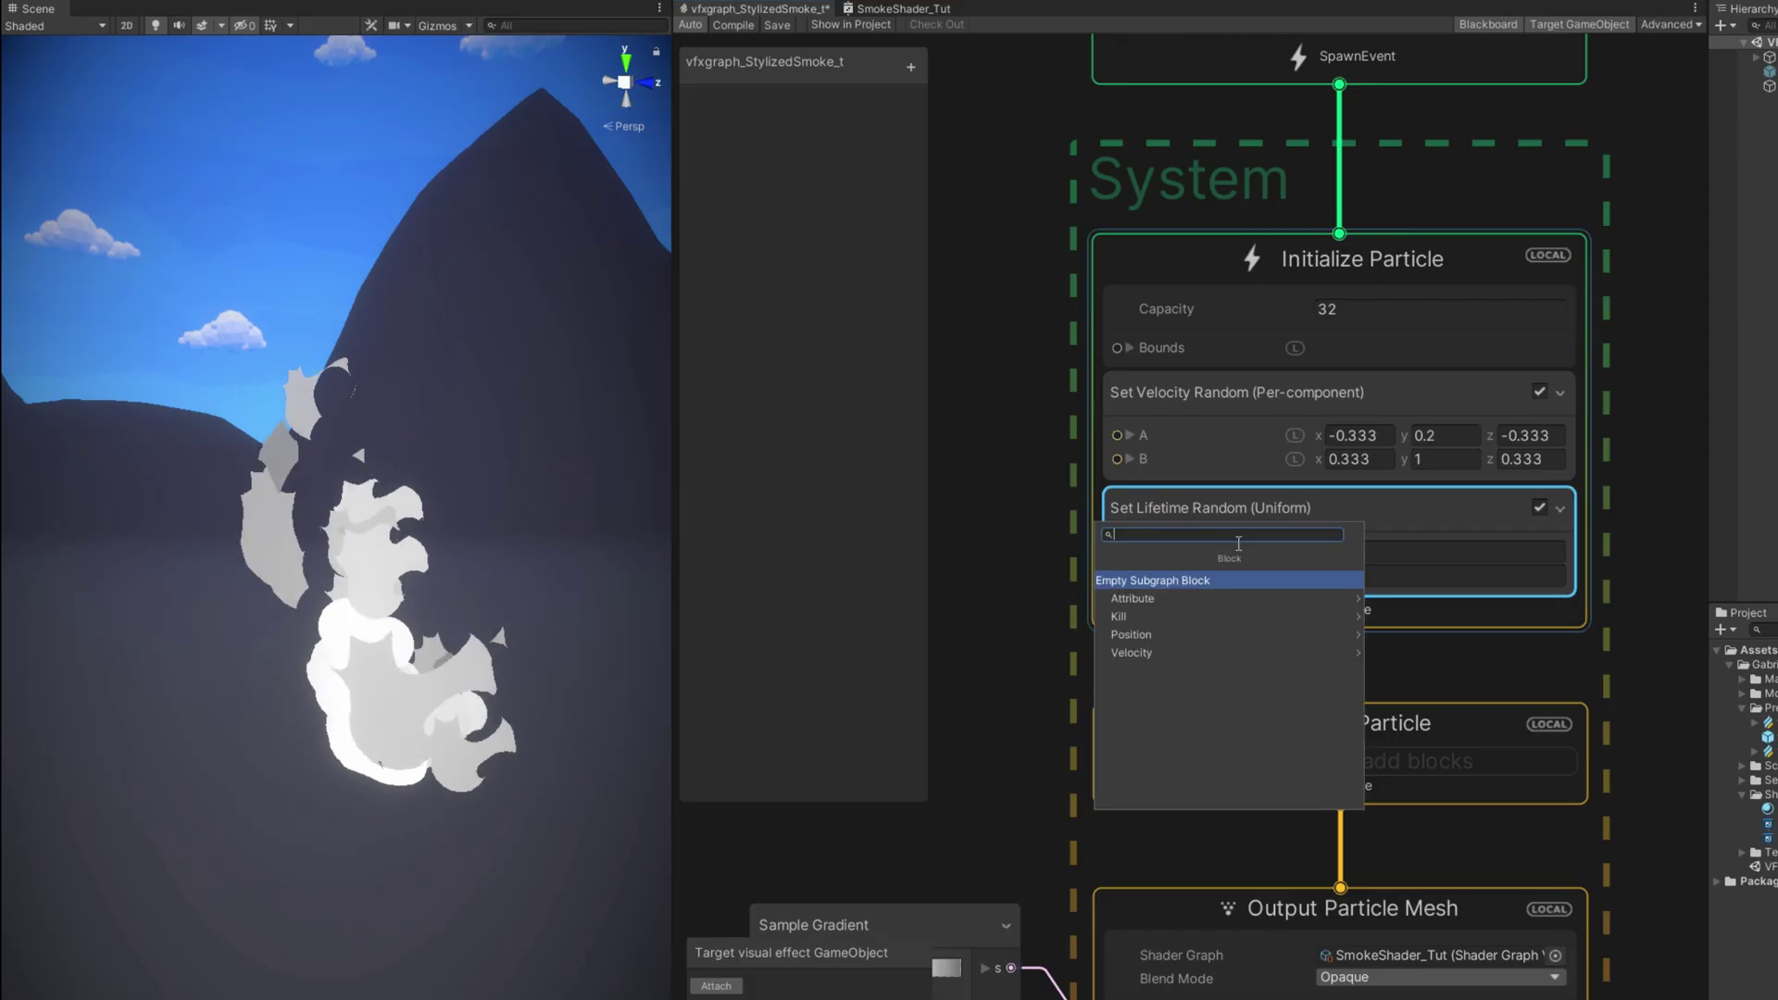
type("angle")
key("Return")
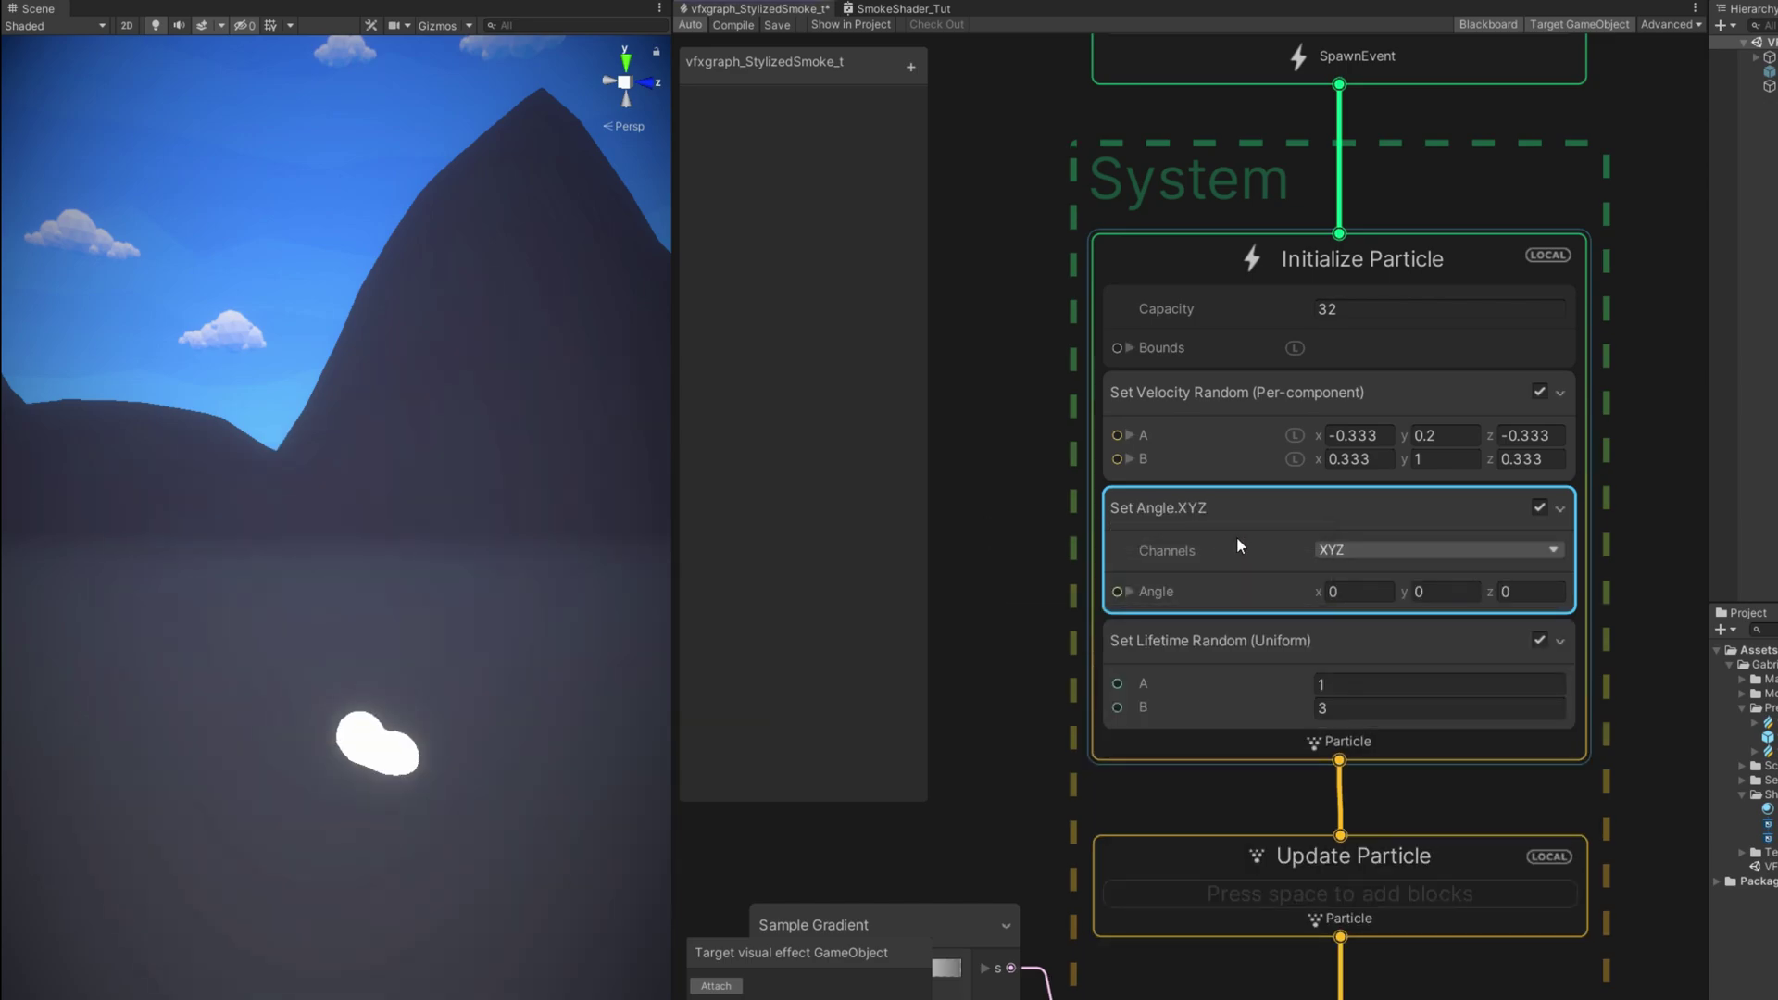
left_click_drag(1236, 536, 1231, 713)
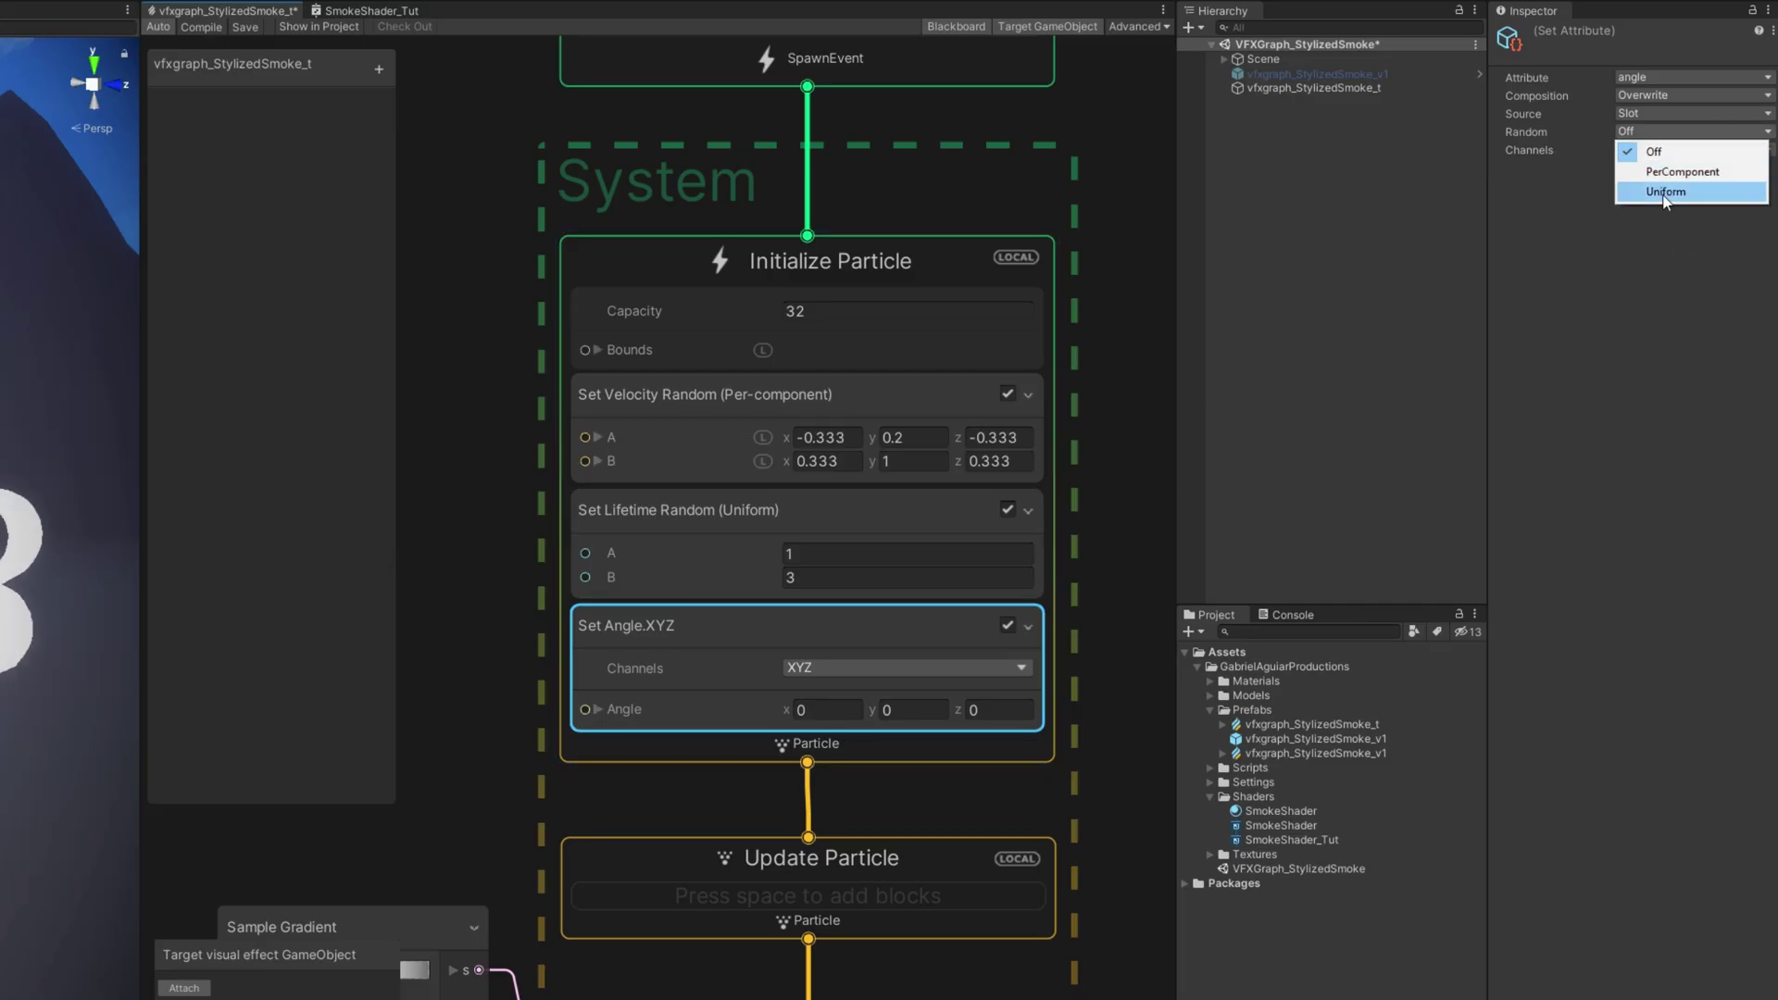
left_click(1665, 192)
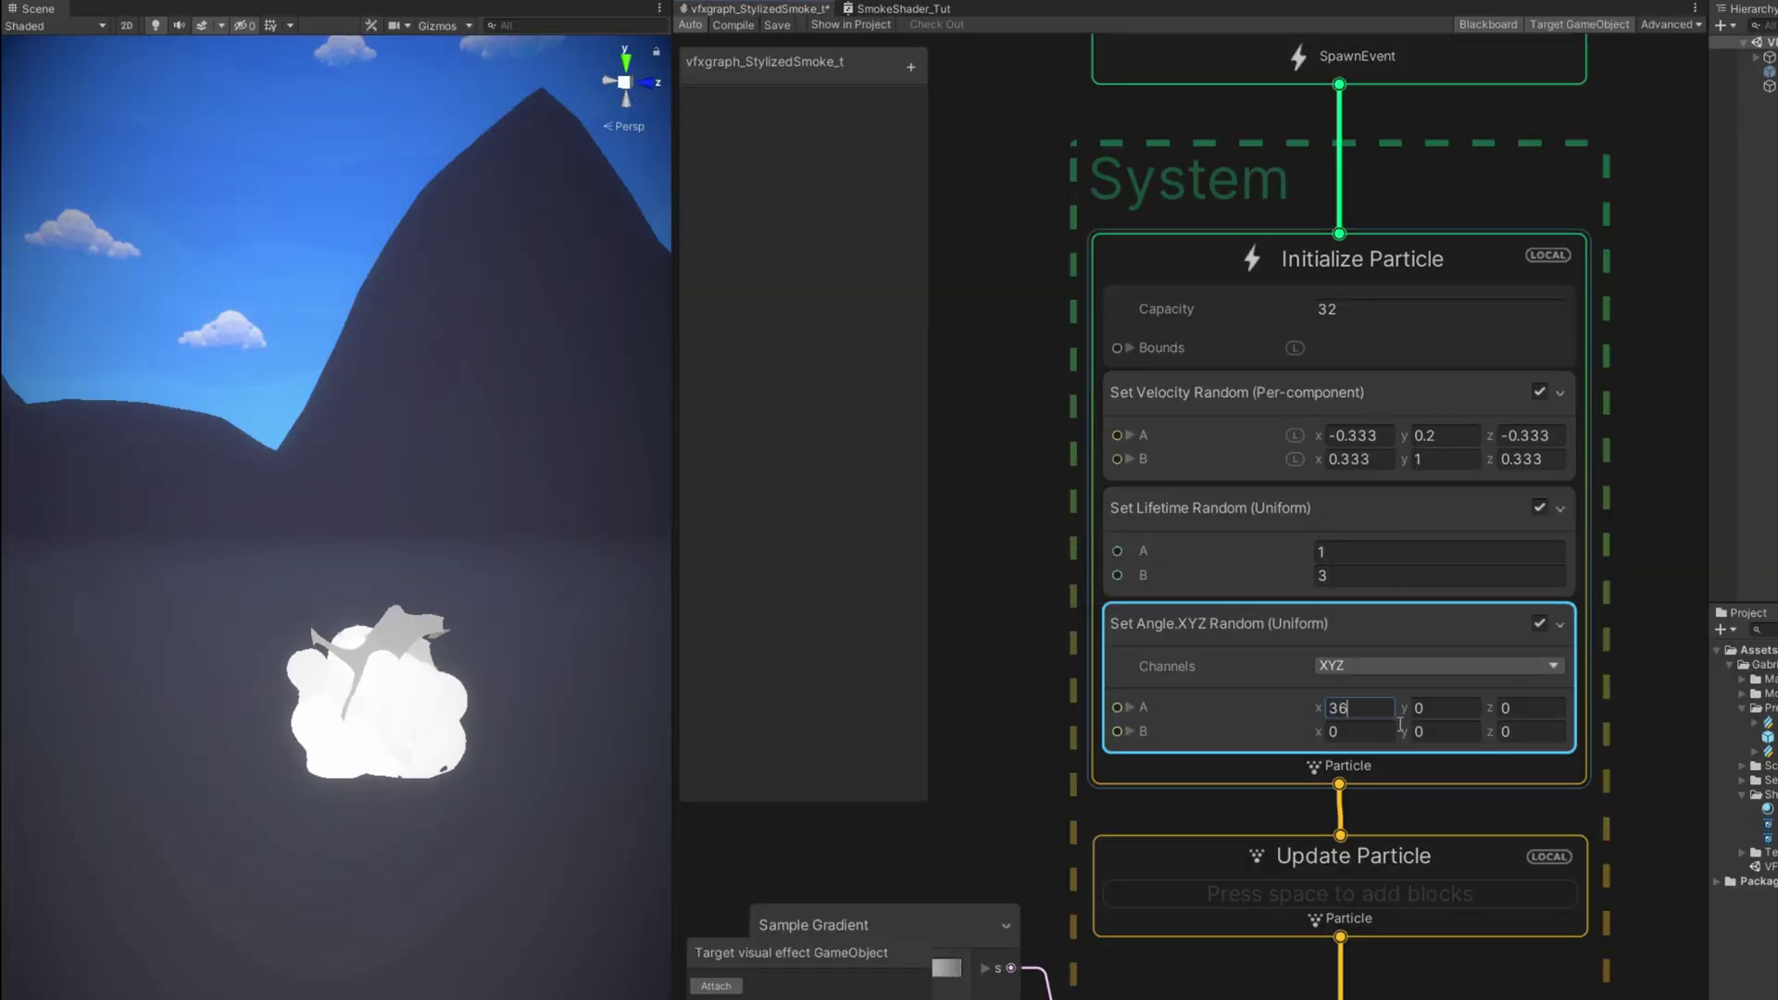
left_click(1529, 740)
type("-")
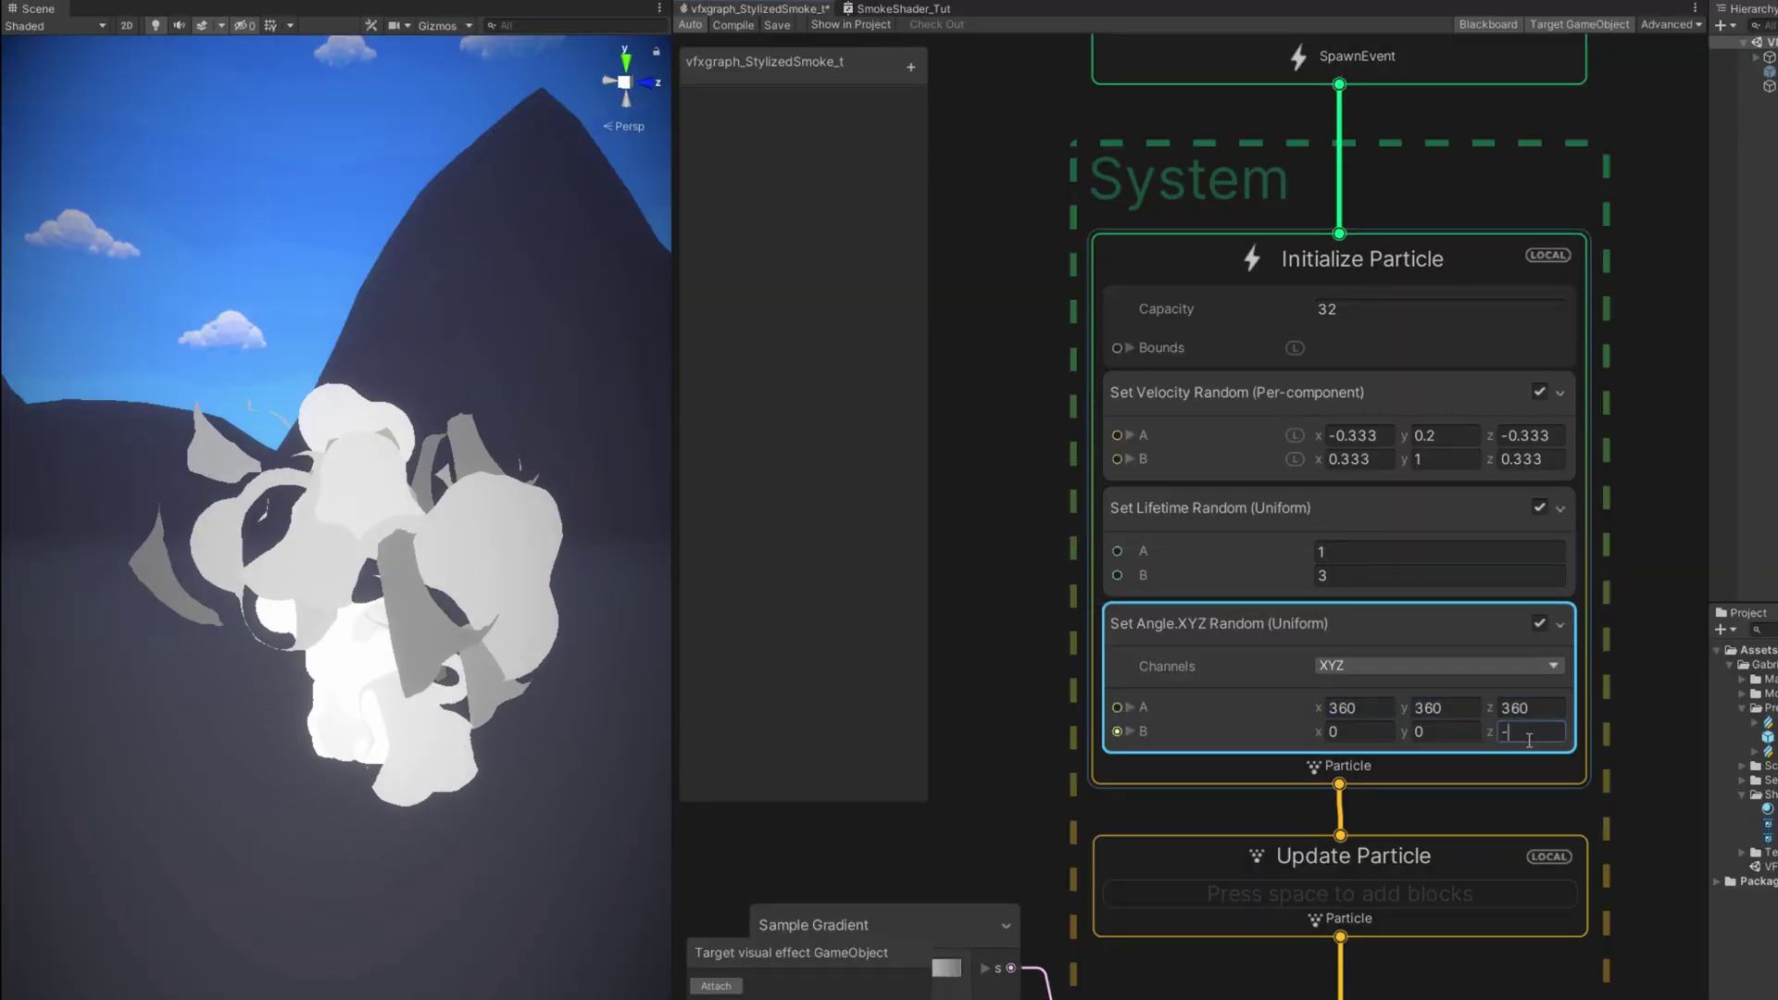
type("360")
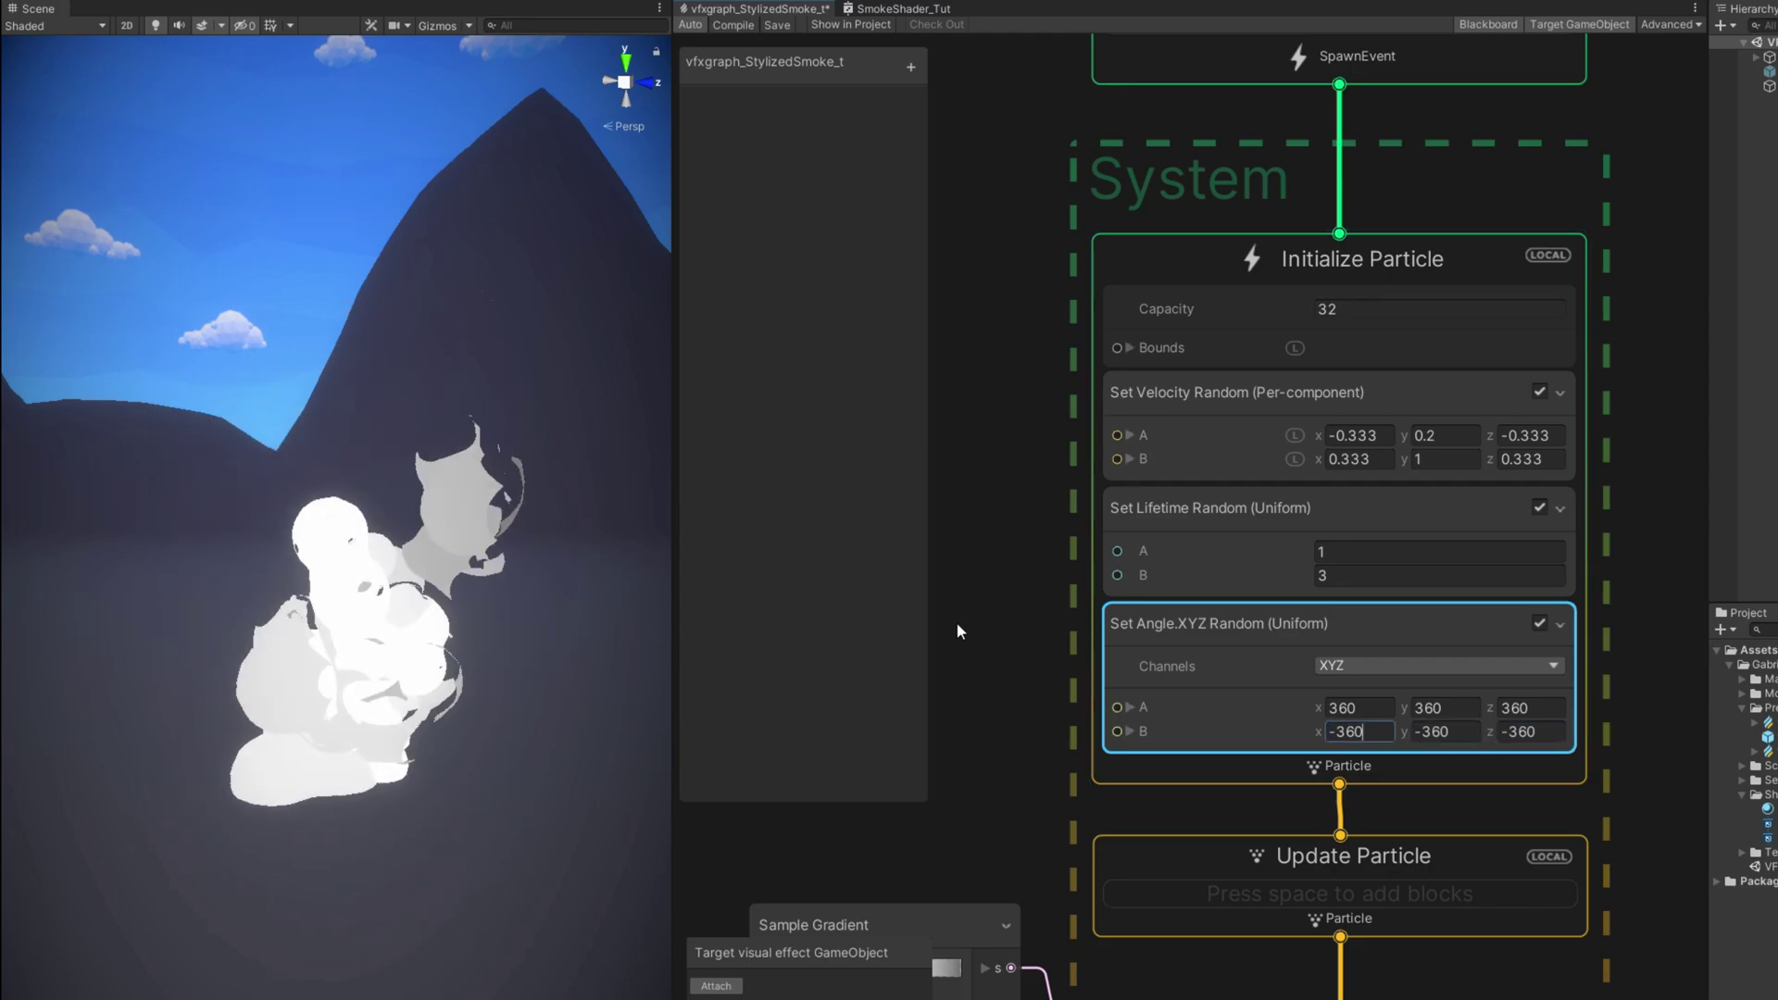
middle_click_drag(998, 609, 1015, 599)
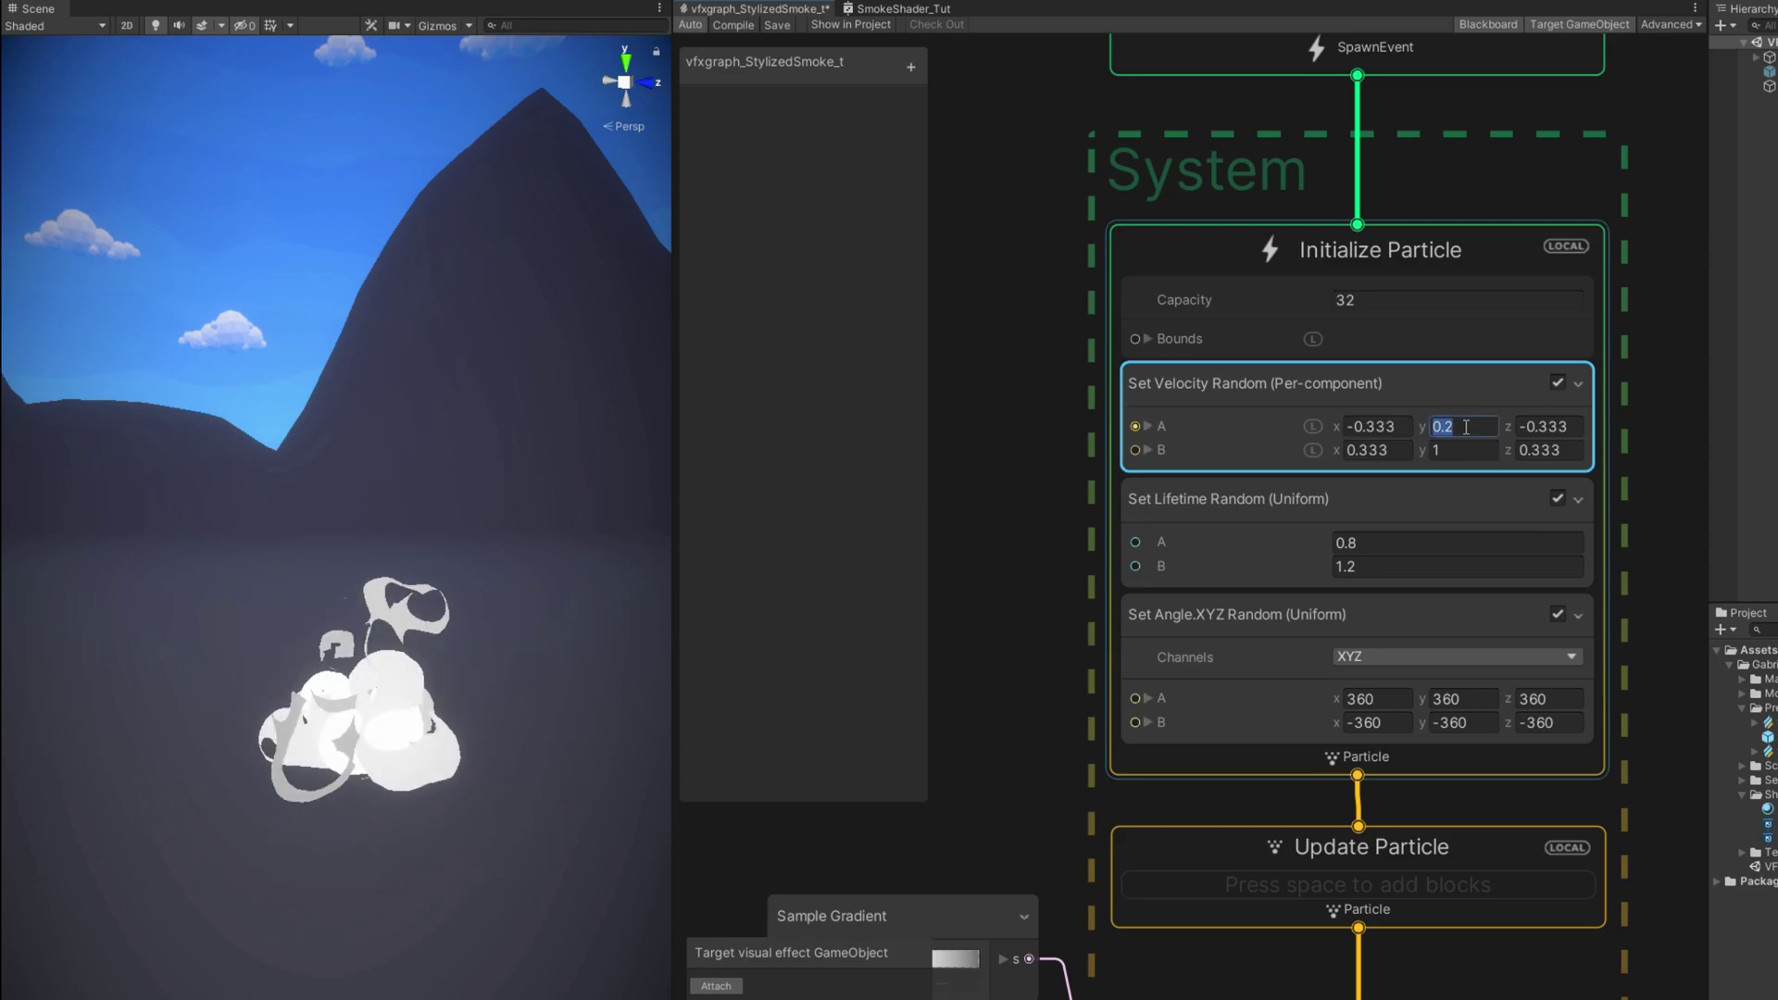
Step: Raise the random upward velocity values, entering 2, 2 and 3 for B z
type("2")
key("Tab")
type("2")
left_click(1560, 450)
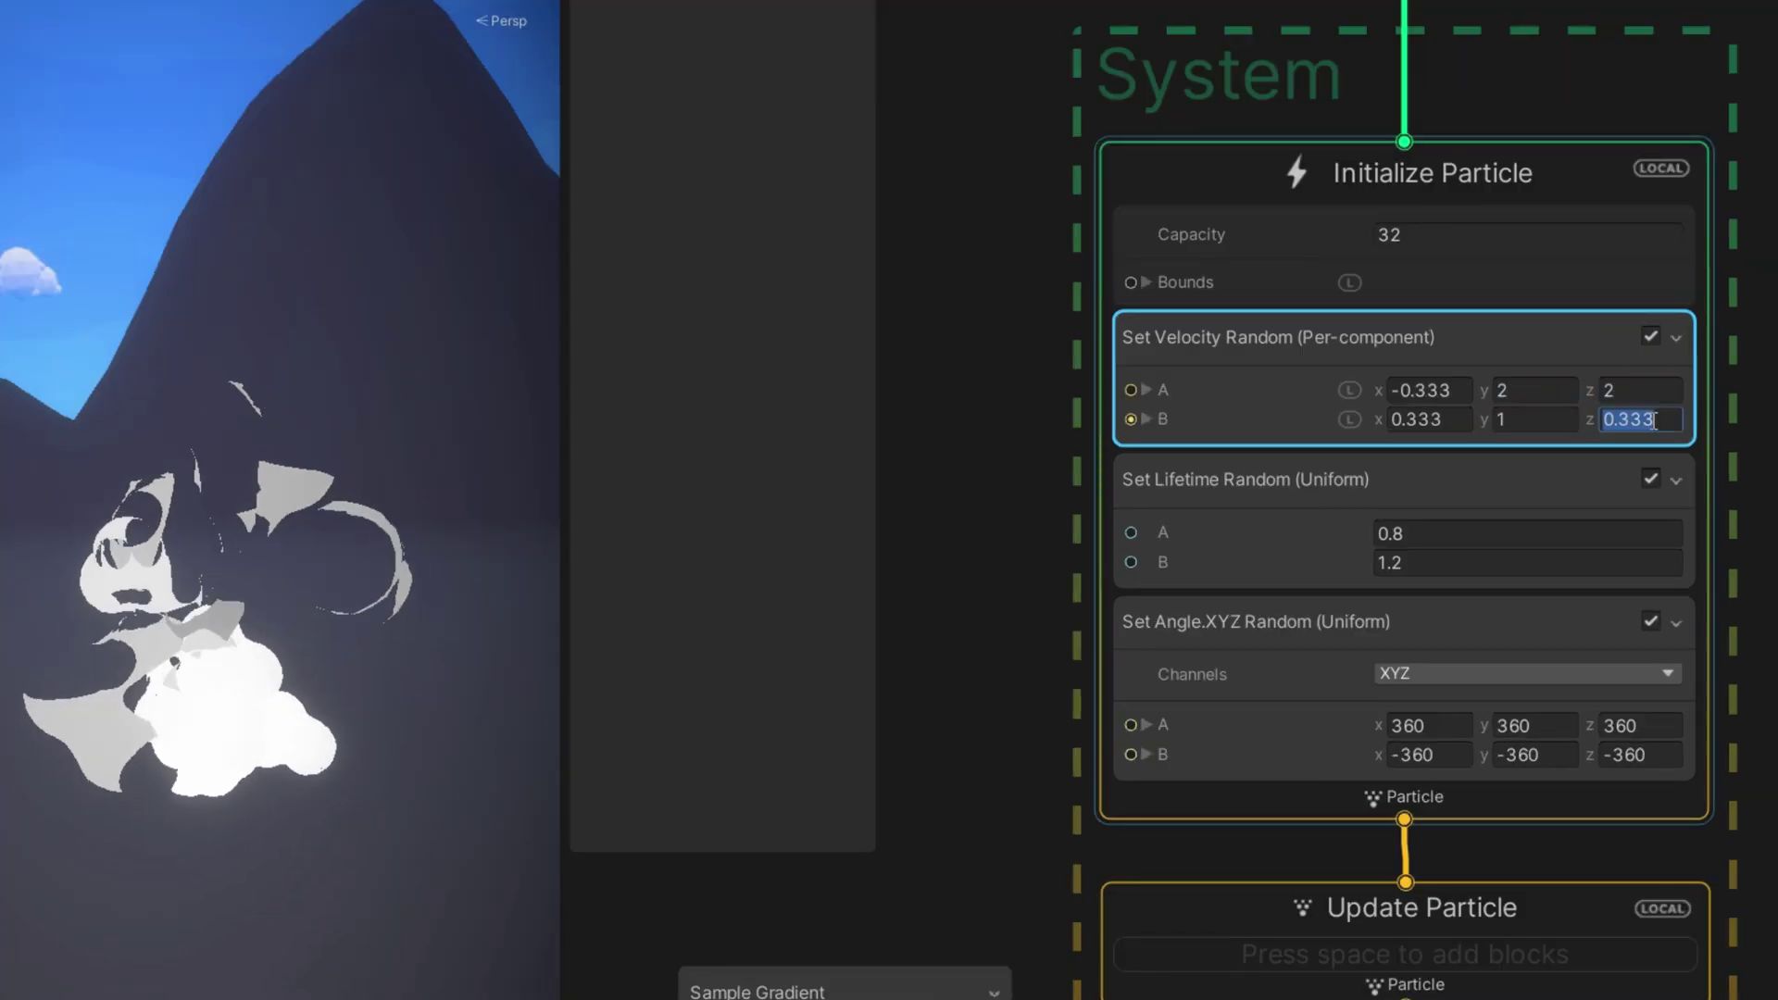
type("3")
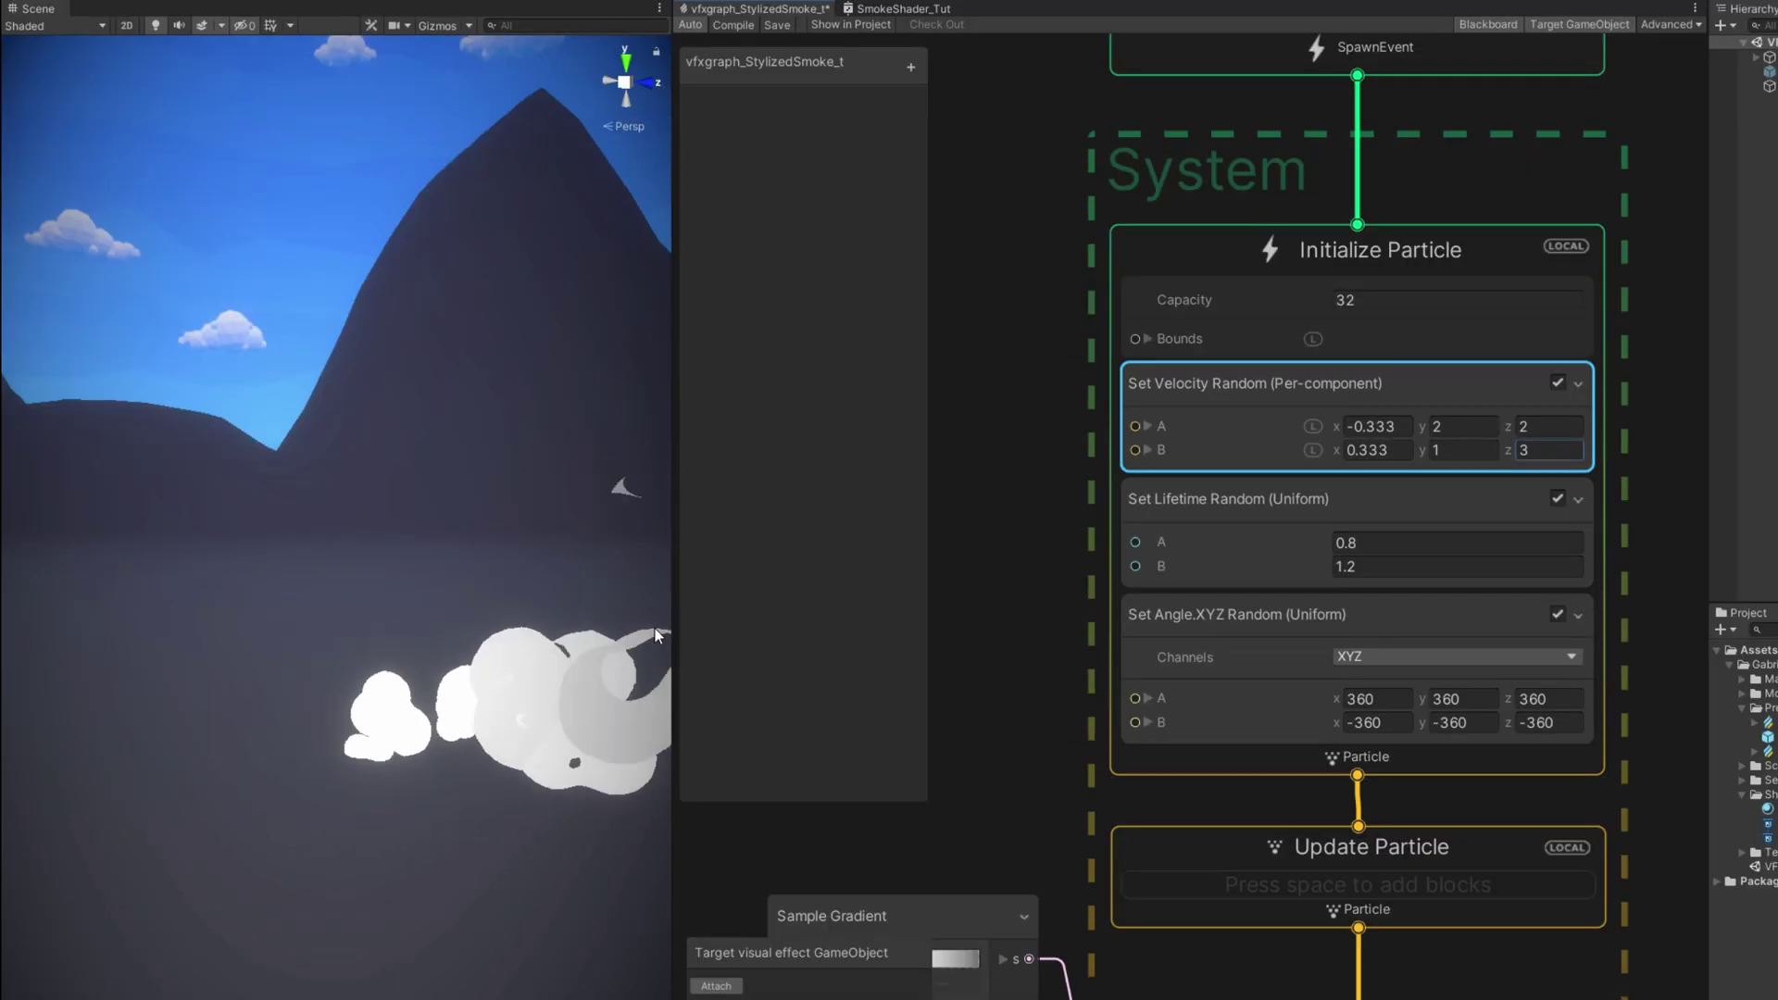
Step: Set Fresnel Power_ in Output Particle Mesh to 0.05
left_click_drag(844, 664, 919, 650)
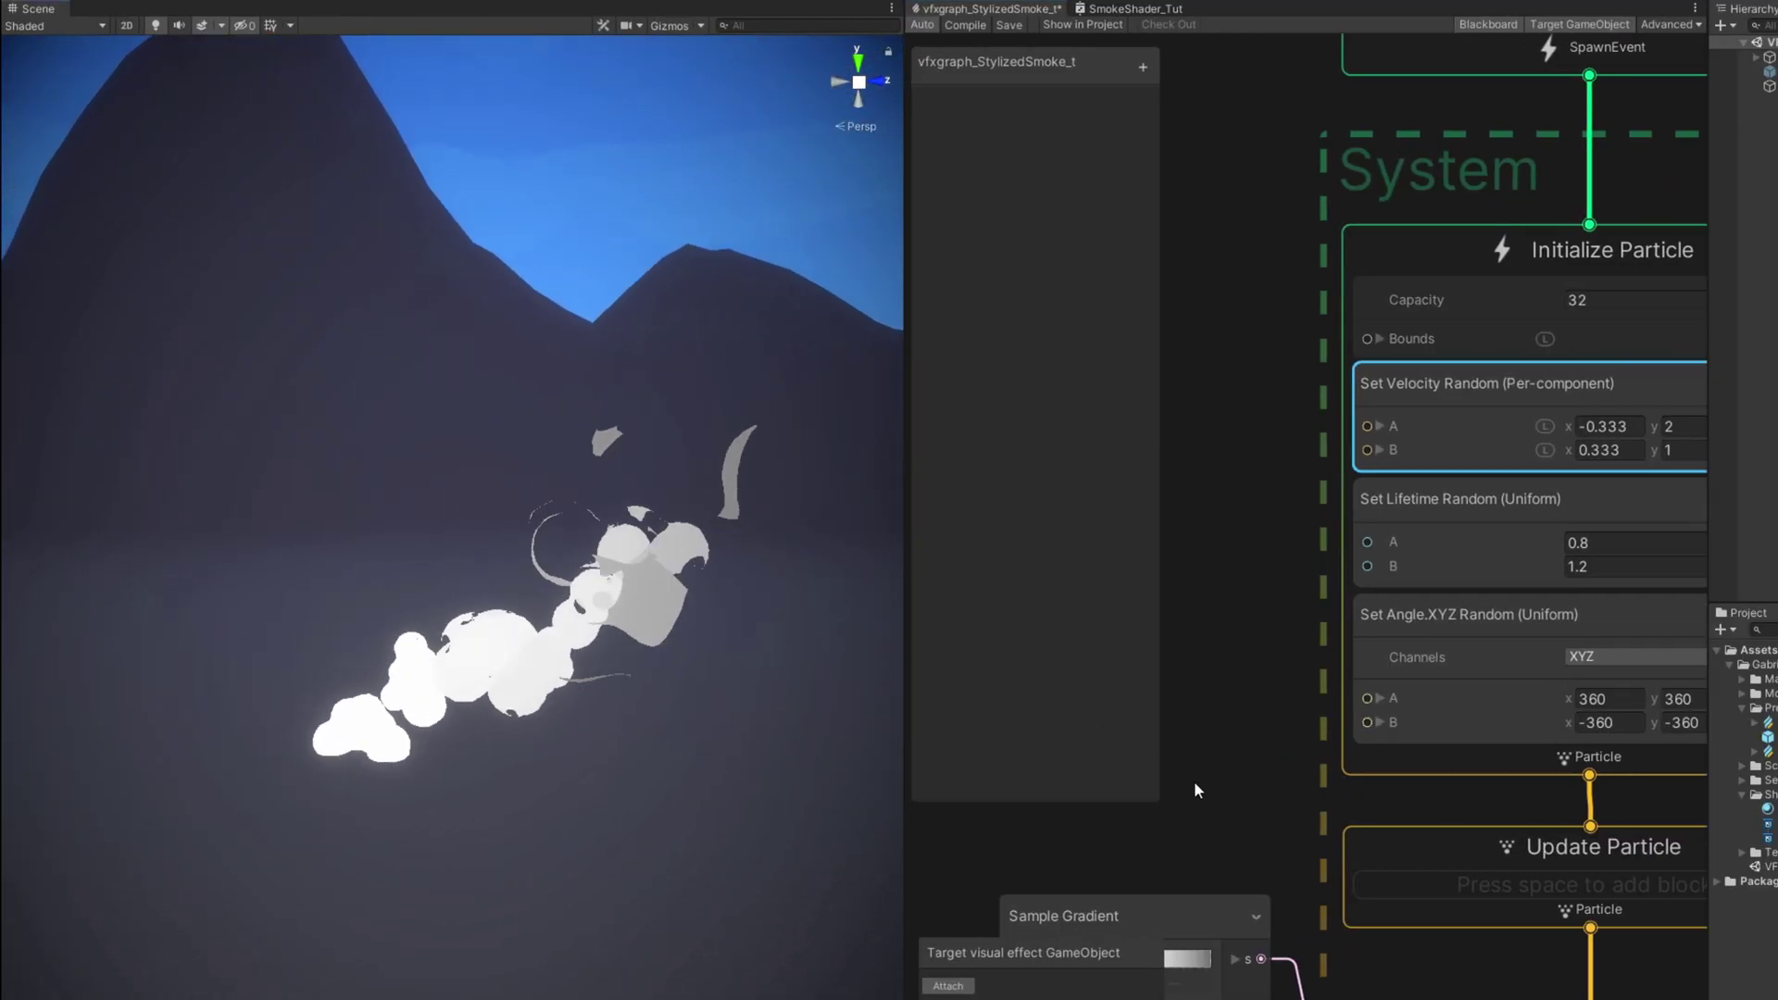
middle_click_drag(1210, 852, 1152, 516)
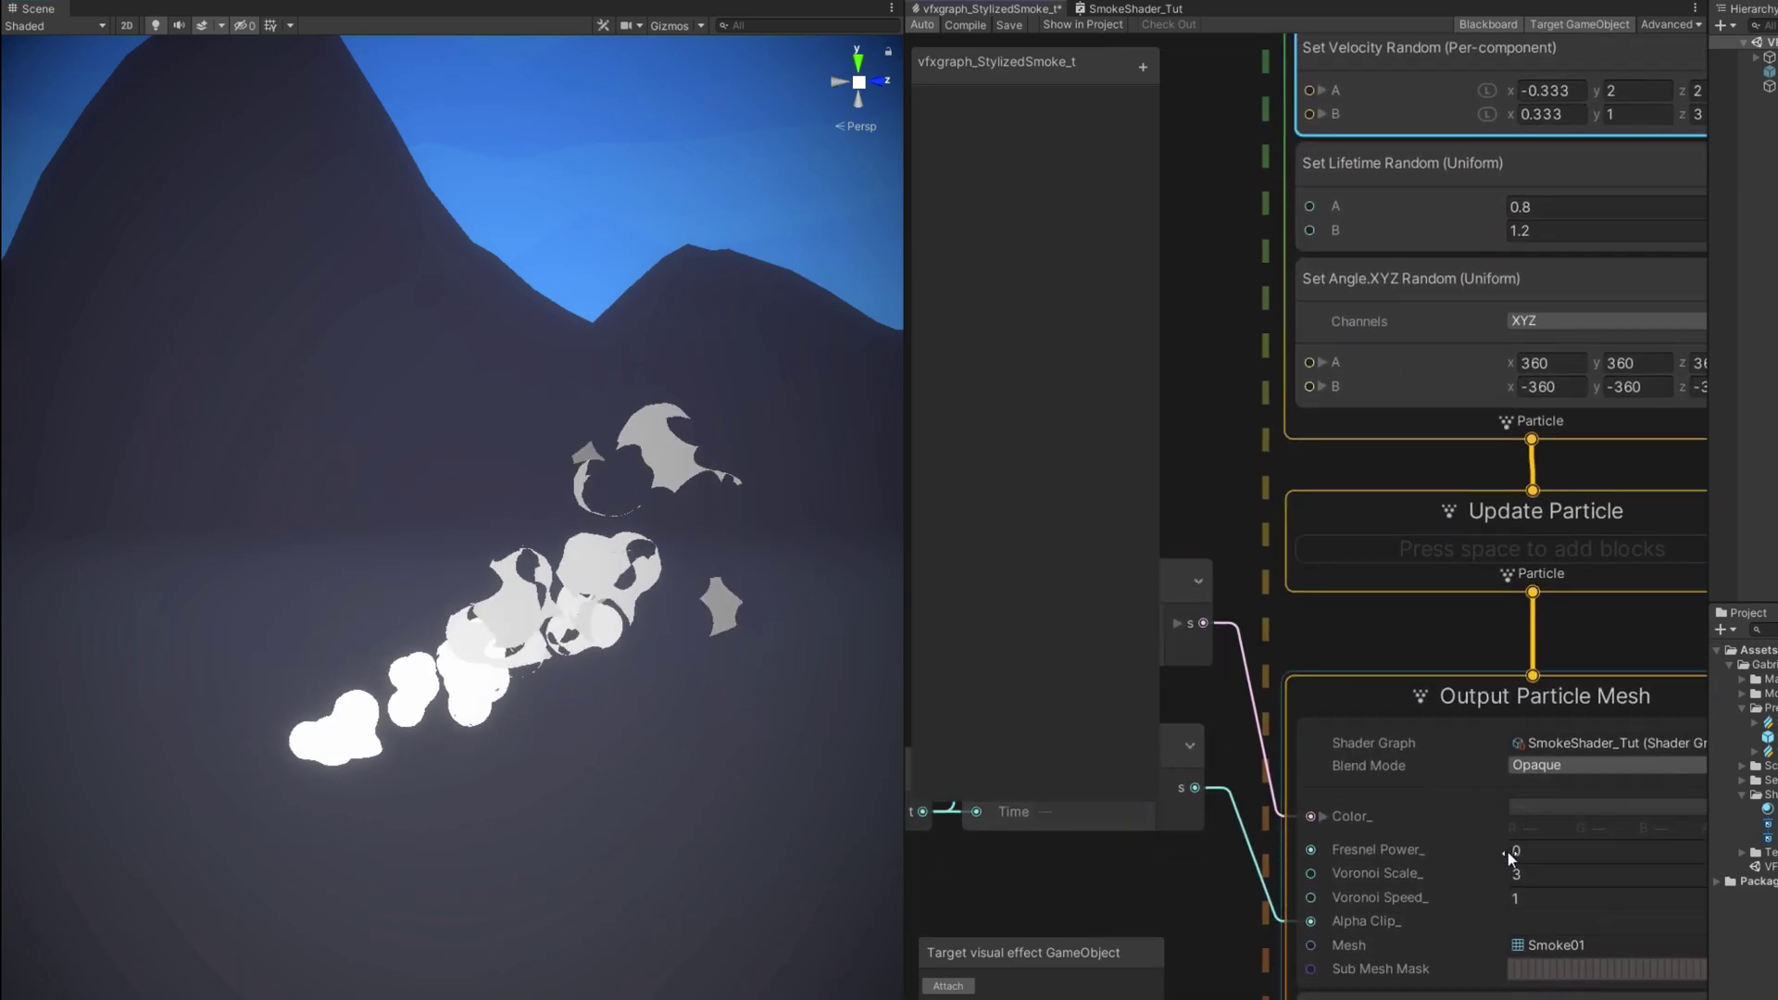
mouse_move(1508, 852)
left_mouse_down()
mouse_move(1483, 859)
mouse_move(1516, 857)
left_mouse_up()
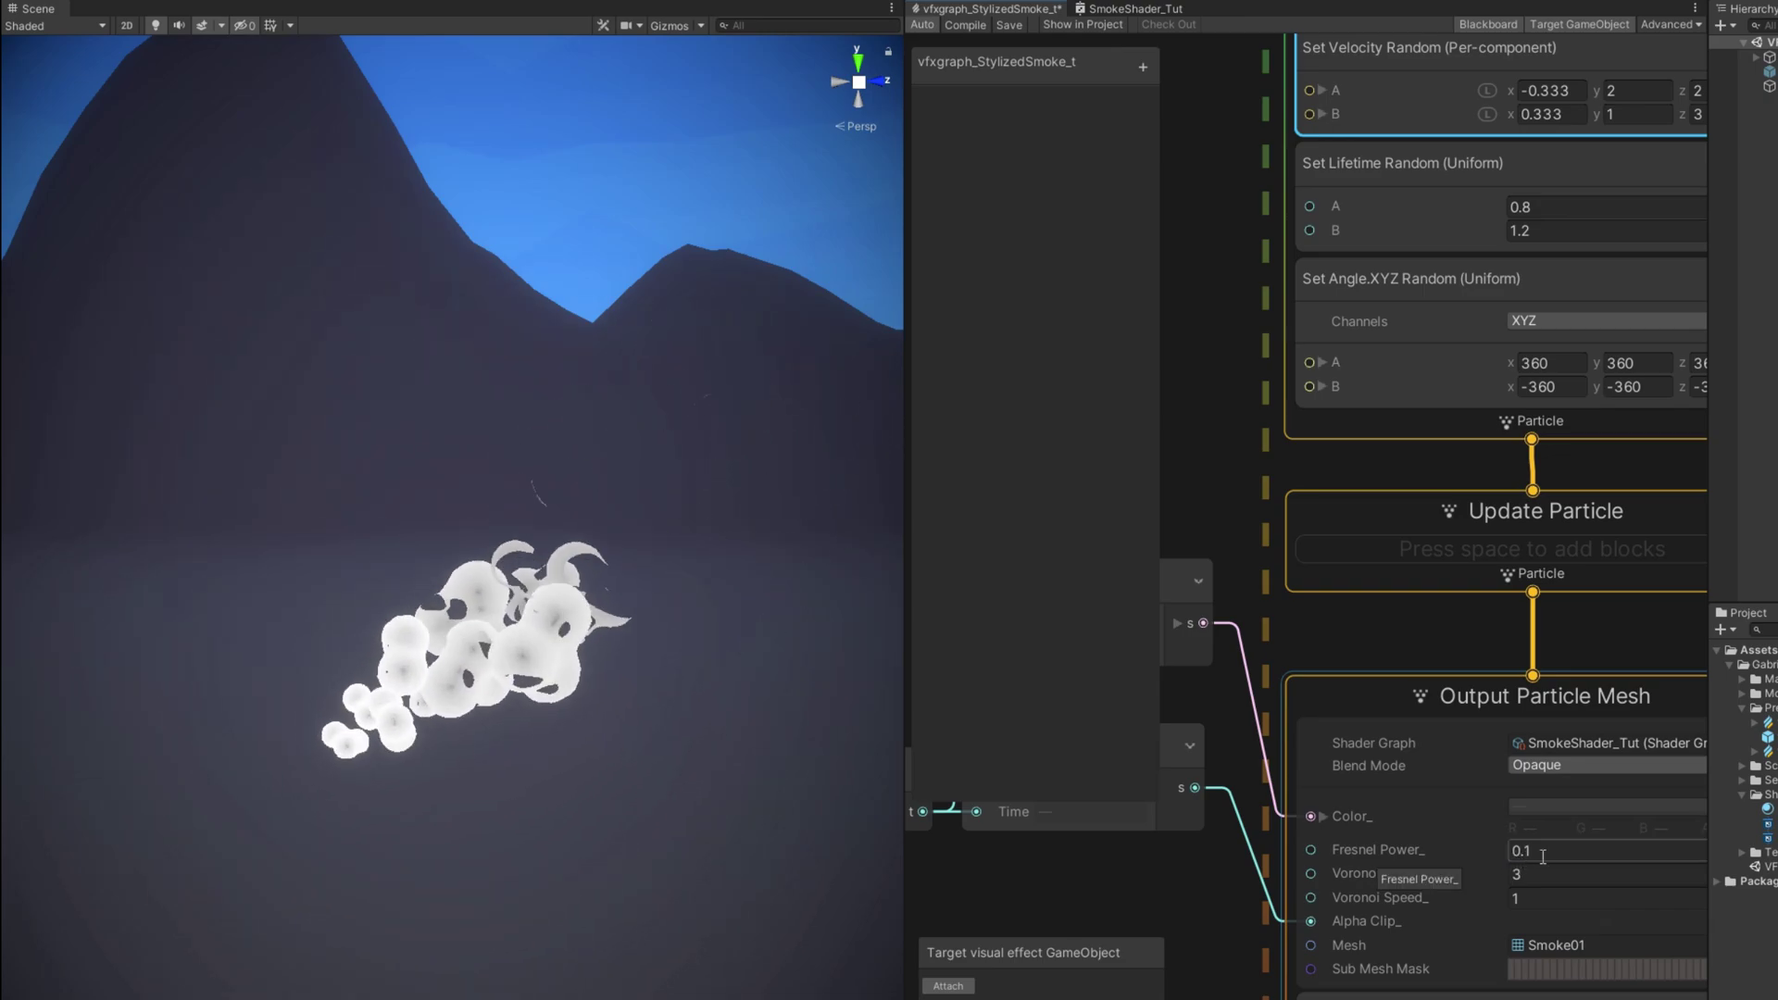
left_click(1519, 851)
type(".05")
key("Return")
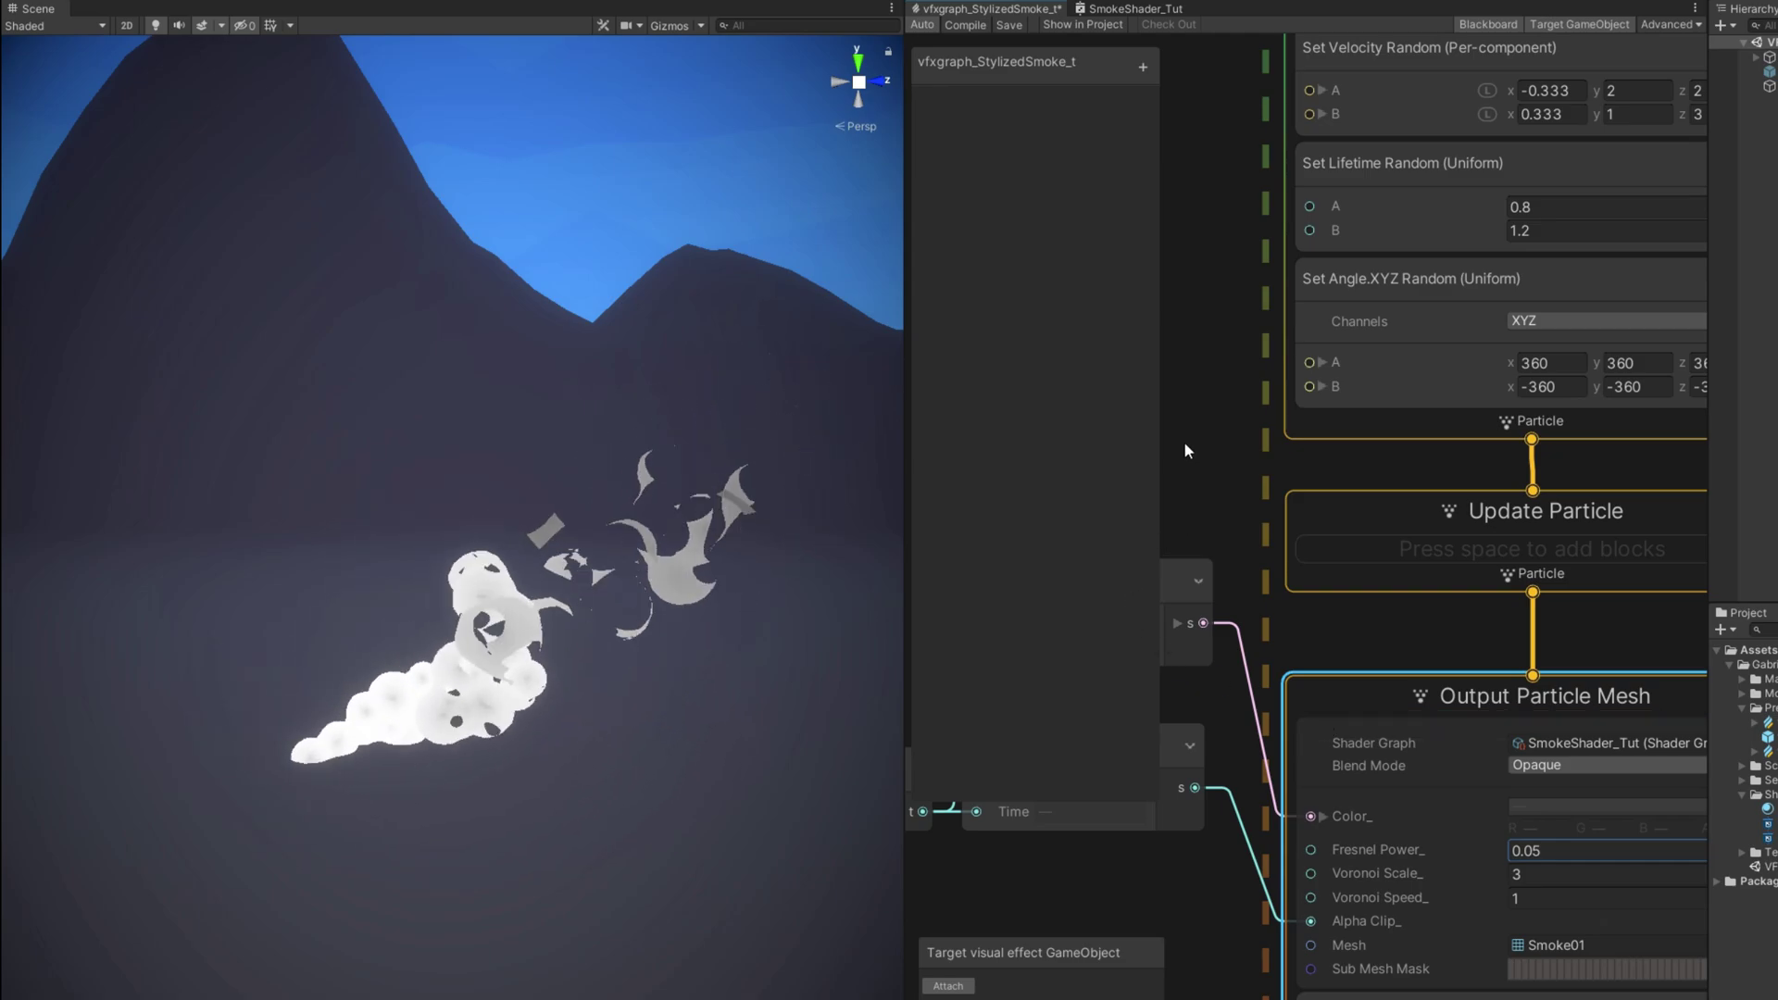
Step: Raise the Initialize Particle Capacity to 1000
middle_click_drag(1181, 443, 1046, 718)
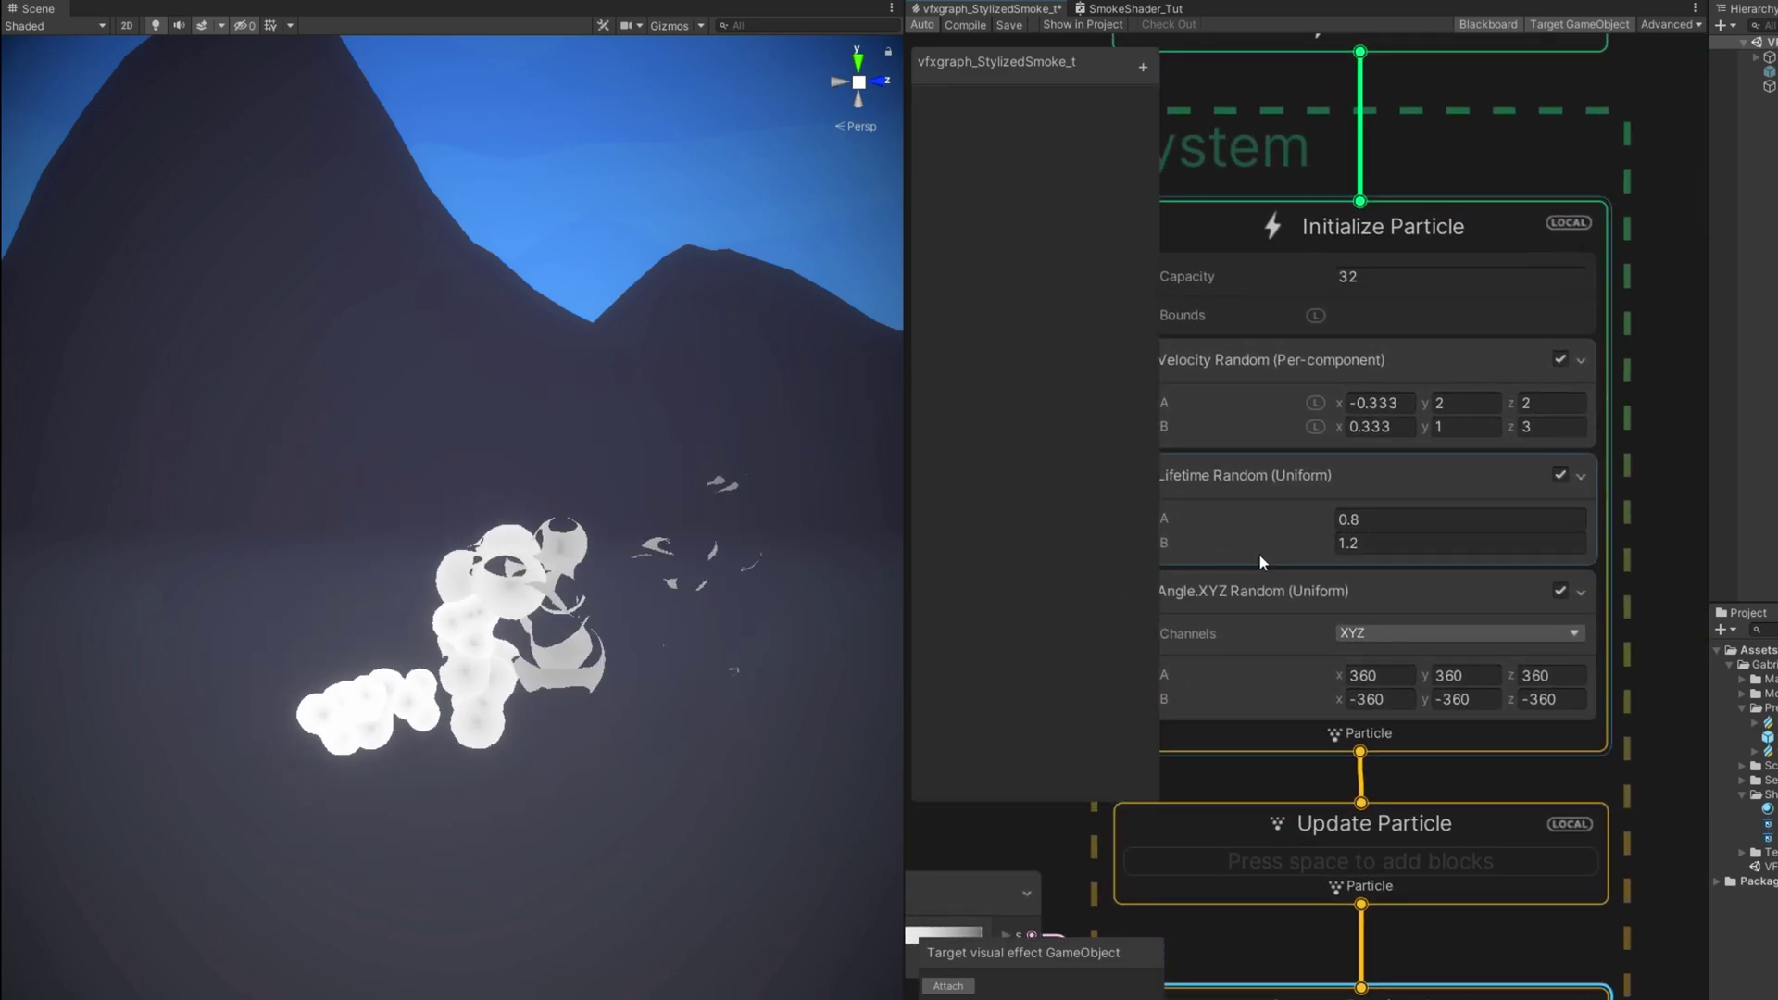
middle_click_drag(1373, 109, 1336, 458)
left_click(1462, 361)
type("1000")
key("Return")
Step: Set the Constant Spawn Rate to 32
left_click(1413, 282)
type("32")
key("Return")
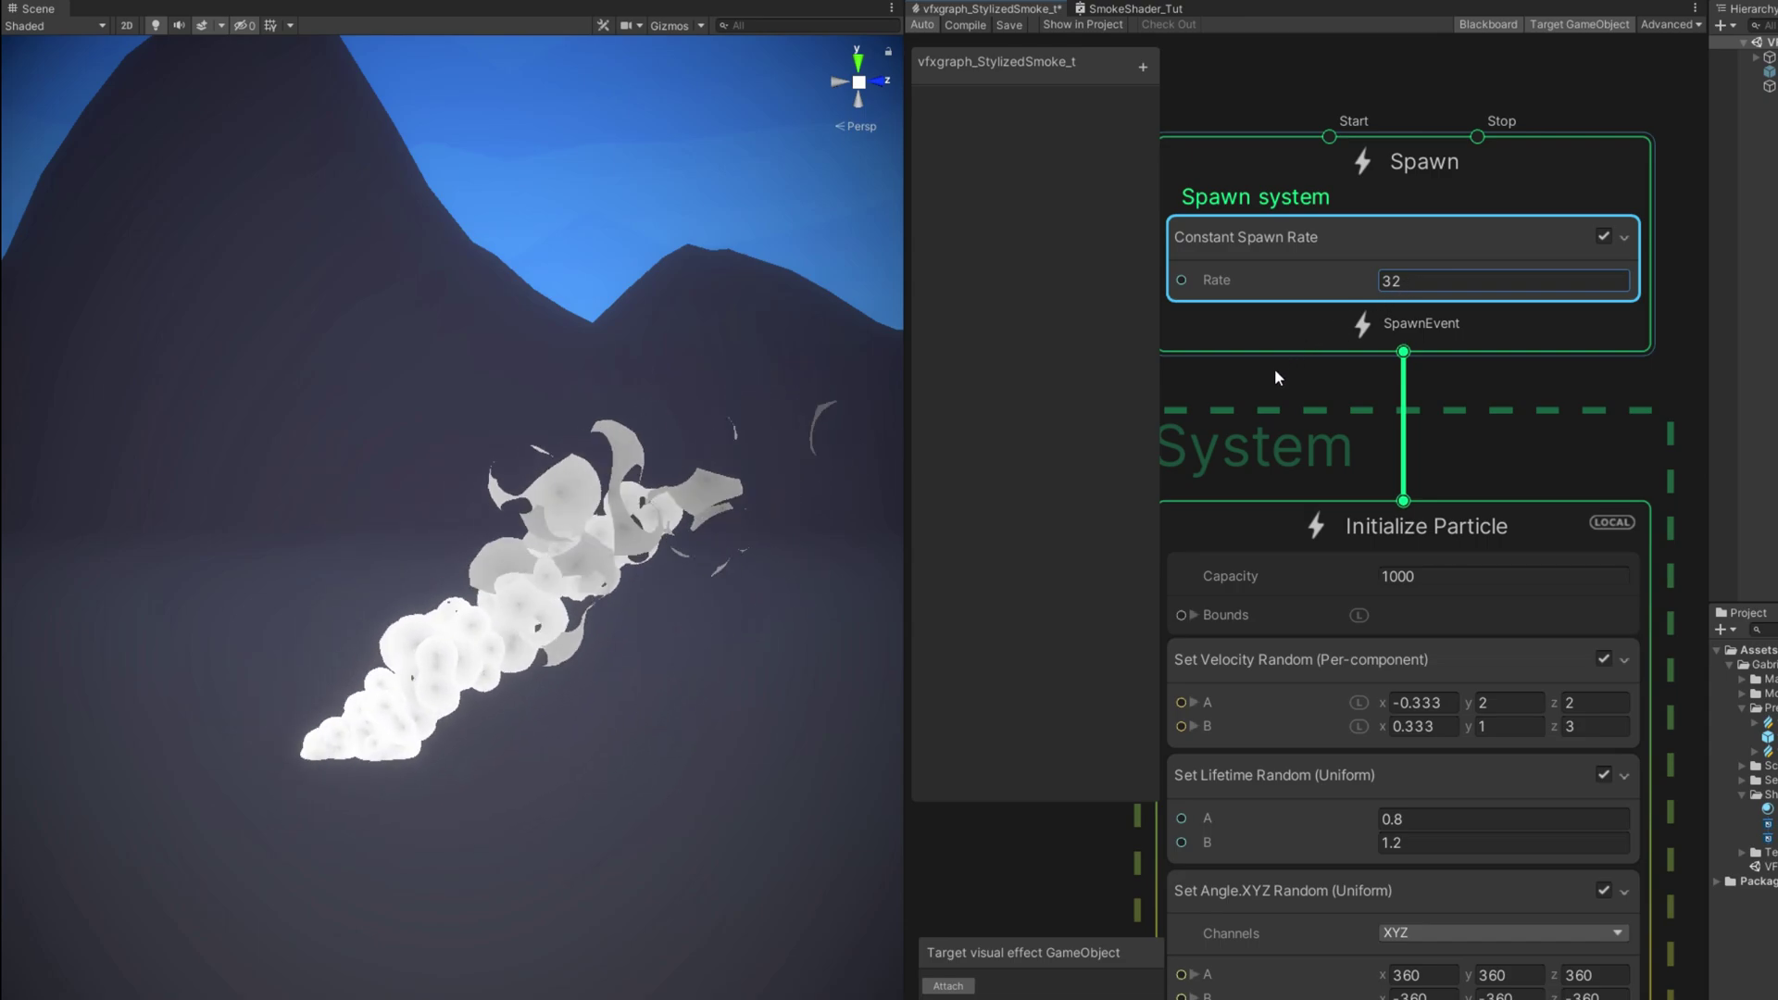
middle_click_drag(1218, 445, 1286, 231)
scroll(1286, 231, "down", 2)
middle_click_drag(1389, 833, 1430, 358)
scroll(1430, 358, "up", 1)
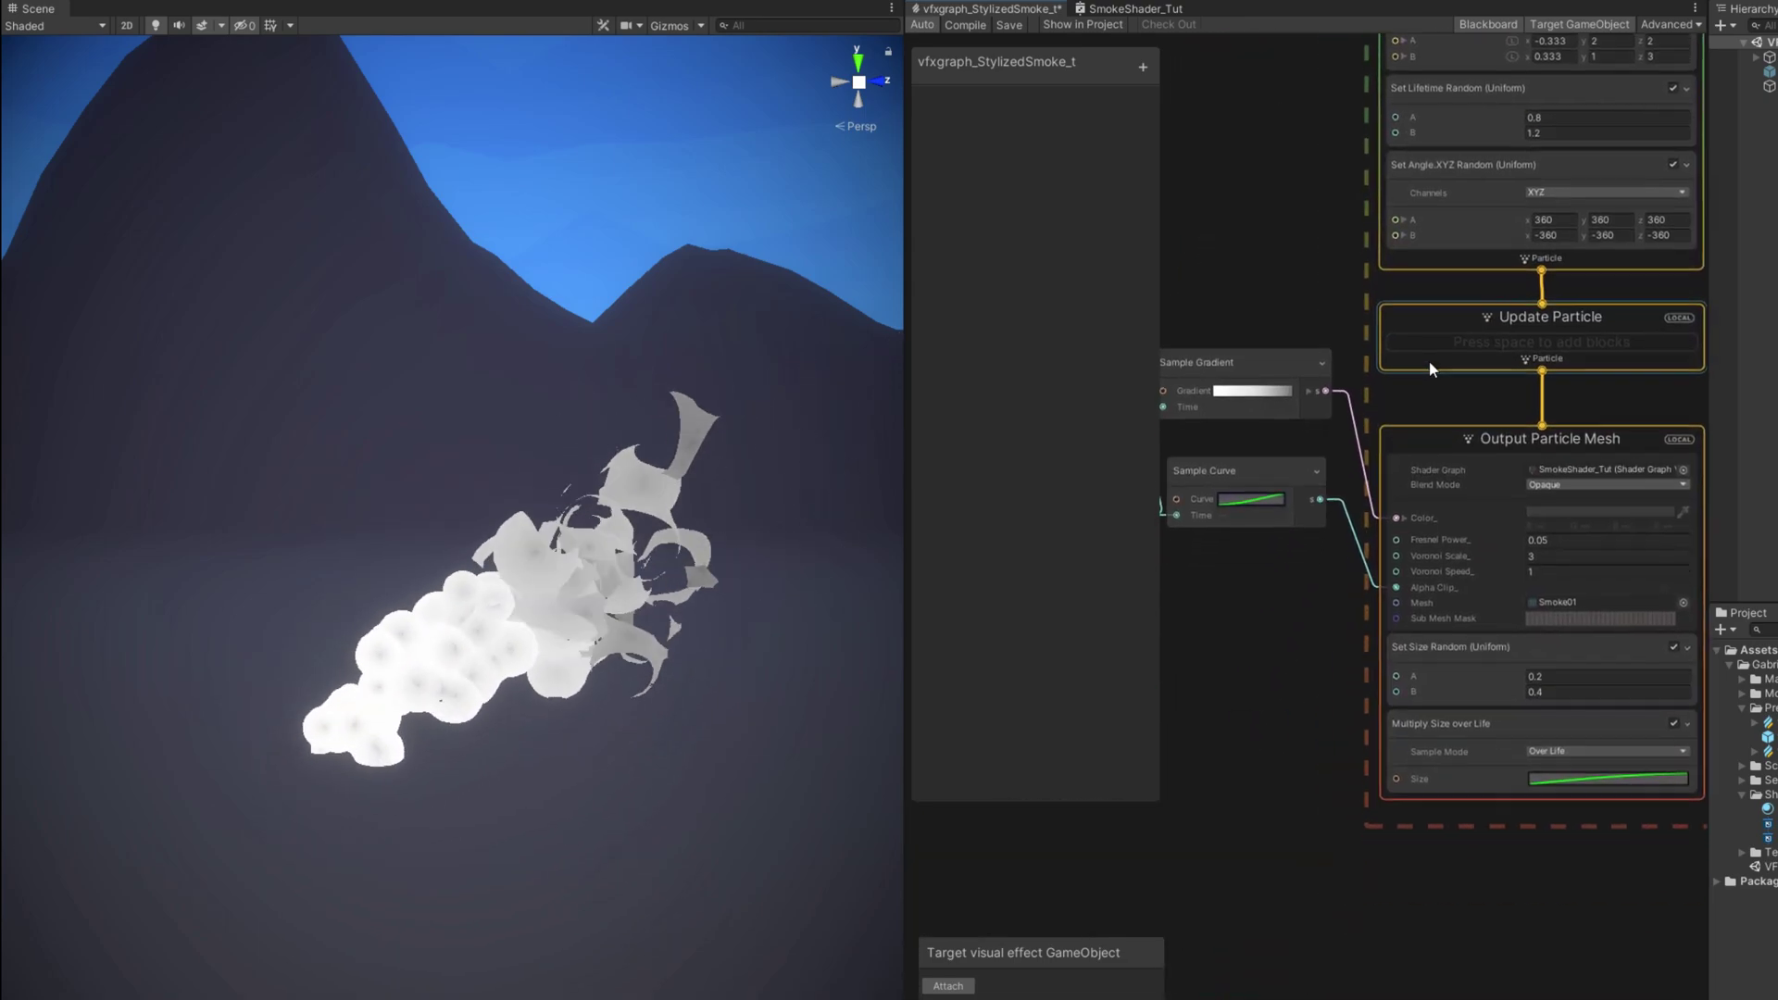
scroll(1232, 539, "down", 1)
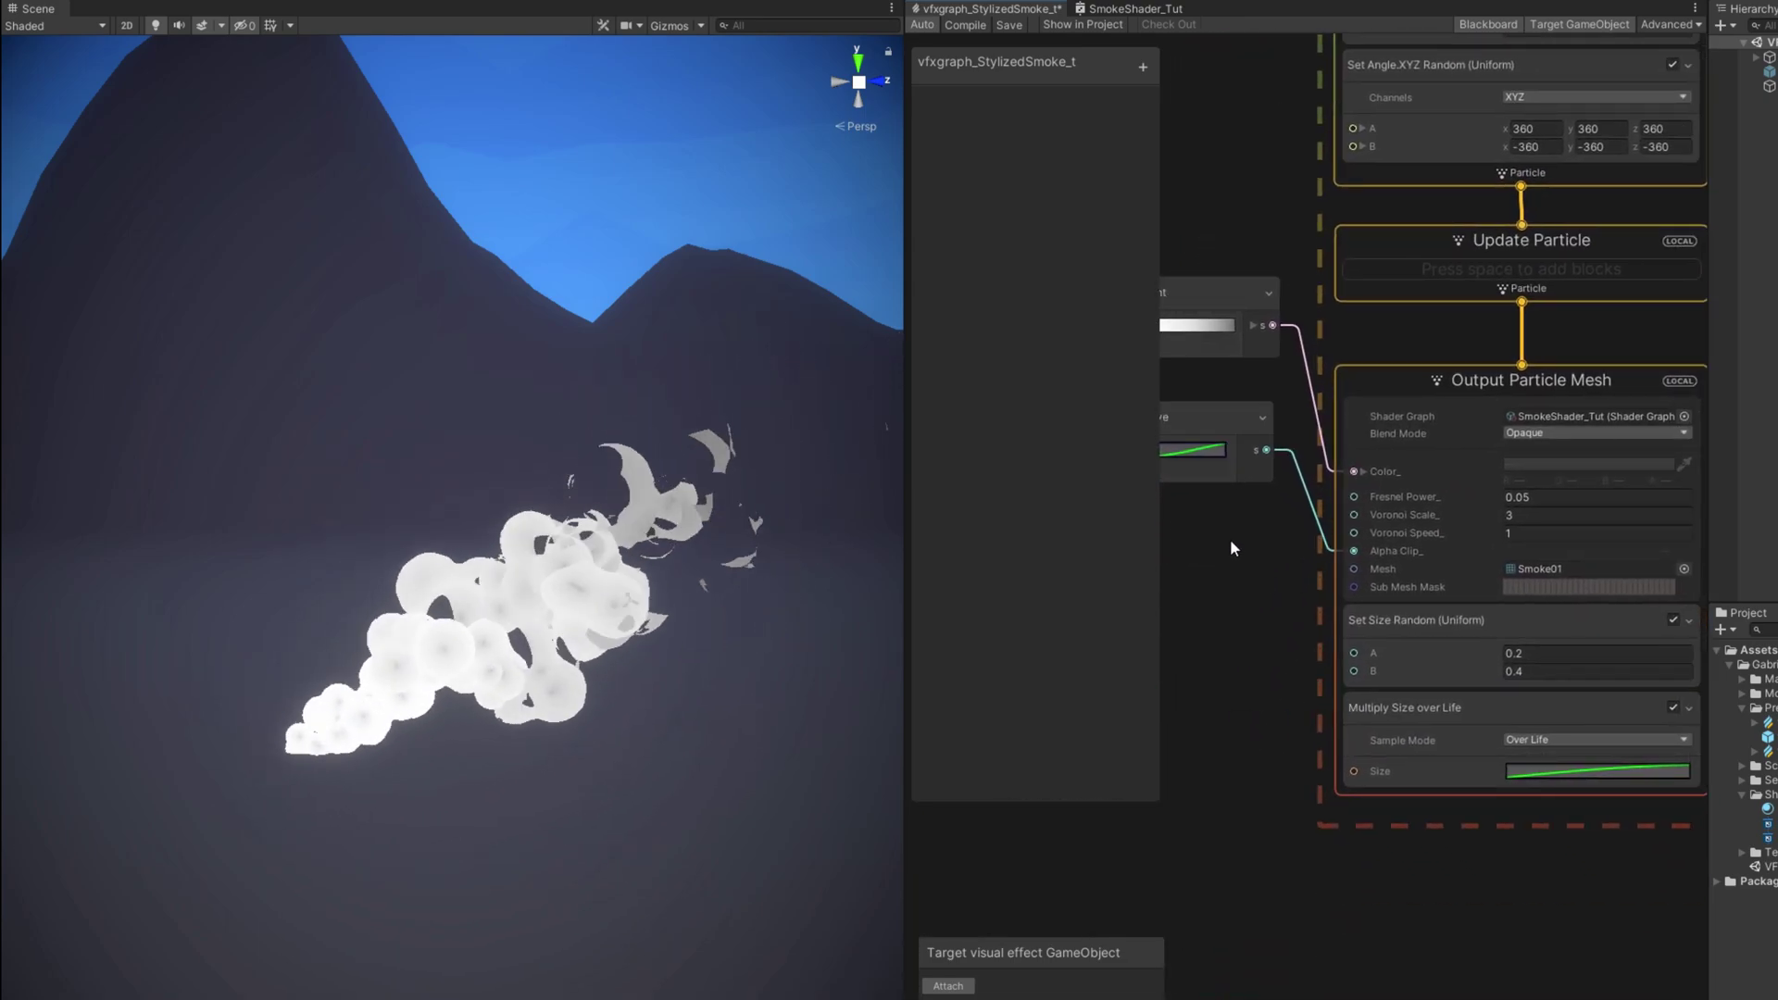
scroll(1367, 552, "up", 1)
scroll(1333, 500, "up", 1)
Step: Reshape the Sample Curve so it bottoms near (0.19, 0.09) and bows steeply up to 1
left_click(1325, 461)
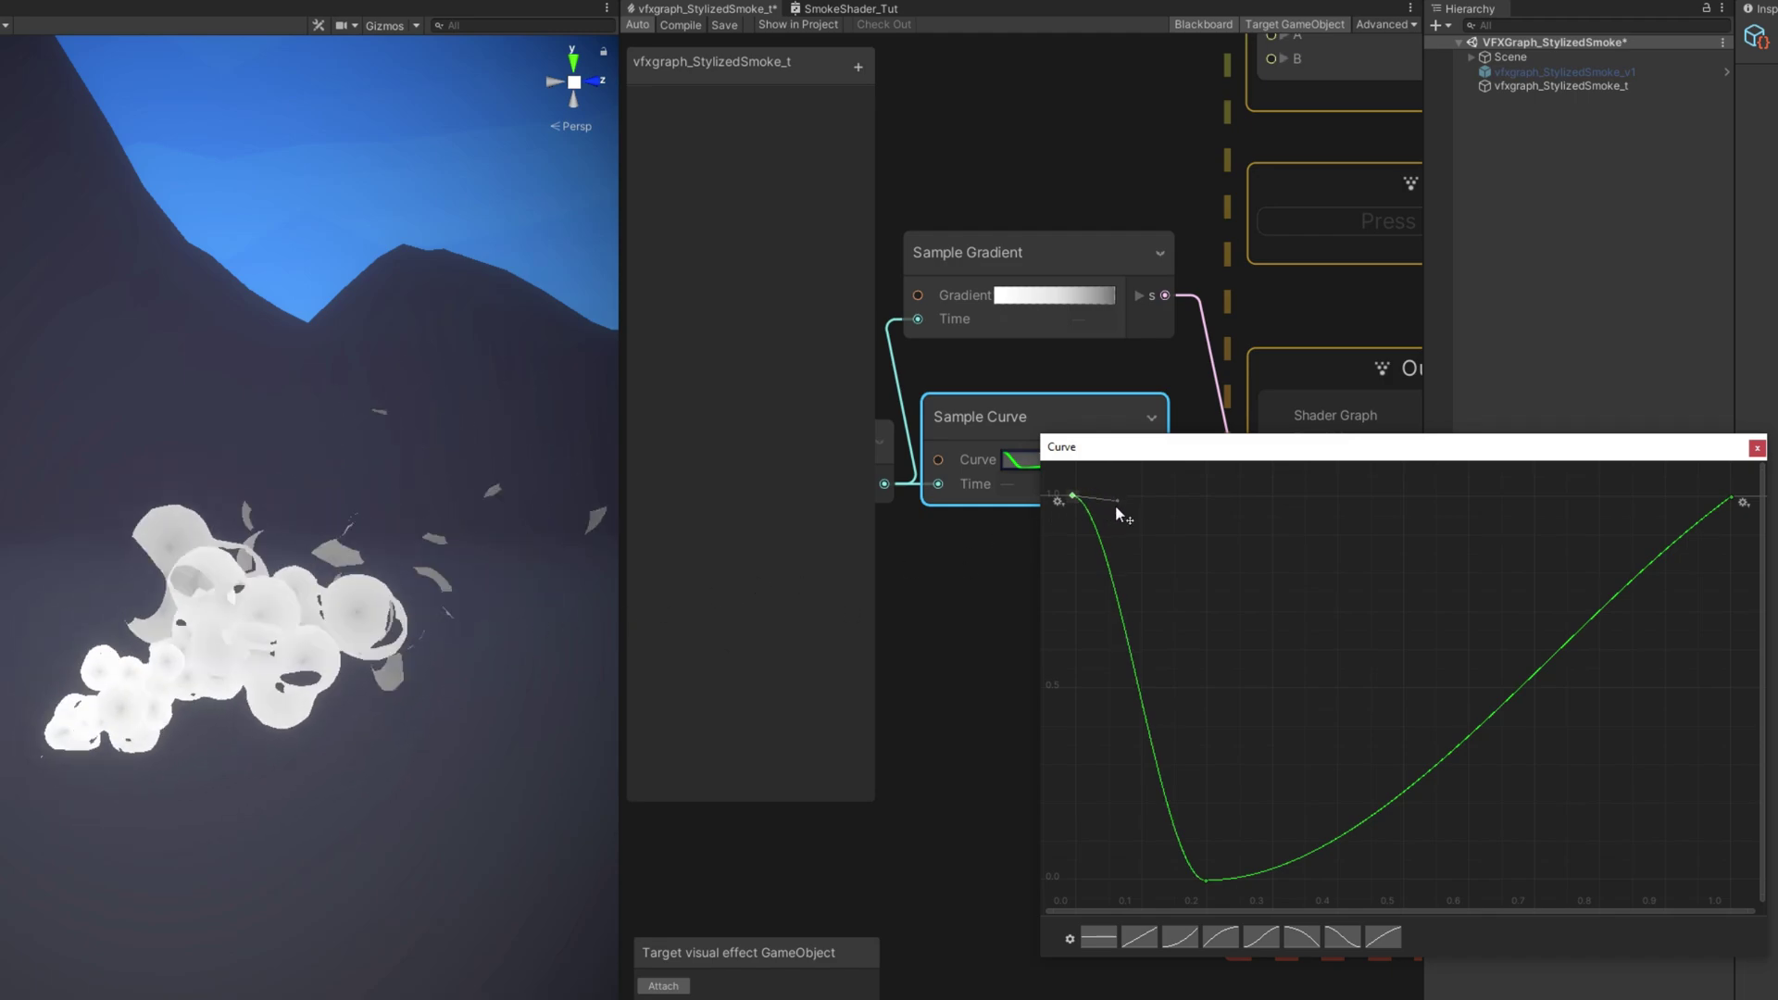
left_click_drag(1213, 885, 1220, 810)
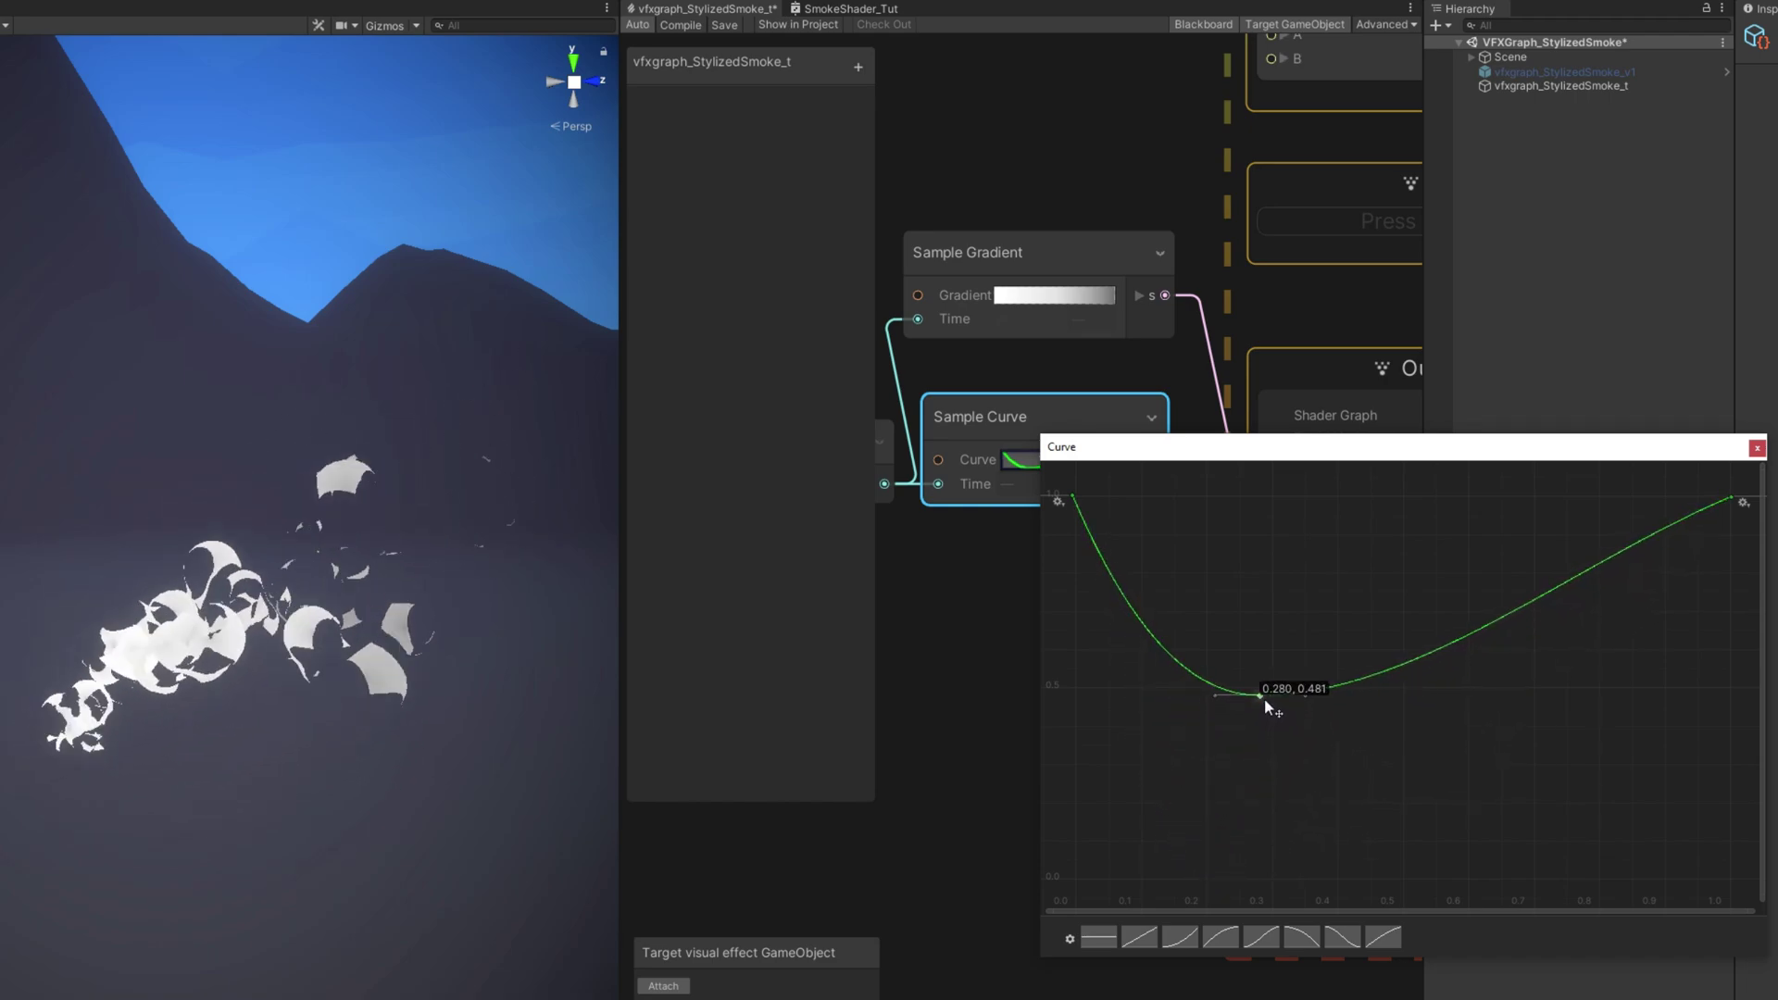
left_click_drag(1265, 700, 1208, 851)
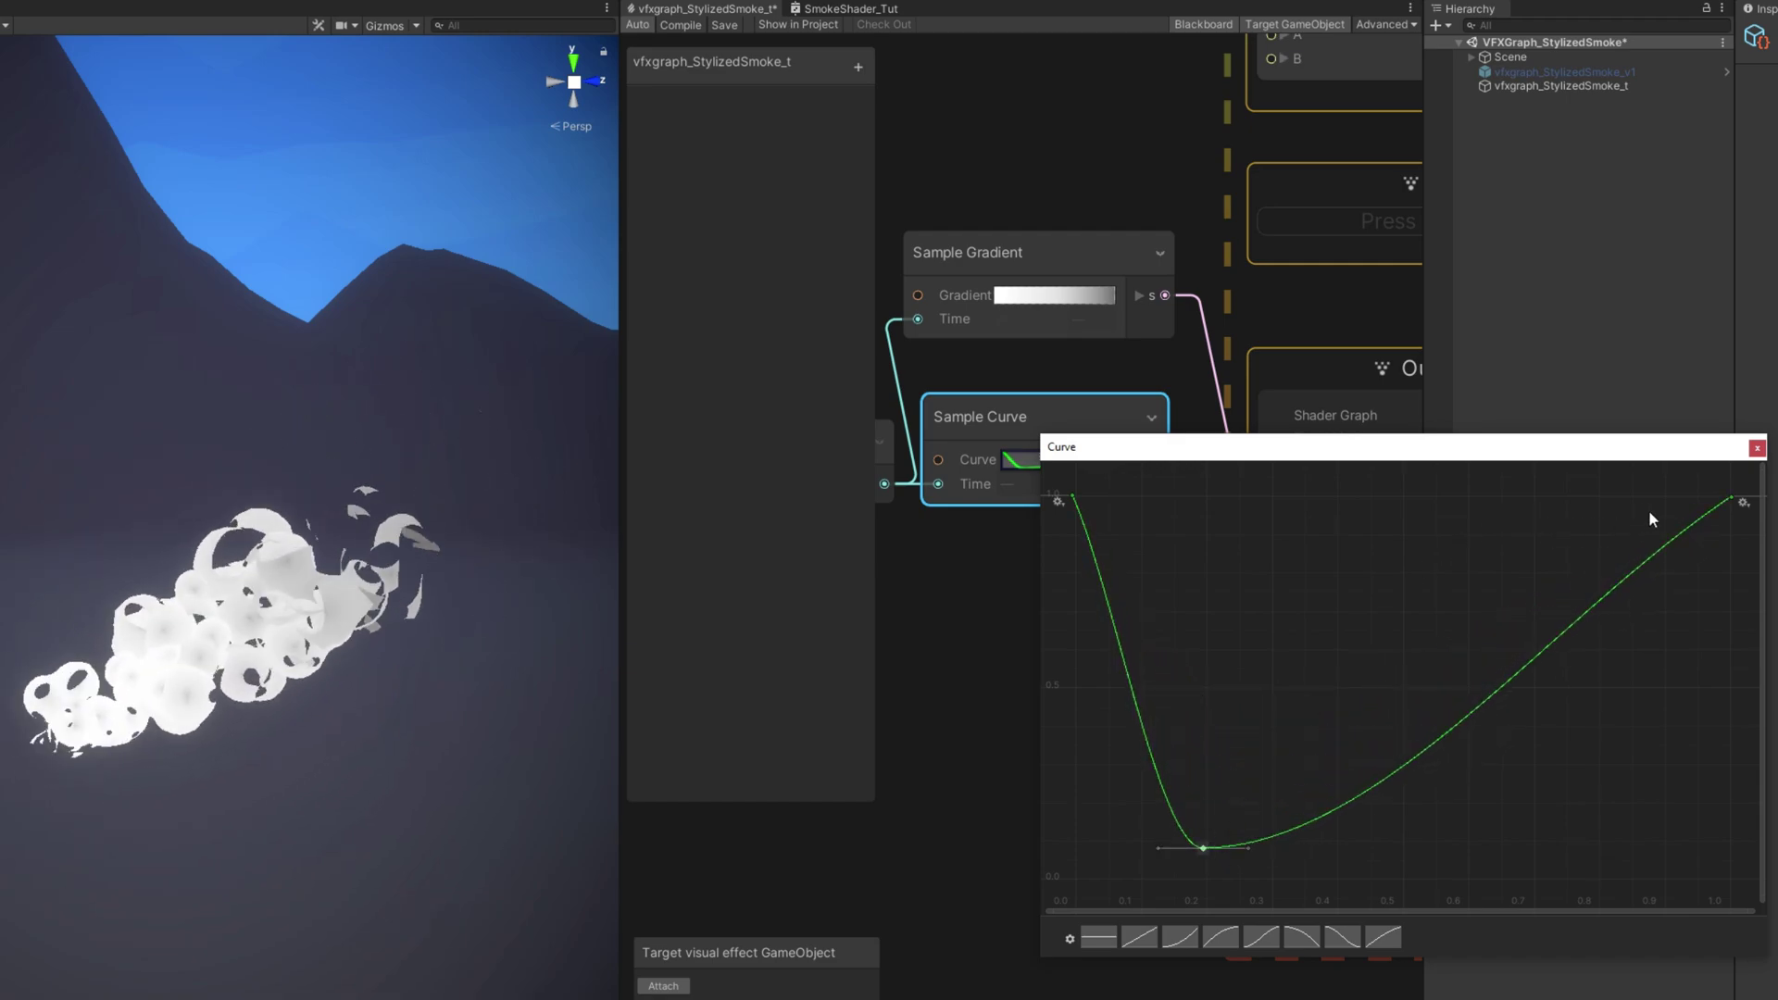
left_click_drag(1670, 514, 1671, 590)
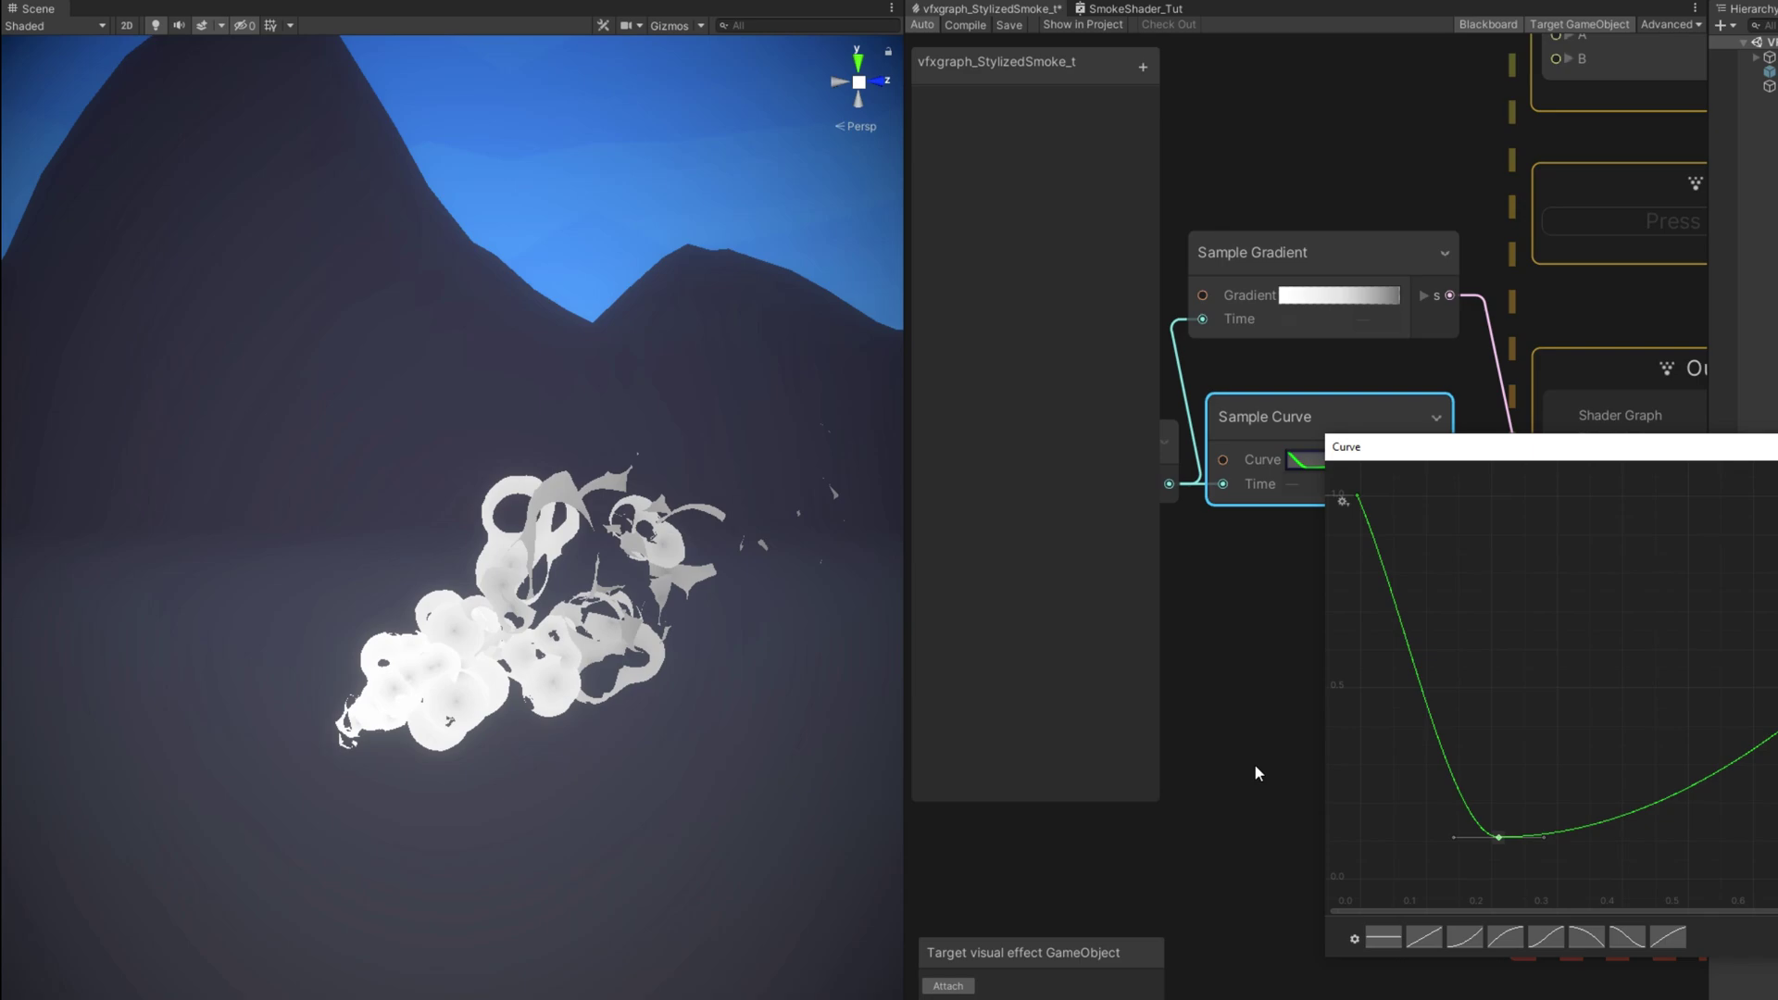
Step: Close the curve editor and rearrange the lifetime and Sample Curve nodes to make room
left_click(968, 766)
middle_click_drag(1431, 687, 1095, 706)
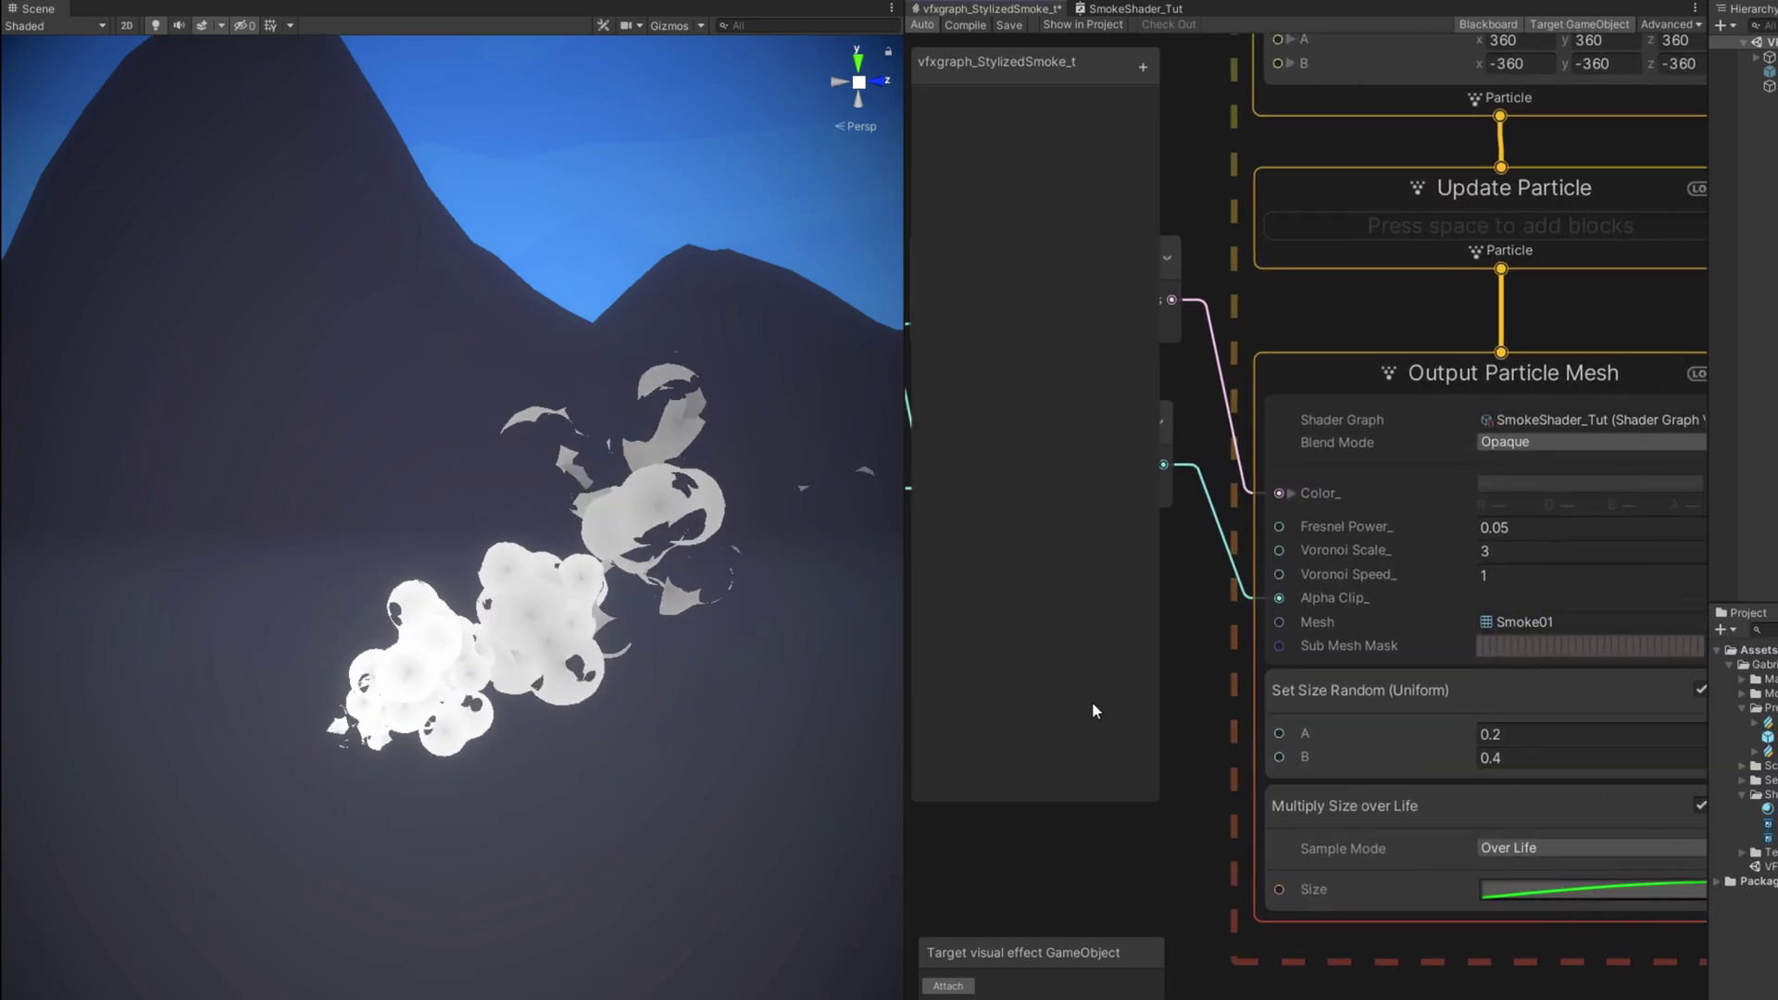
scroll(1096, 706, "up", 1)
left_click_drag(917, 848, 750, 850)
middle_click_drag(1049, 839, 1233, 611)
scroll(1300, 614, "down", 1)
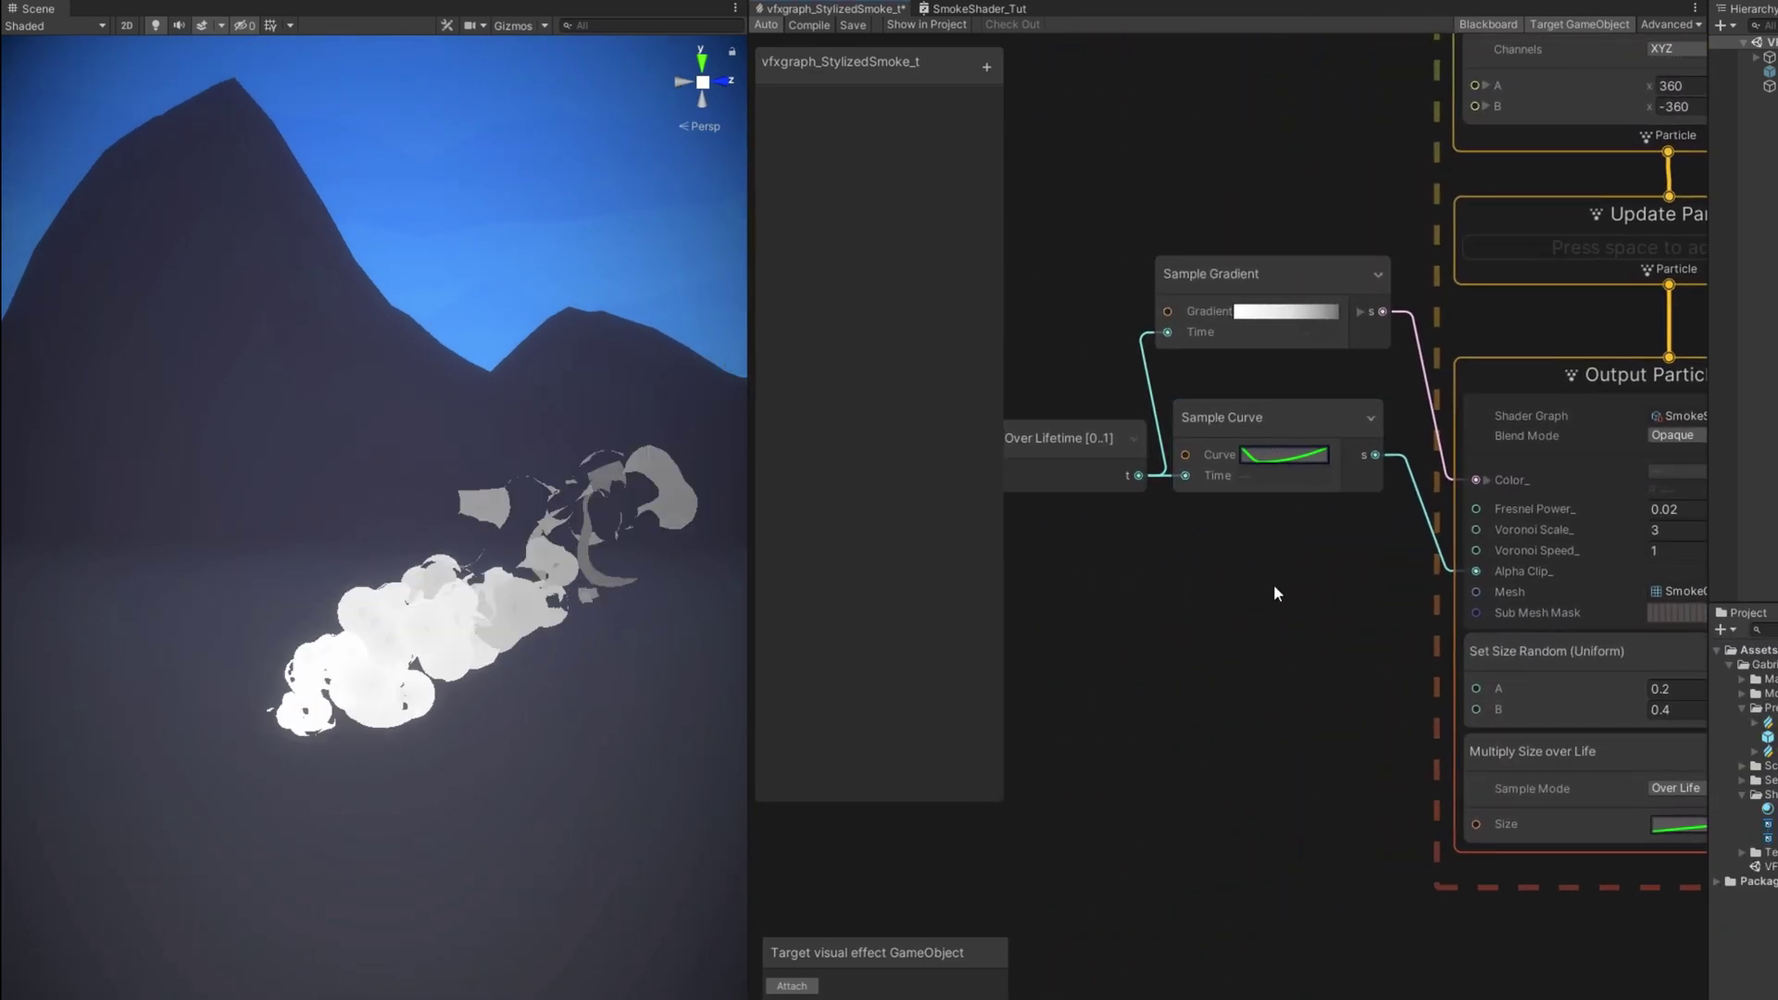
left_click_drag(1274, 594, 1054, 297)
left_click_drag(1250, 428, 1257, 760)
Step: Add a Random Number node above Sample Curve and duplicate it below
key("space")
key("Return")
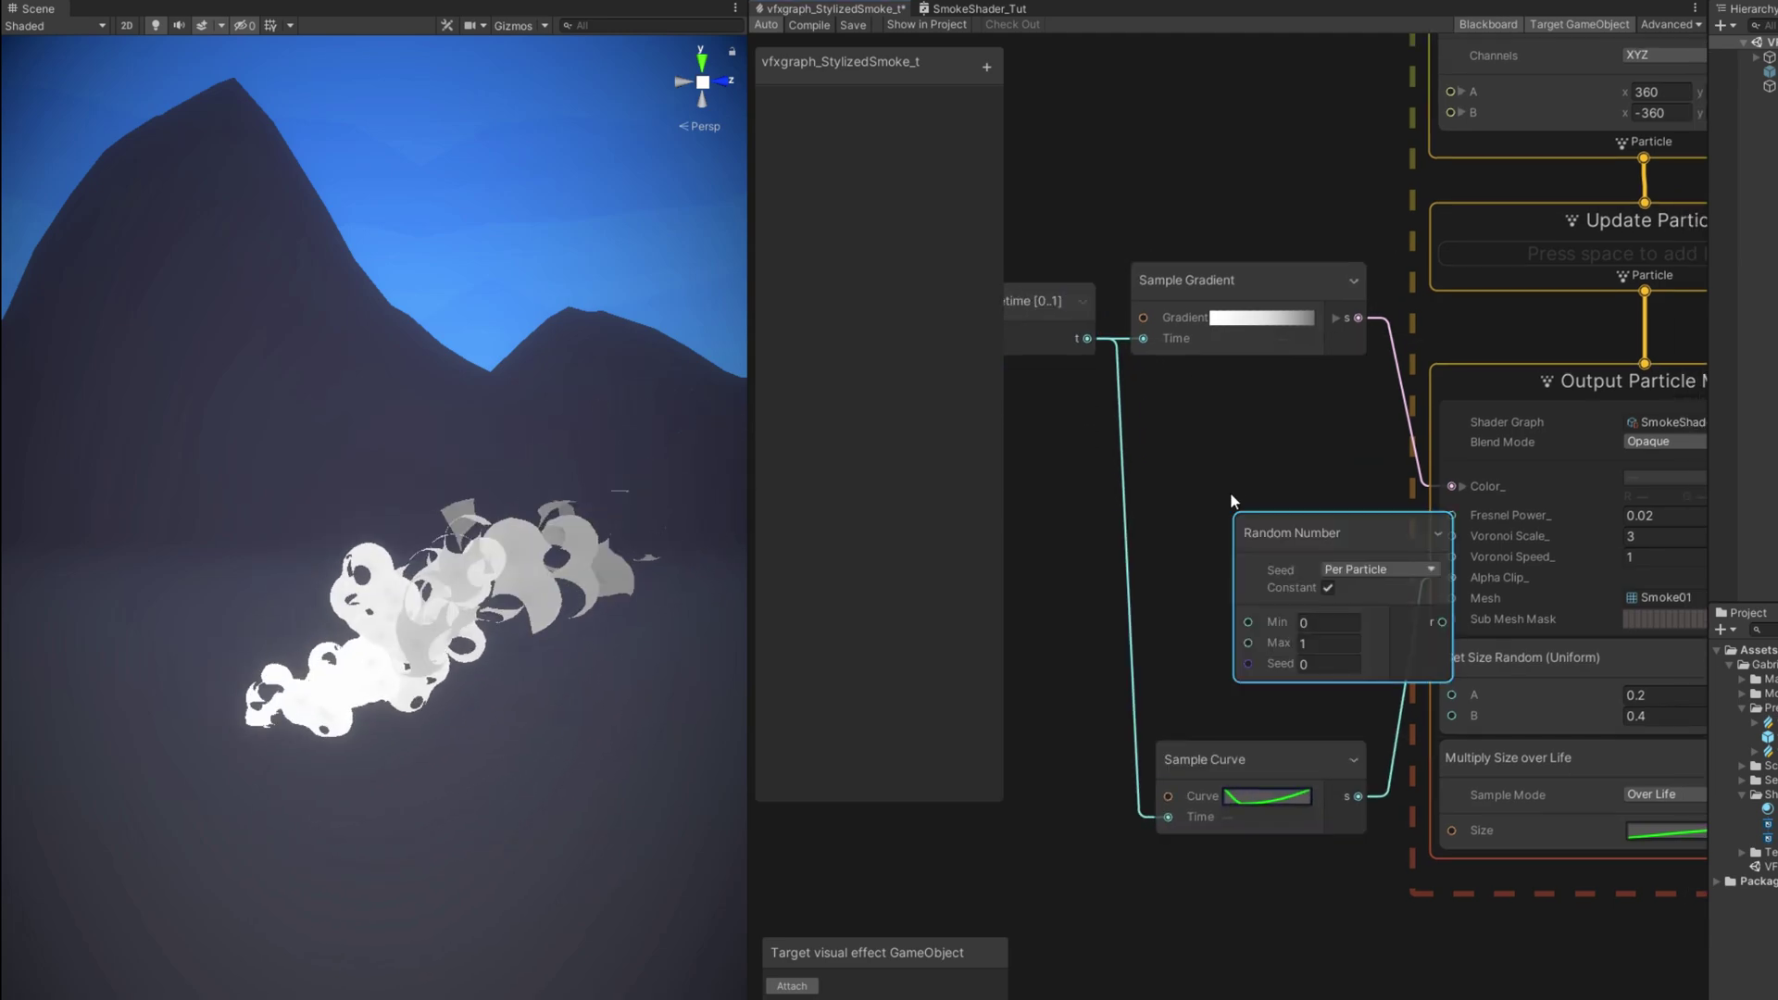
left_click_drag(1304, 554, 1222, 456)
key("ctrl+d")
left_click_drag(1256, 536, 1291, 610)
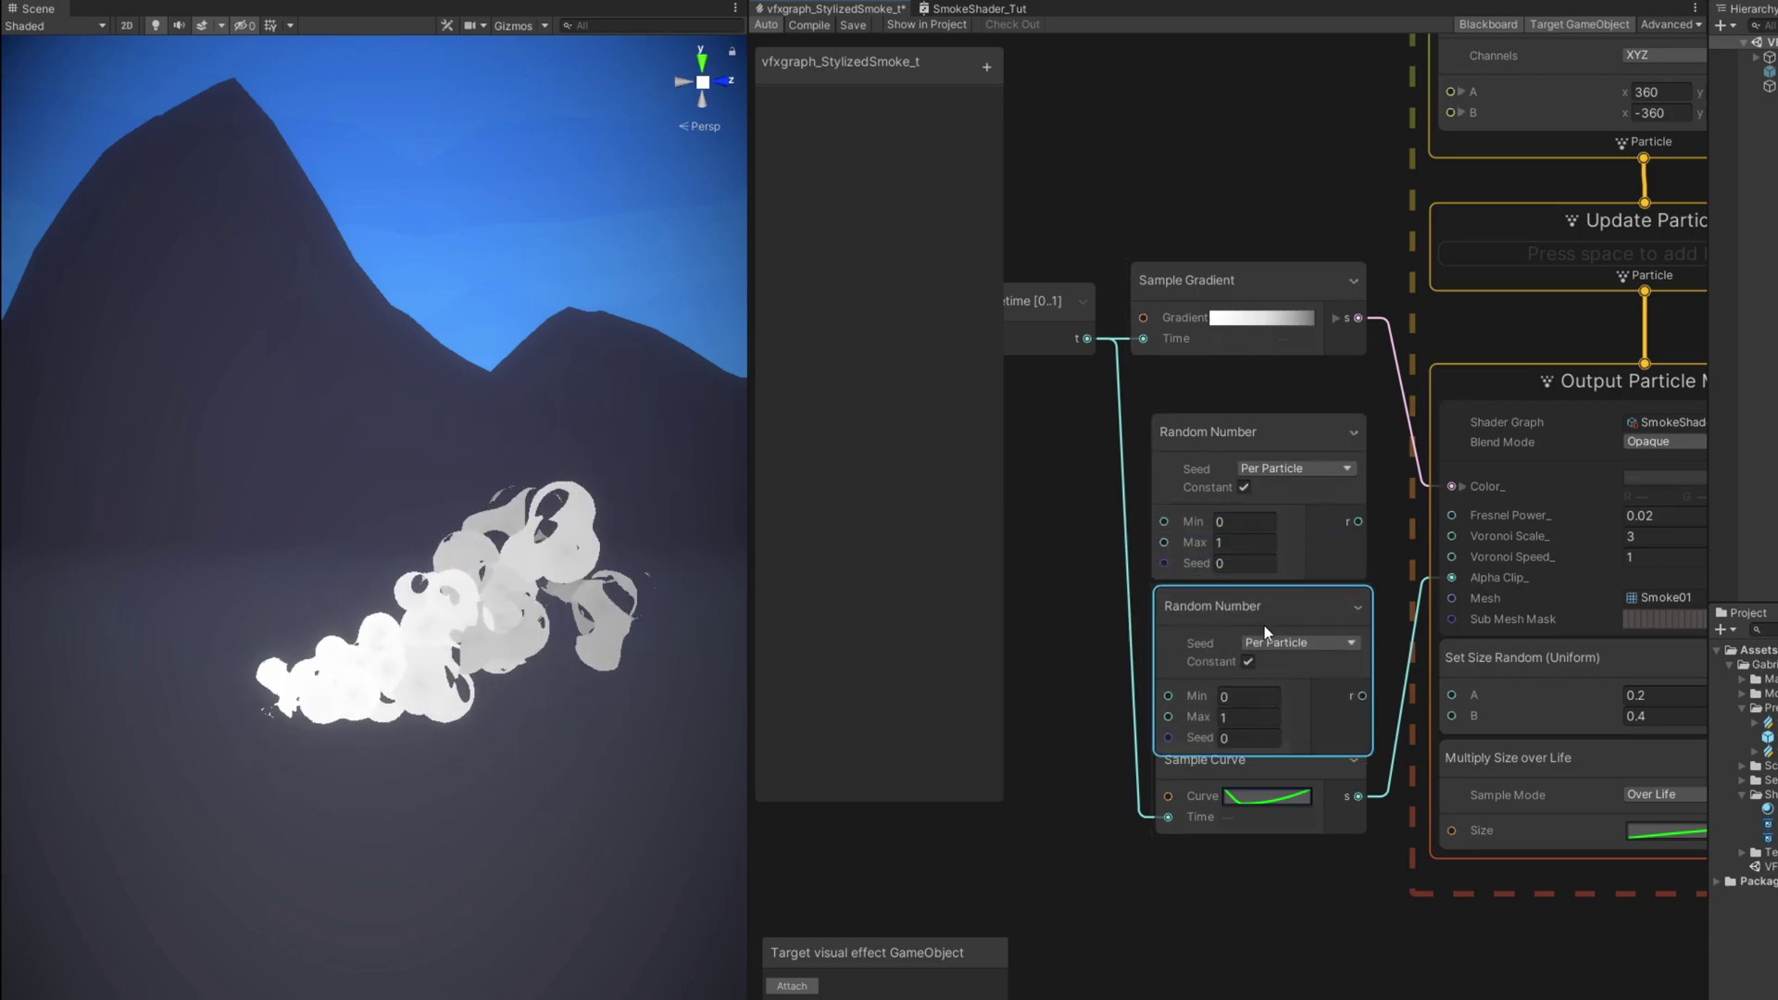
Step: Set the Random Numbers to 2.5–3.5 and 0.5–1, wiring them into Voronoi Scale_ and Voronoi Speed_
left_click(1213, 481, "shift")
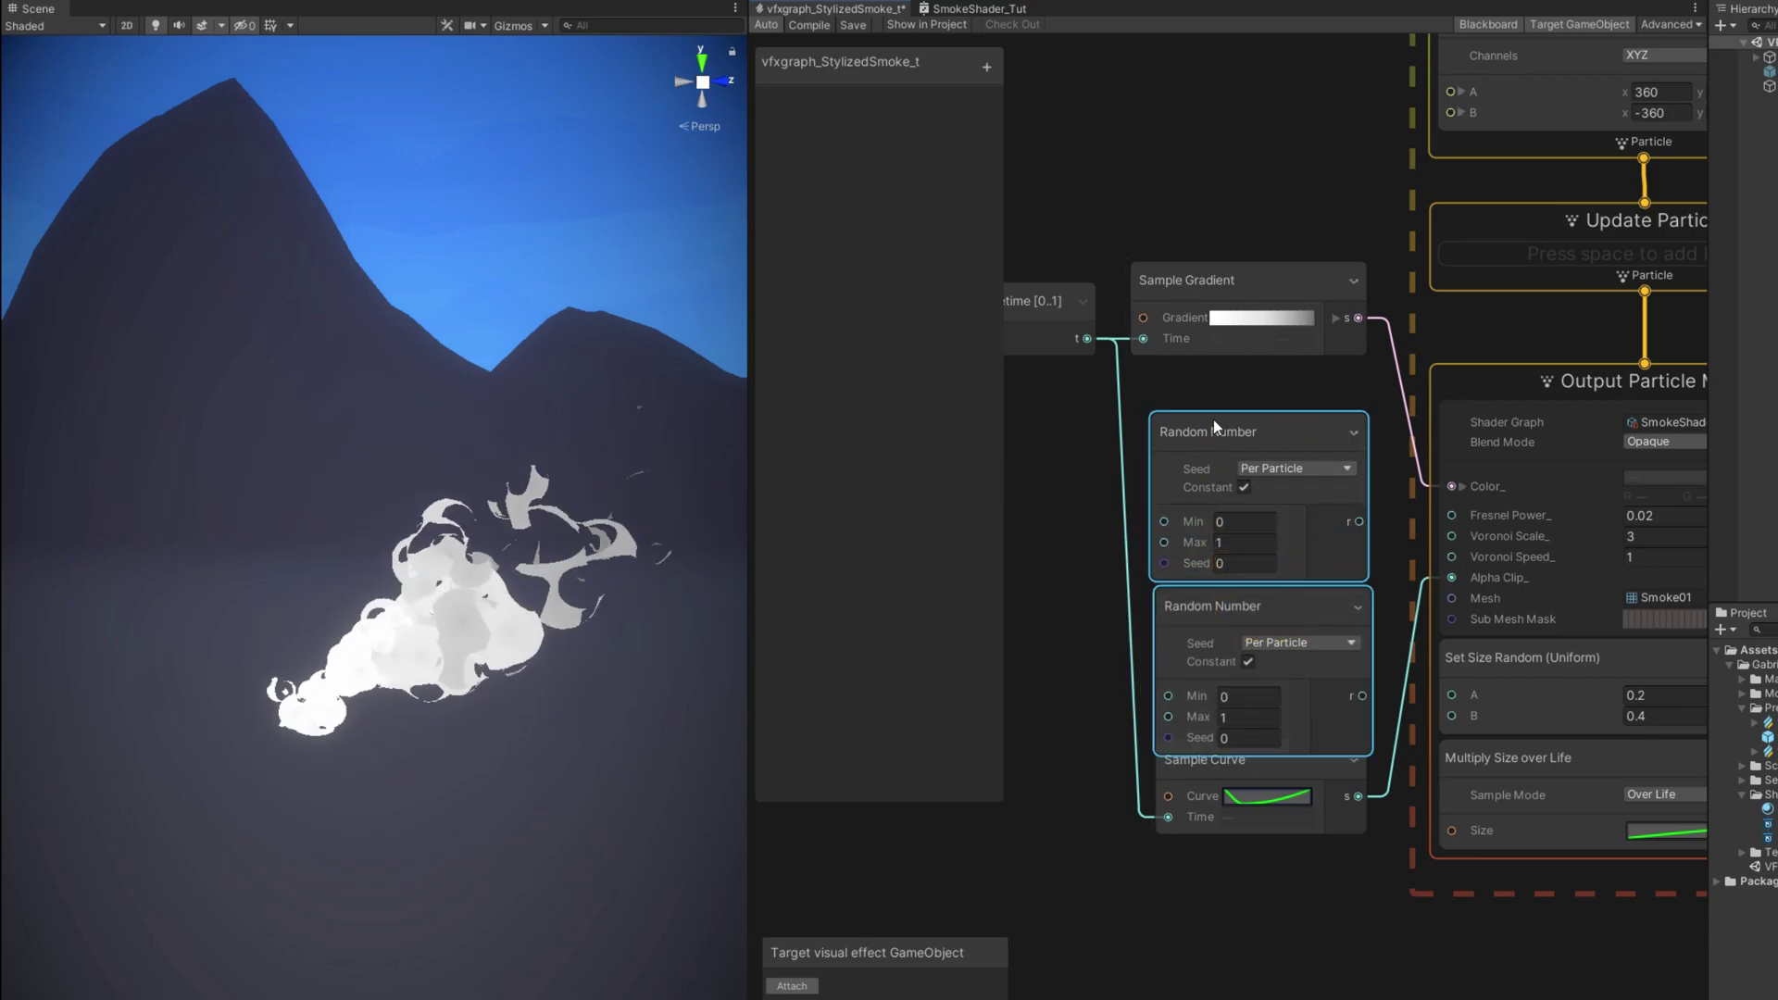
left_click(1301, 346)
scroll(1543, 471, "up", 1)
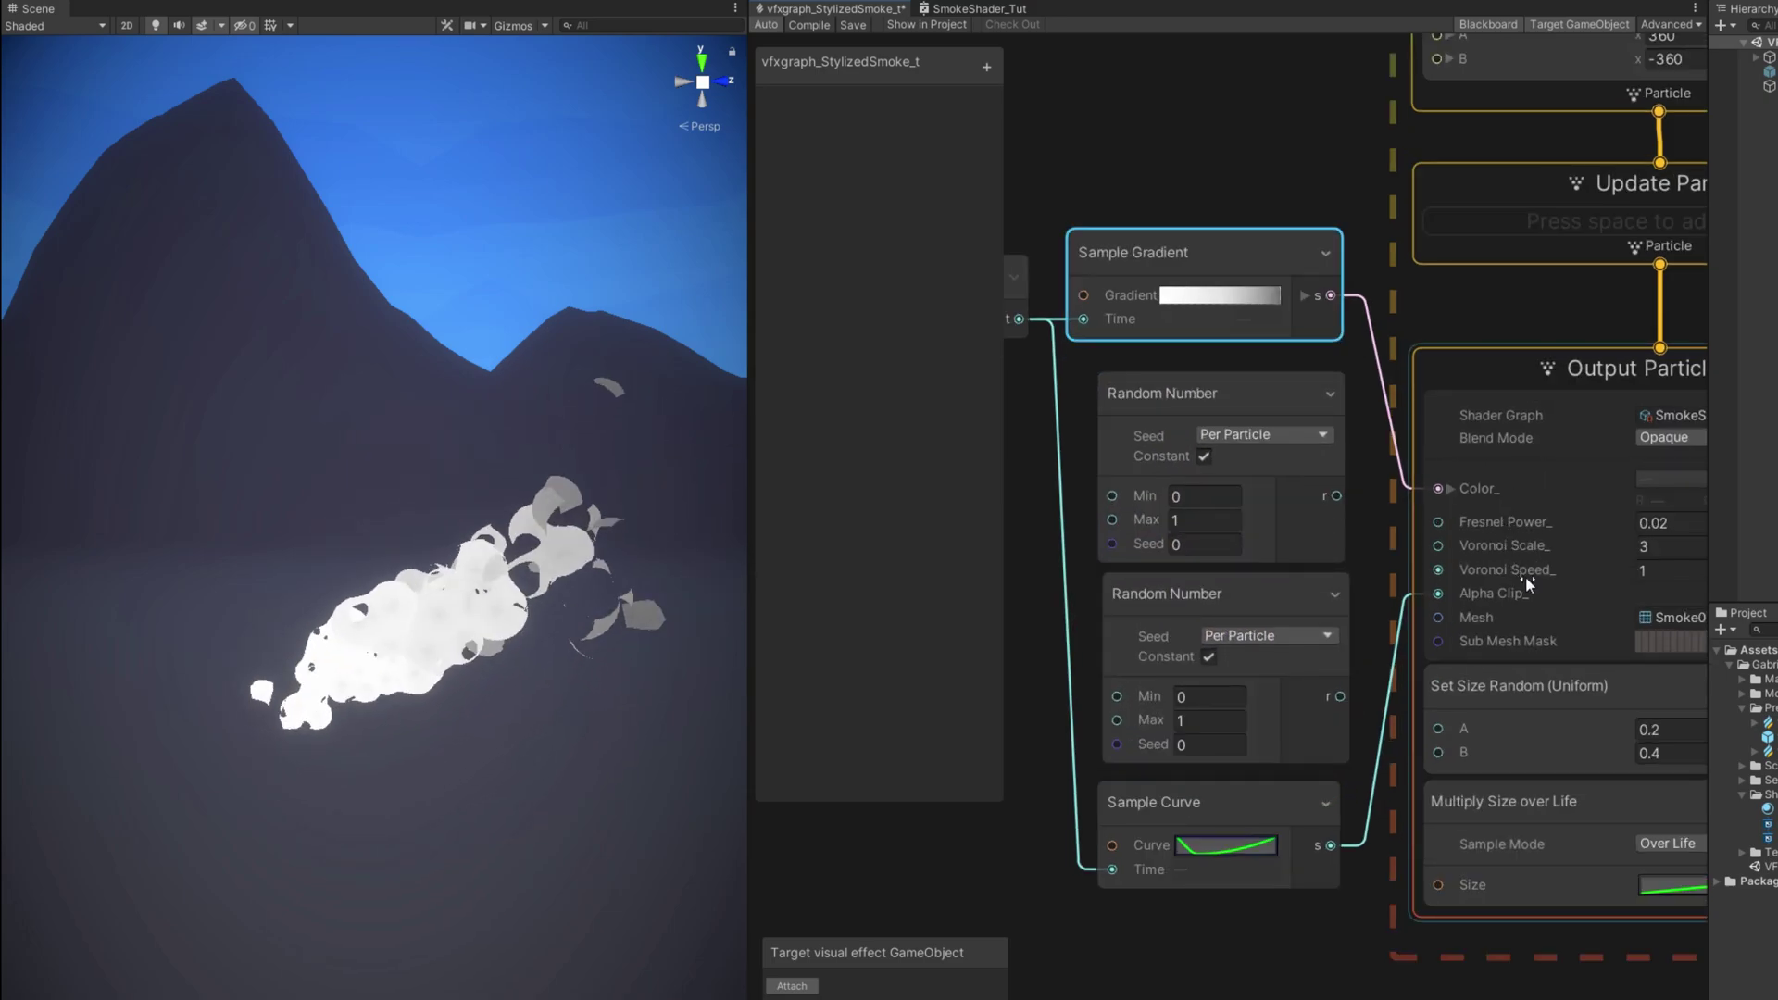
left_click(1204, 497)
type("2.5")
left_click(1218, 520)
type("3.5")
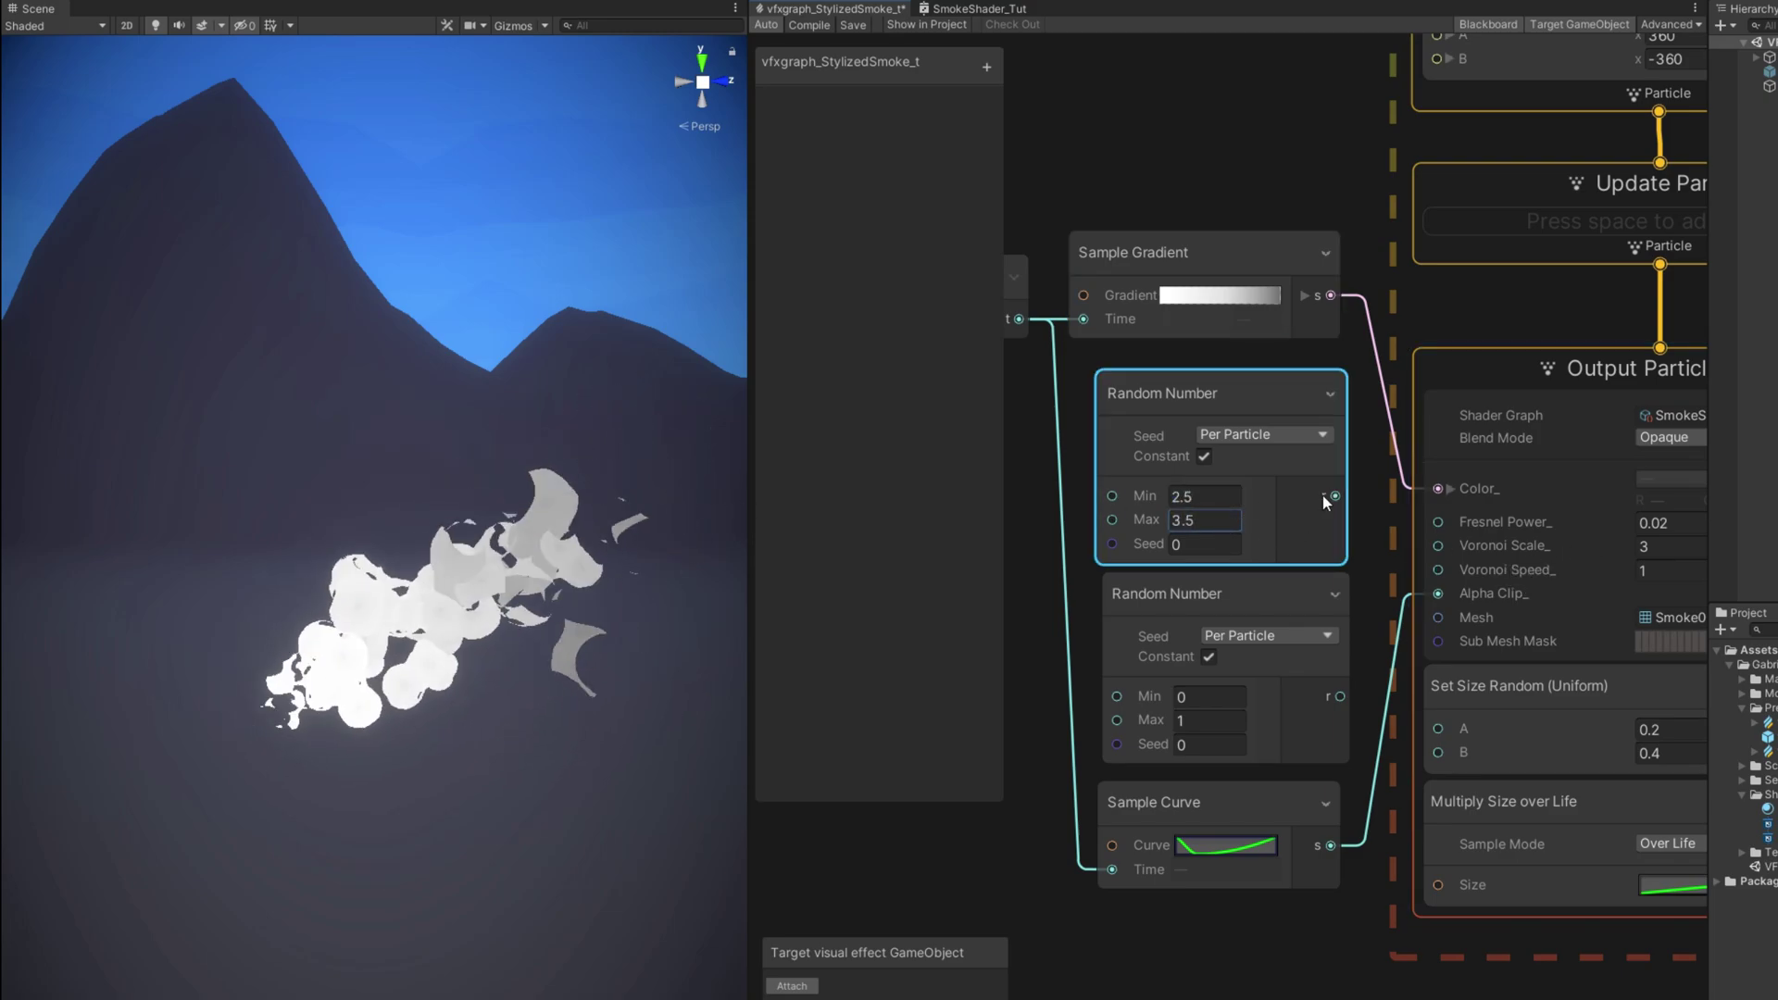
left_click_drag(1334, 496, 1438, 546)
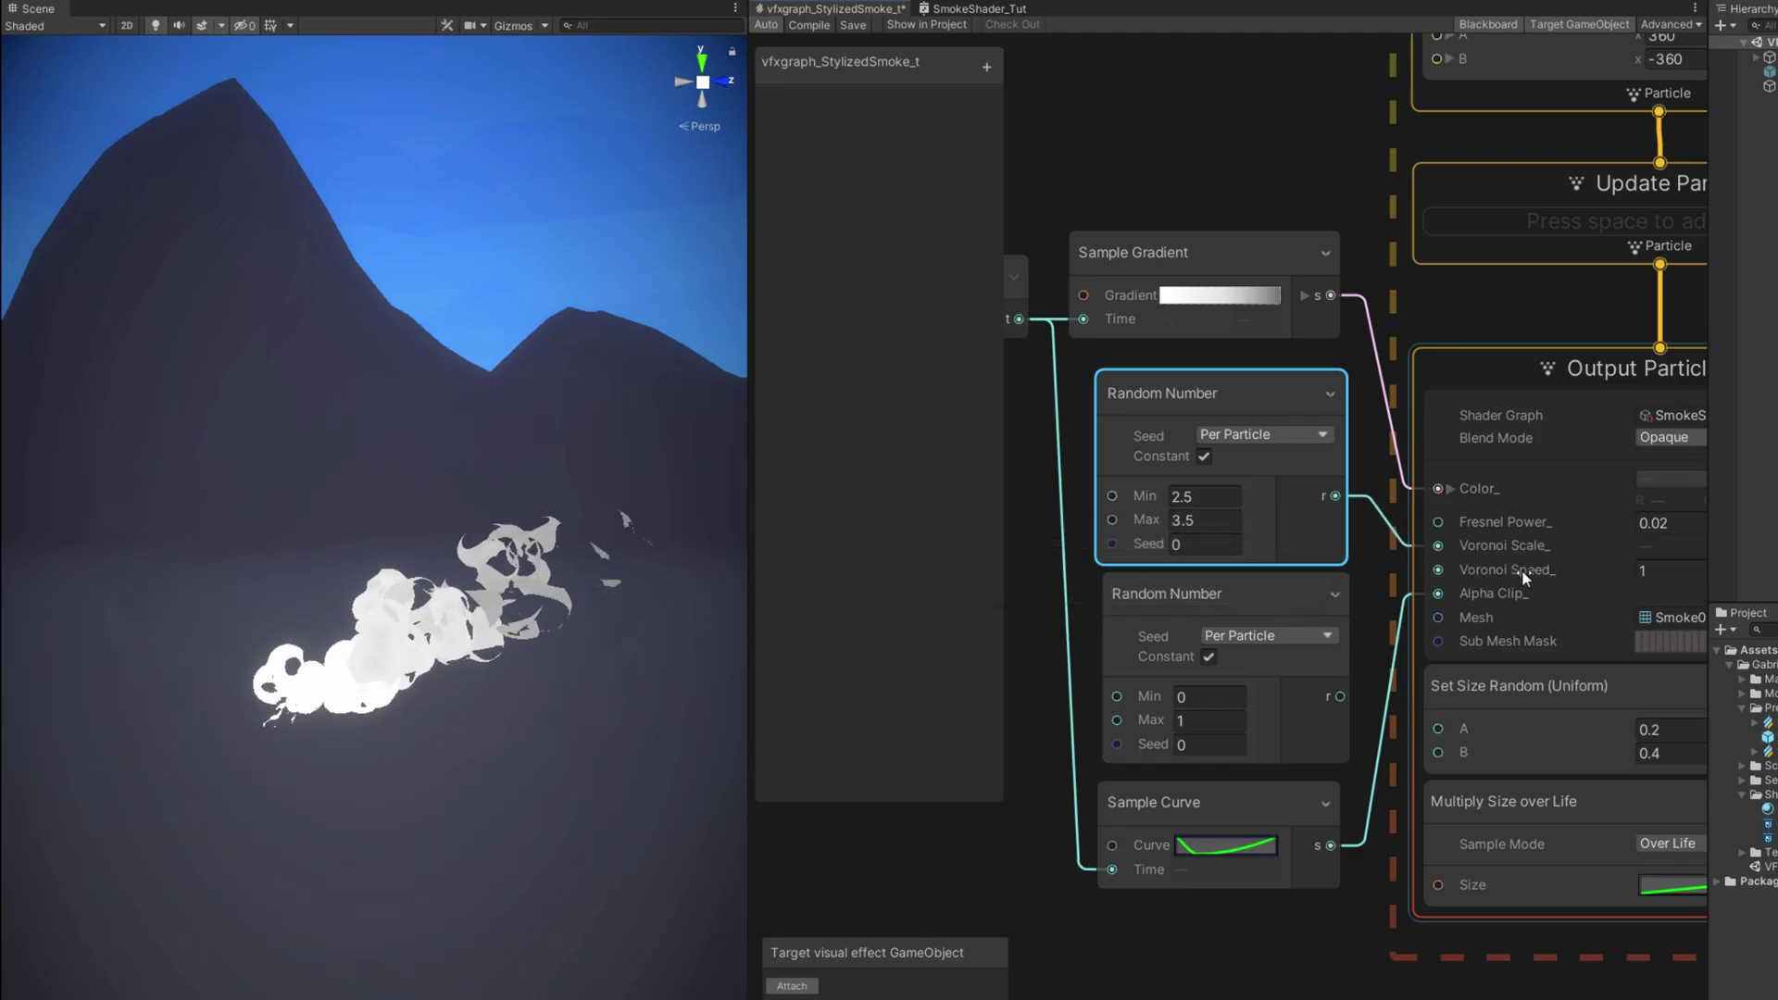
left_click(1208, 697)
type("0.5")
left_click_drag(1348, 694, 1440, 569)
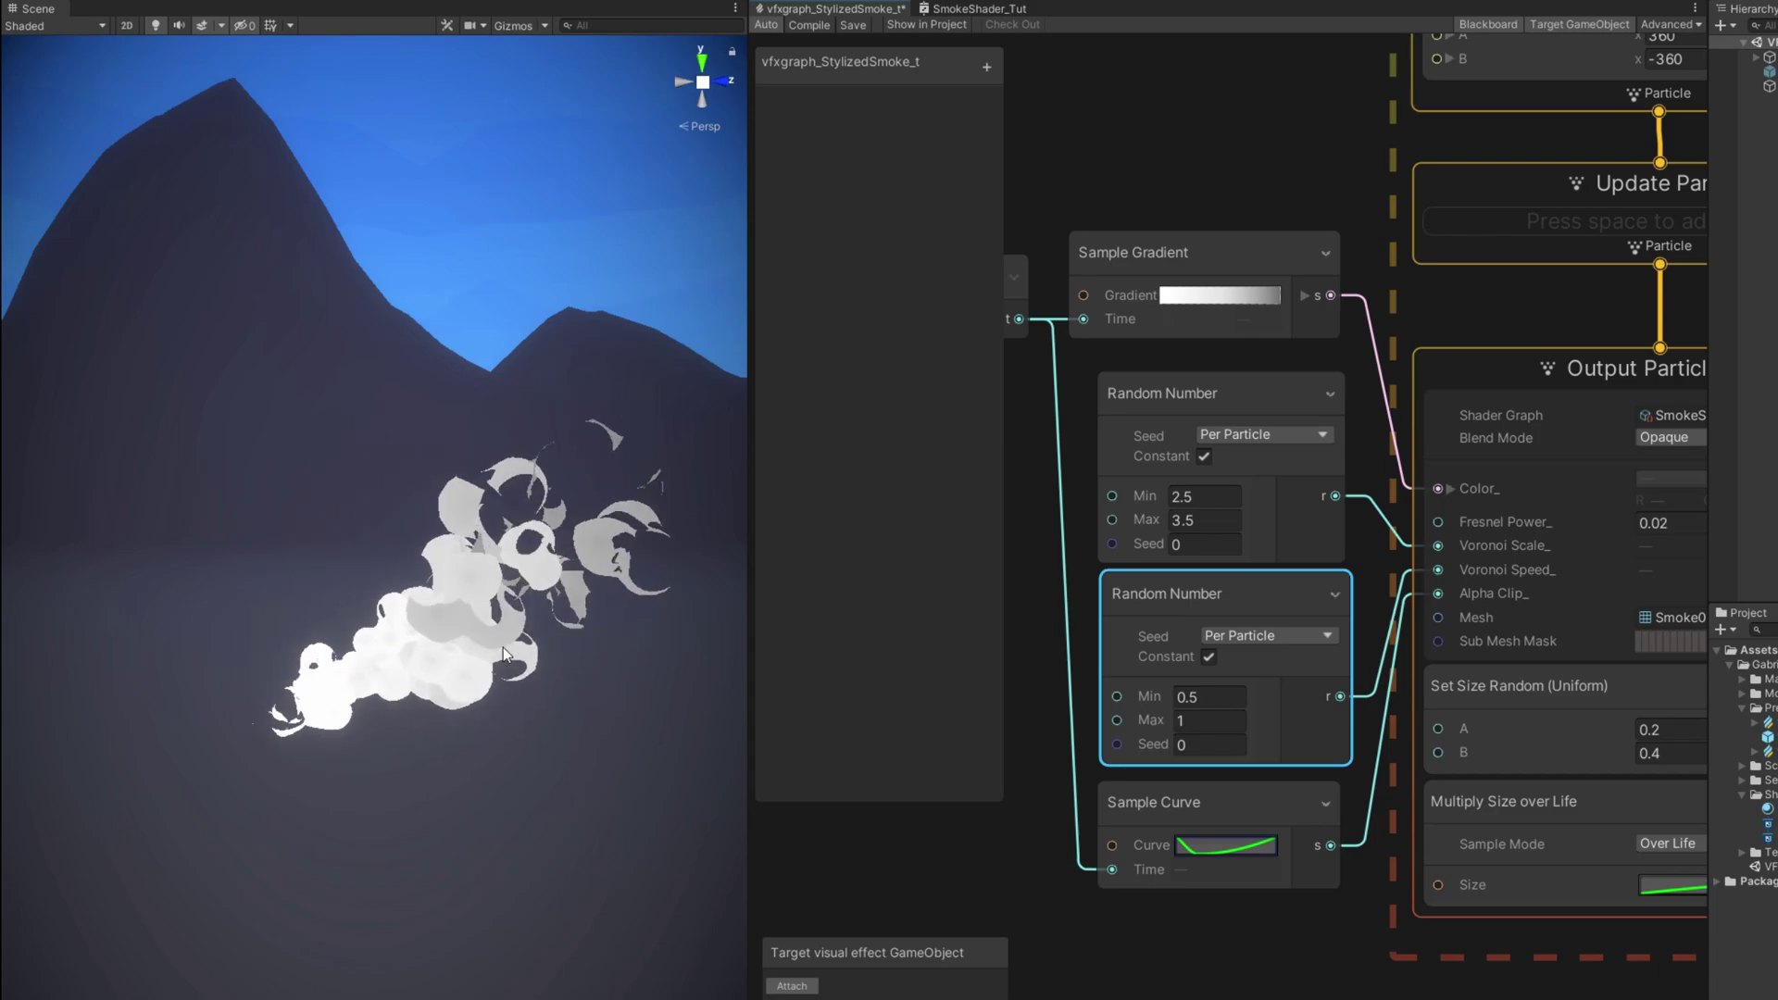
Step: Select the SmokeLifetime parameter in the Blackboard
scroll(1218, 971, "down", 2)
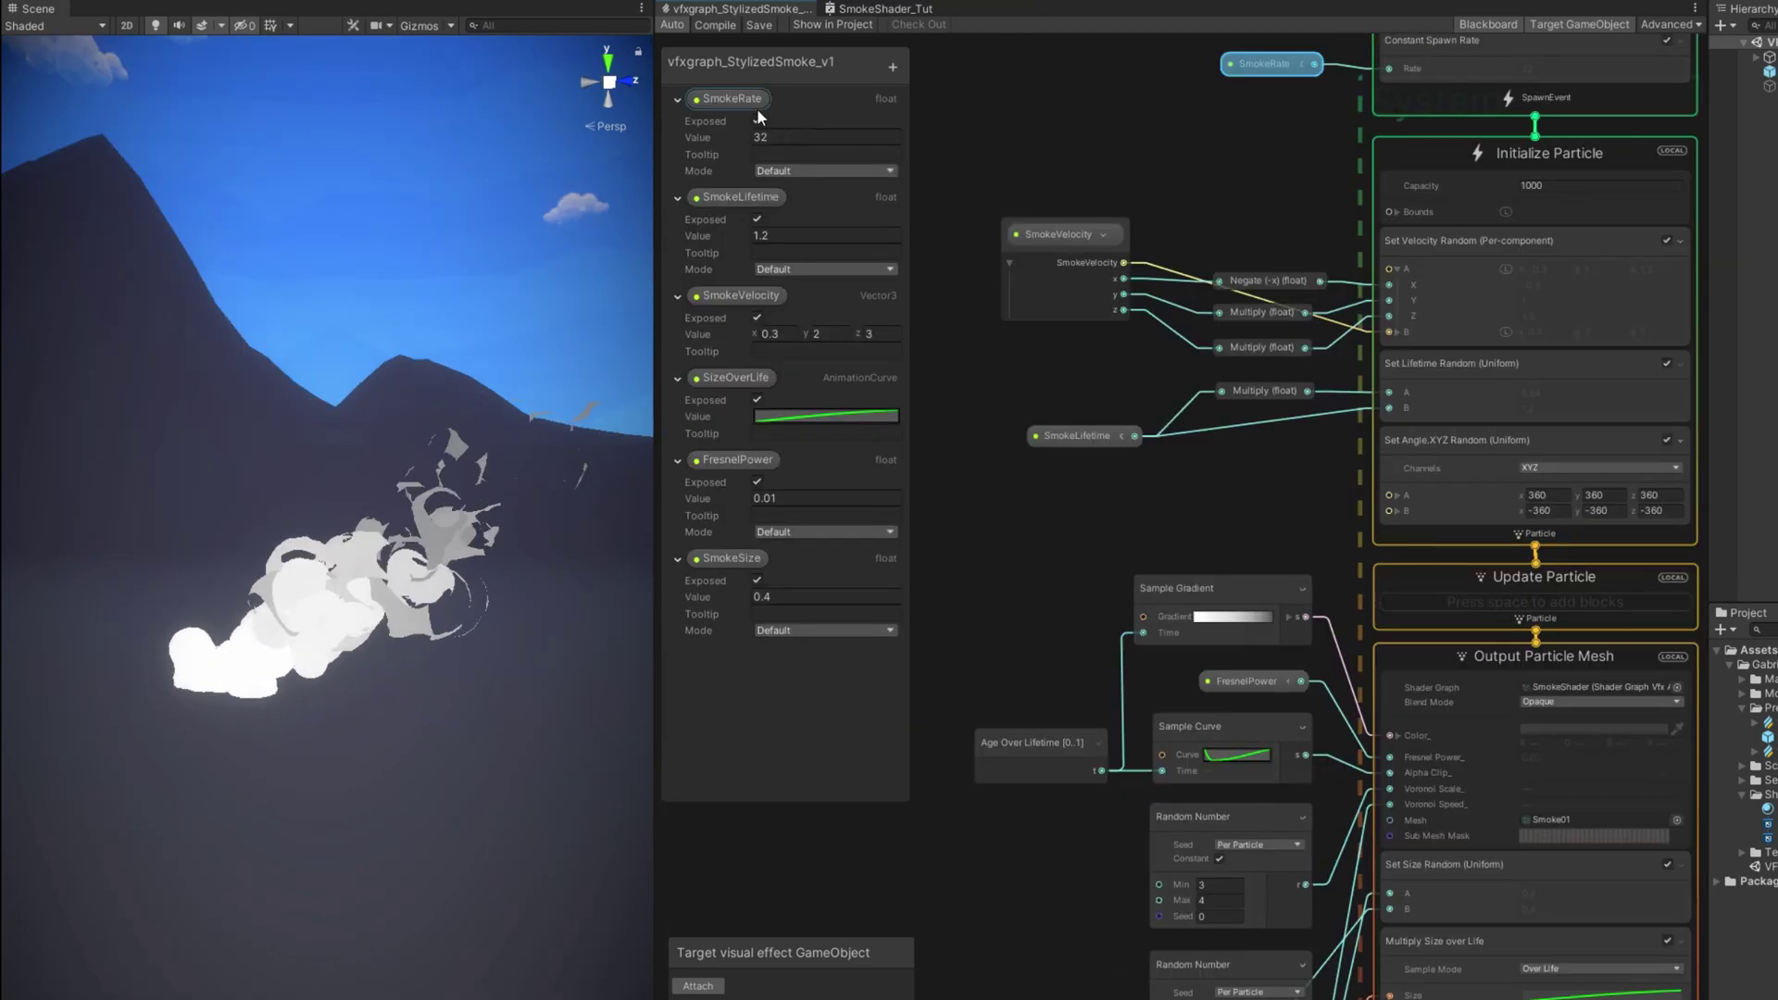
left_click(736, 199)
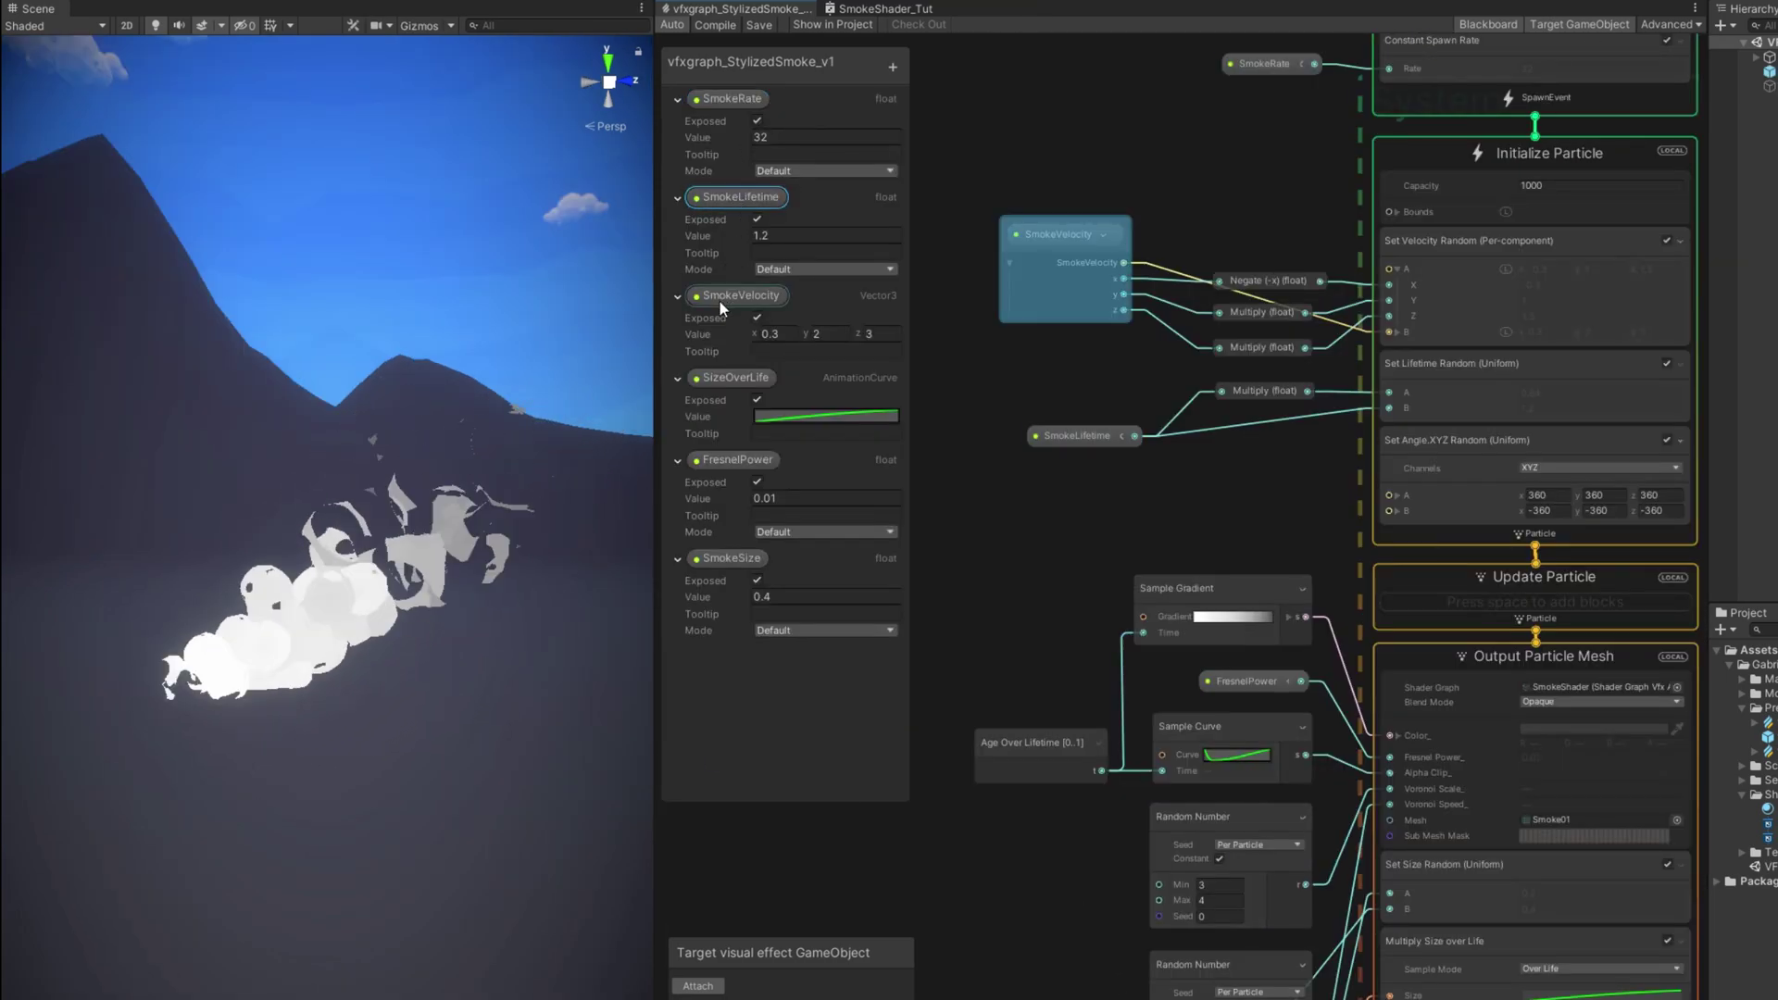